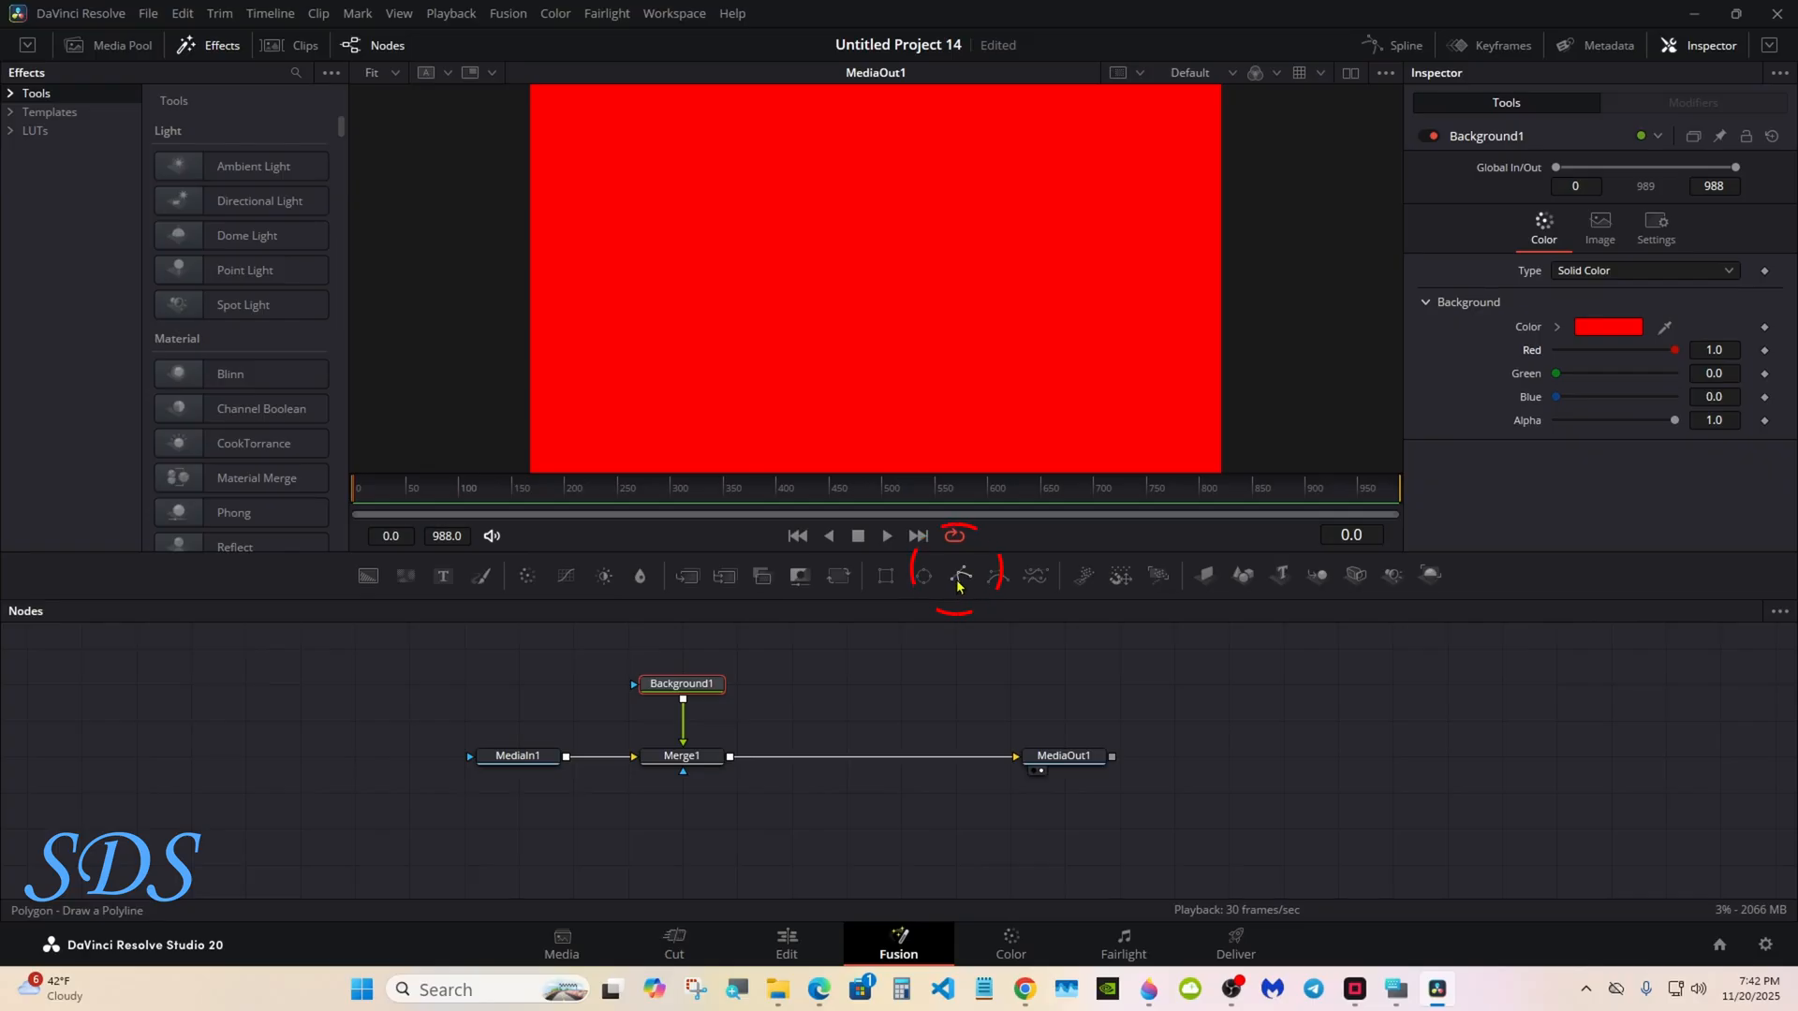
# Add a Polygon mask to the Background1 node and enlarge the viewer for drawing over the map
pyautogui.click(957, 587)
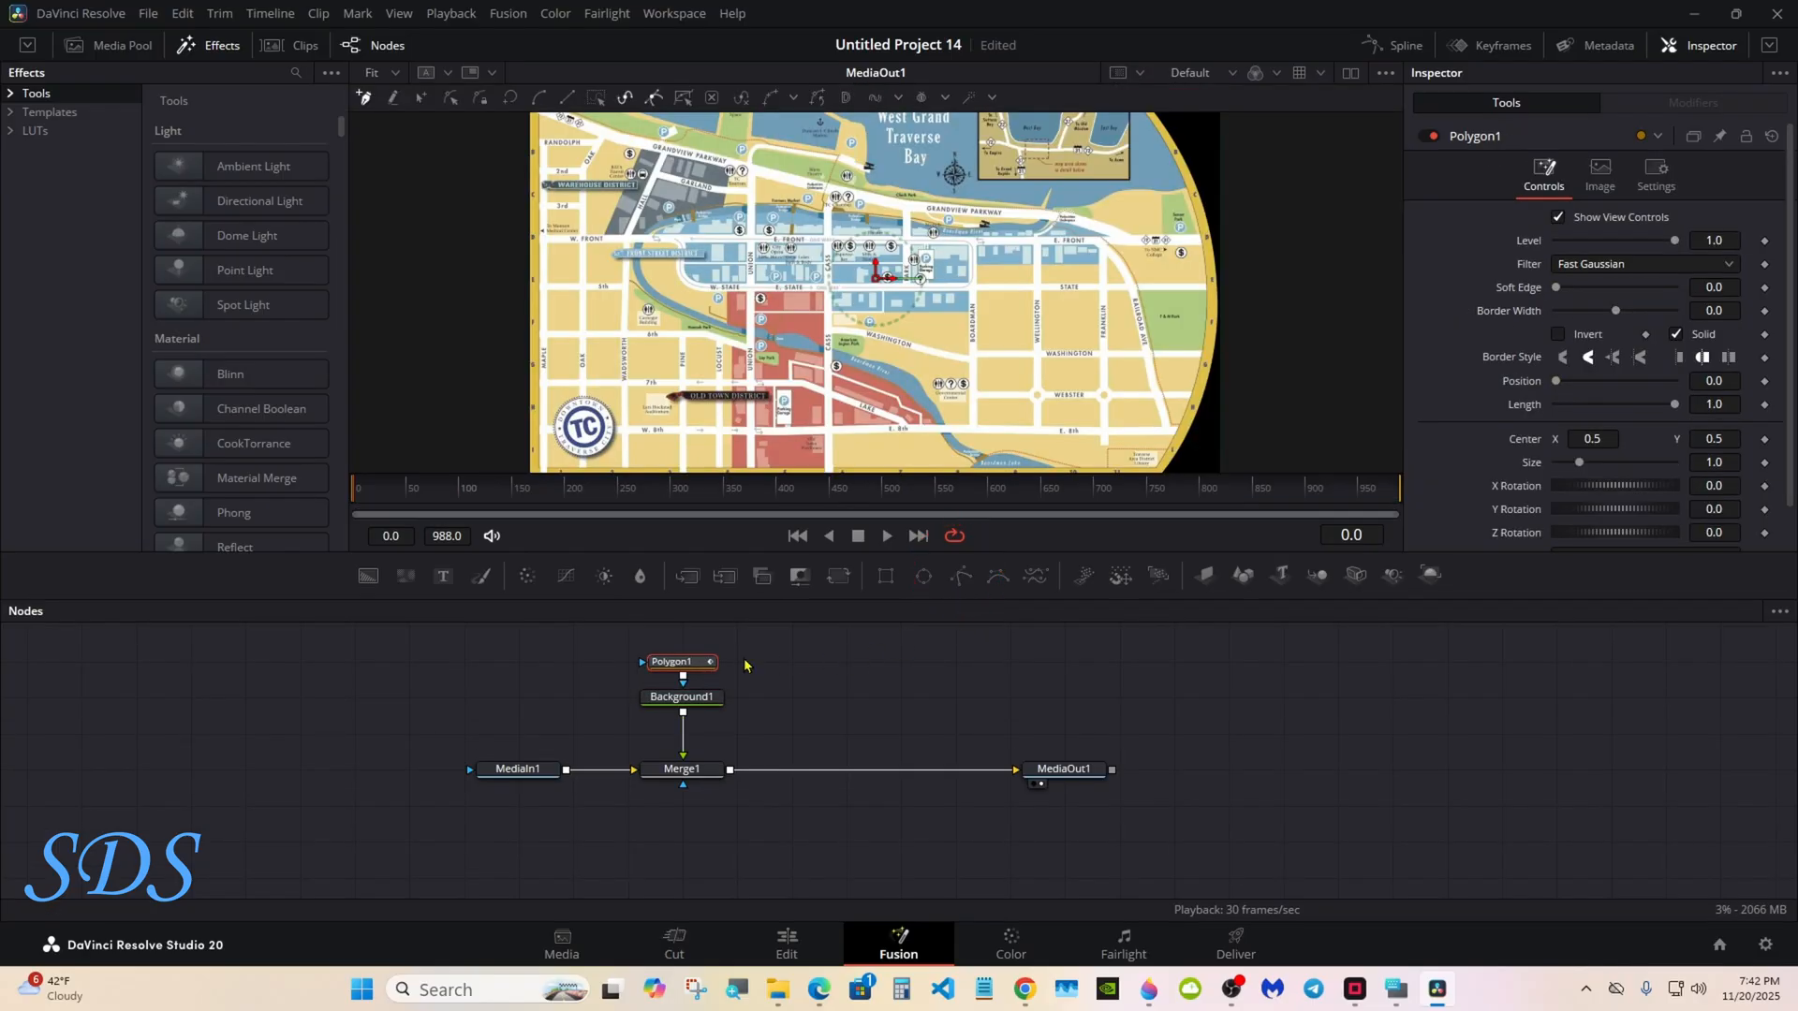
pyautogui.moveTo(985, 599); pyautogui.dragTo(985, 742)
pyautogui.rightClick(949, 463)
pyautogui.moveTo(1000, 475)
pyautogui.click(1180, 687)
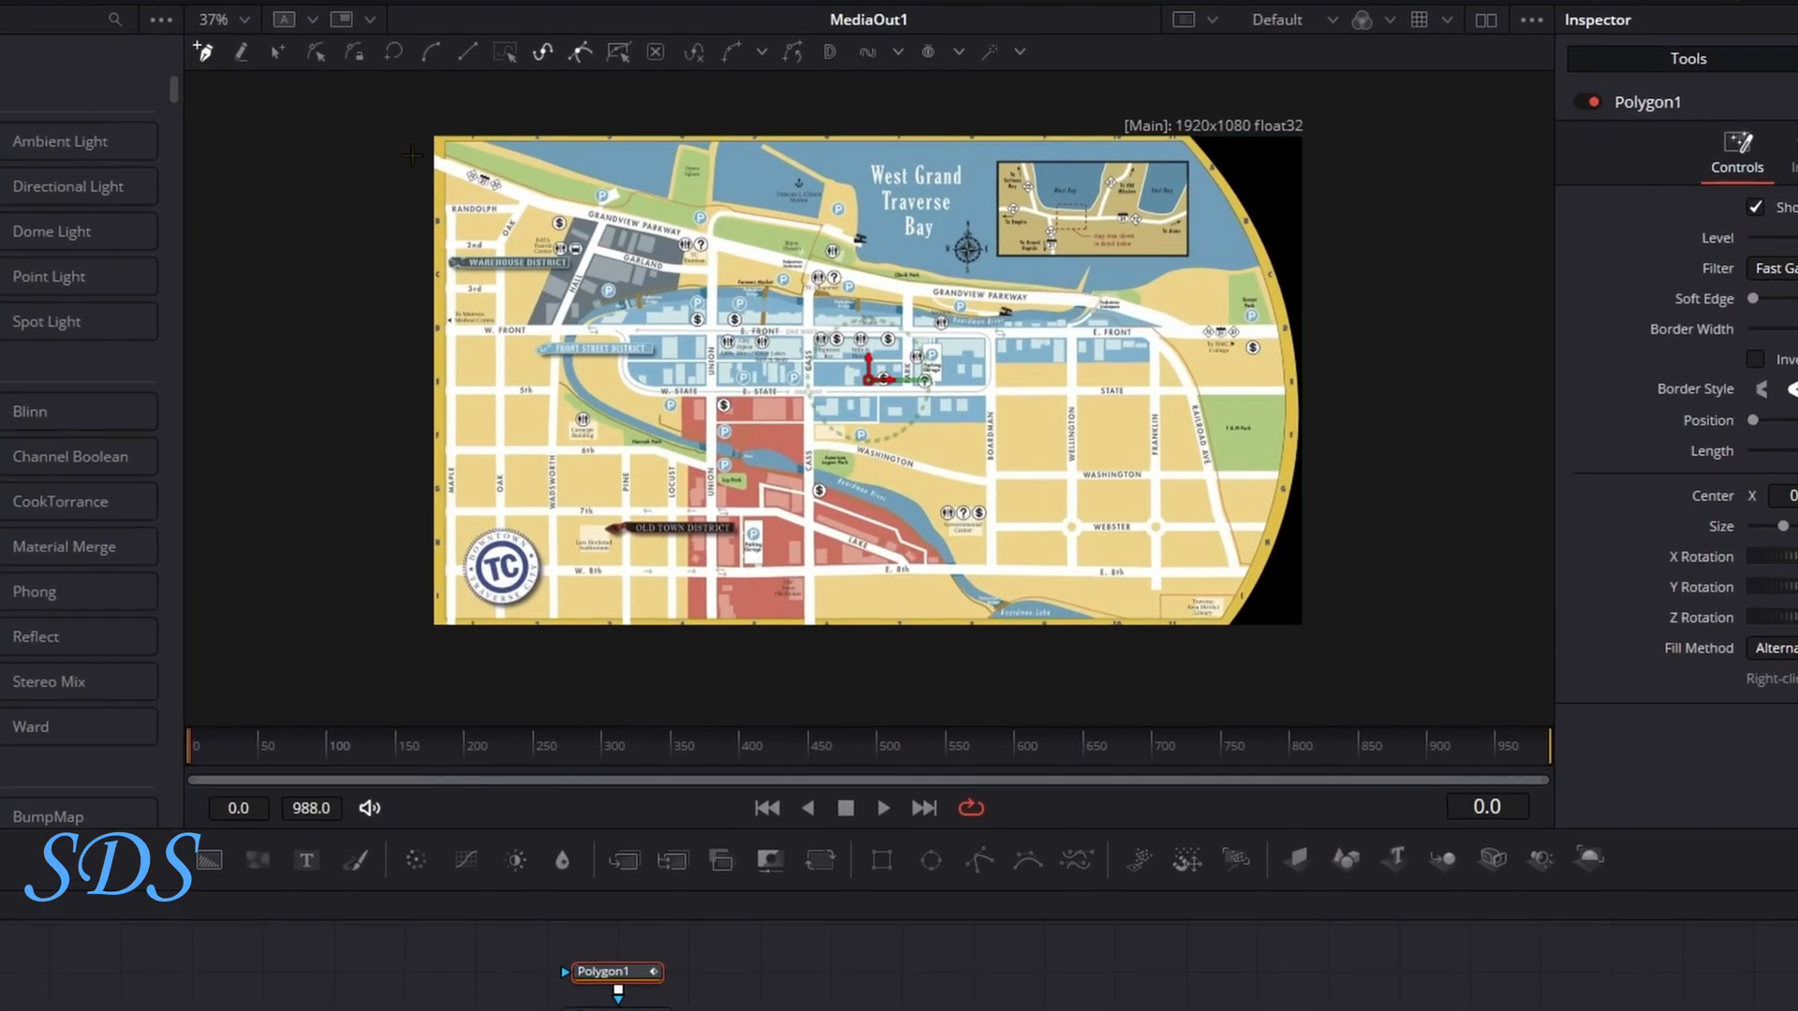
# Start the polyline beyond the map's upper-left corner, tracing Grandview Parkway to Park and down Park to E. Front
pyautogui.moveTo(410, 153); pyautogui.dragTo(496, 152)
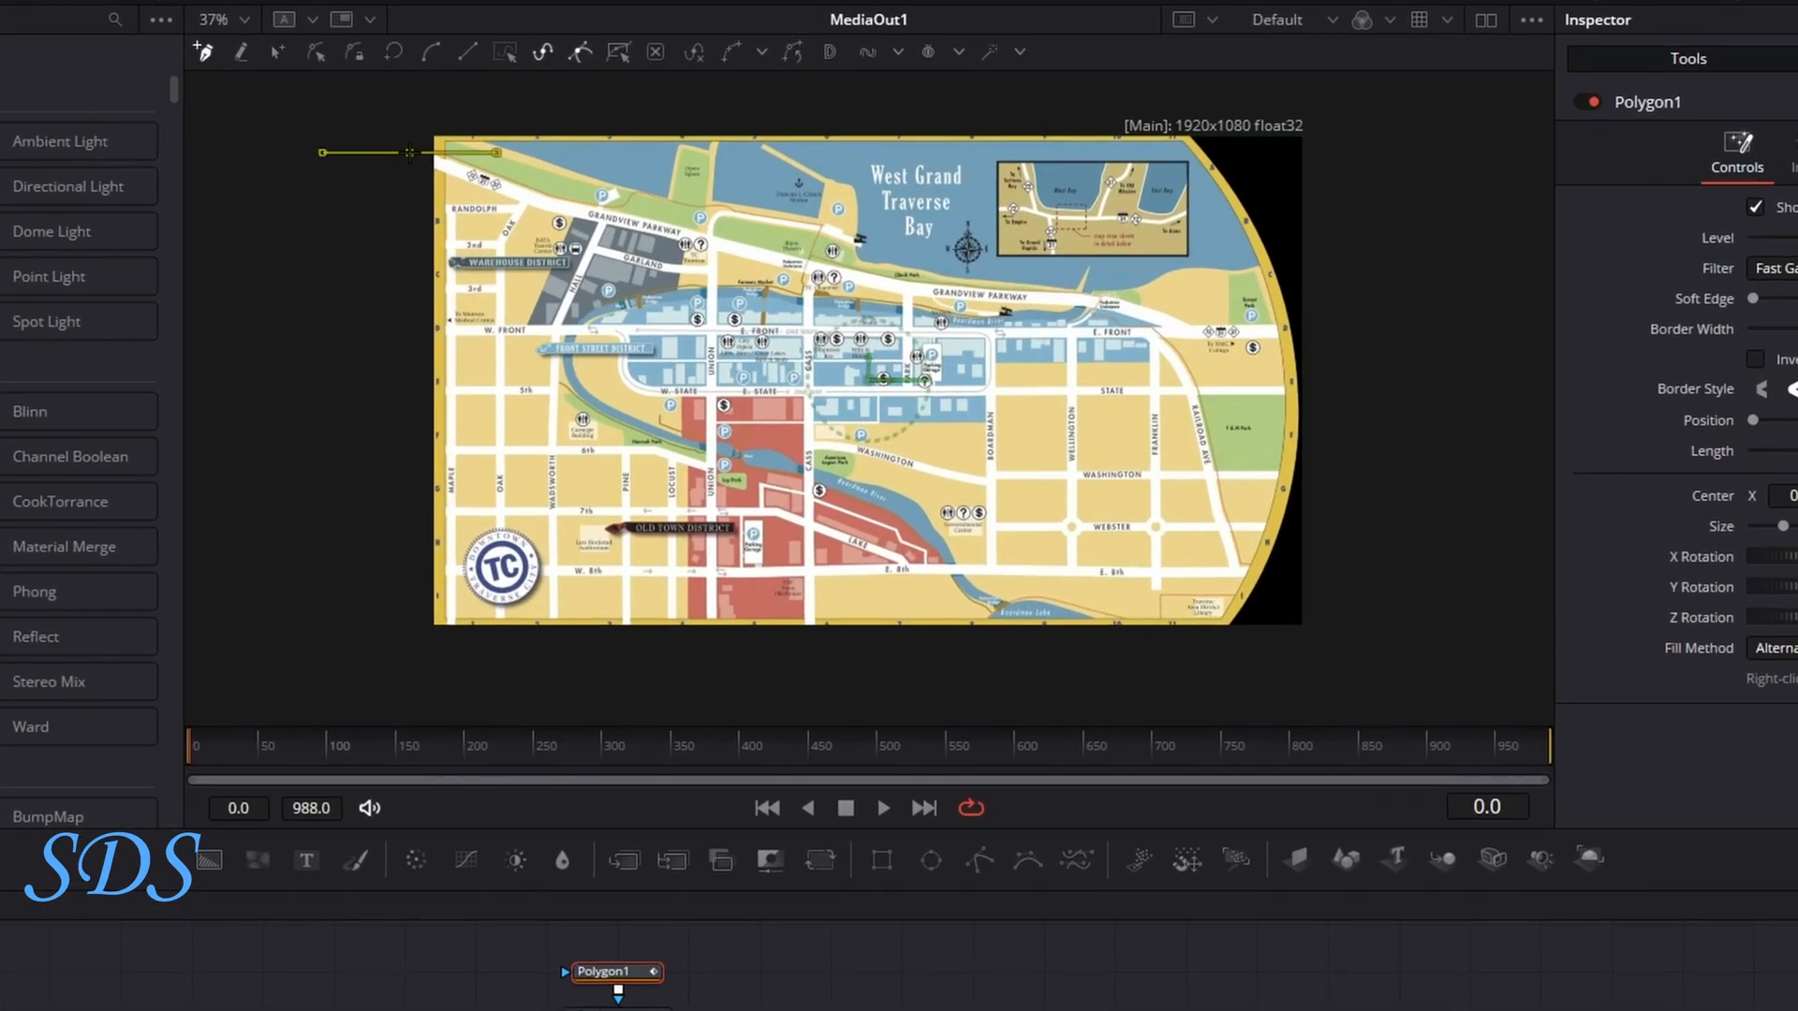
pyautogui.click(535, 201)
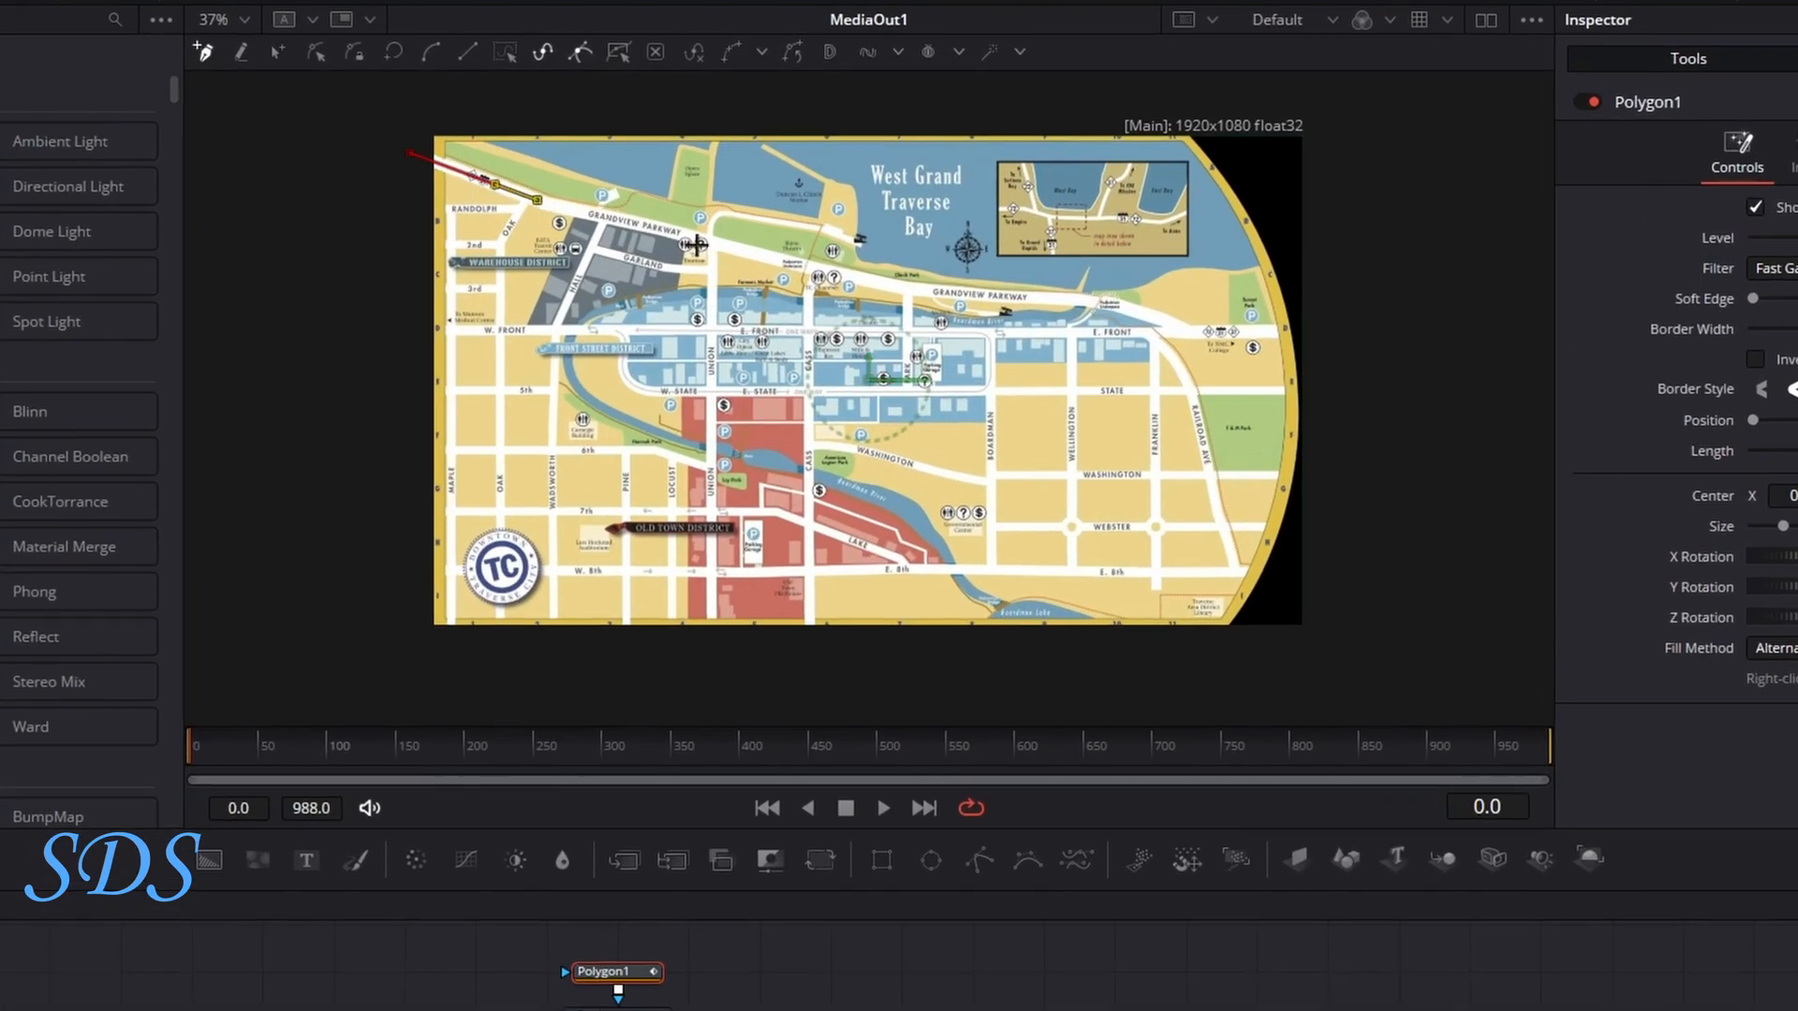
pyautogui.click(905, 289)
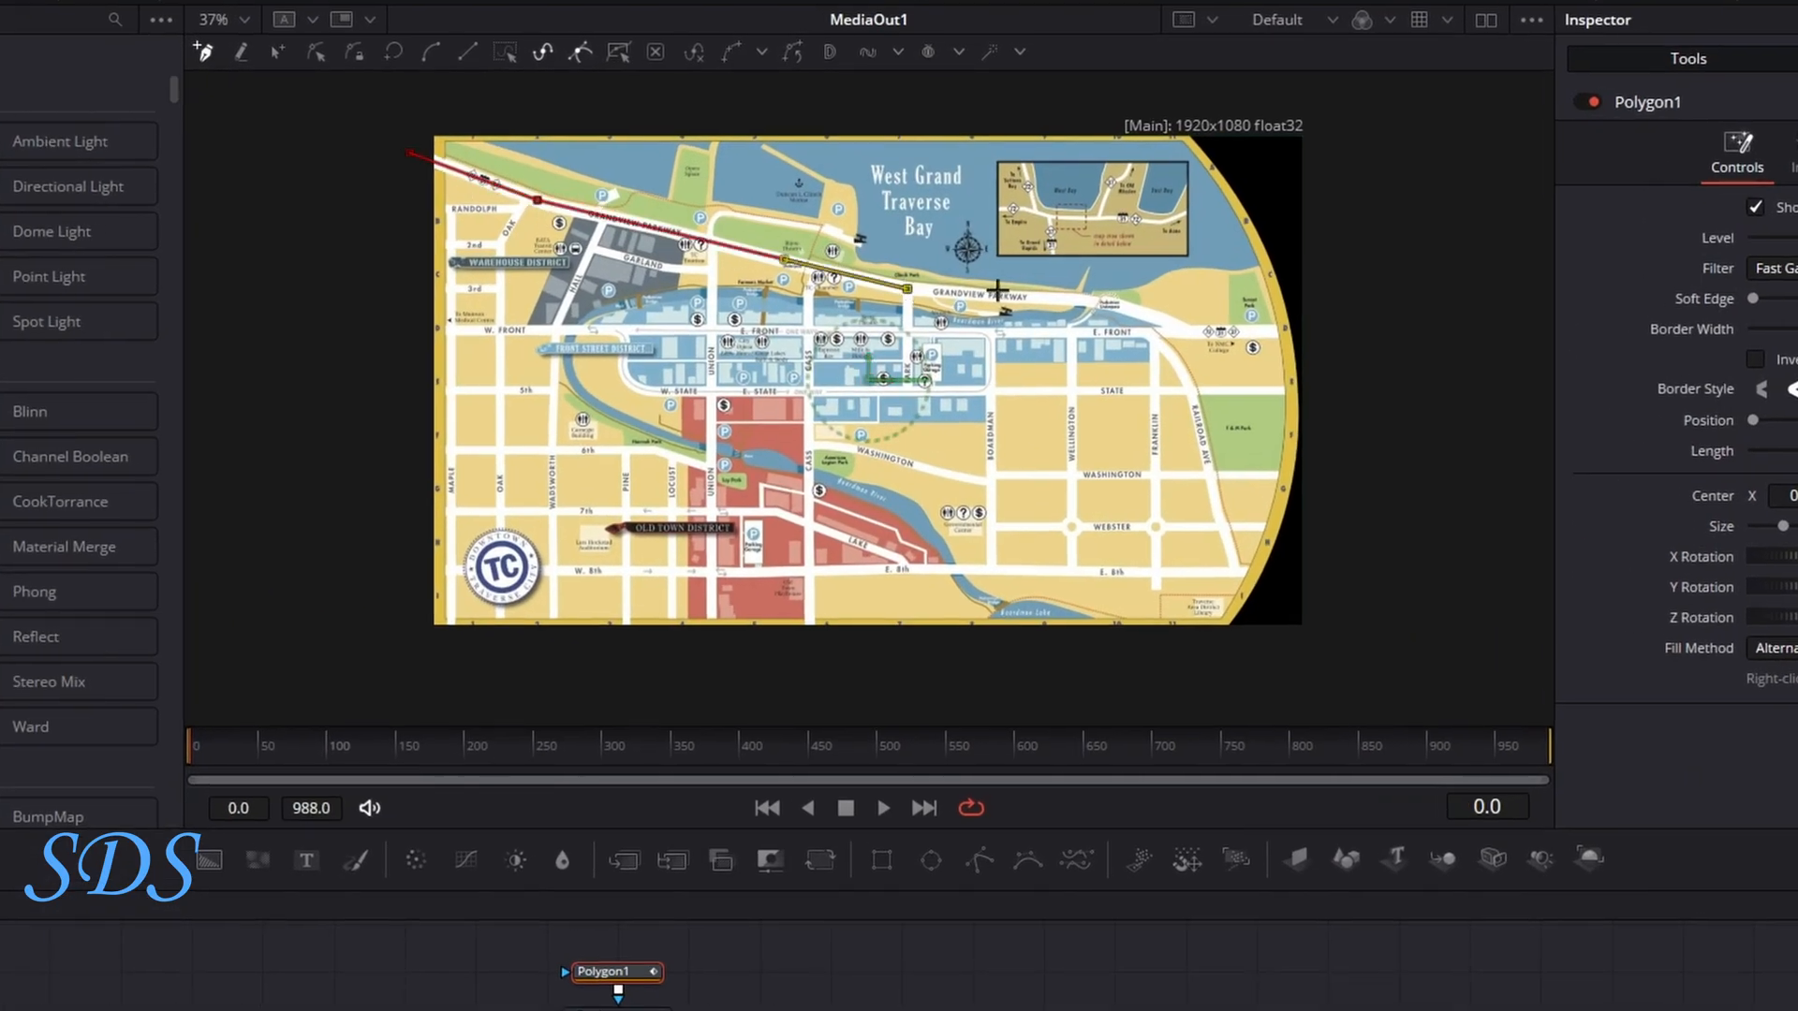
pyautogui.click(905, 332)
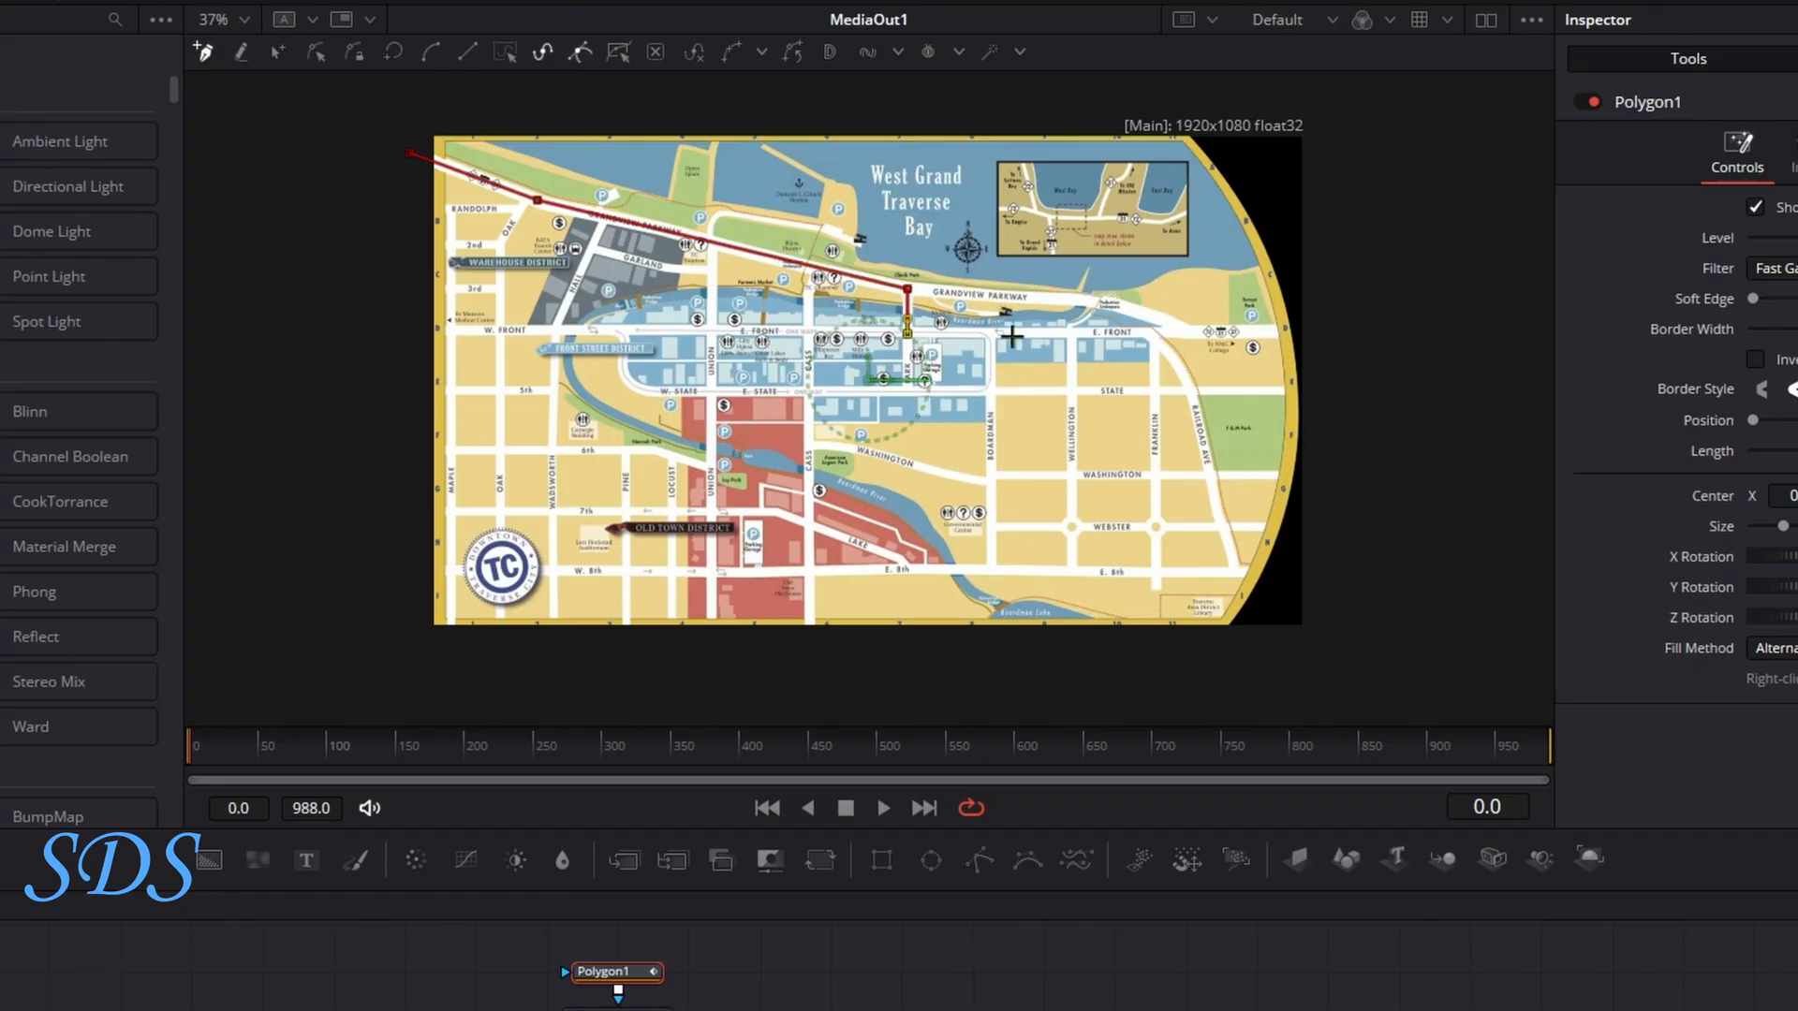
# Extend the polyline east along E. Front to the start of Railroad Ave
pyautogui.rightClick(1149, 336)
pyautogui.moveTo(1219, 348)
pyautogui.click(1476, 349)
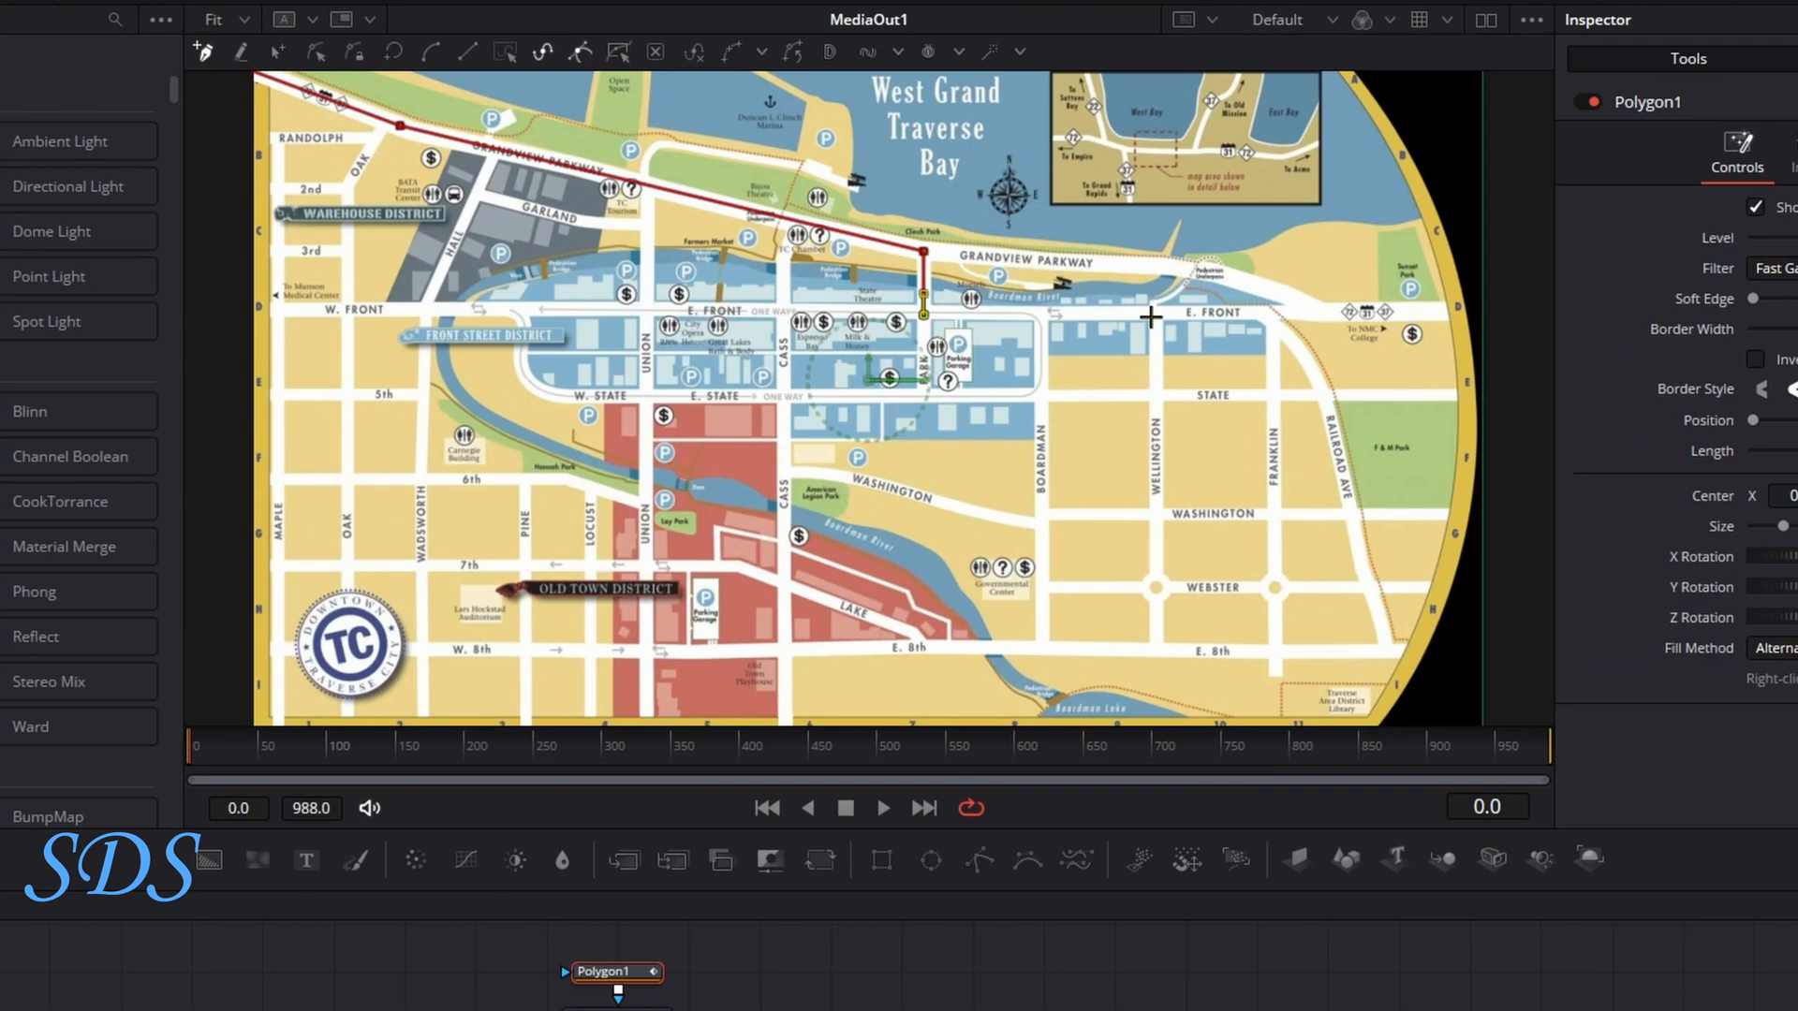
pyautogui.click(1149, 316)
pyautogui.click(1257, 311)
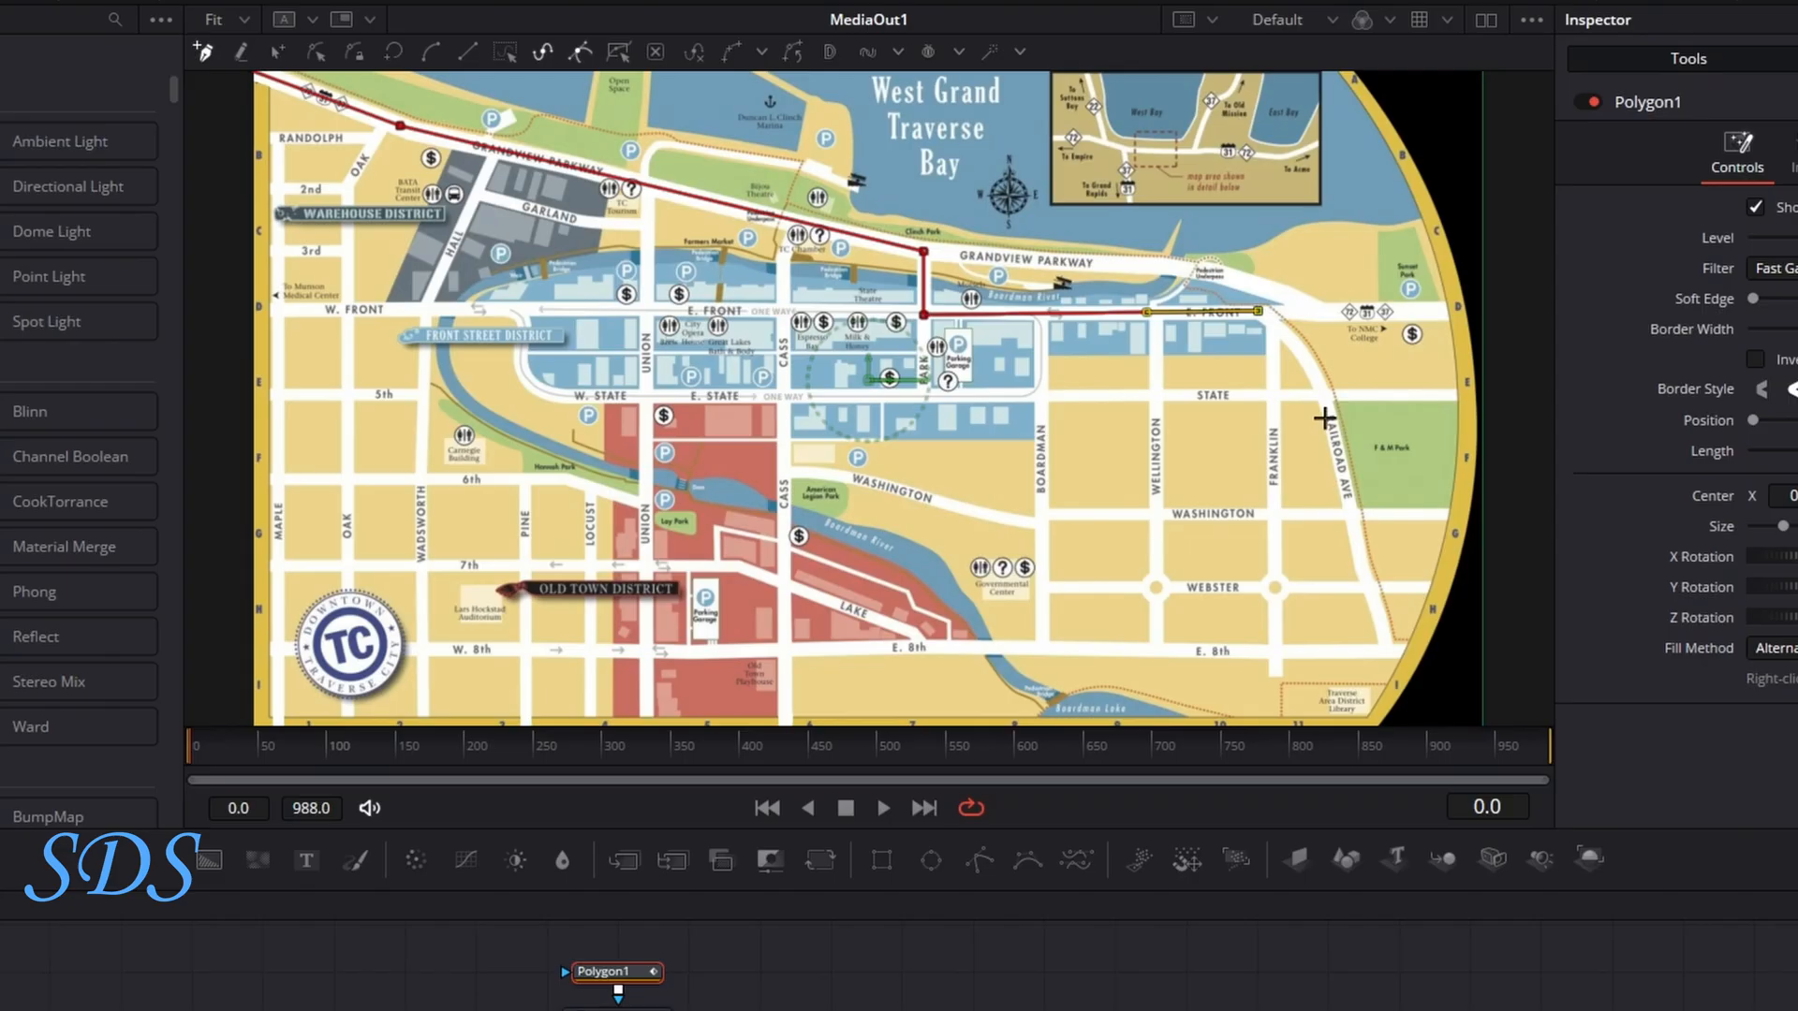
# Extend the polyline down Railroad Ave to E. 8th and west along E. 8th to Cass
pyautogui.click(1361, 564)
pyautogui.click(1379, 623)
pyautogui.click(1387, 648)
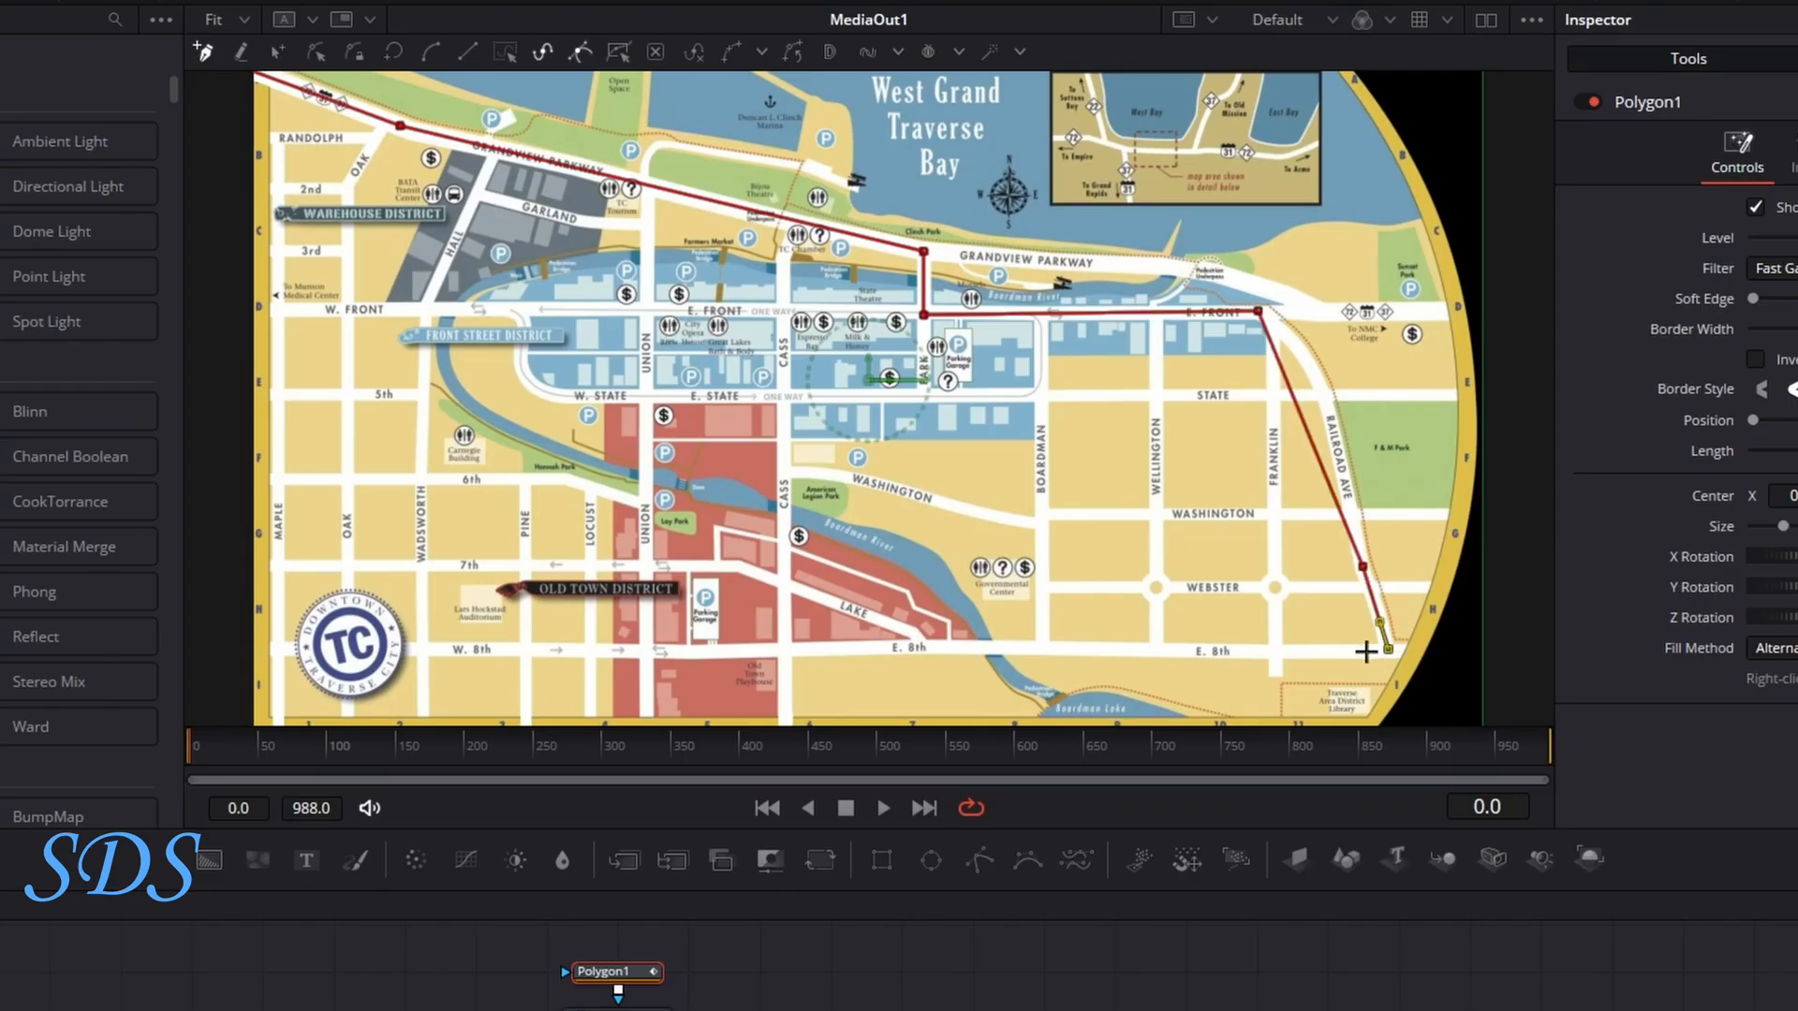
pyautogui.click(783, 649)
# Extend the polyline down Cass past the map's lower edge and west to below Pine
pyautogui.rightClick(790, 722)
pyautogui.click(1098, 912)
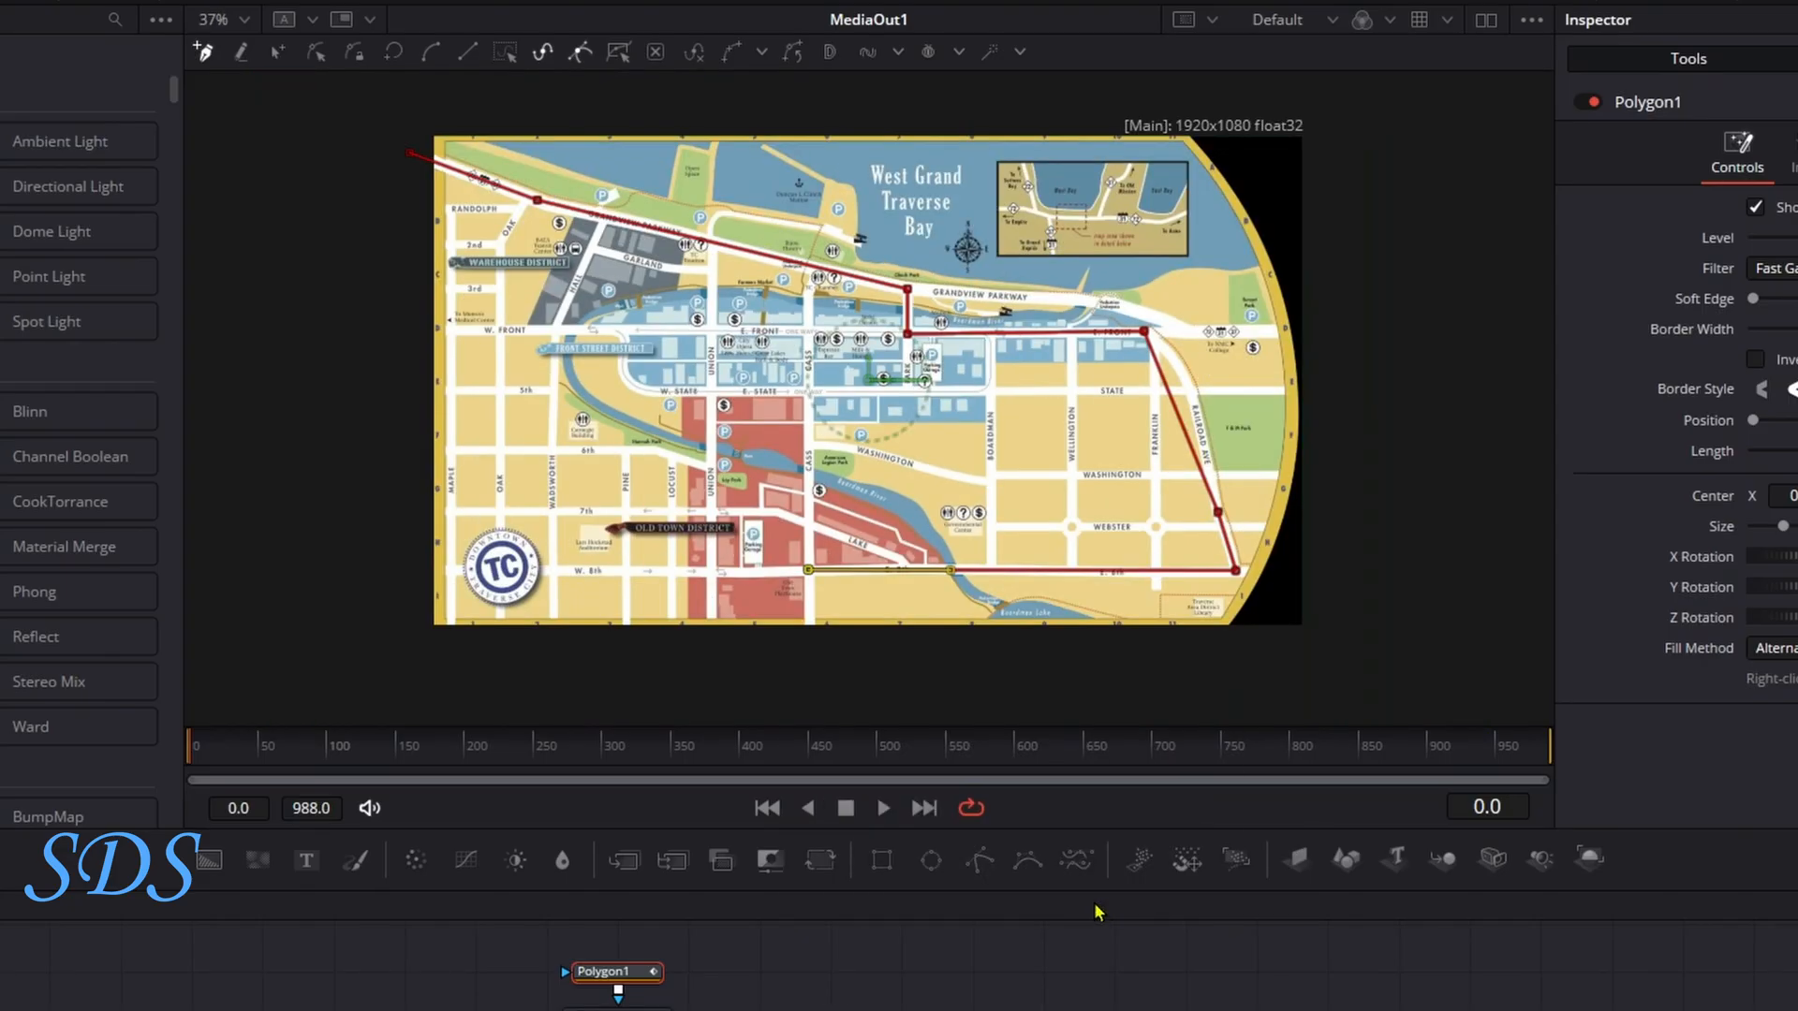
pyautogui.click(810, 644)
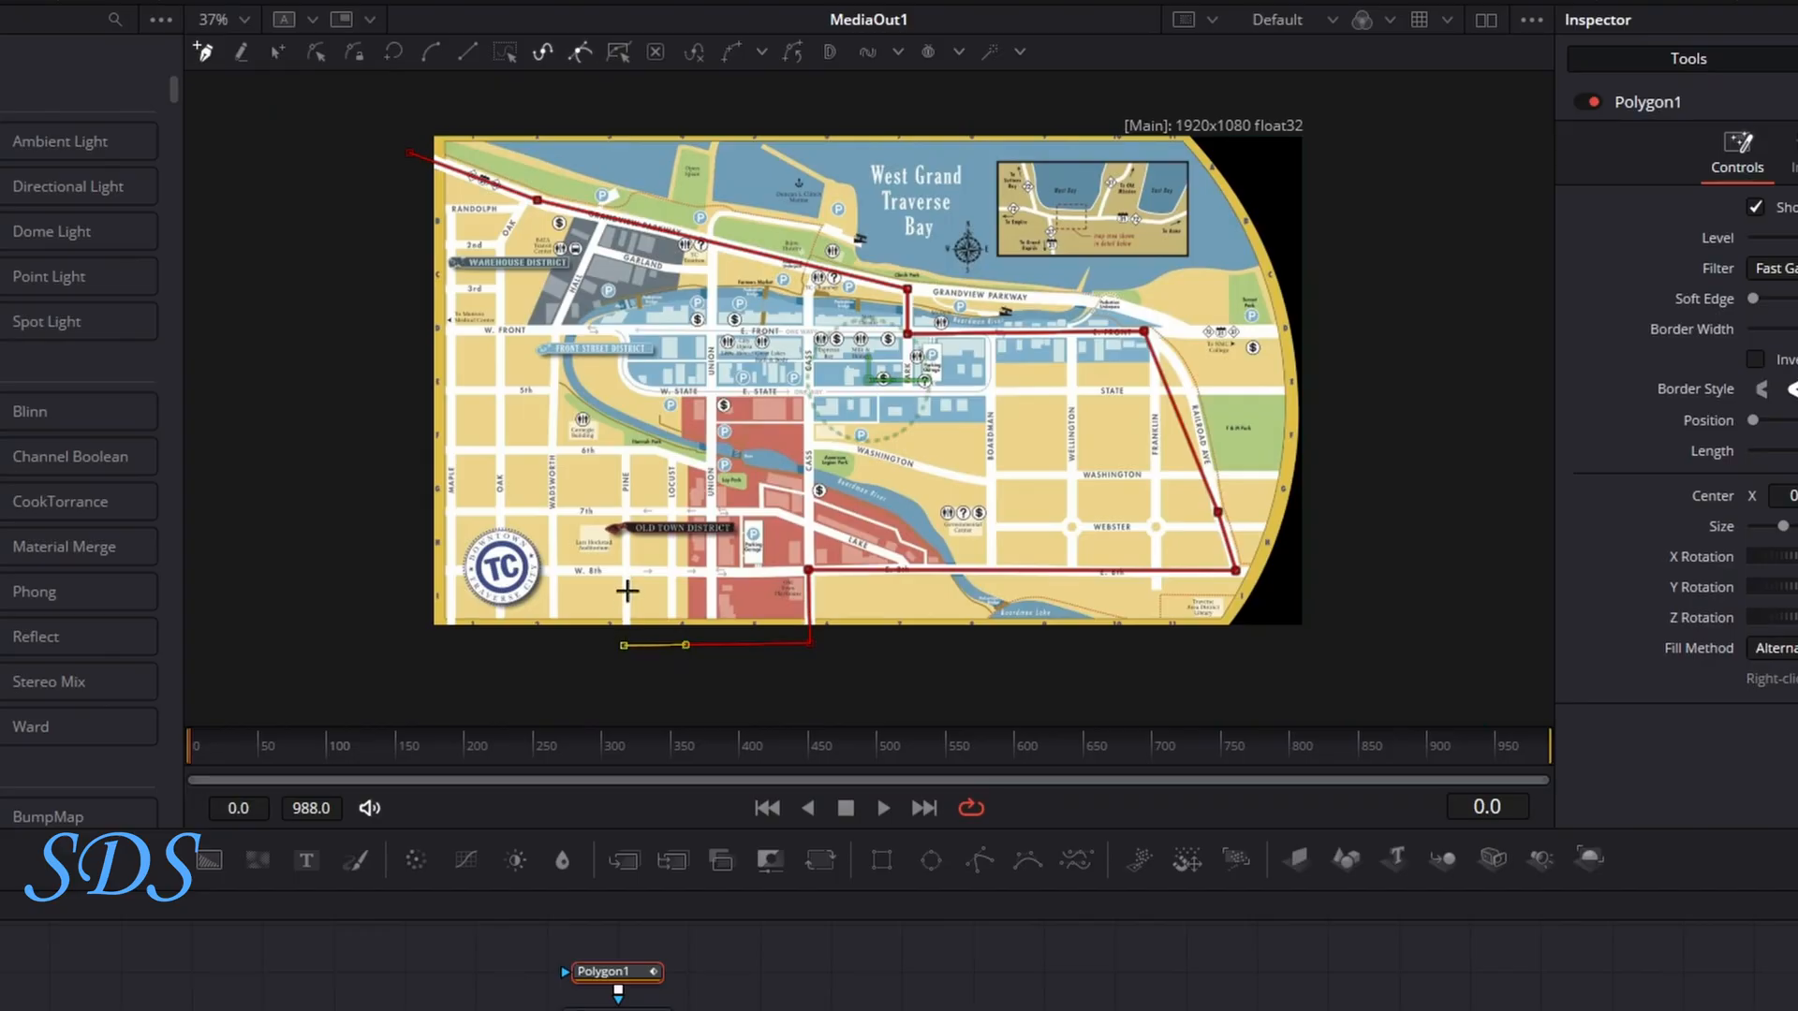
# Extend the polyline up Pine, past W. 8th and 7th, to the 6th street corner
pyautogui.rightClick(613, 691)
pyautogui.click(983, 704)
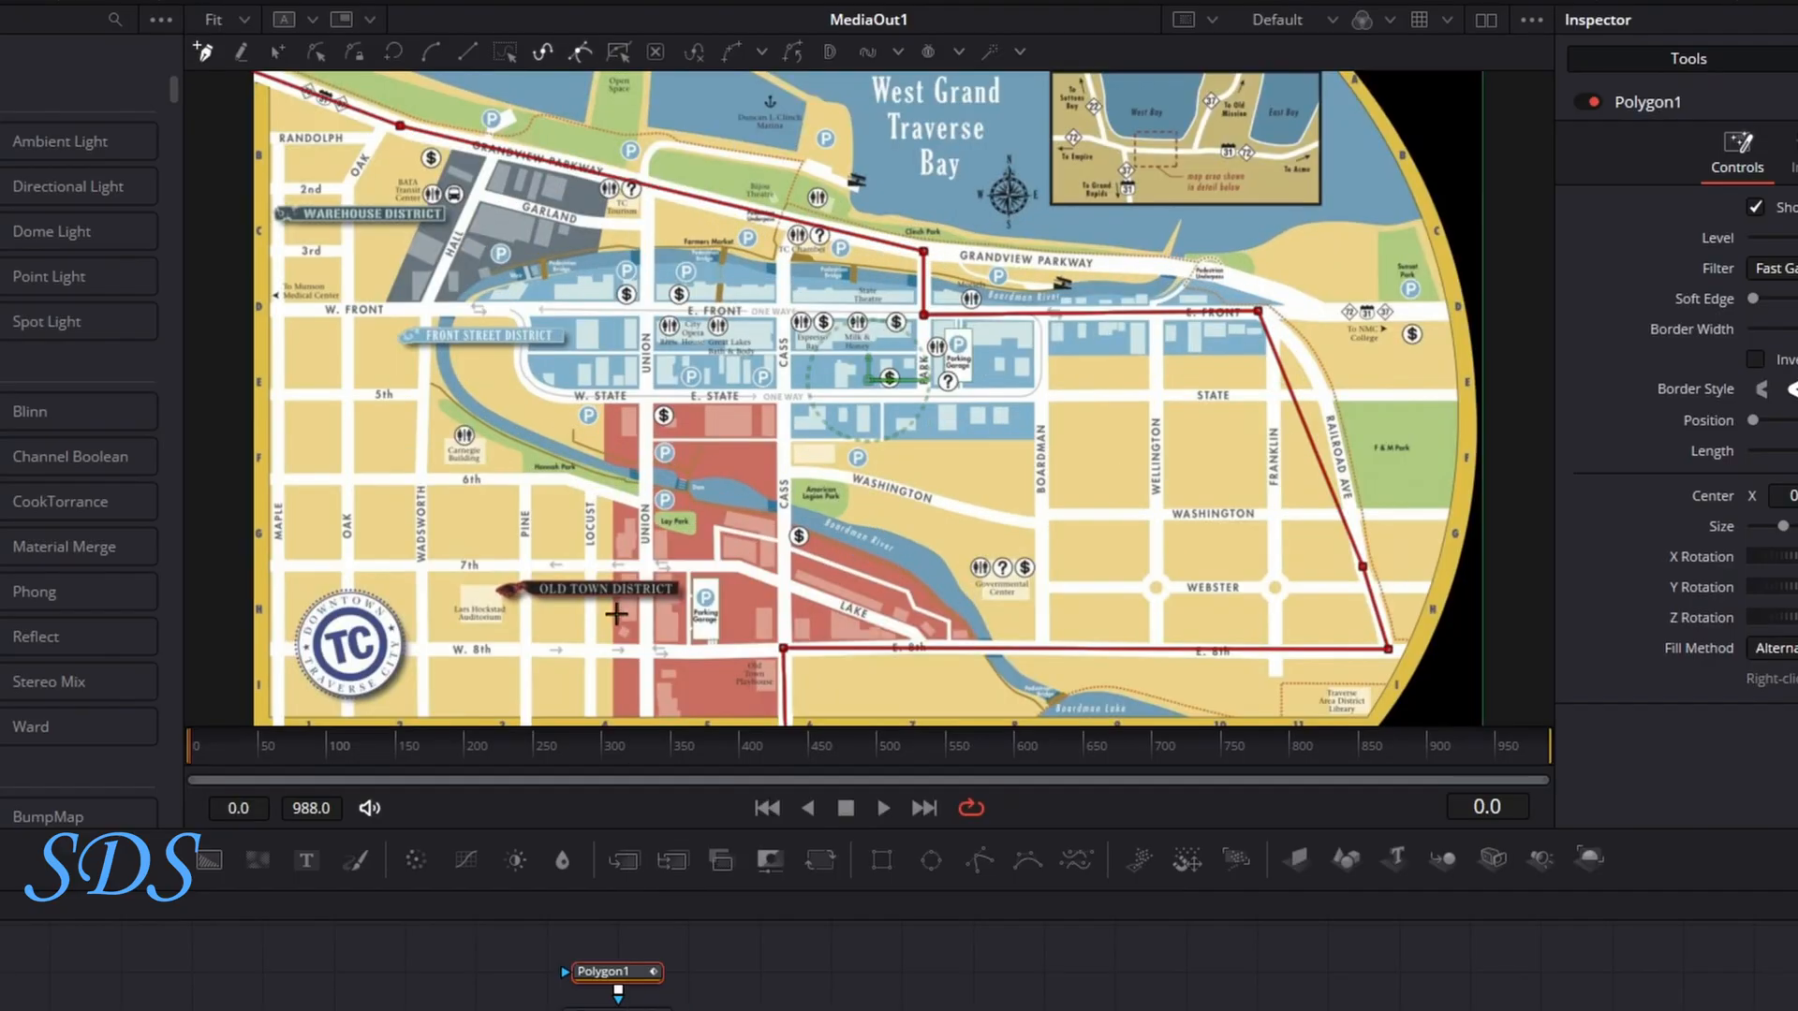
pyautogui.click(523, 649)
pyautogui.click(526, 568)
pyautogui.click(526, 483)
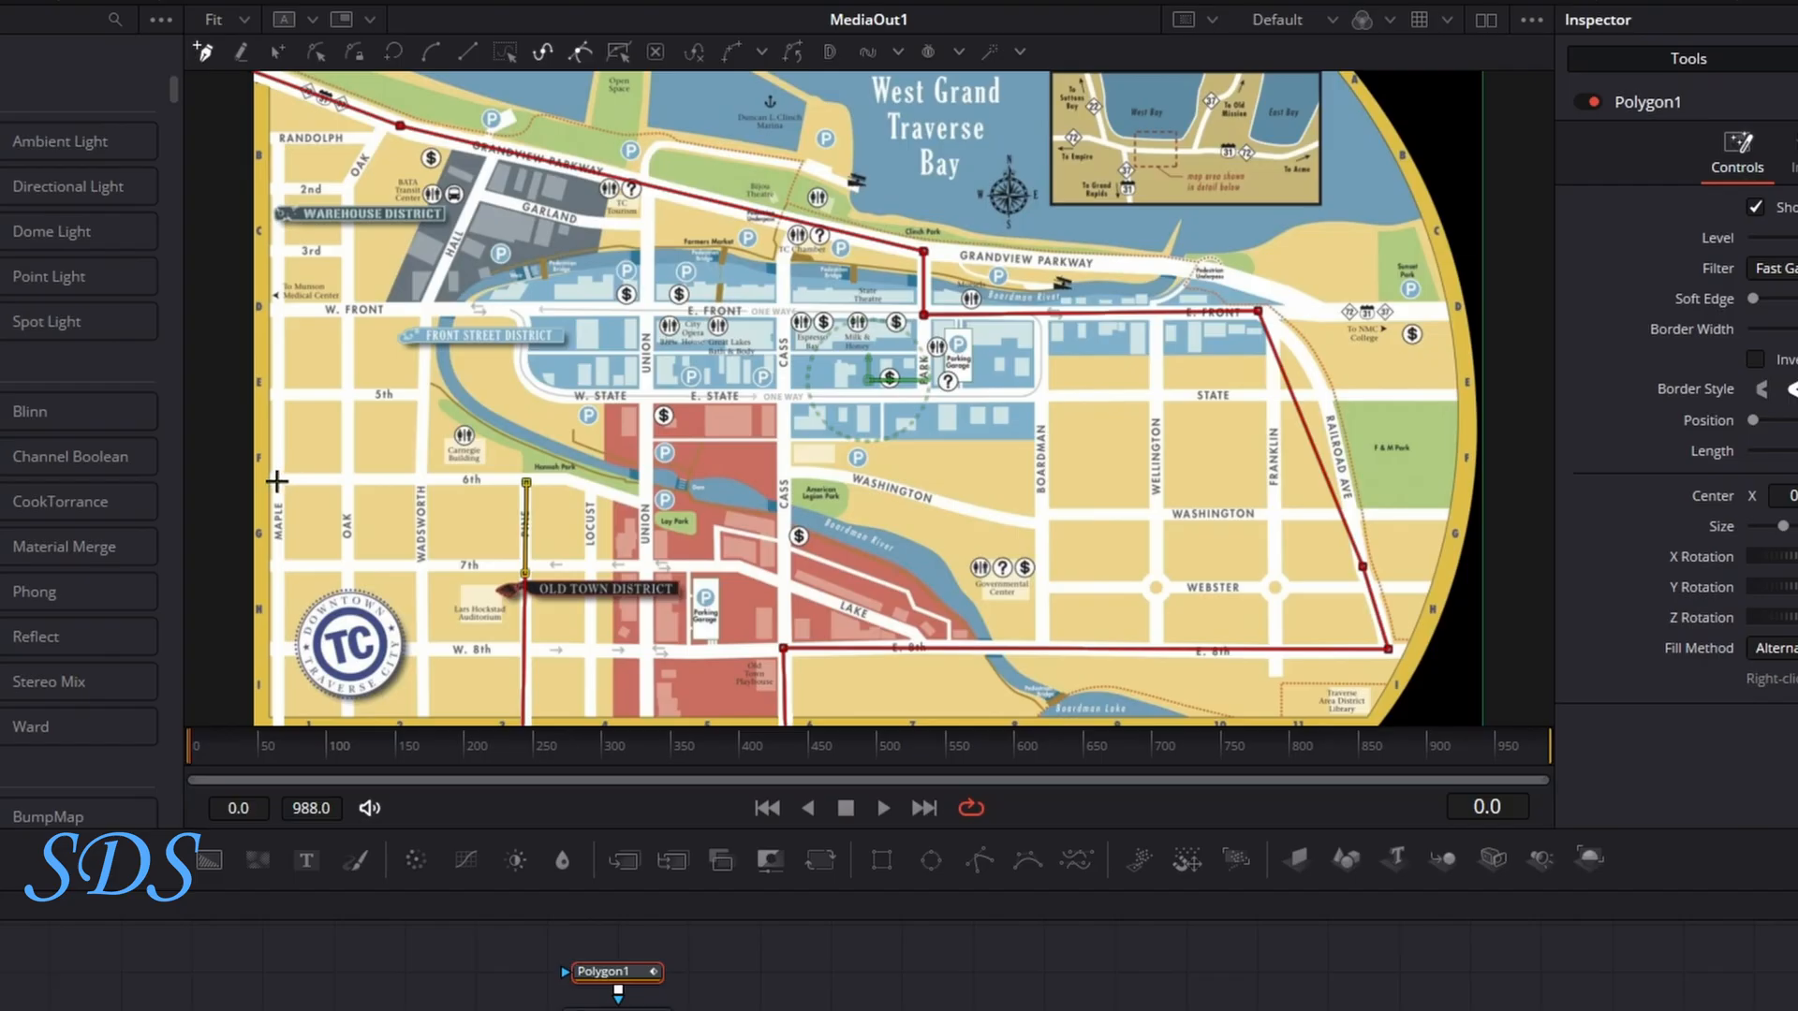
# Route the polyline along 6th and up Oak to W. Front, finishing down Maple past the map's lower edge
pyautogui.click(347, 479)
pyautogui.click(348, 309)
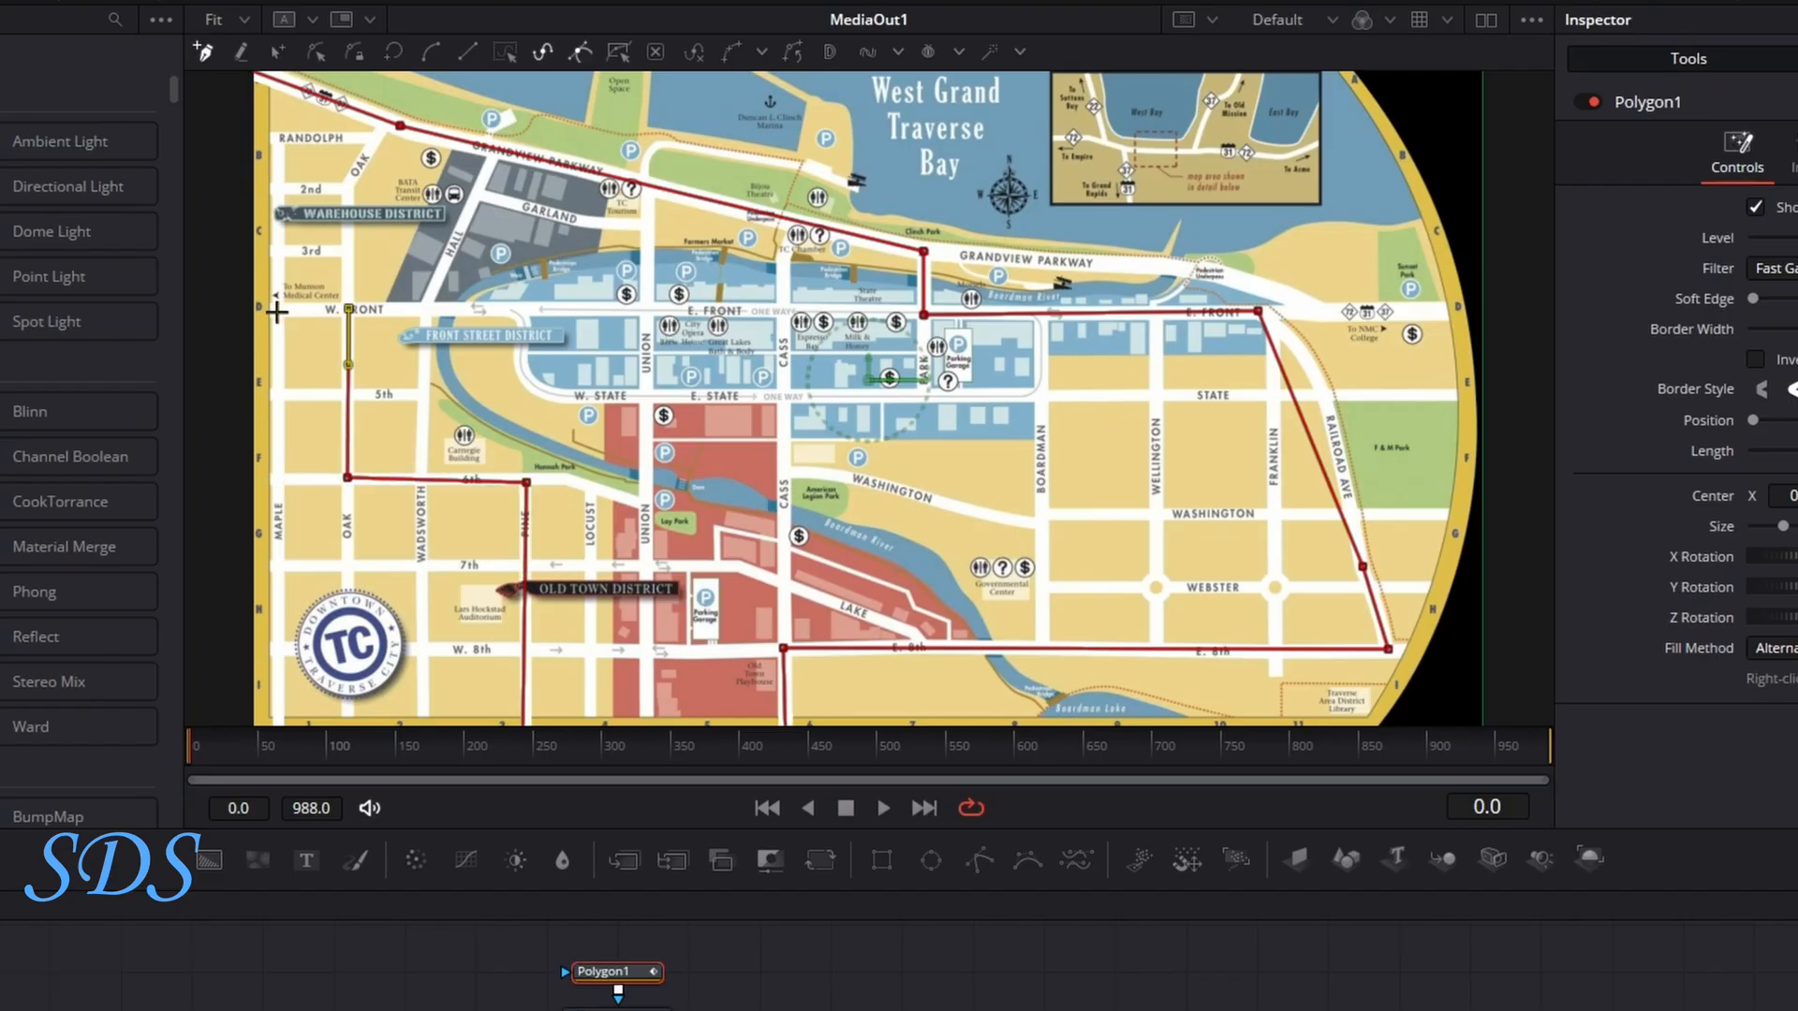
pyautogui.rightClick(290, 596)
pyautogui.moveTo(321, 614)
pyautogui.click(613, 774)
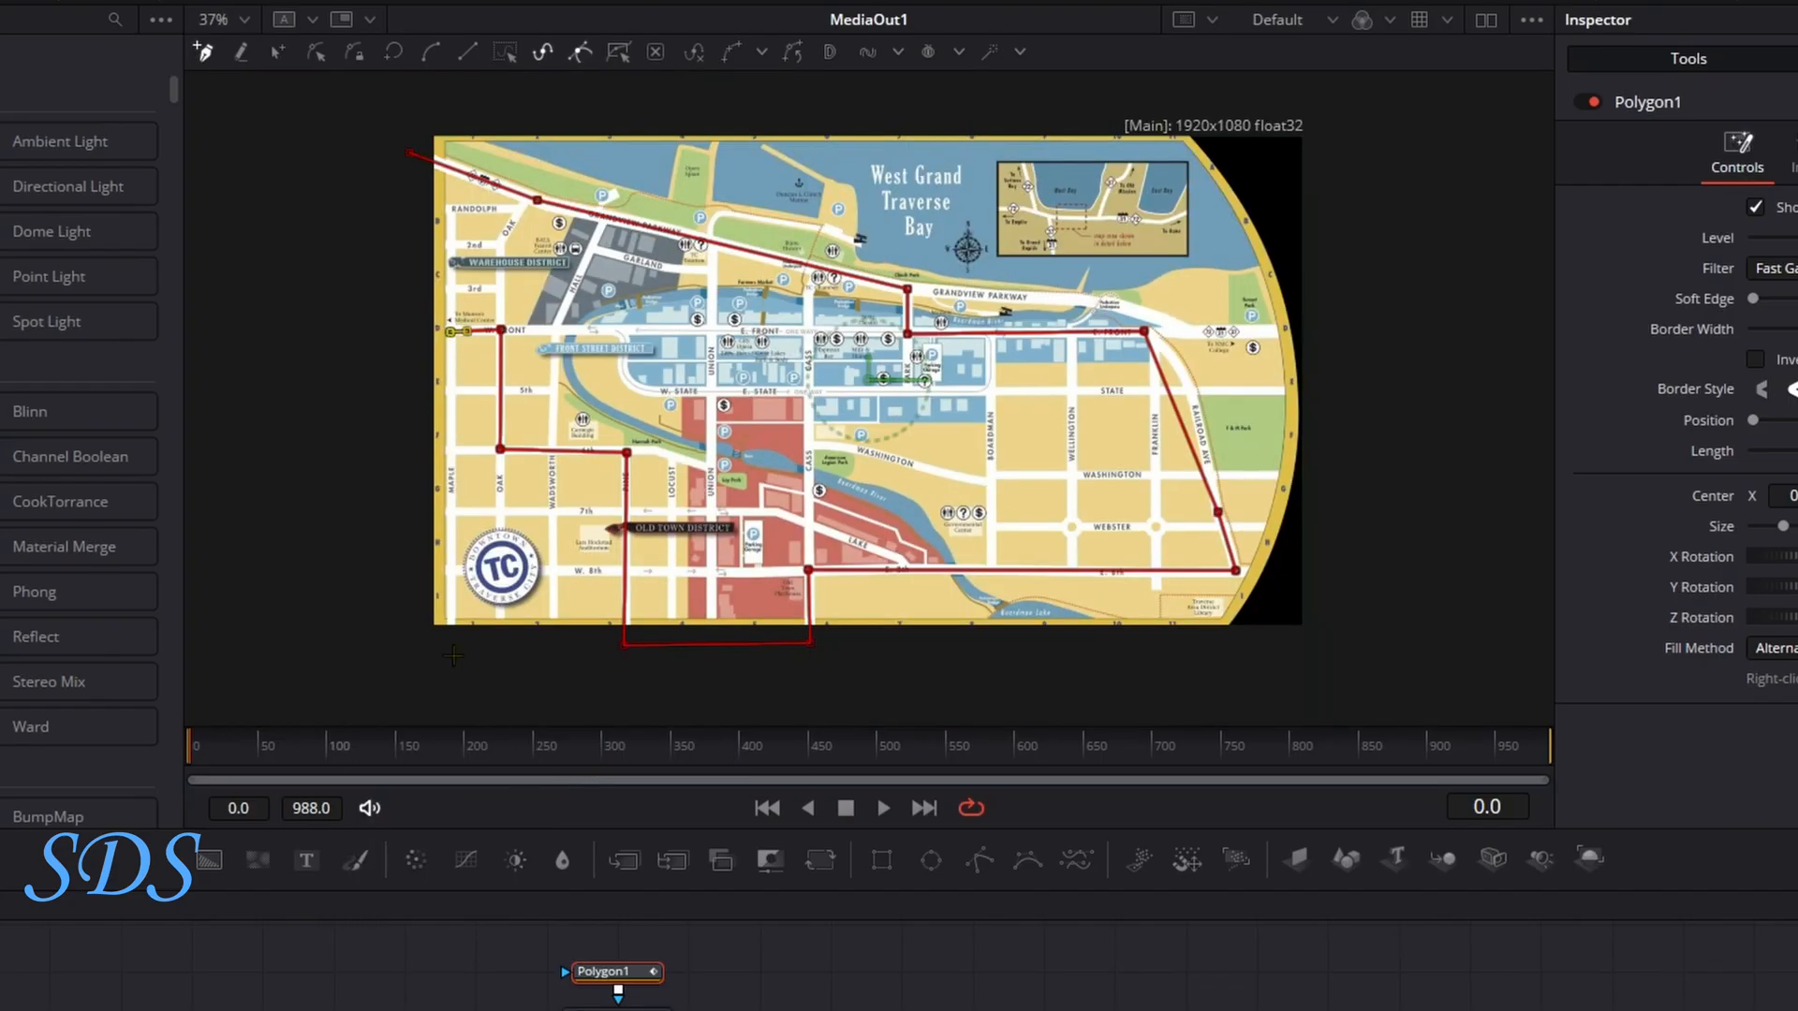
pyautogui.click(455, 661)
# Switch the polyline to modify mode and adjust its corner points at Oak and 6th and at Pine and 6th
pyautogui.rightClick(457, 660)
pyautogui.moveTo(487, 655)
pyautogui.click(803, 660)
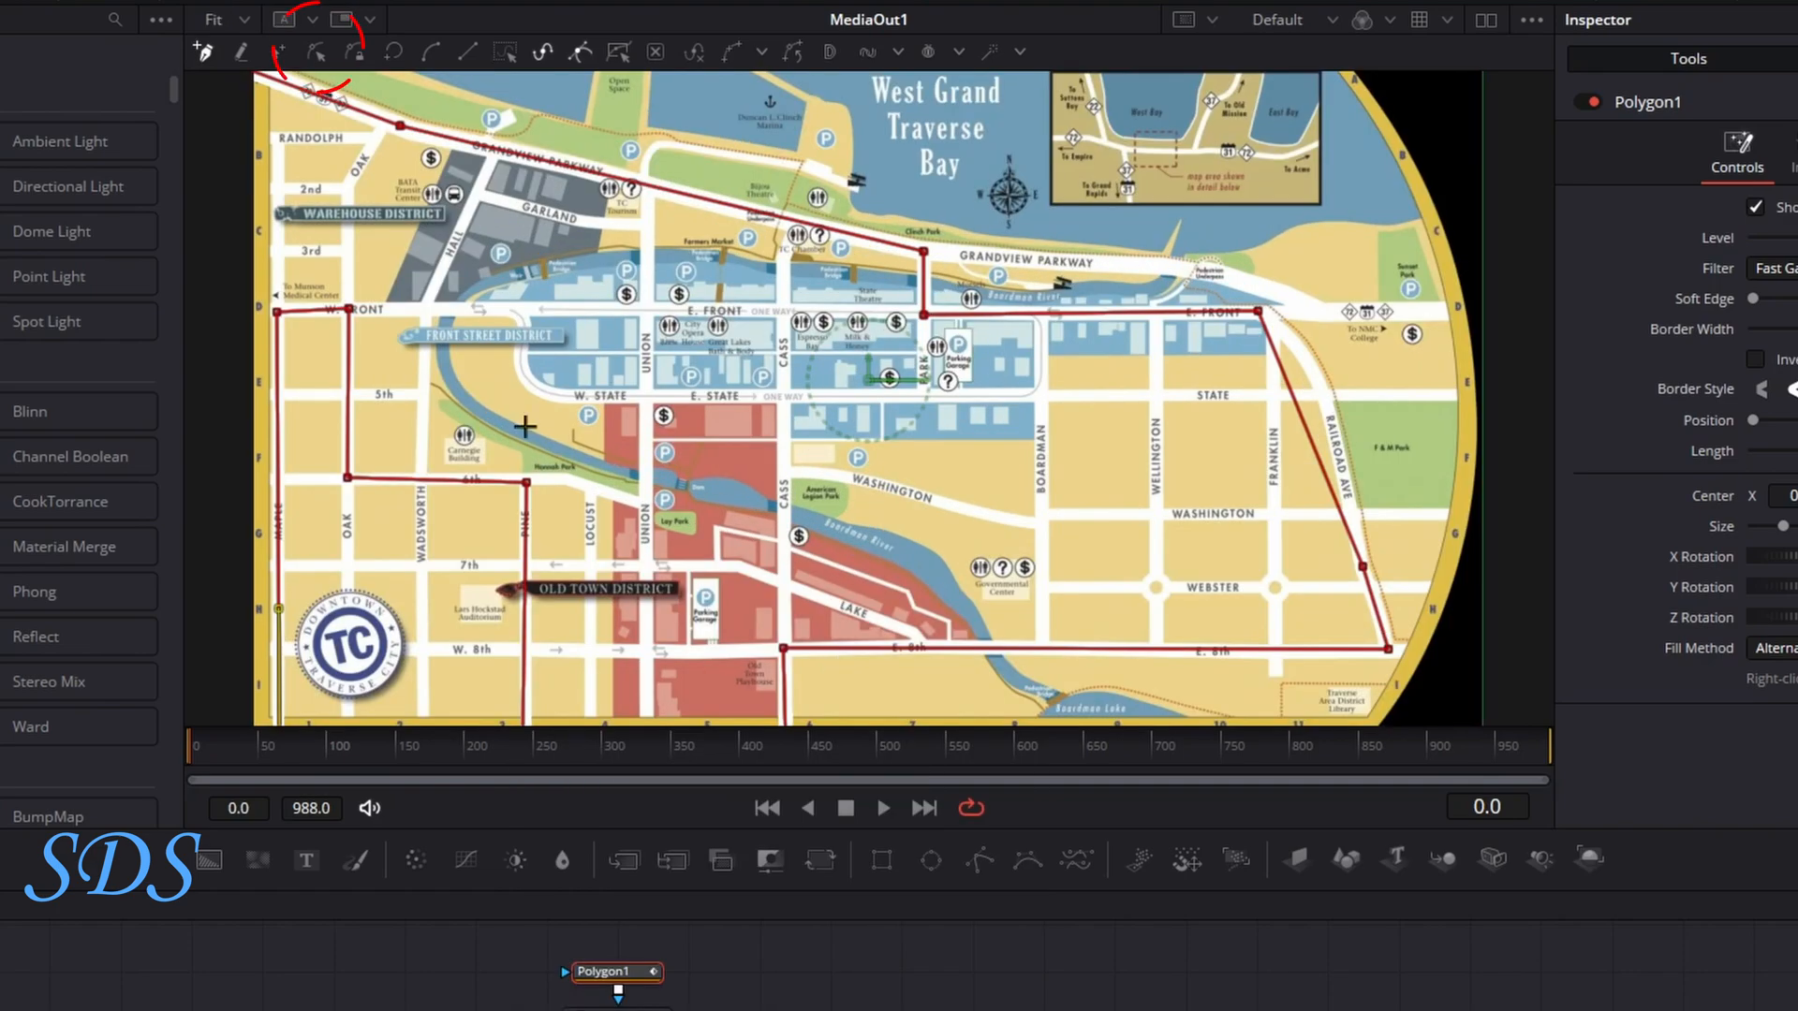
pyautogui.click(321, 52)
pyautogui.click(347, 478)
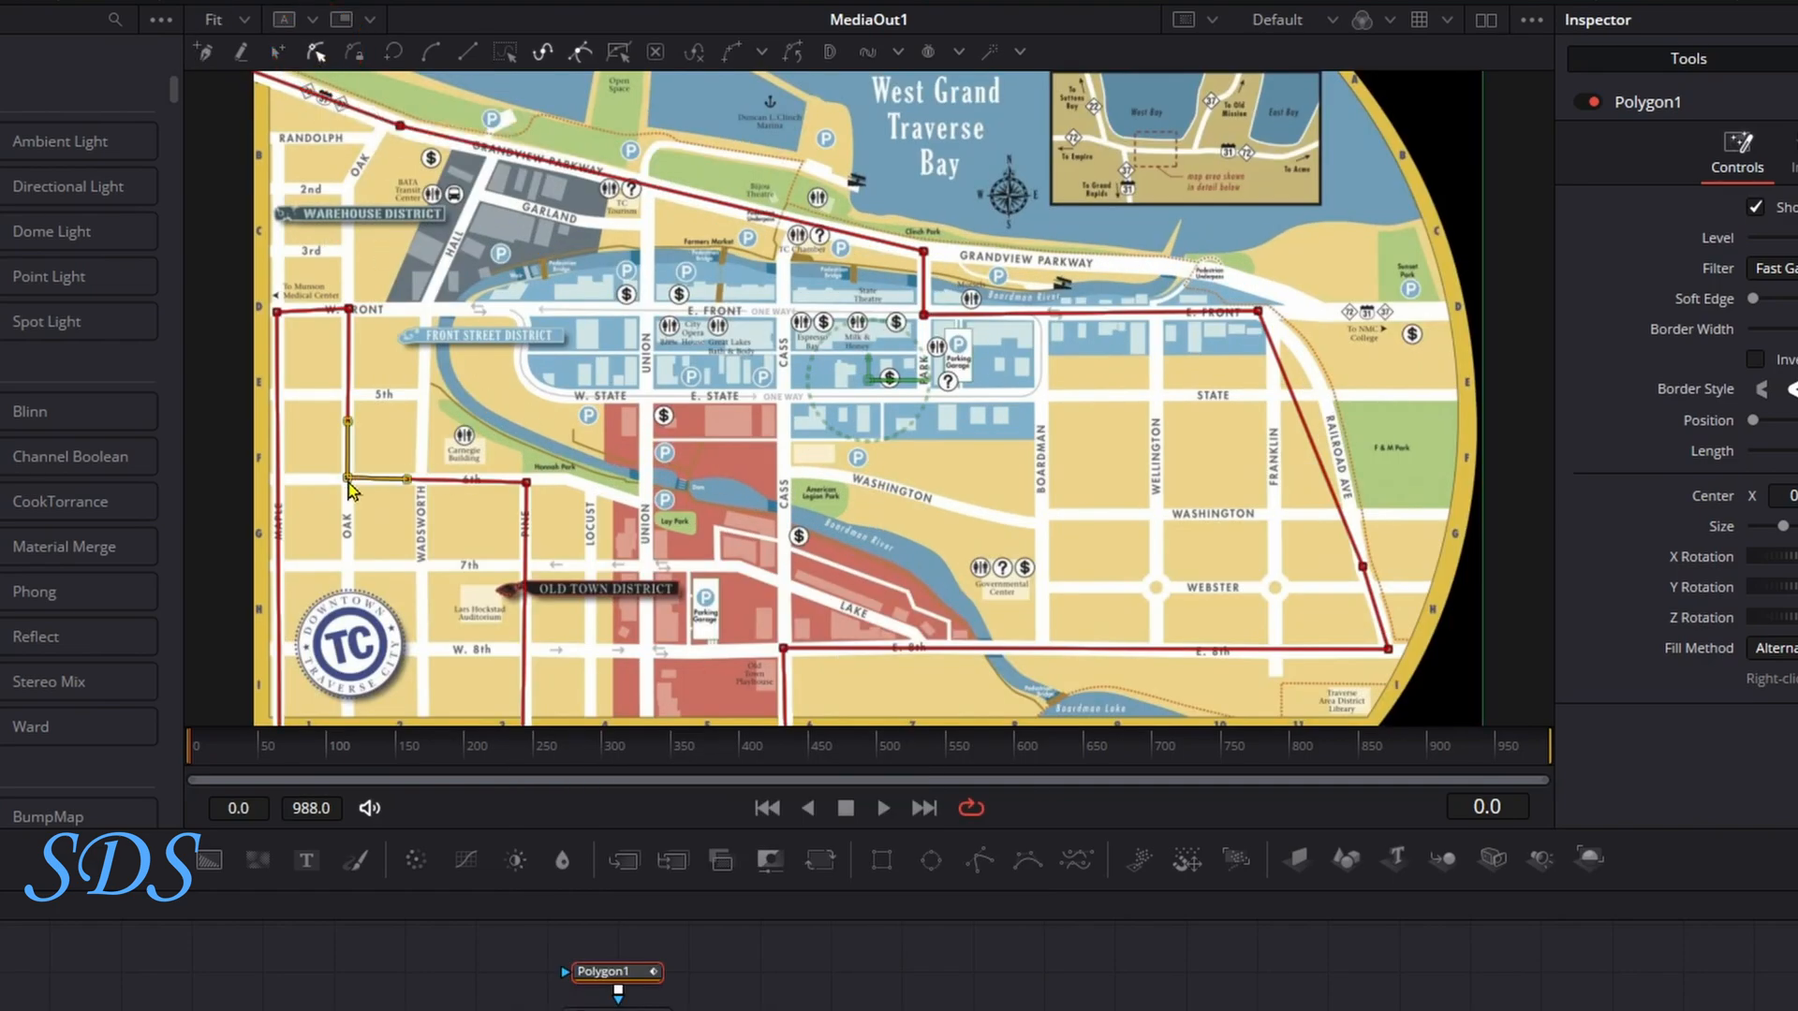
pyautogui.click(525, 483)
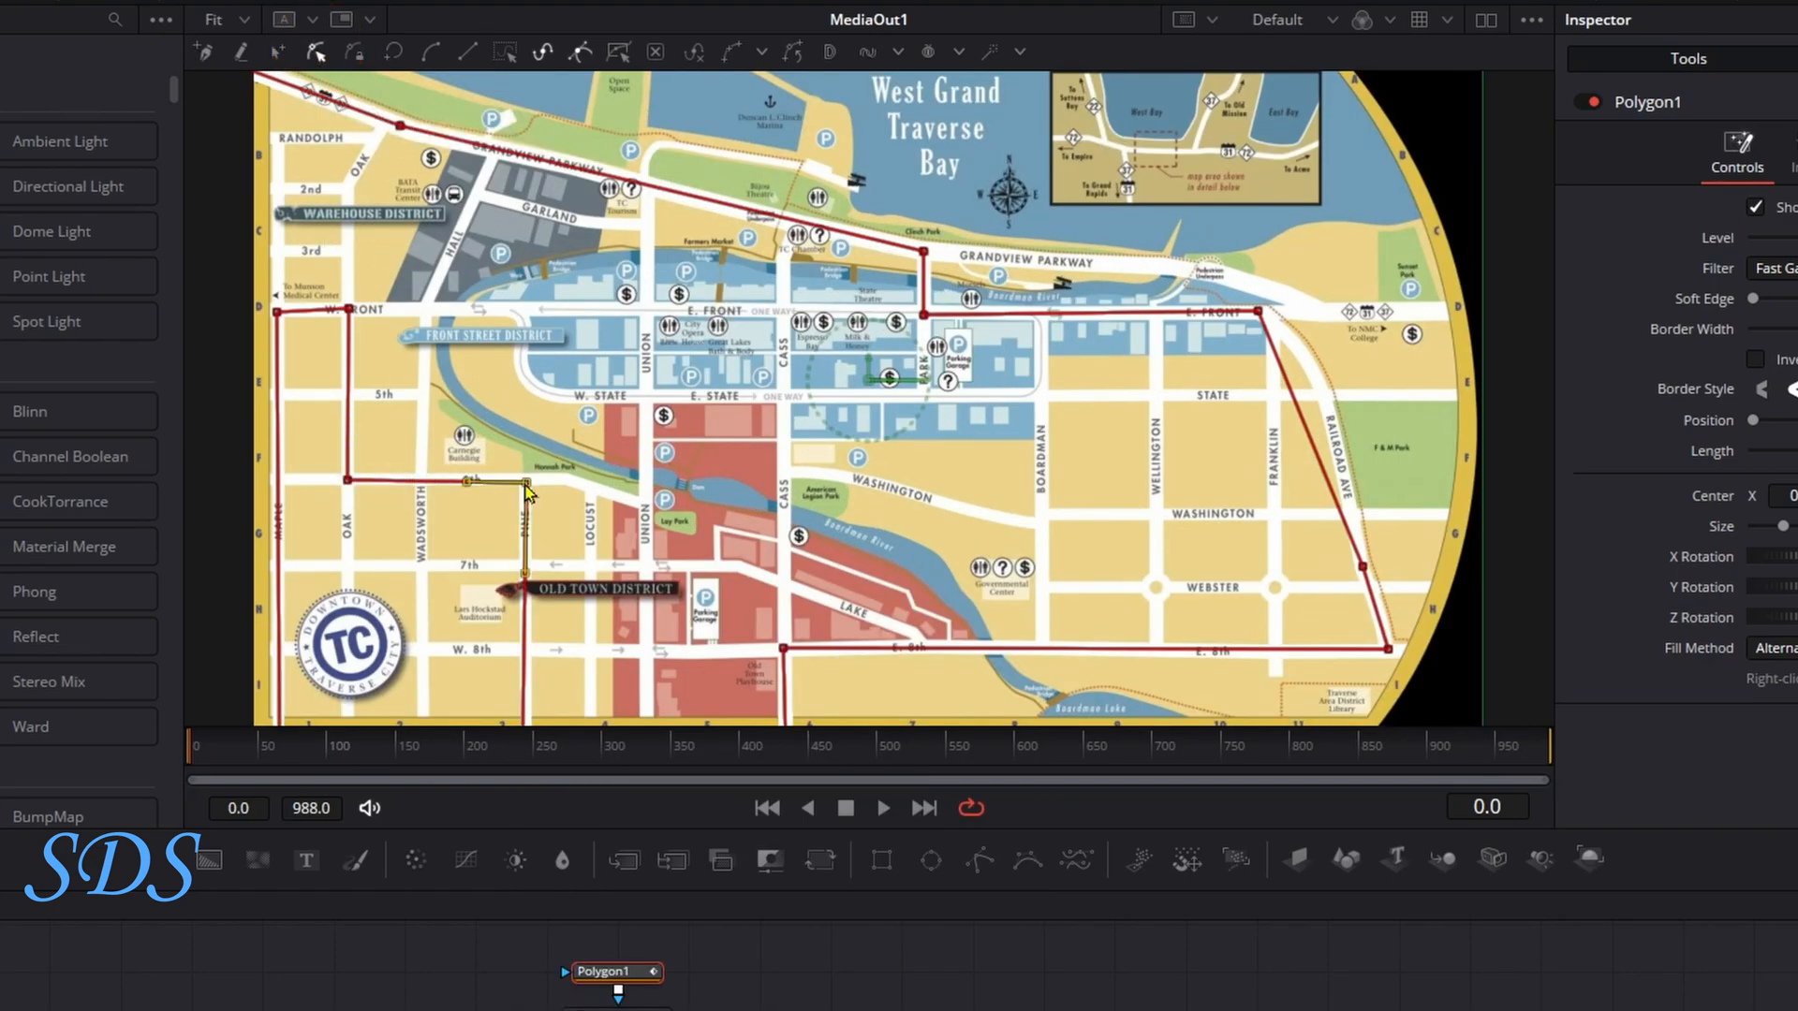
# Straighten the polyline by adjusting the point below Pine and the two Cass points, at E. 8th and below the map
pyautogui.rightClick(440, 693)
pyautogui.moveTo(562, 691)
pyautogui.click(740, 857)
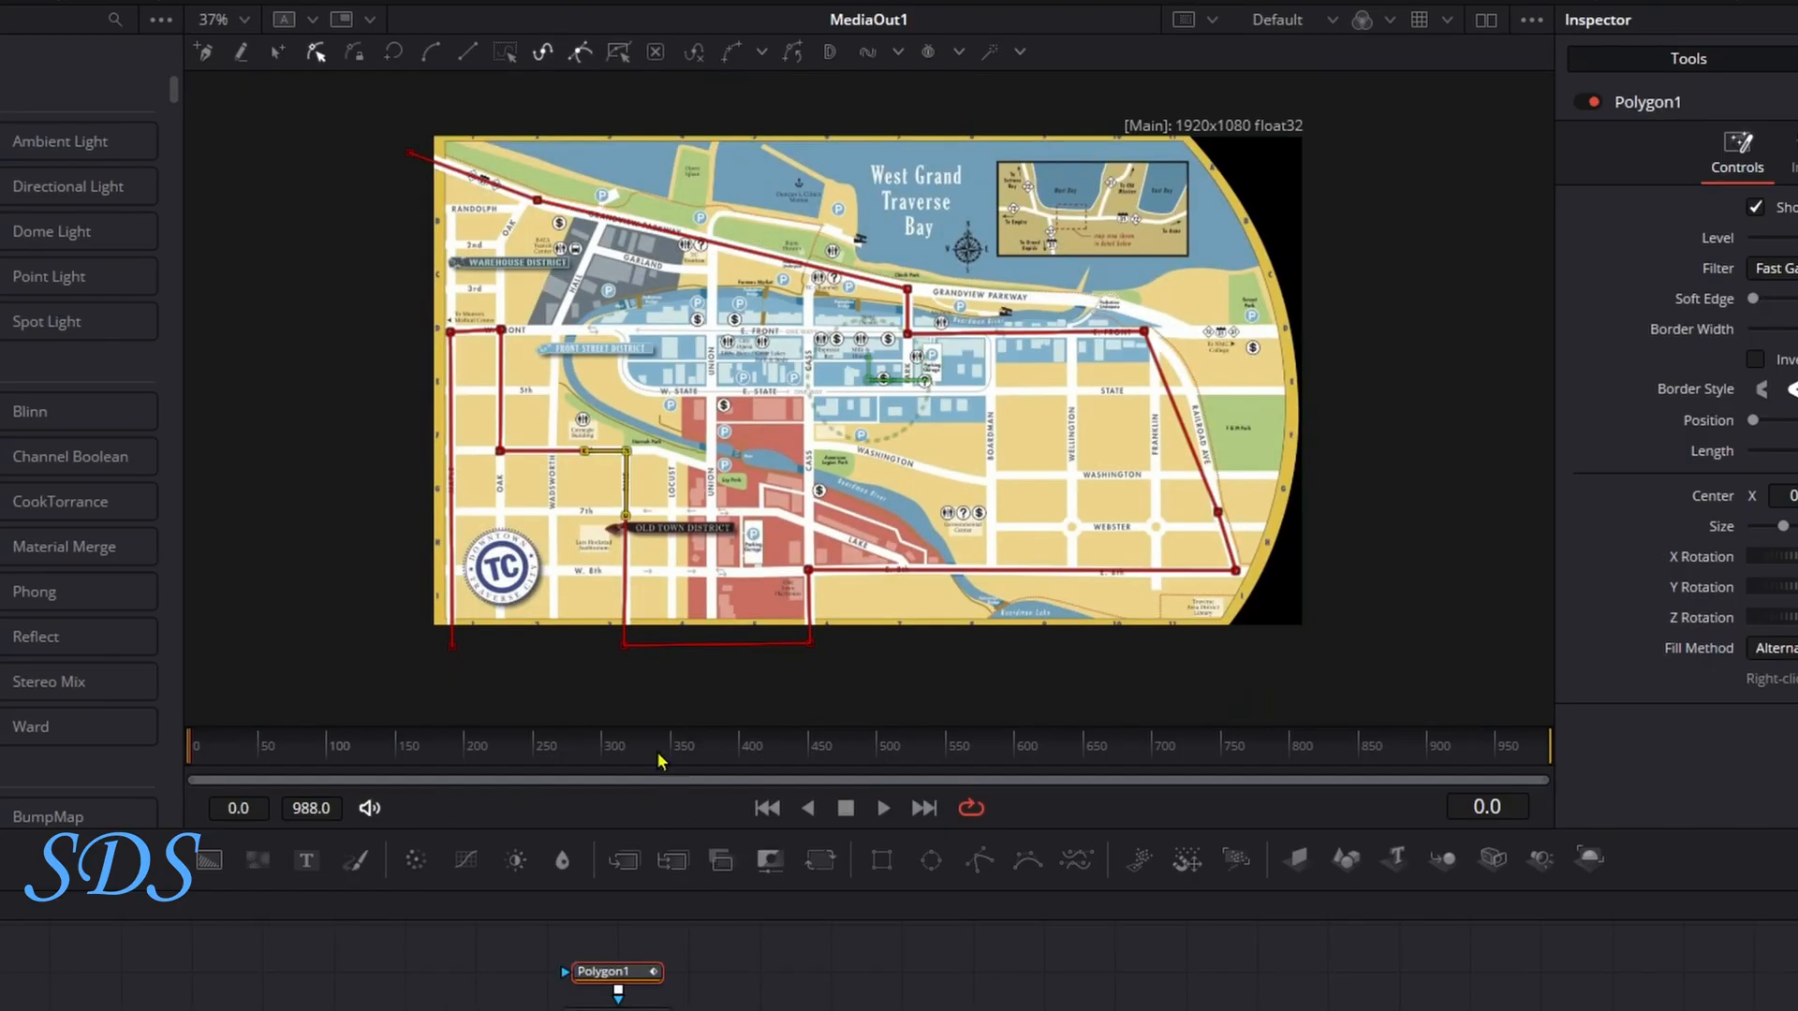
pyautogui.click(624, 646)
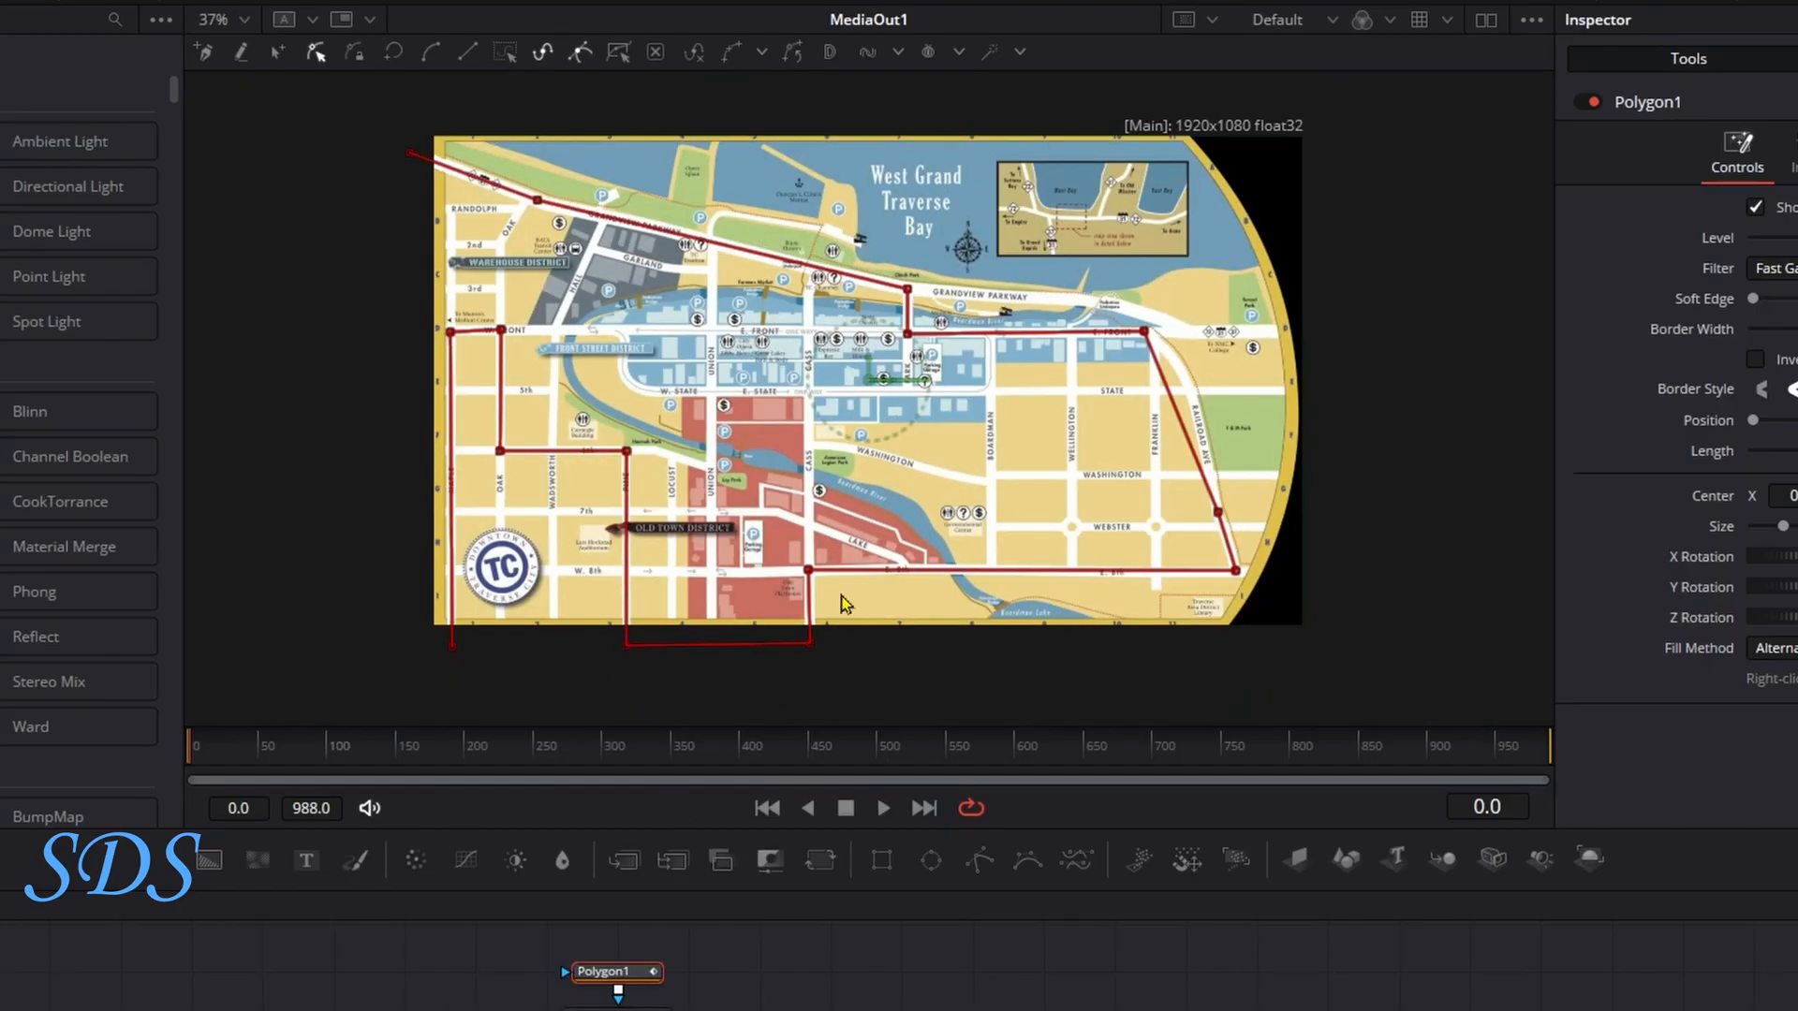
pyautogui.click(809, 570)
pyautogui.click(809, 643)
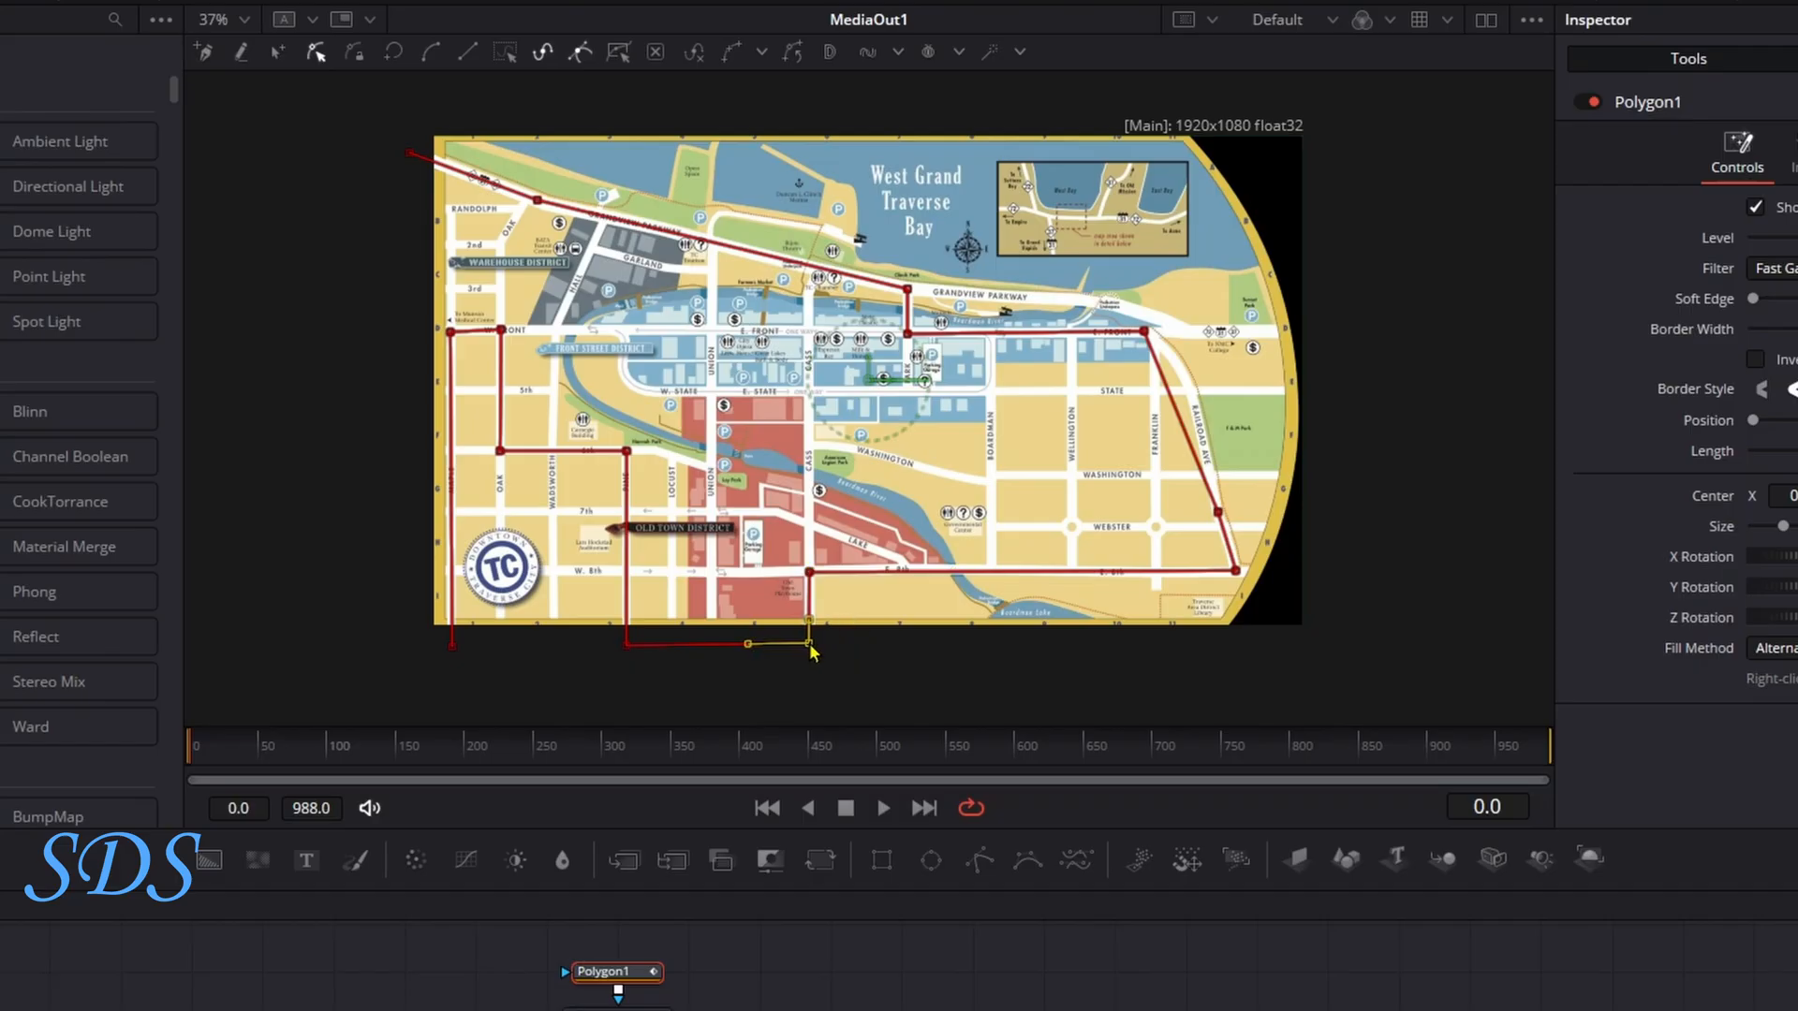
pyautogui.rightClick(860, 626)
pyautogui.moveTo(1082, 622)
pyautogui.click(1170, 616)
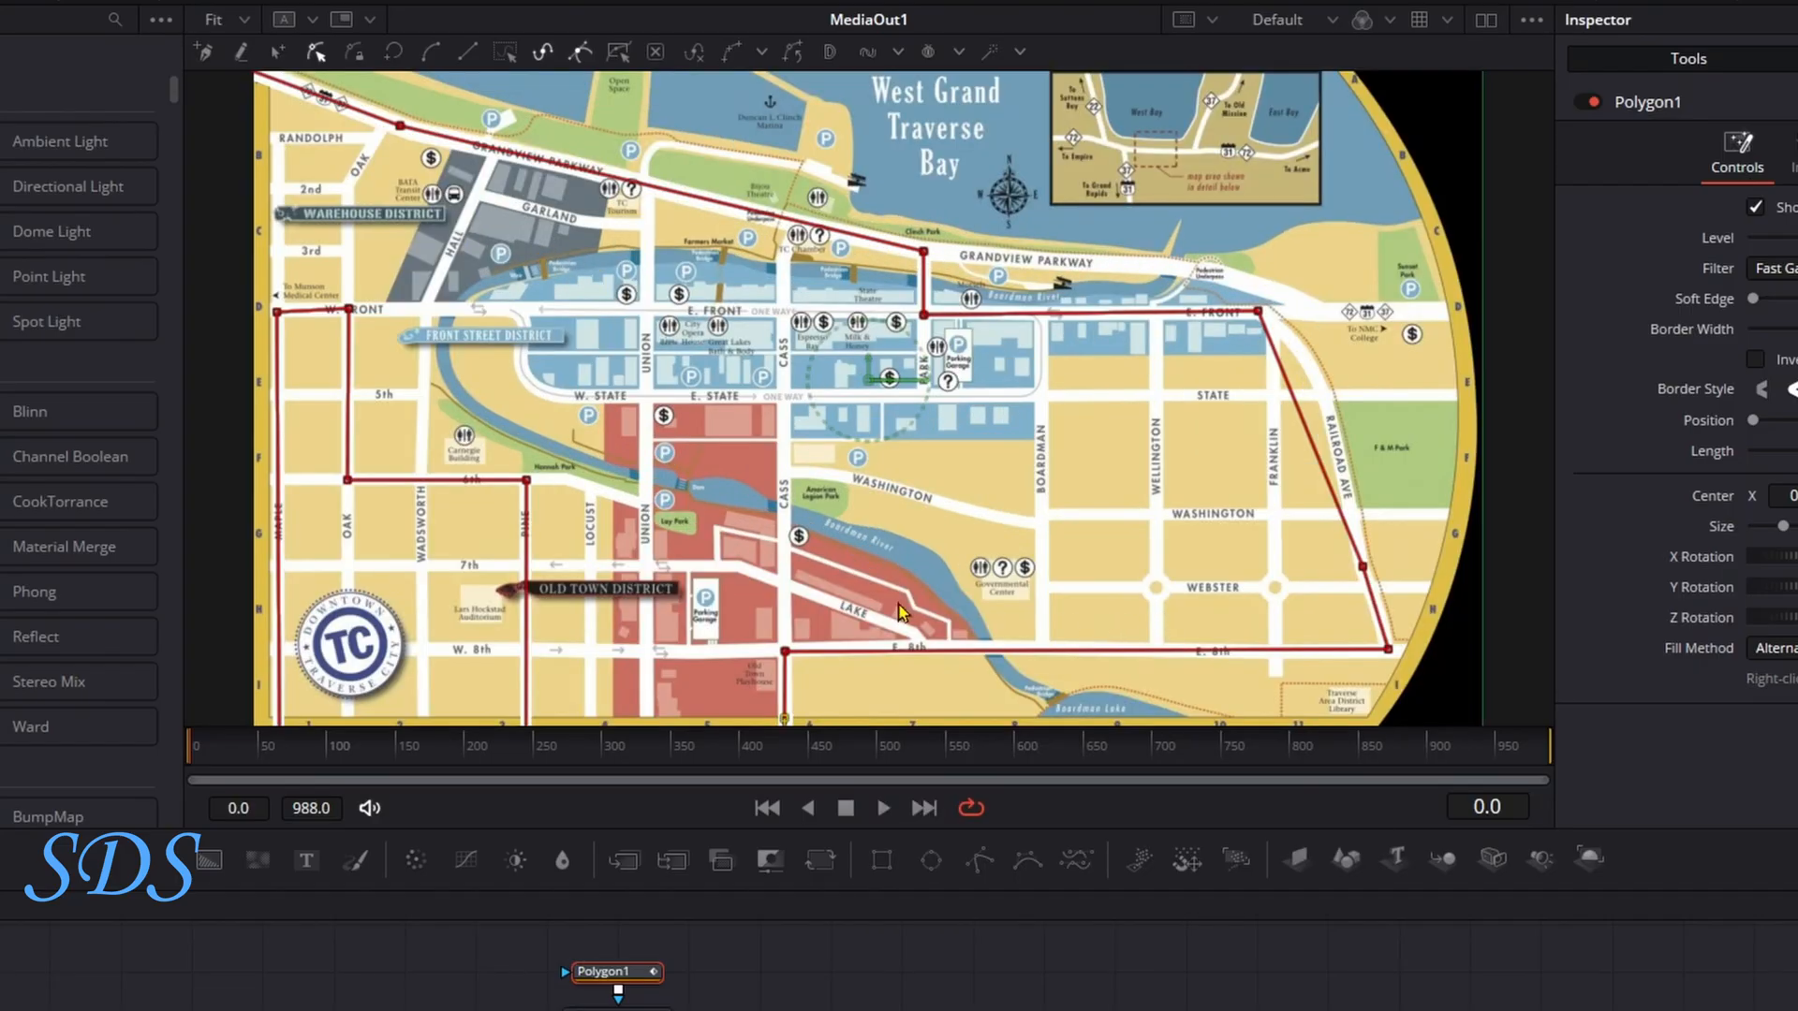
pyautogui.click(513, 484)
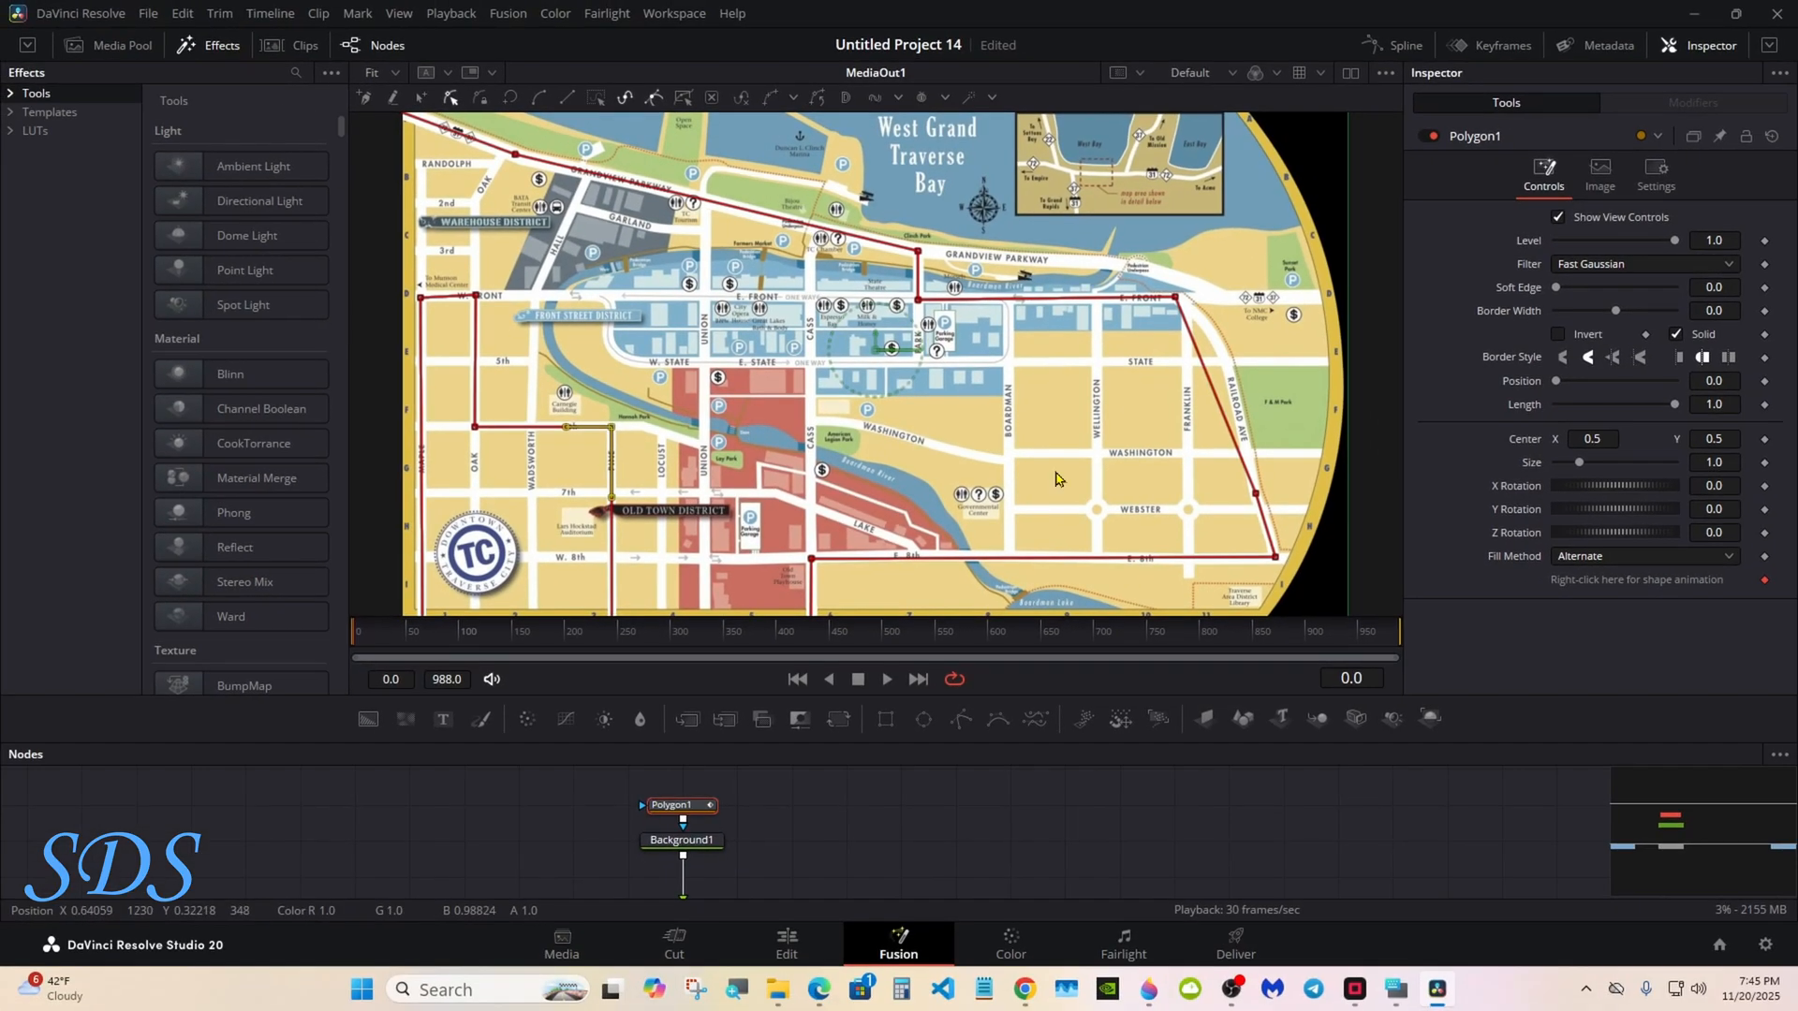
# Bend the Railroad Ave segment outward using the lower handle of the point at E. Front, with the on-screen keyboard's Ctrl active
pyautogui.click(1395, 988)
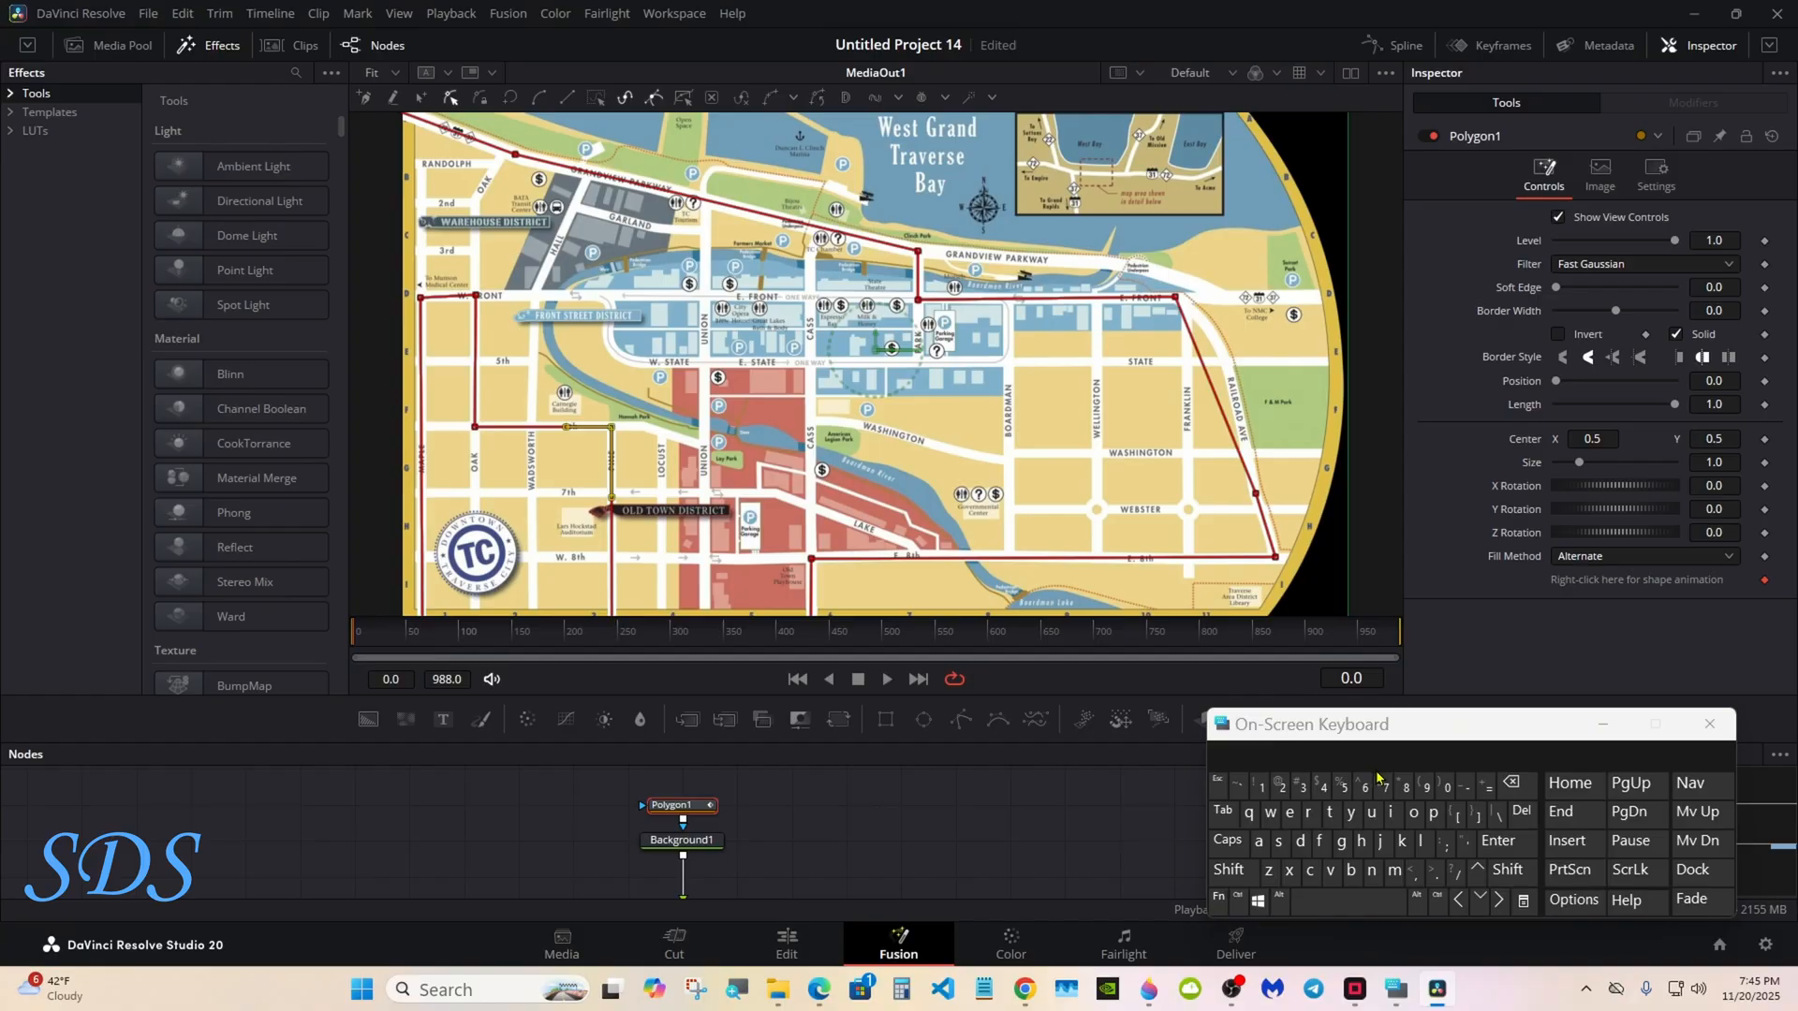
pyautogui.click(1241, 901)
pyautogui.keyDown('ctrl'); pyautogui.click(1175, 298); pyautogui.keyUp('ctrl')
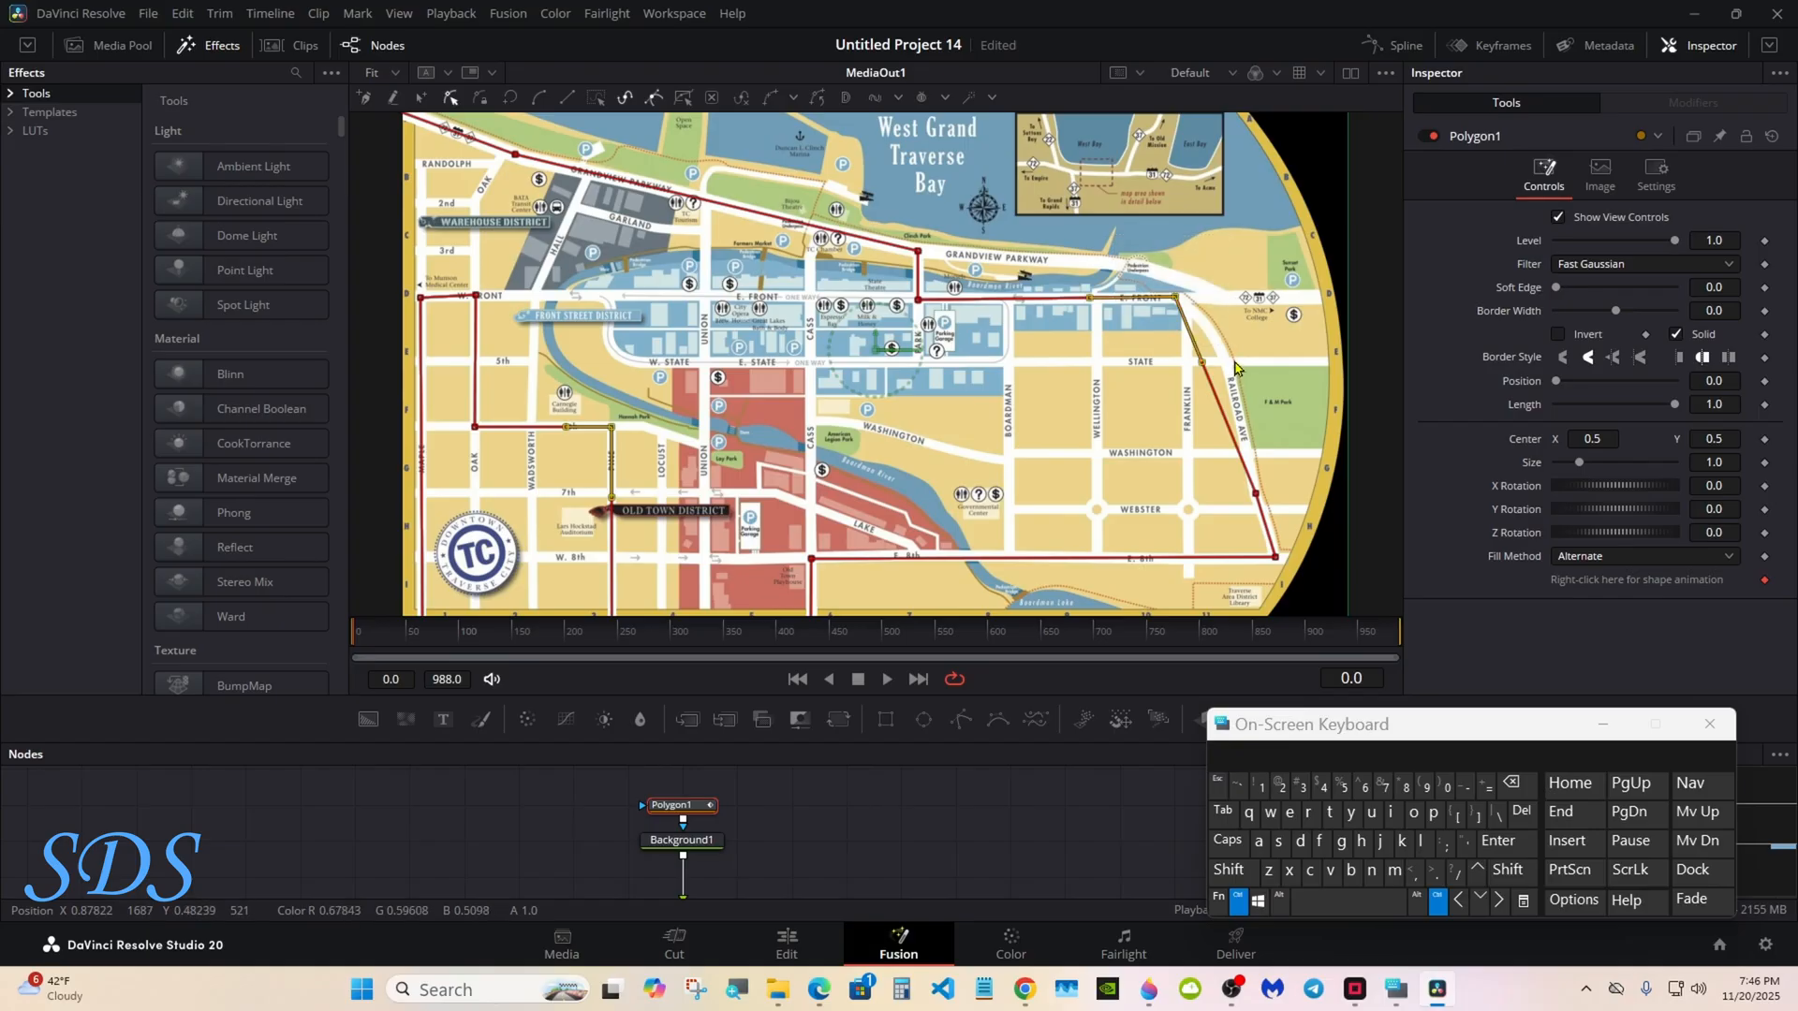
pyautogui.moveTo(1202, 361); pyautogui.dragTo(1247, 345)
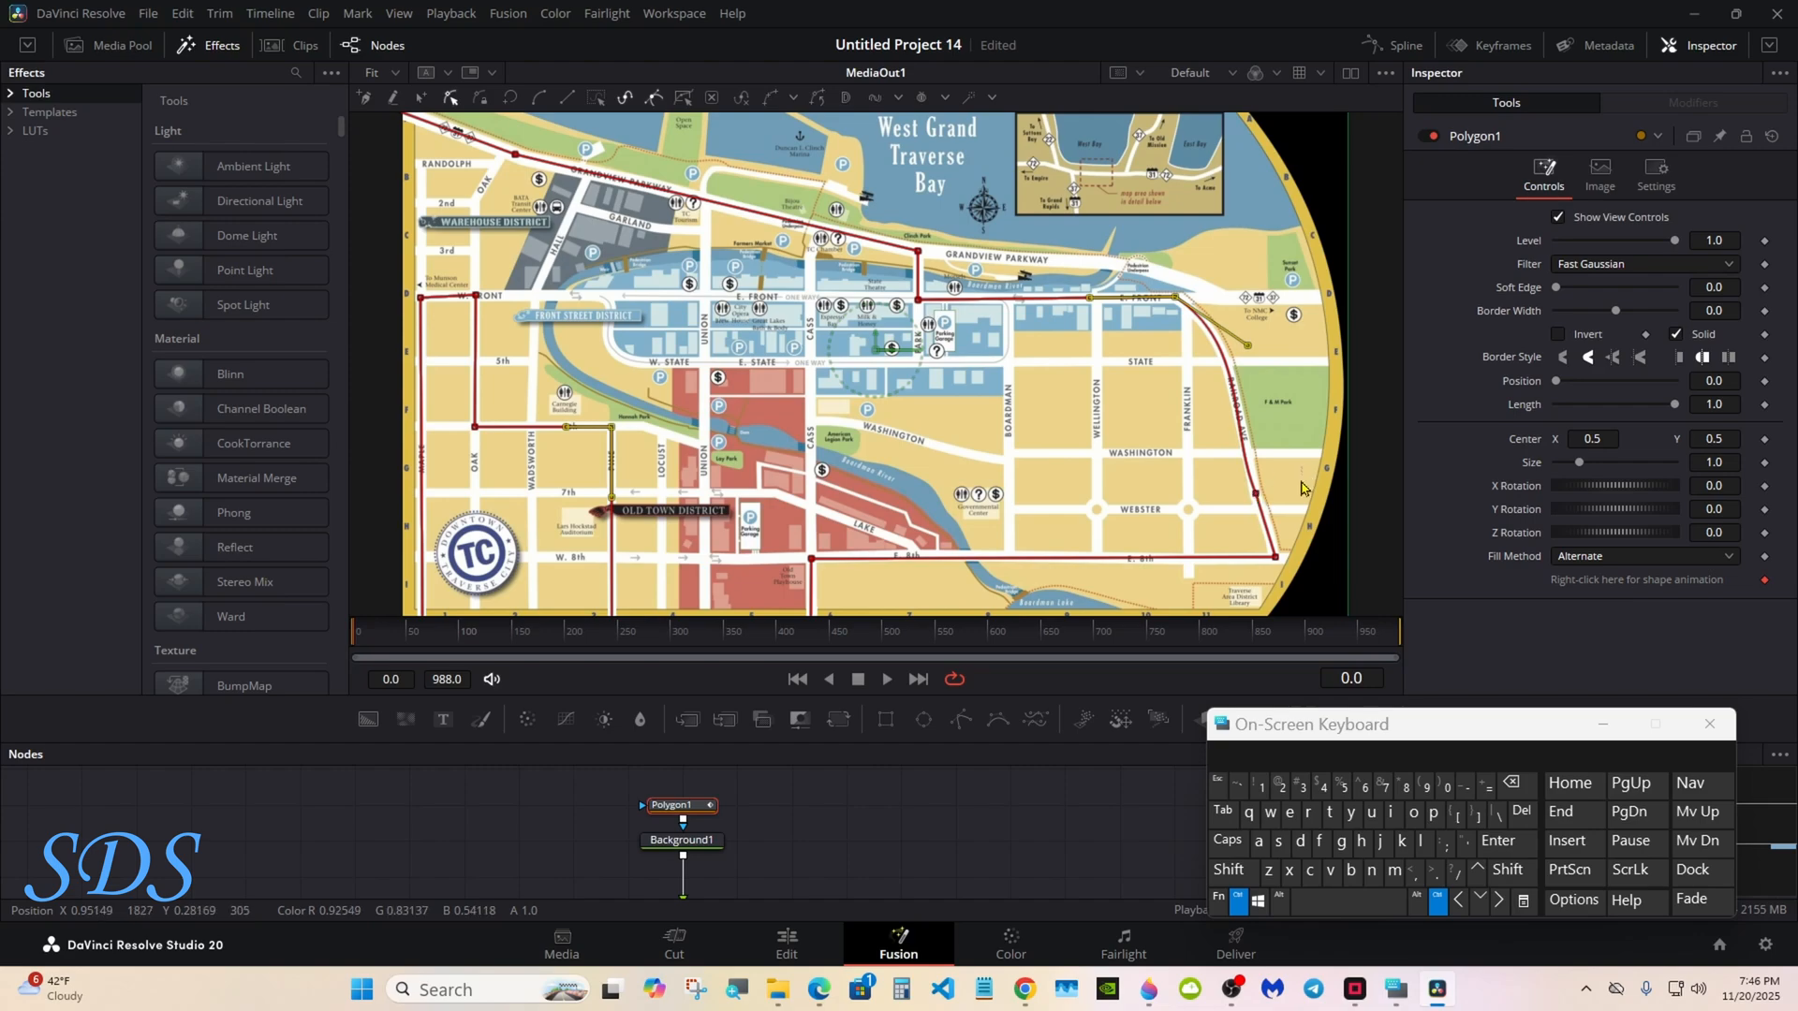
# Adjust the upper handle of the lower Railroad Ave point to match the street's curve, and deselect the points
pyautogui.keyDown('ctrl'); pyautogui.click(1255, 493); pyautogui.keyUp('ctrl')
pyautogui.moveTo(1232, 435); pyautogui.dragTo(1240, 447)
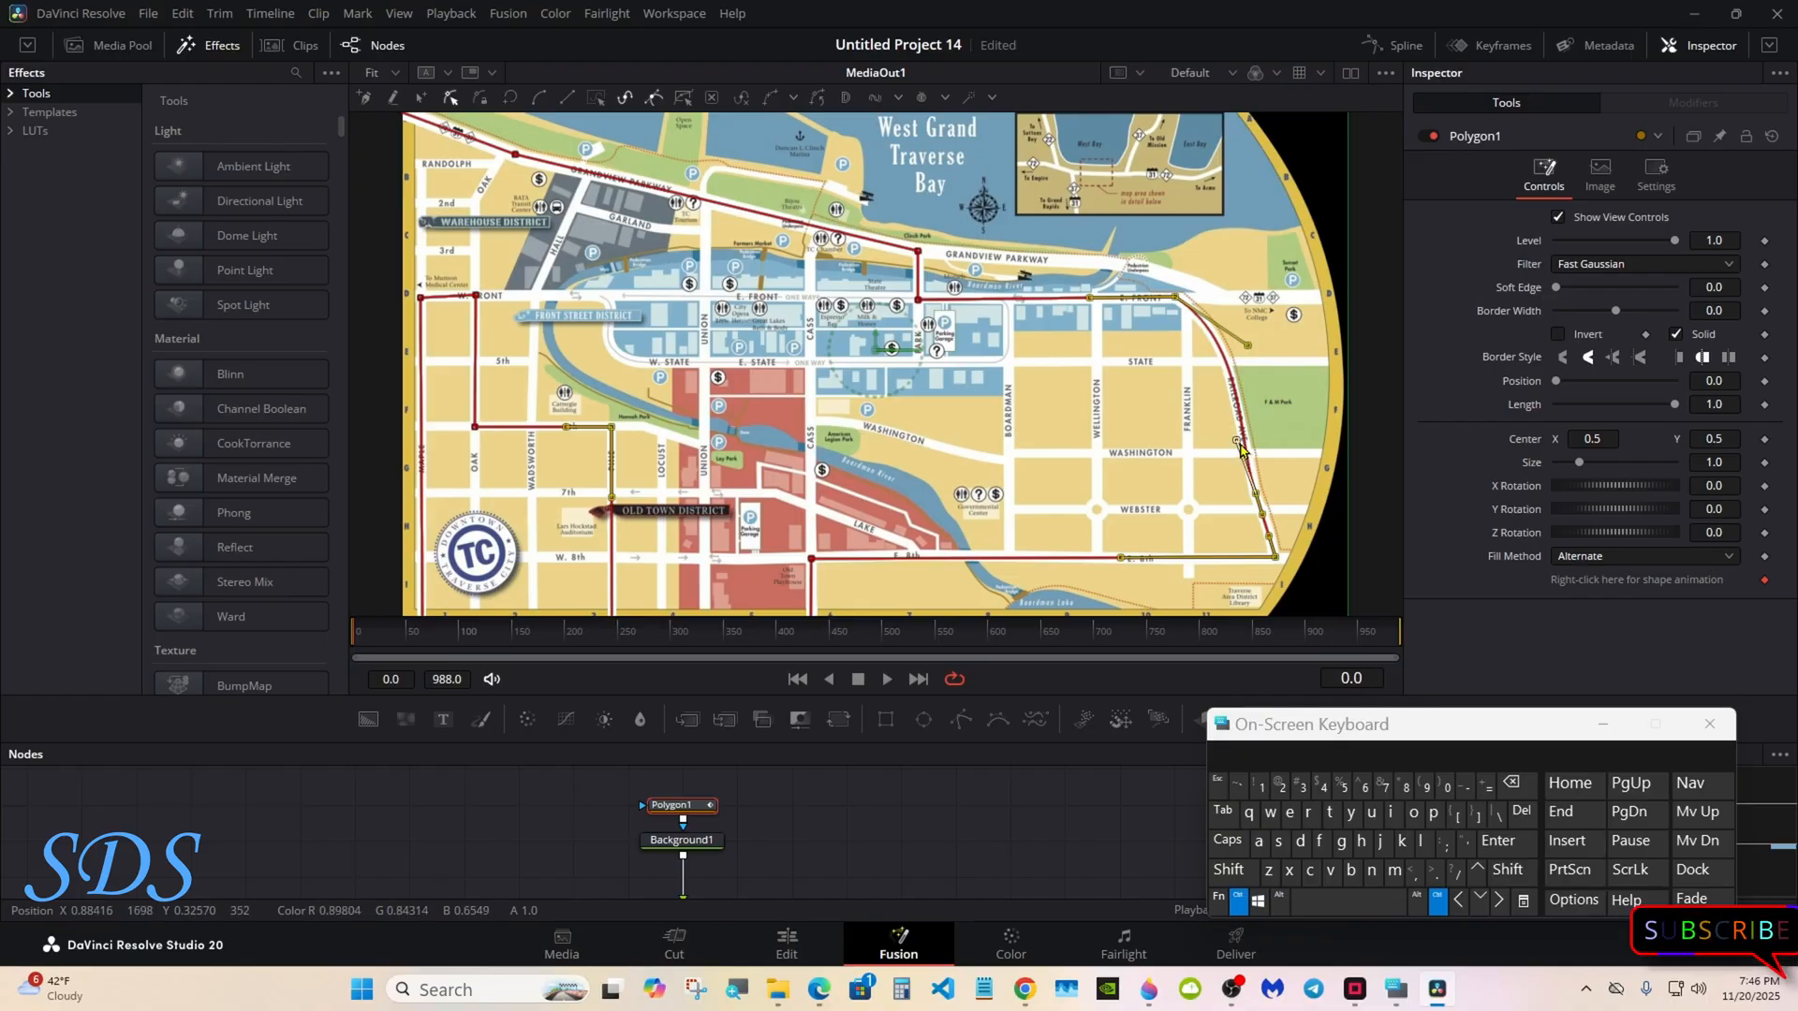
pyautogui.moveTo(1240, 447); pyautogui.dragTo(1243, 462)
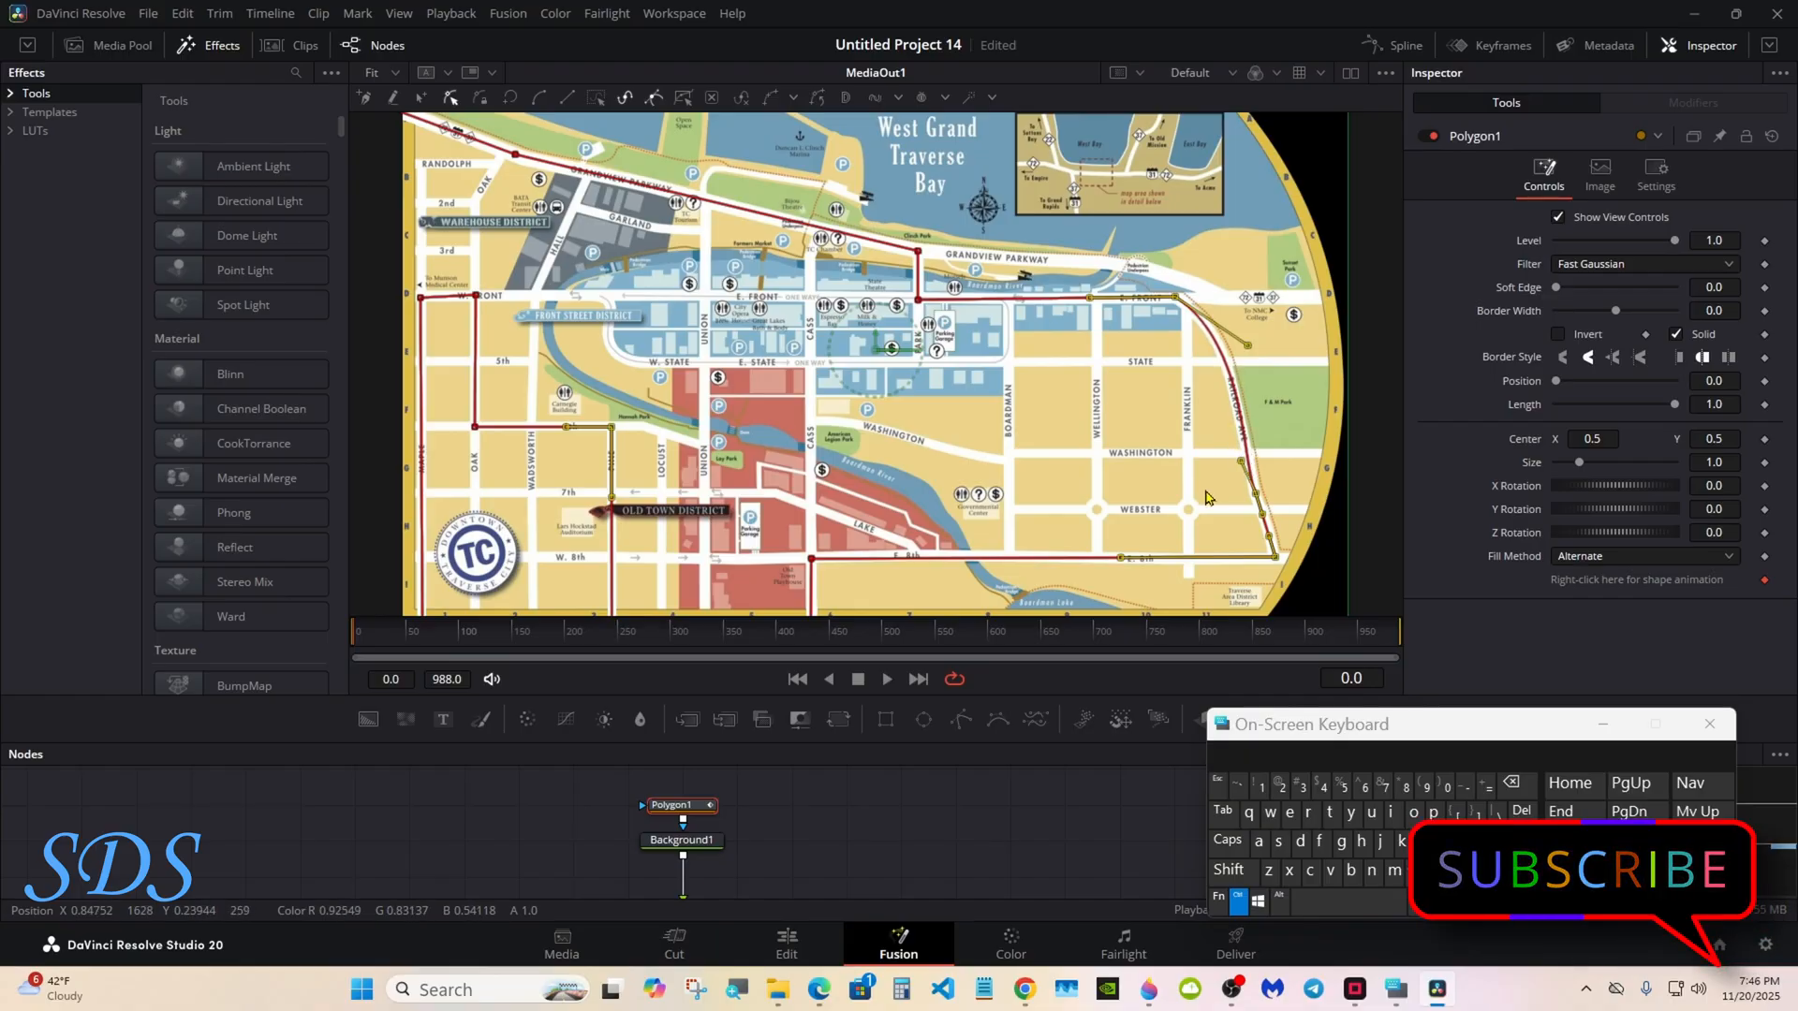
pyautogui.click(1237, 901)
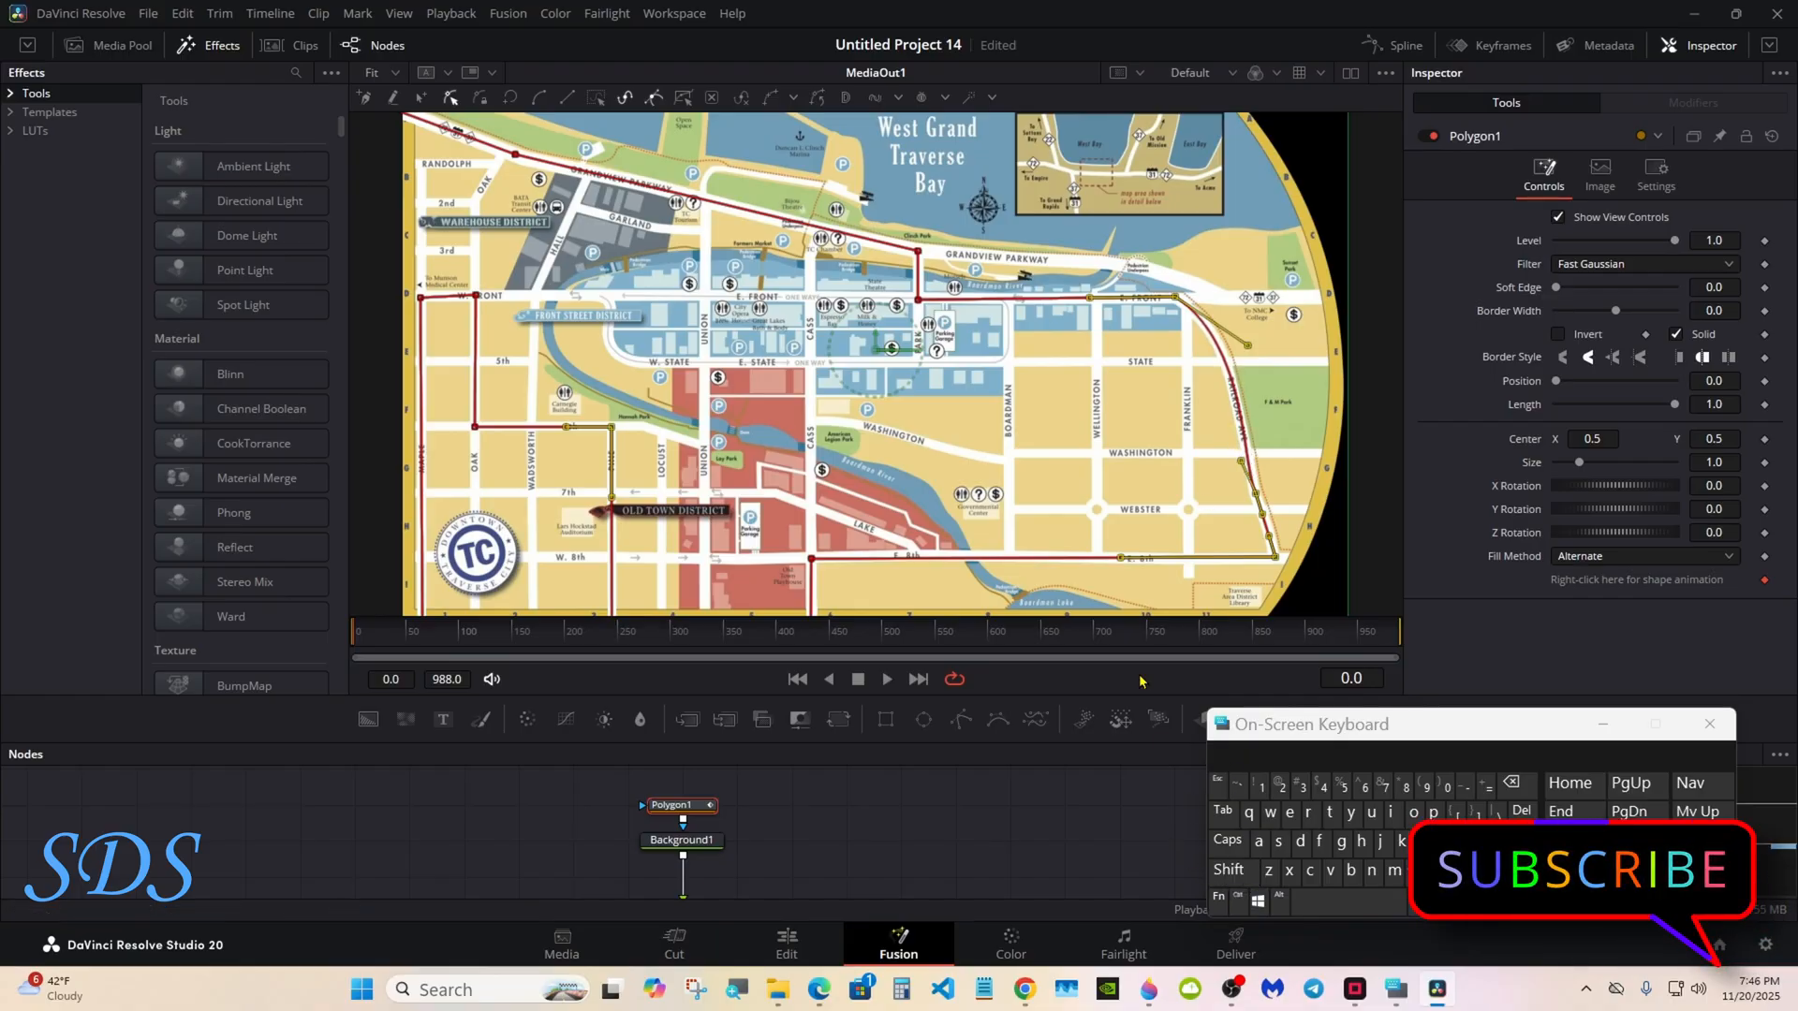
pyautogui.click(1108, 488)
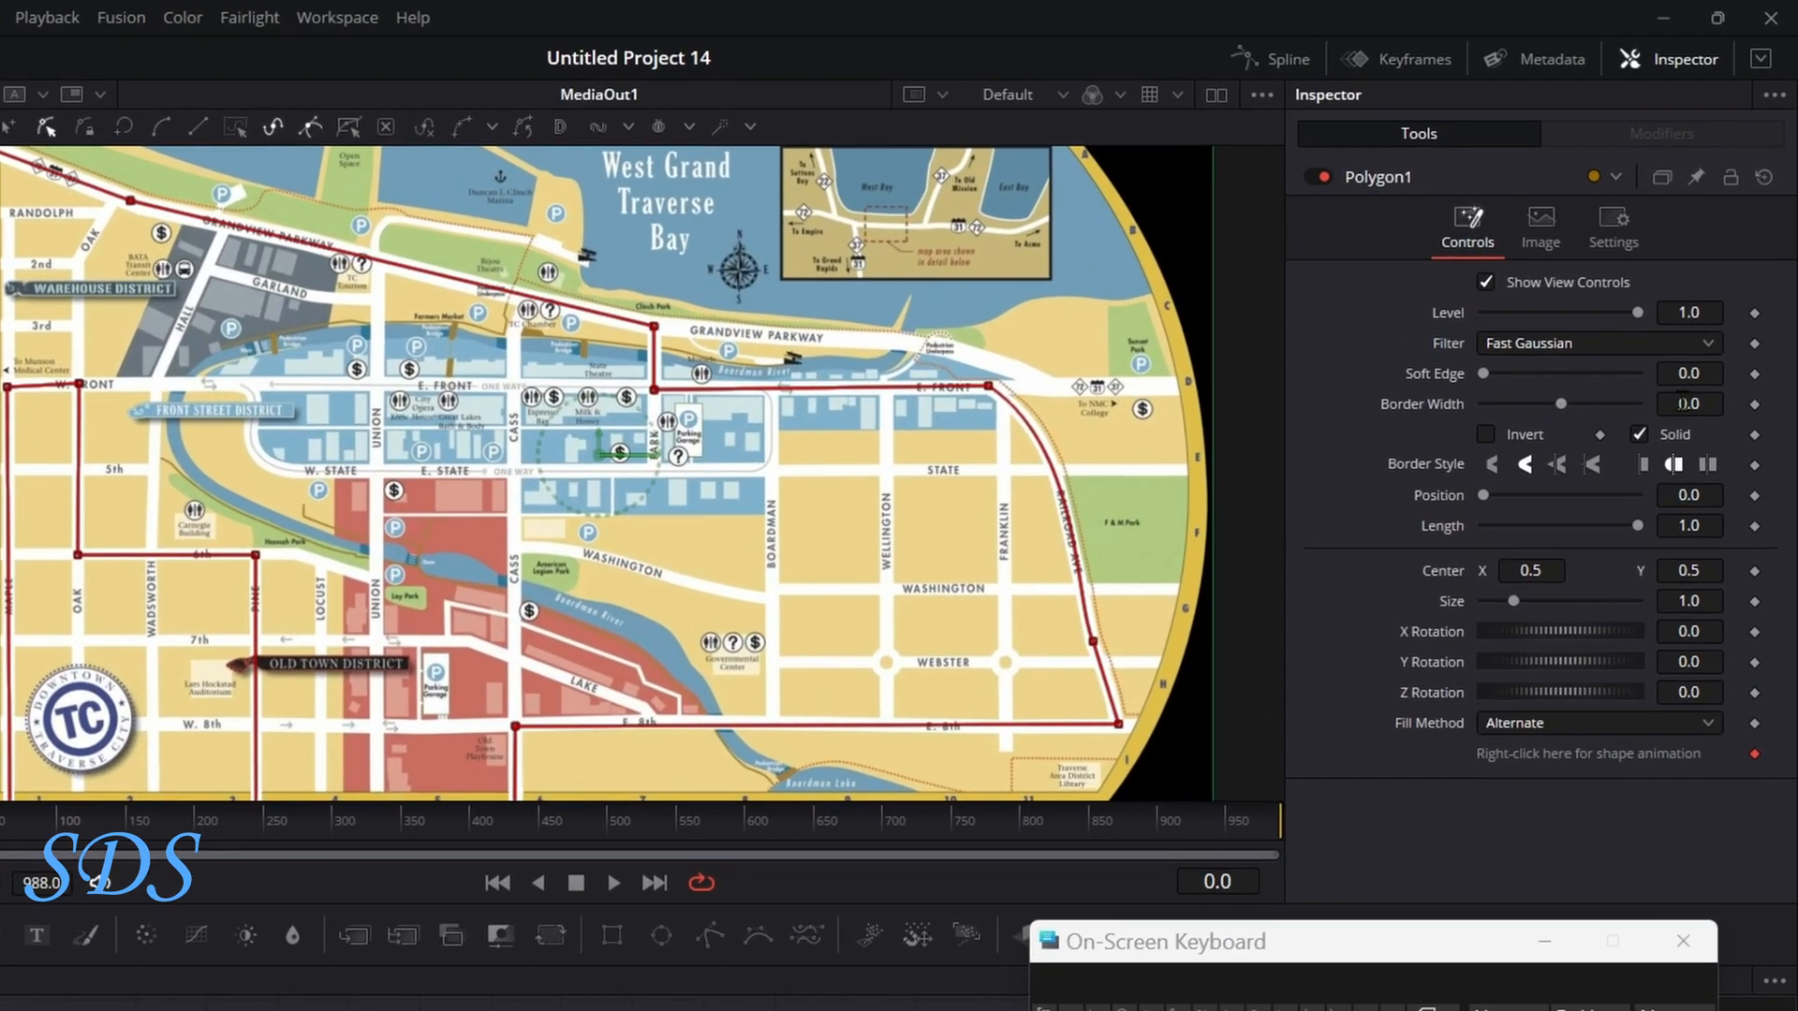
# Set the polygon's Border Width to 0.007
pyautogui.click(1723, 309)
pyautogui.write('07')
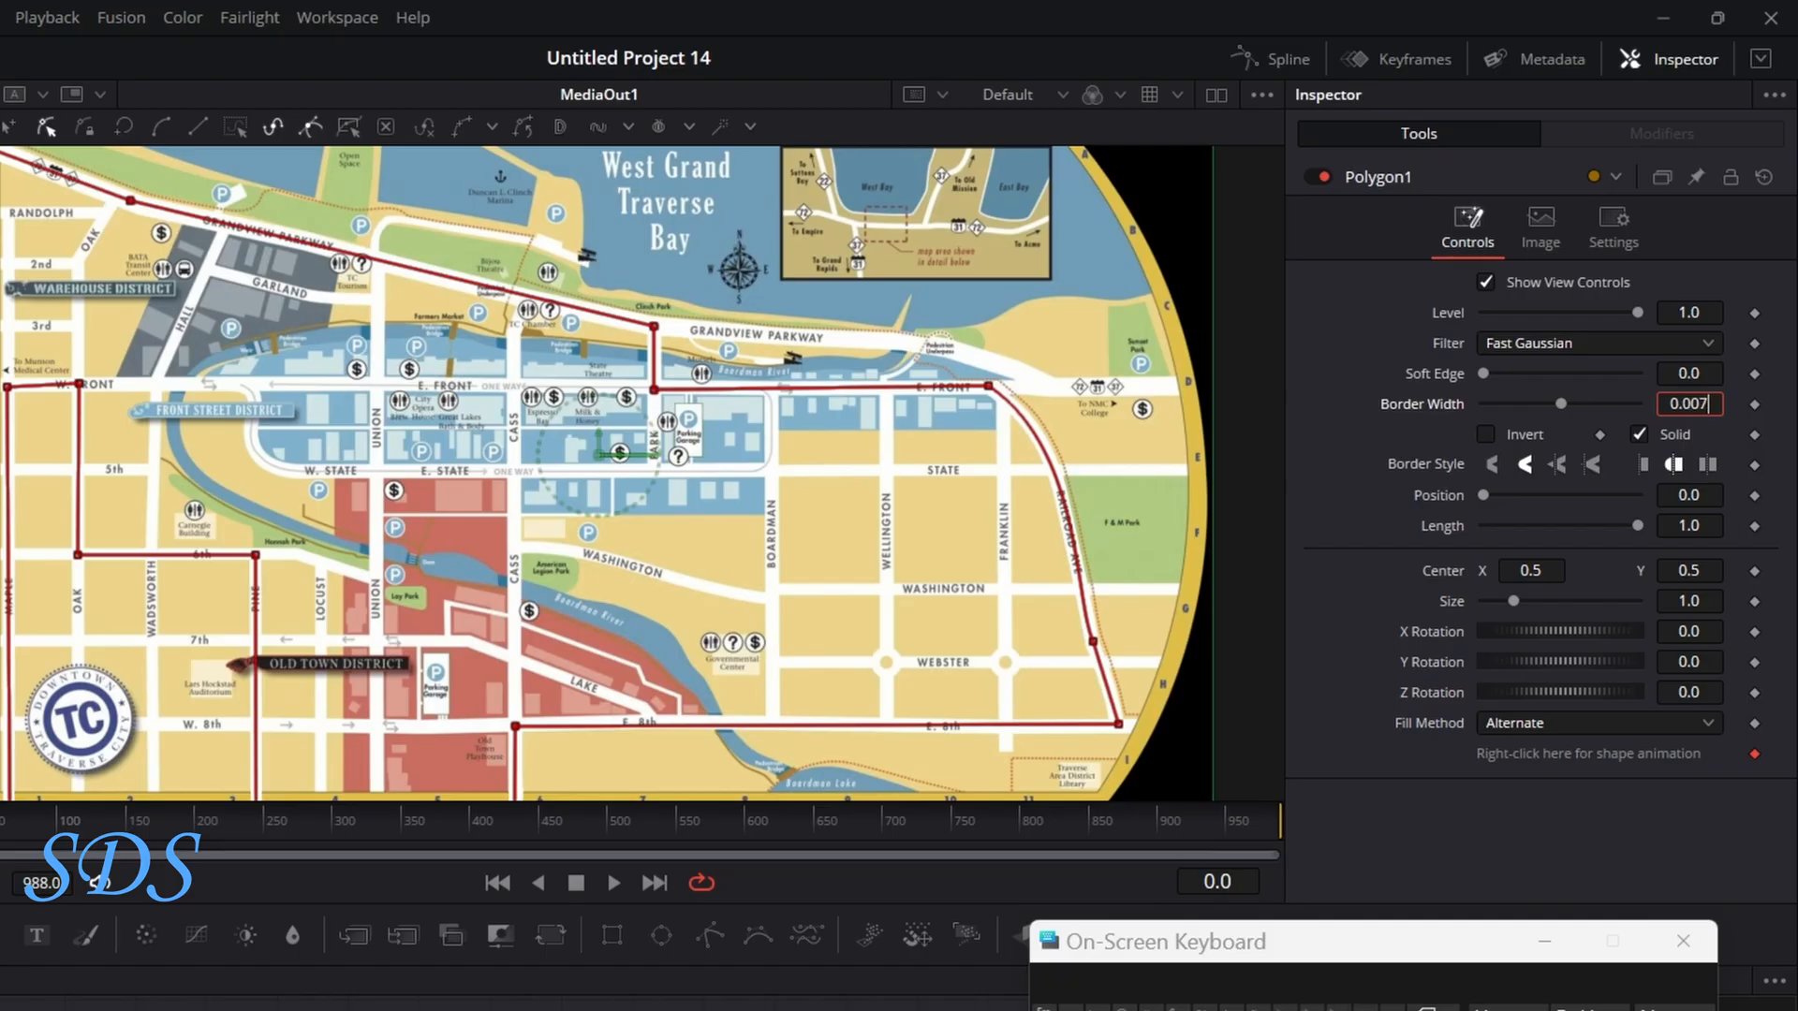
pyautogui.press('Tab')
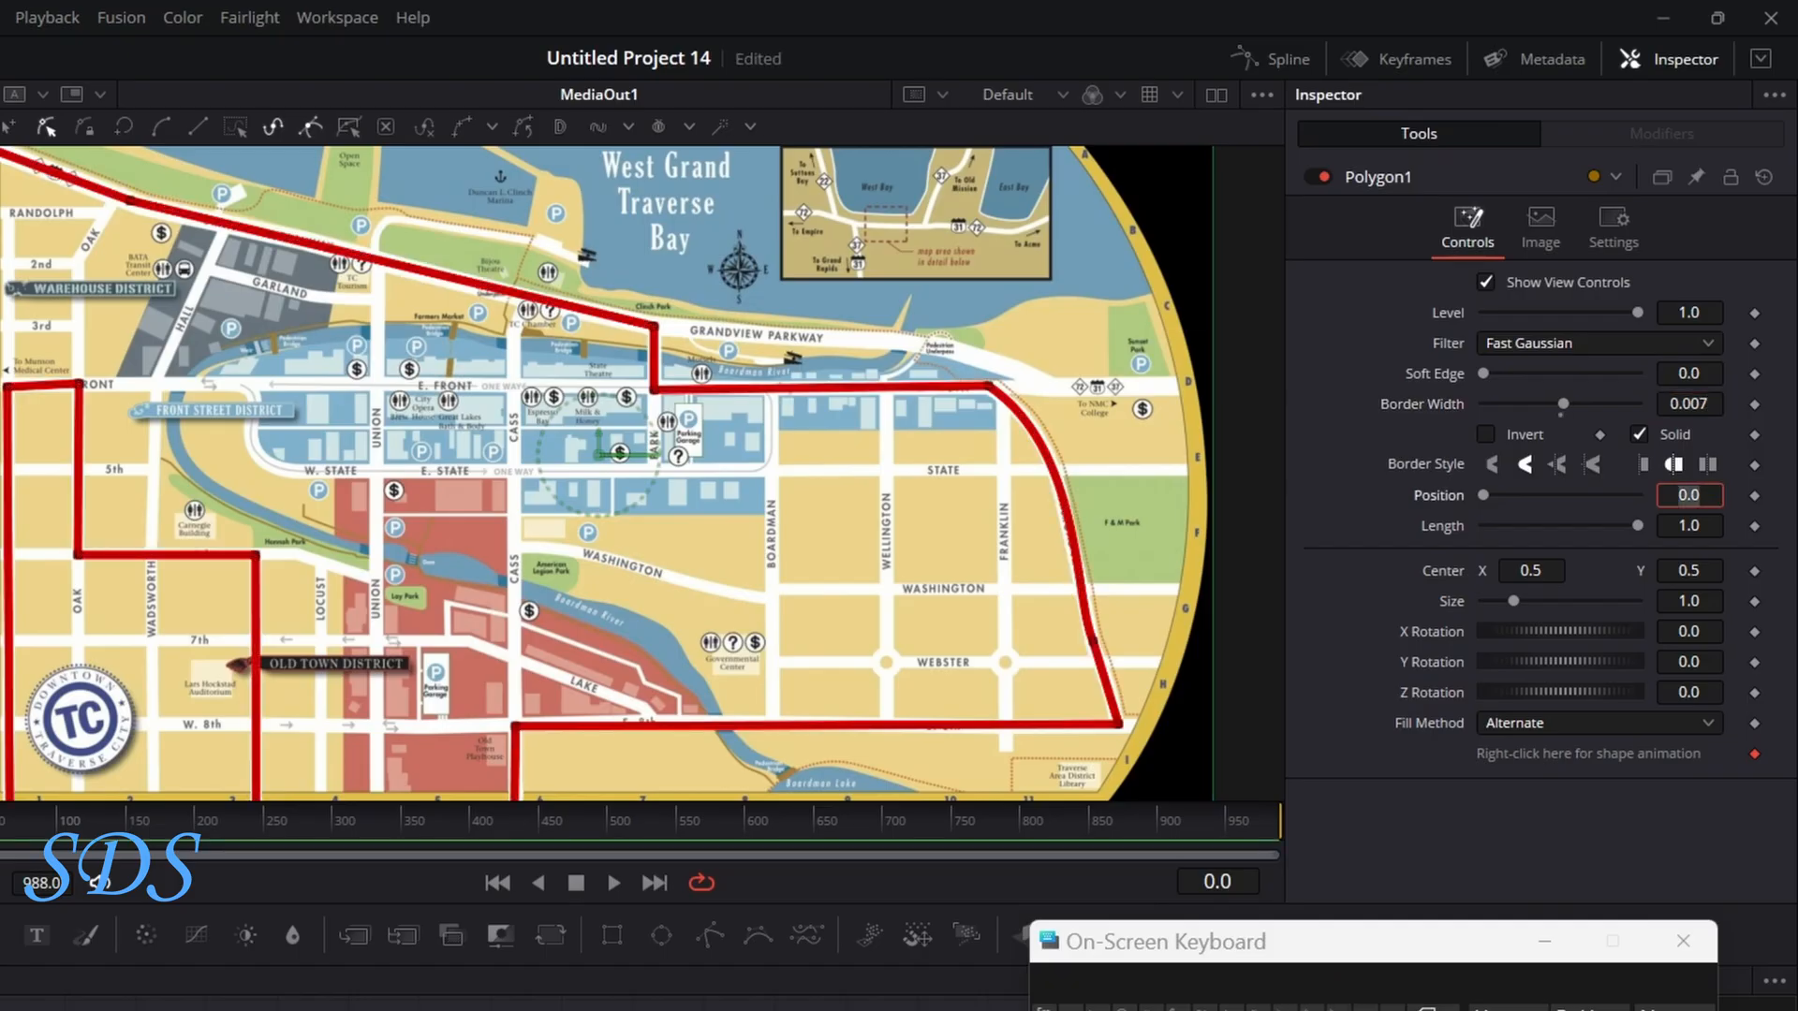
# Turn off the polygon's shape animation keyframing and keyframe its Length at 0.0 on frame 0
pyautogui.click(1756, 757)
pyautogui.moveTo(1638, 526); pyautogui.dragTo(1404, 534)
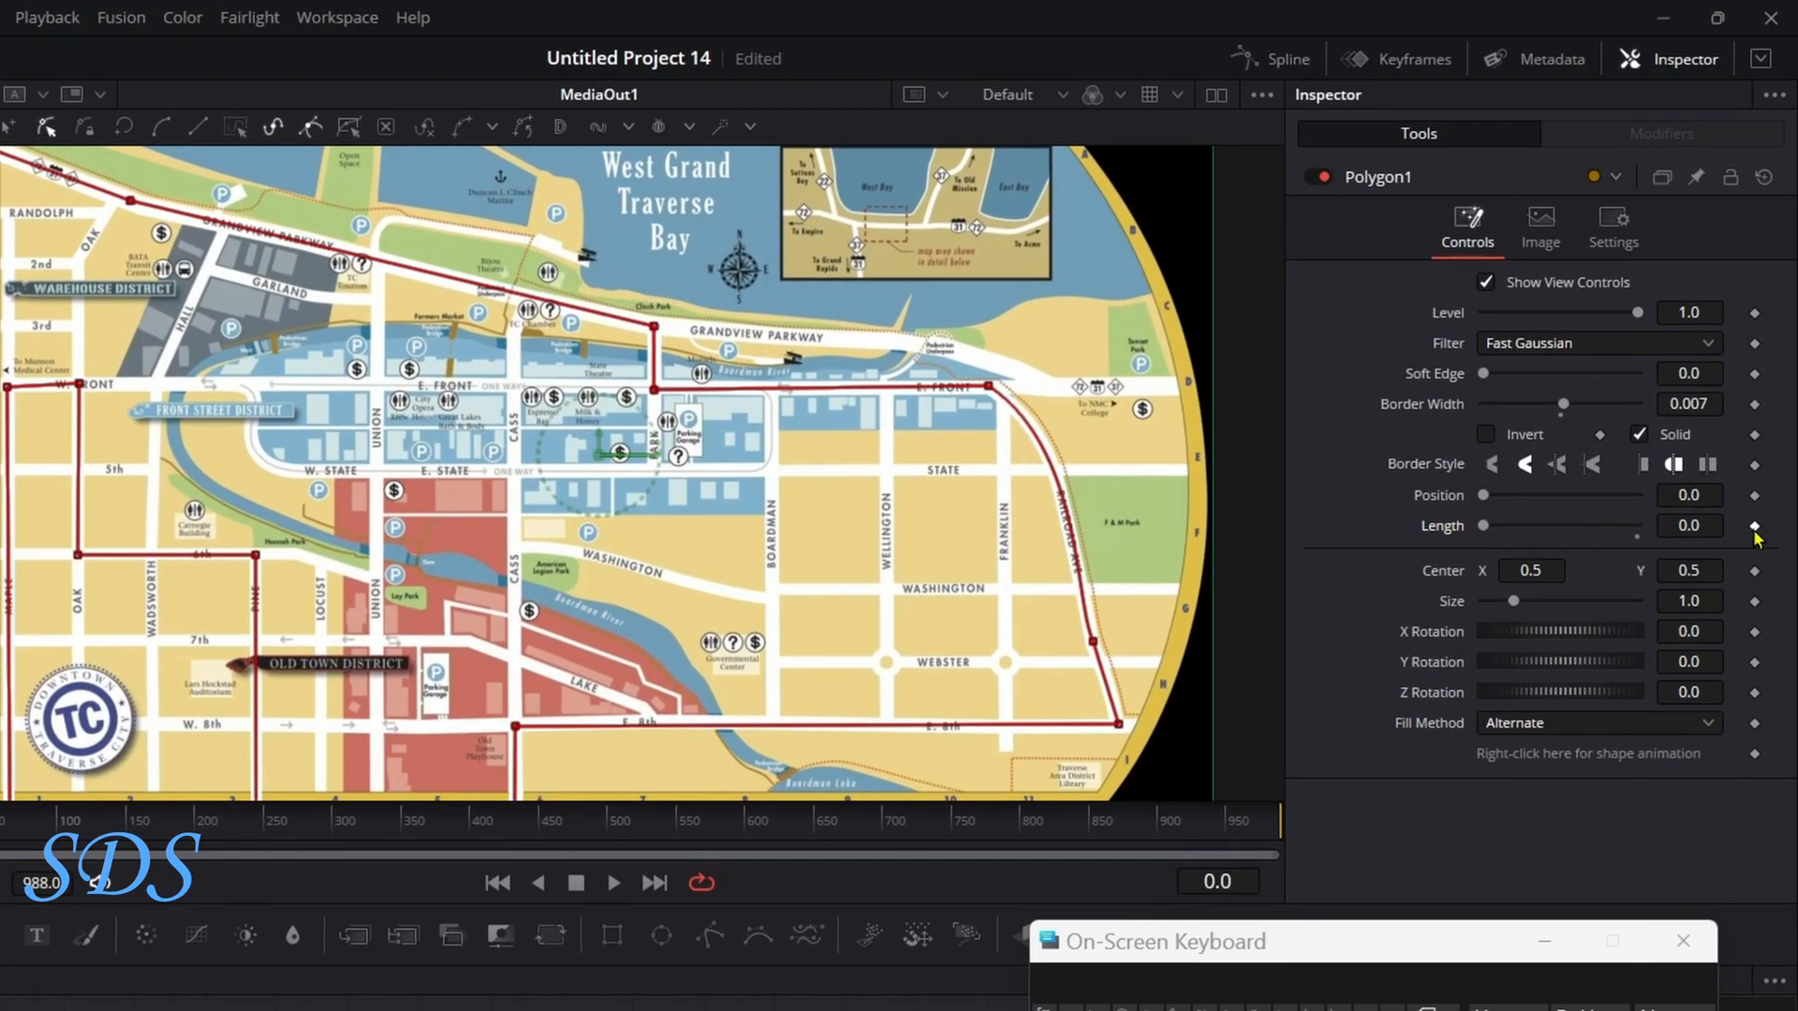
pyautogui.click(1755, 526)
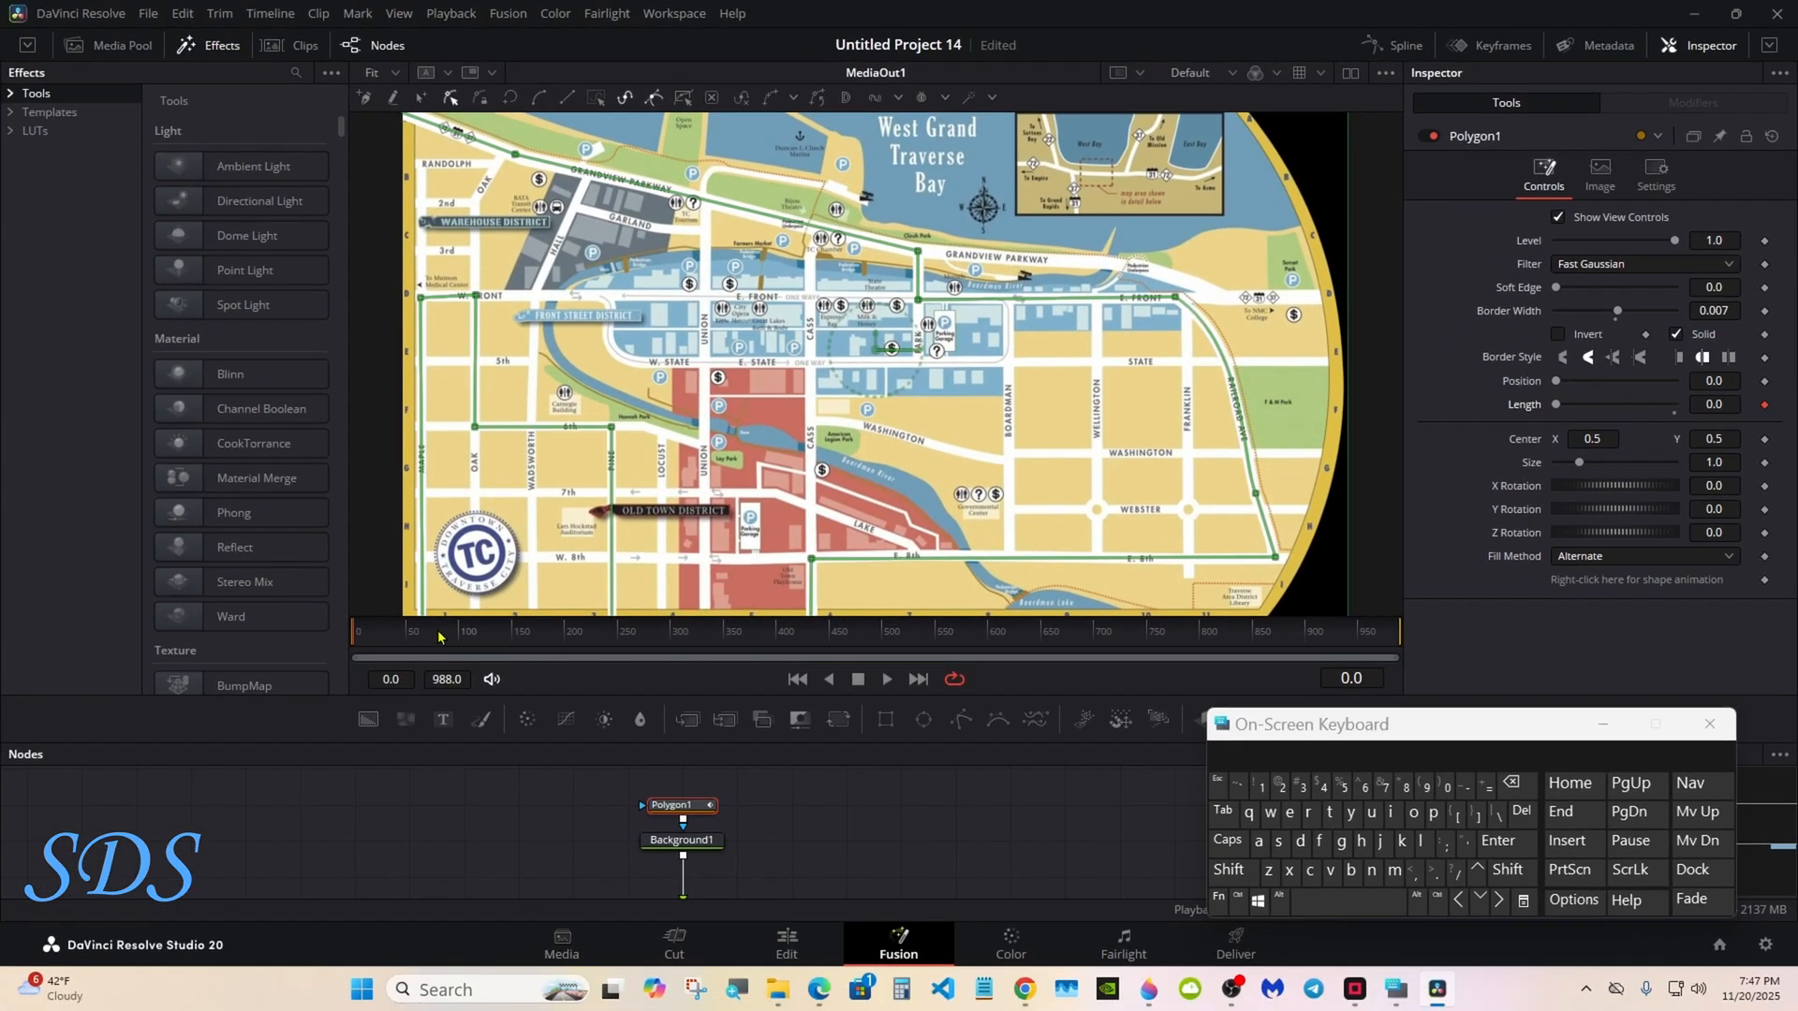
# Keyframe the polygon's Length at 0.22 on frame 100 and hold that value with another keyframe on frame 150
pyautogui.moveTo(59, 824); pyautogui.dragTo(90, 824)
pyautogui.moveTo(463, 635); pyautogui.dragTo(461, 635)
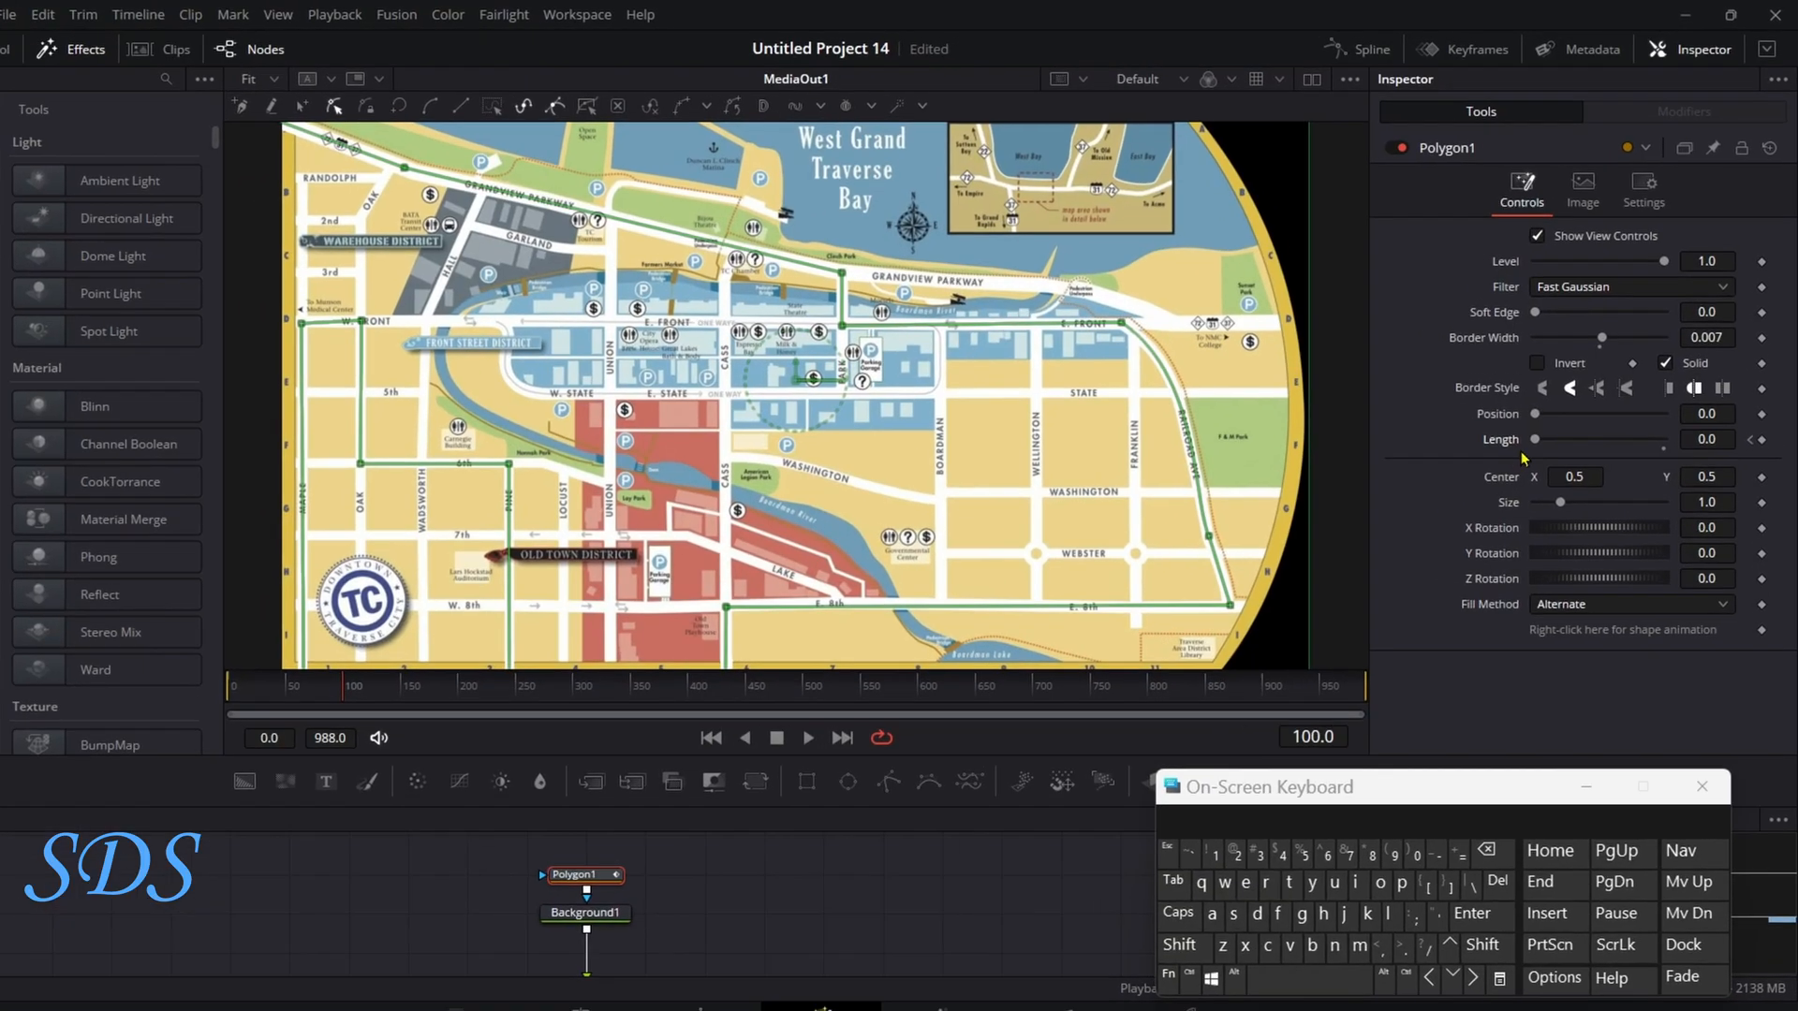
pyautogui.moveTo(1556, 404); pyautogui.dragTo(1561, 406)
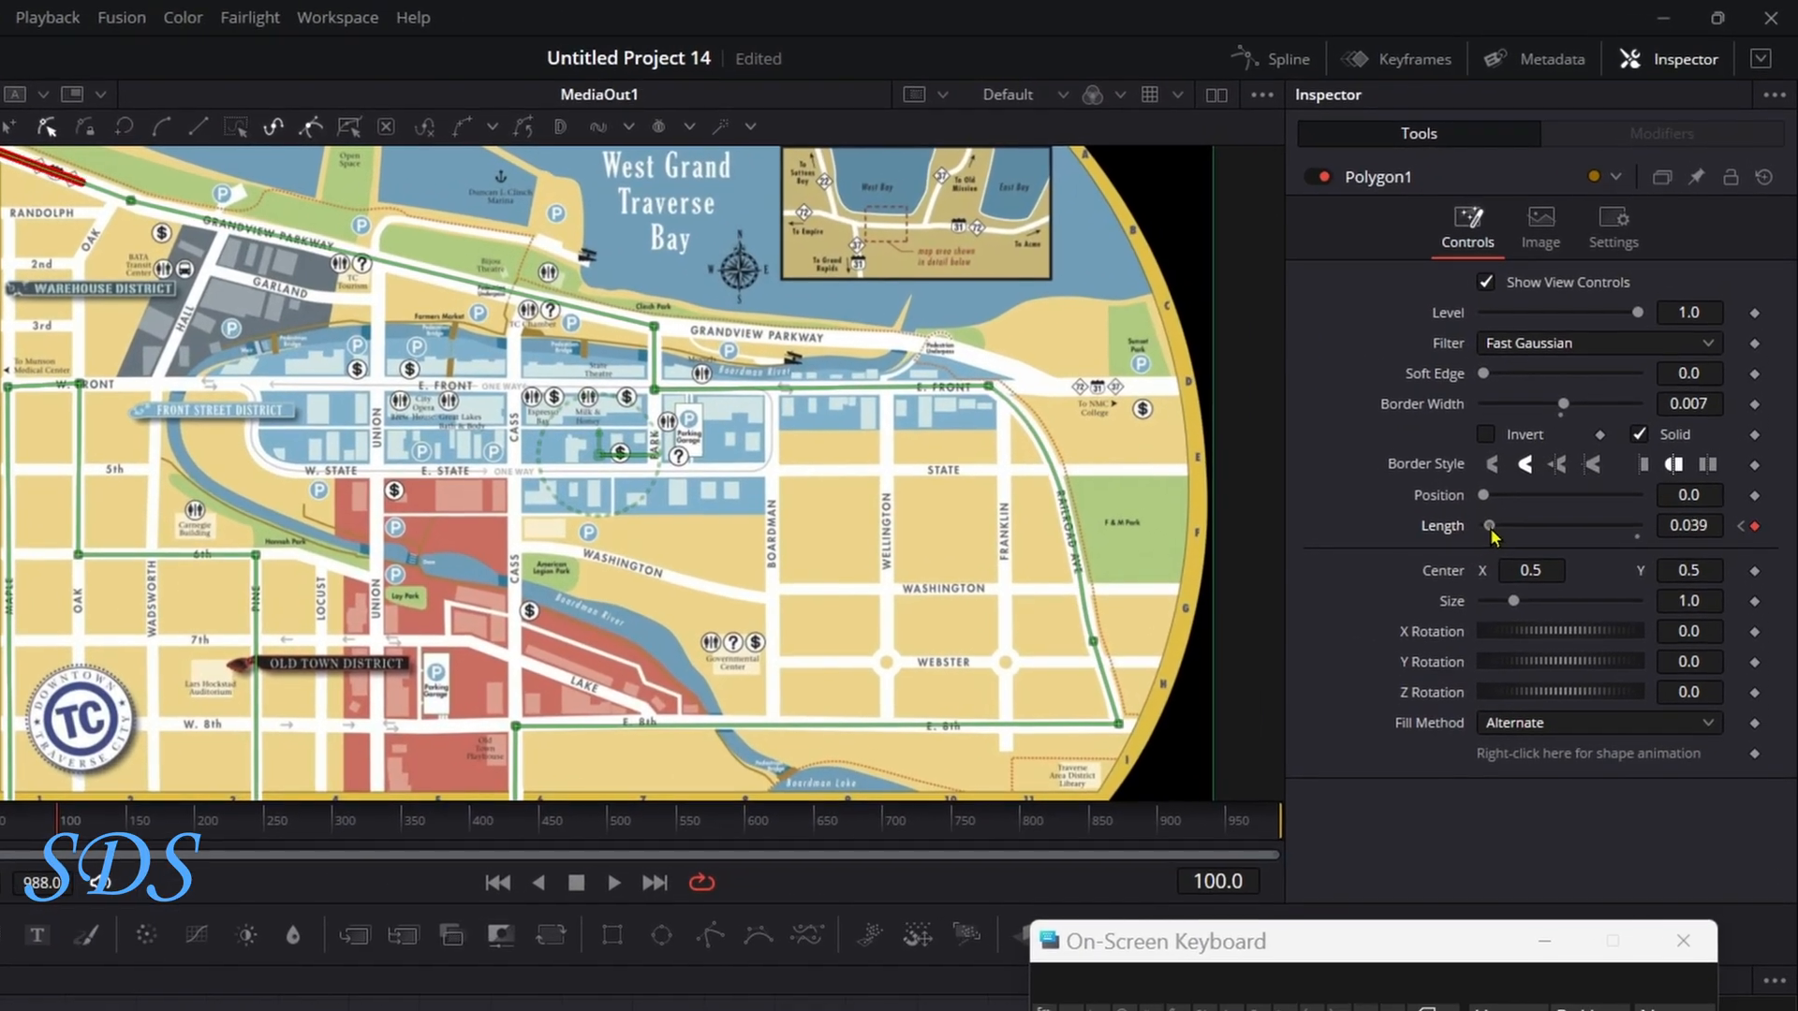
pyautogui.moveTo(1491, 534); pyautogui.dragTo(1519, 532)
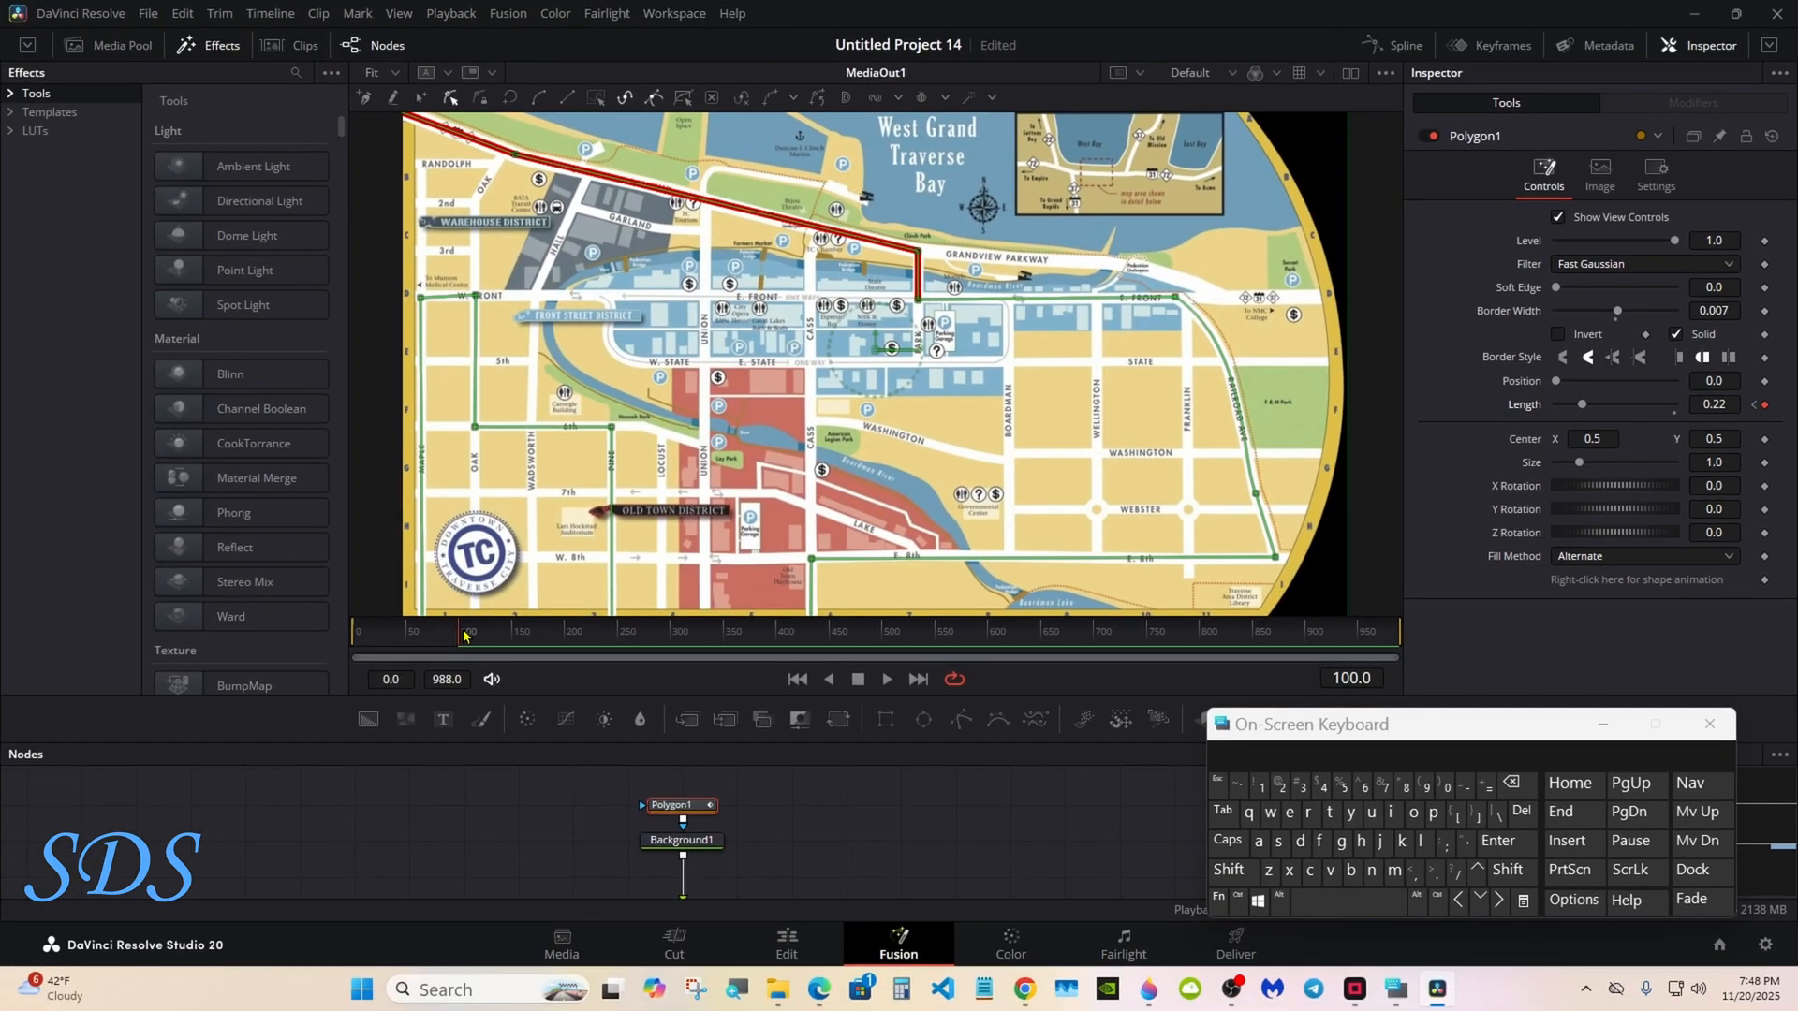
pyautogui.moveTo(464, 641); pyautogui.dragTo(515, 638)
pyautogui.click(1458, 900)
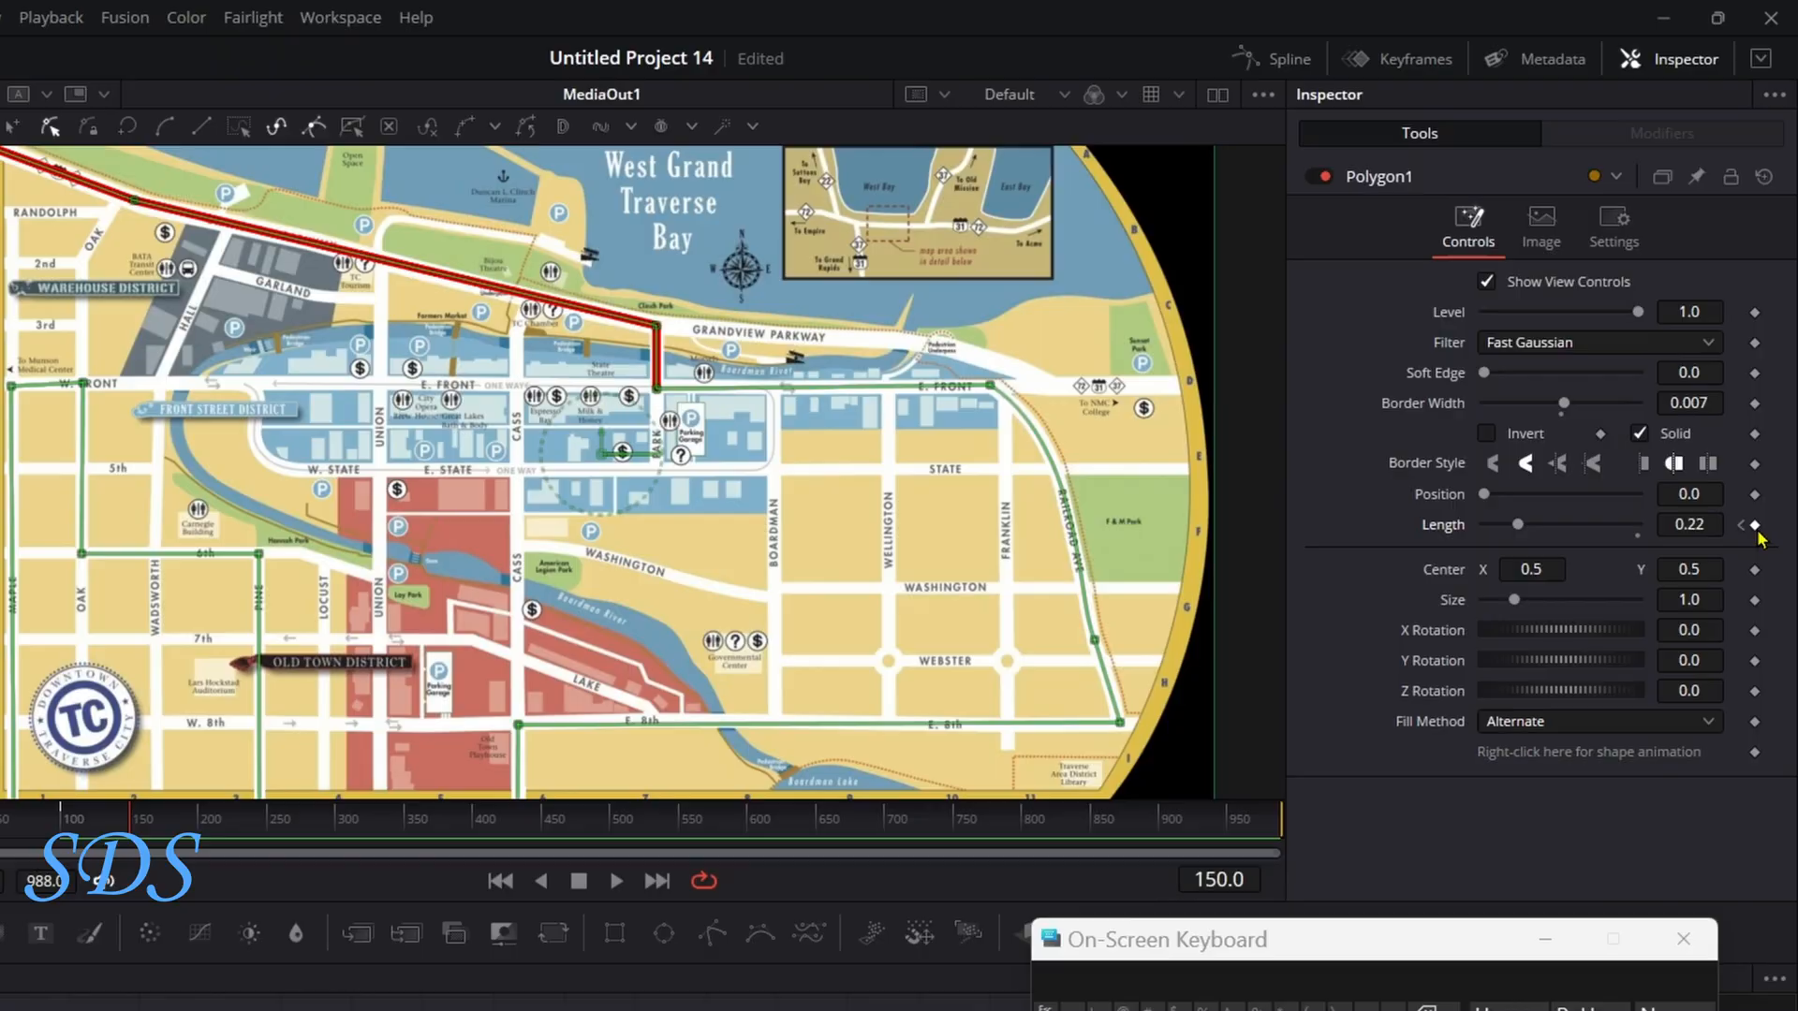
pyautogui.click(1756, 528)
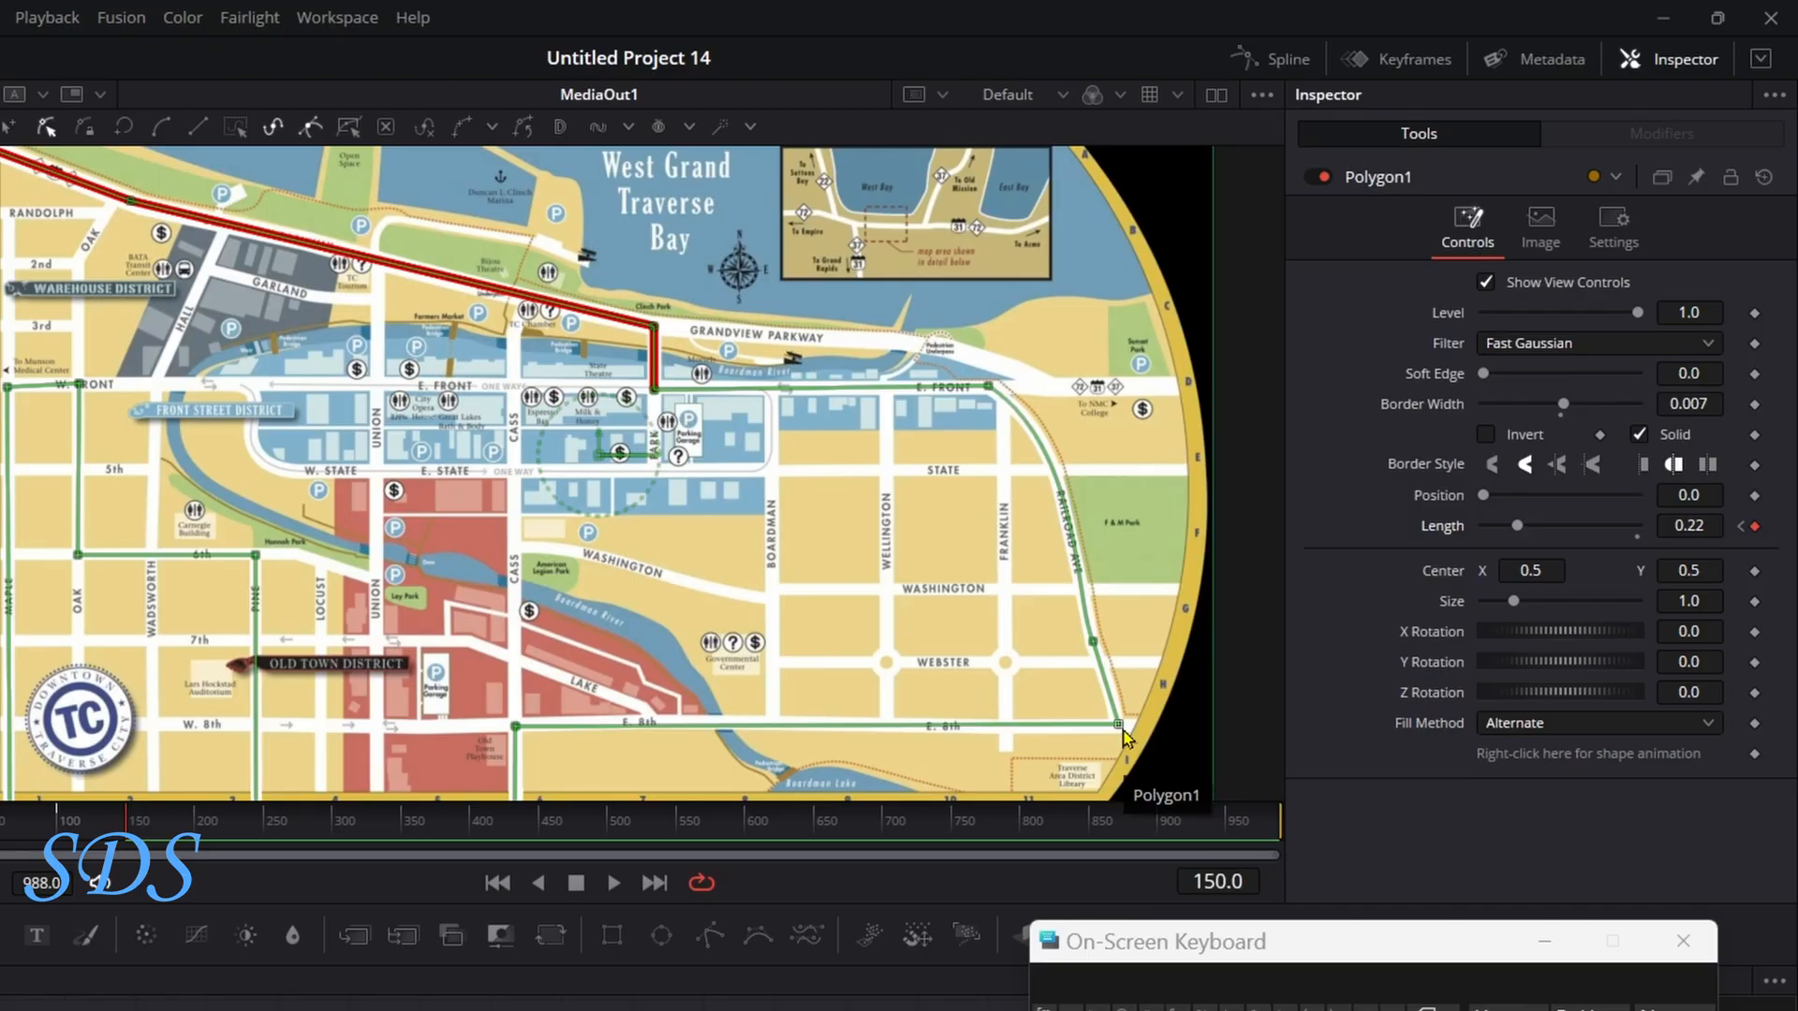
# Keyframe the Length at 0.417 on frame 250, where the route reaches E. 8th, and hold it on frame 300
pyautogui.moveTo(131, 837); pyautogui.dragTo(267, 827)
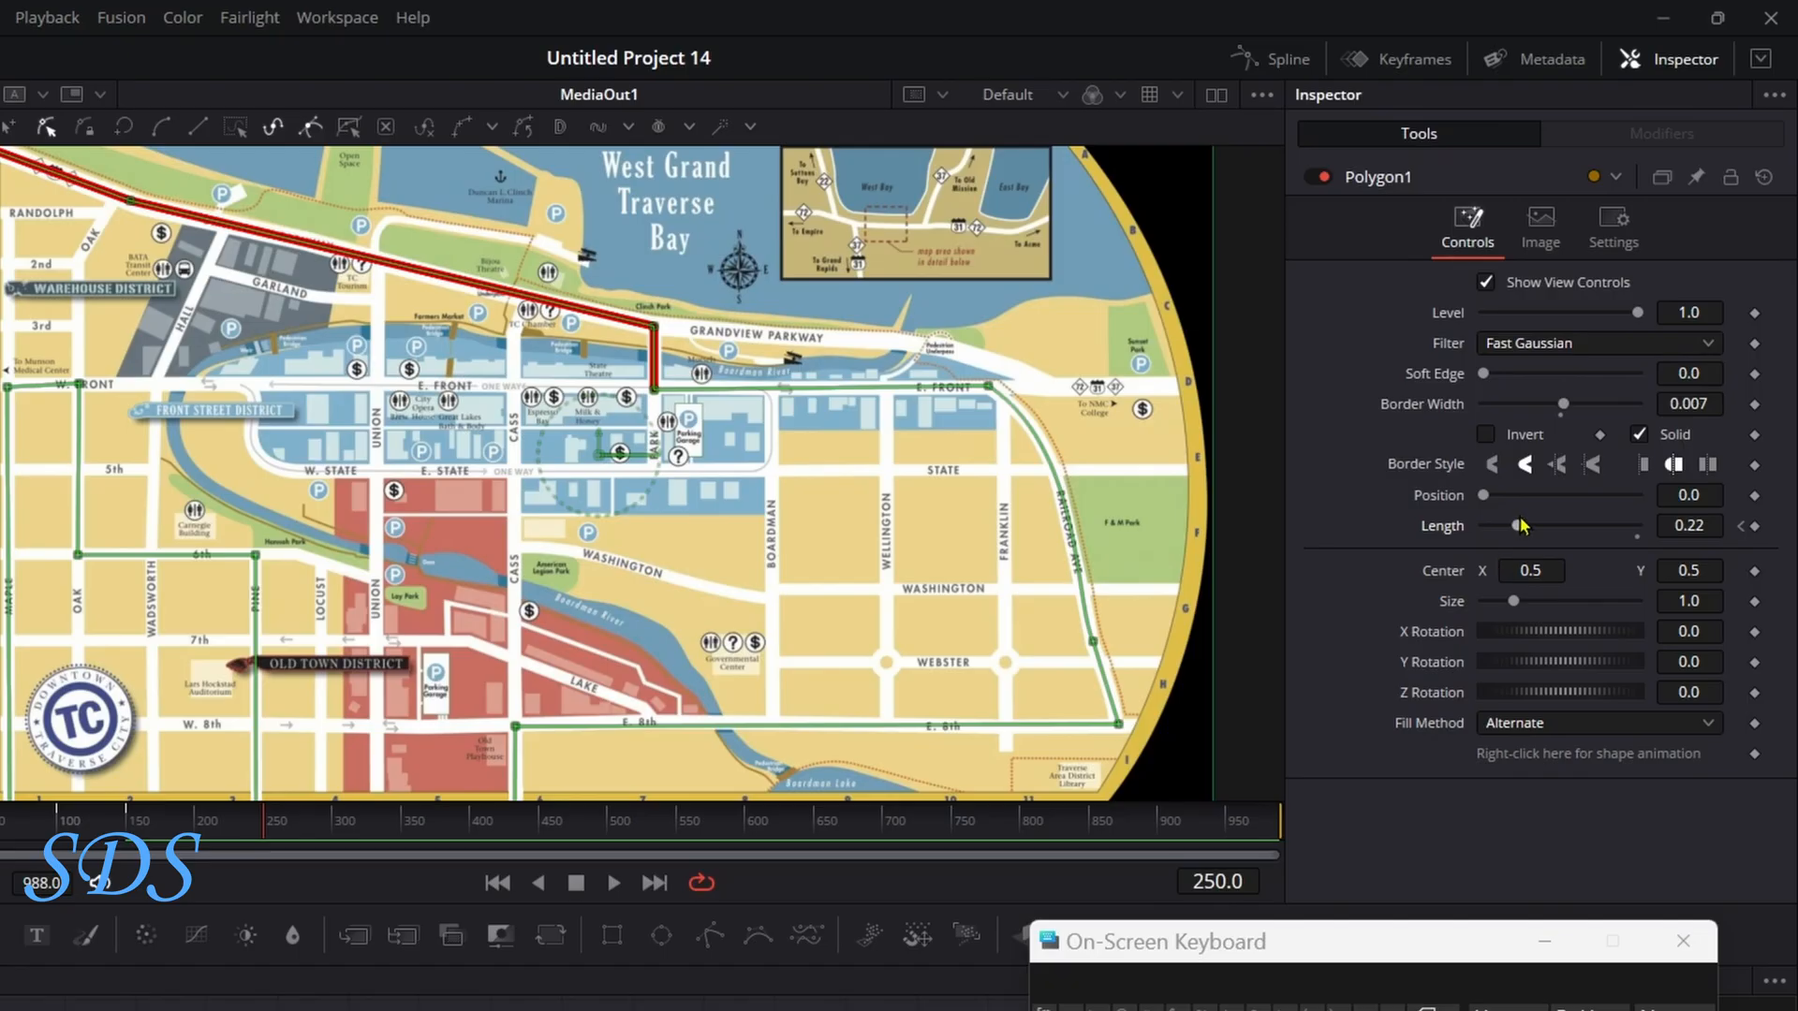
pyautogui.moveTo(1520, 526); pyautogui.dragTo(1556, 551)
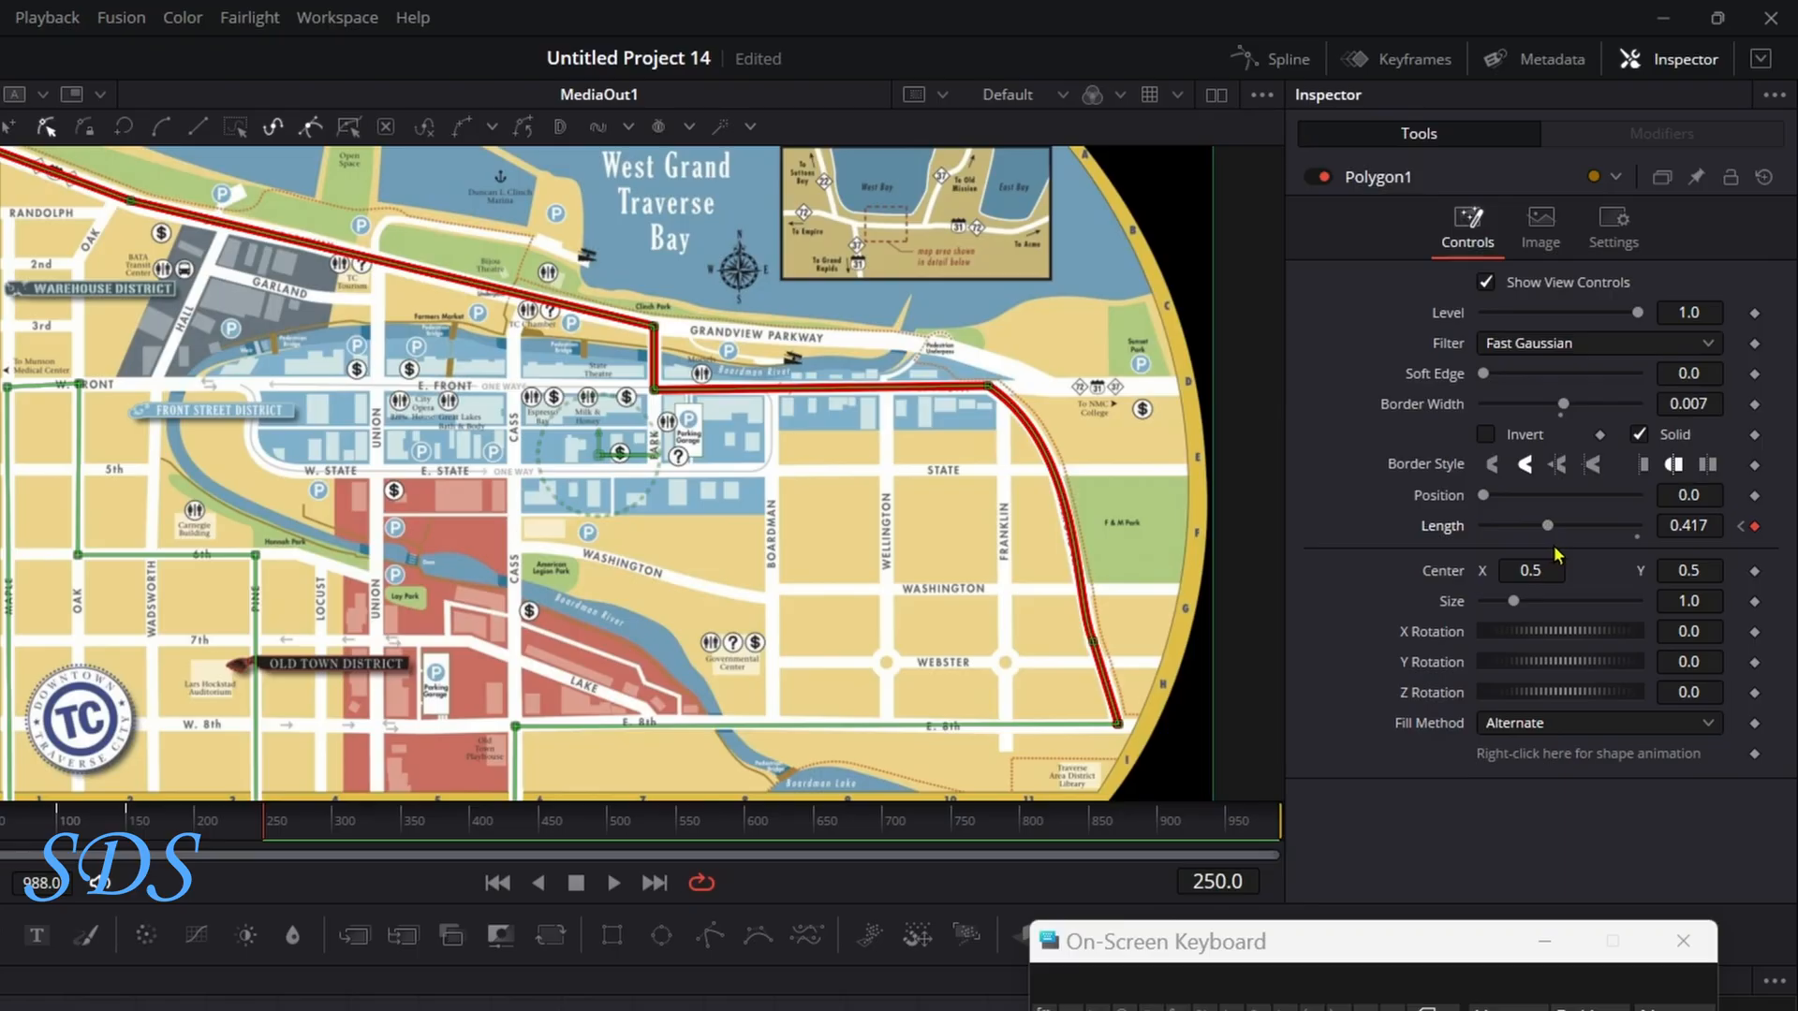
pyautogui.moveTo(272, 829); pyautogui.dragTo(337, 843)
pyautogui.click(1754, 527)
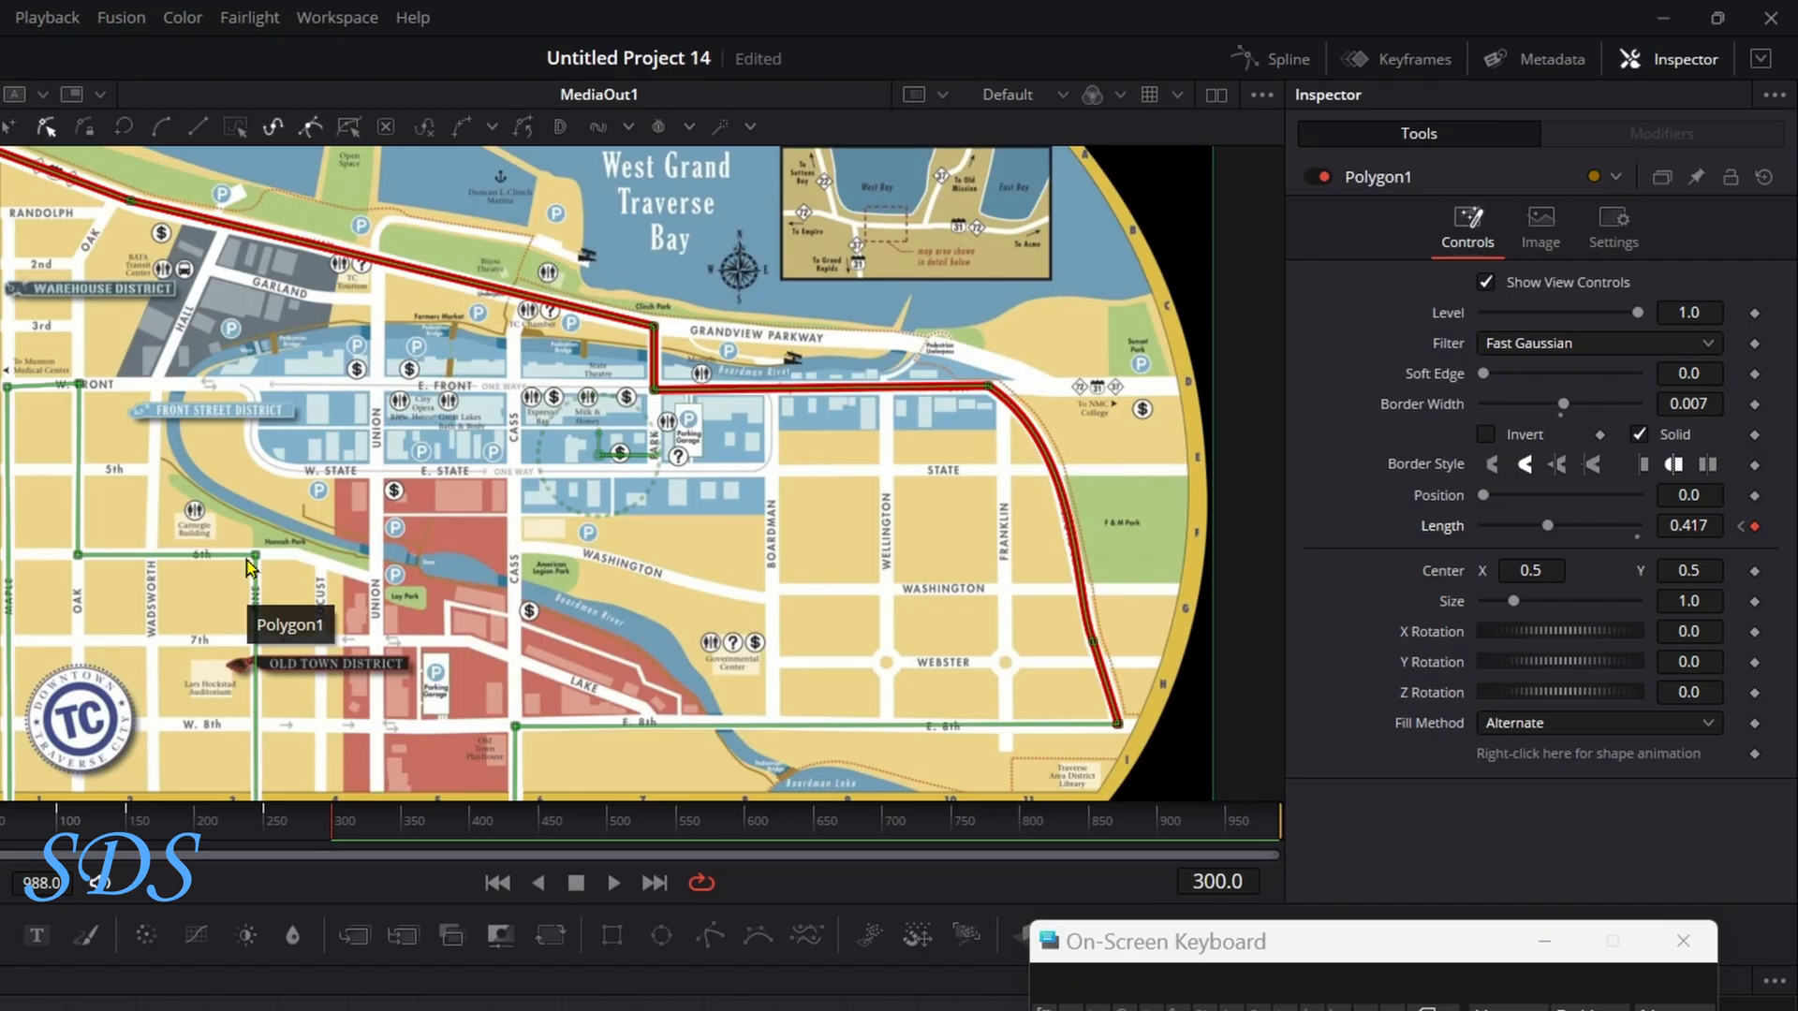
# Keyframe the Length at 0.76 on frame 450, save the project, and hold the value on frame 500
pyautogui.moveTo(332, 824); pyautogui.dragTo(542, 836)
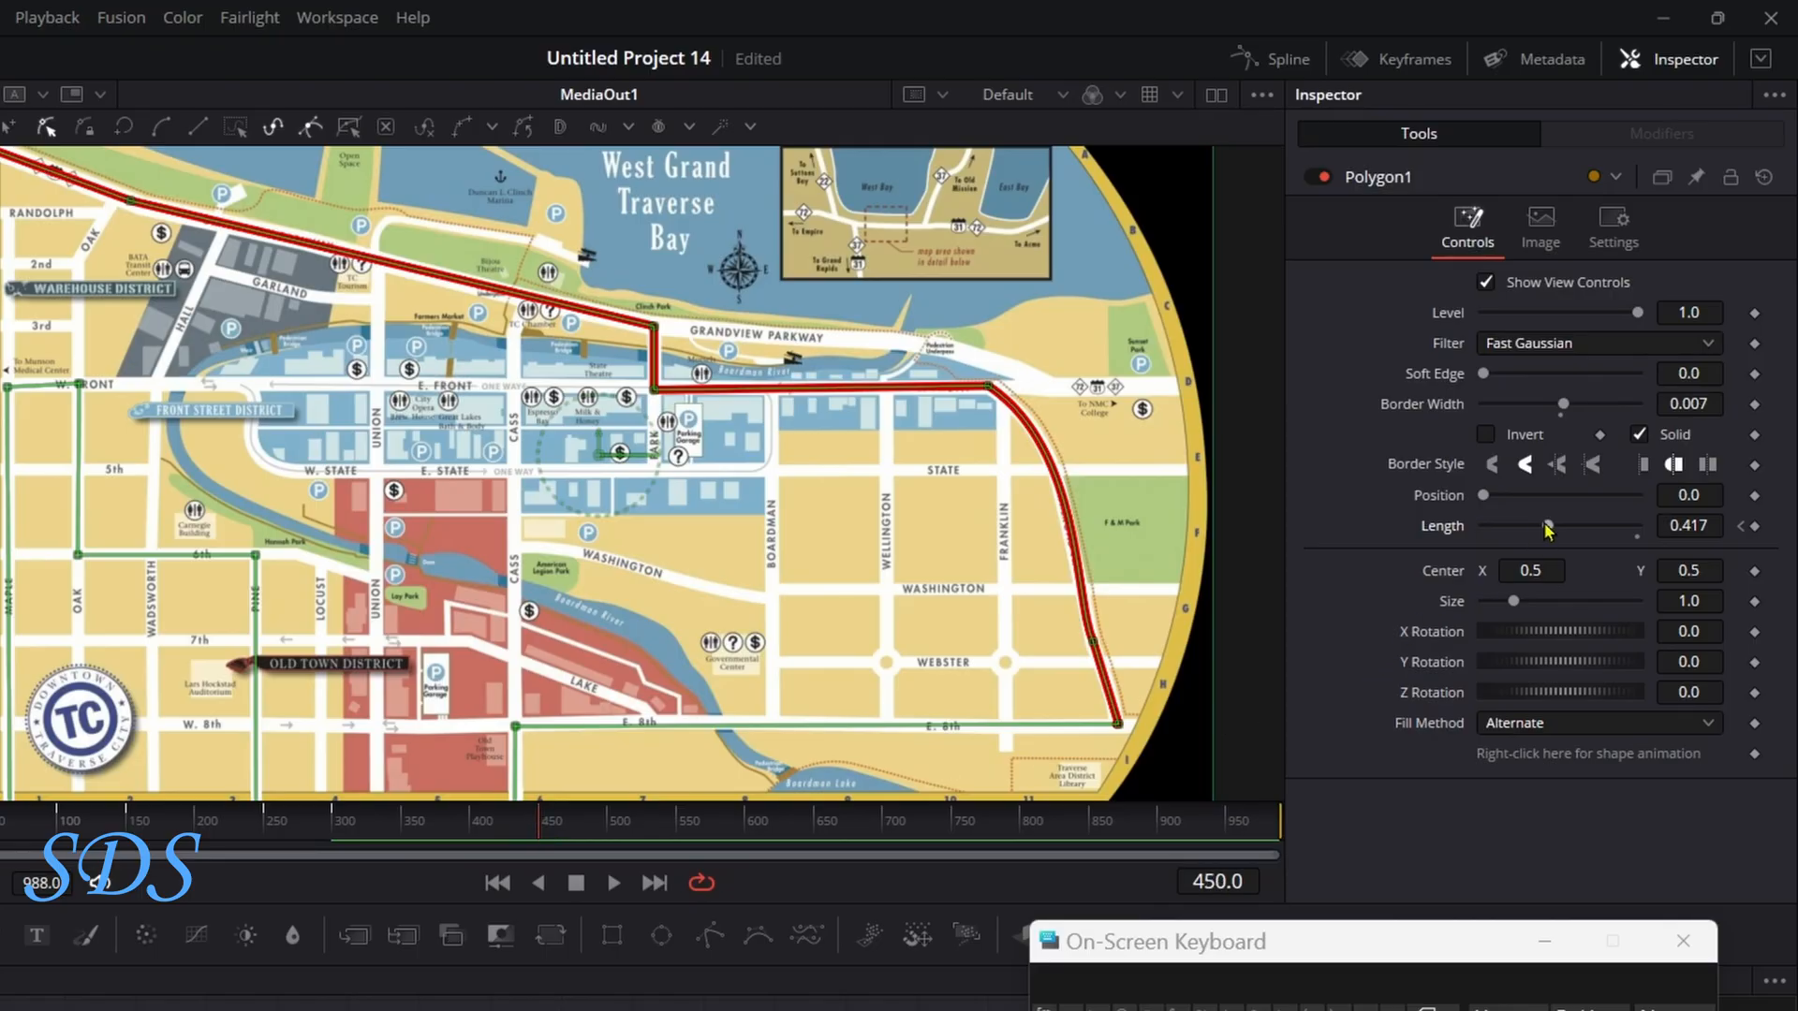
pyautogui.moveTo(1548, 530); pyautogui.dragTo(1685, 526)
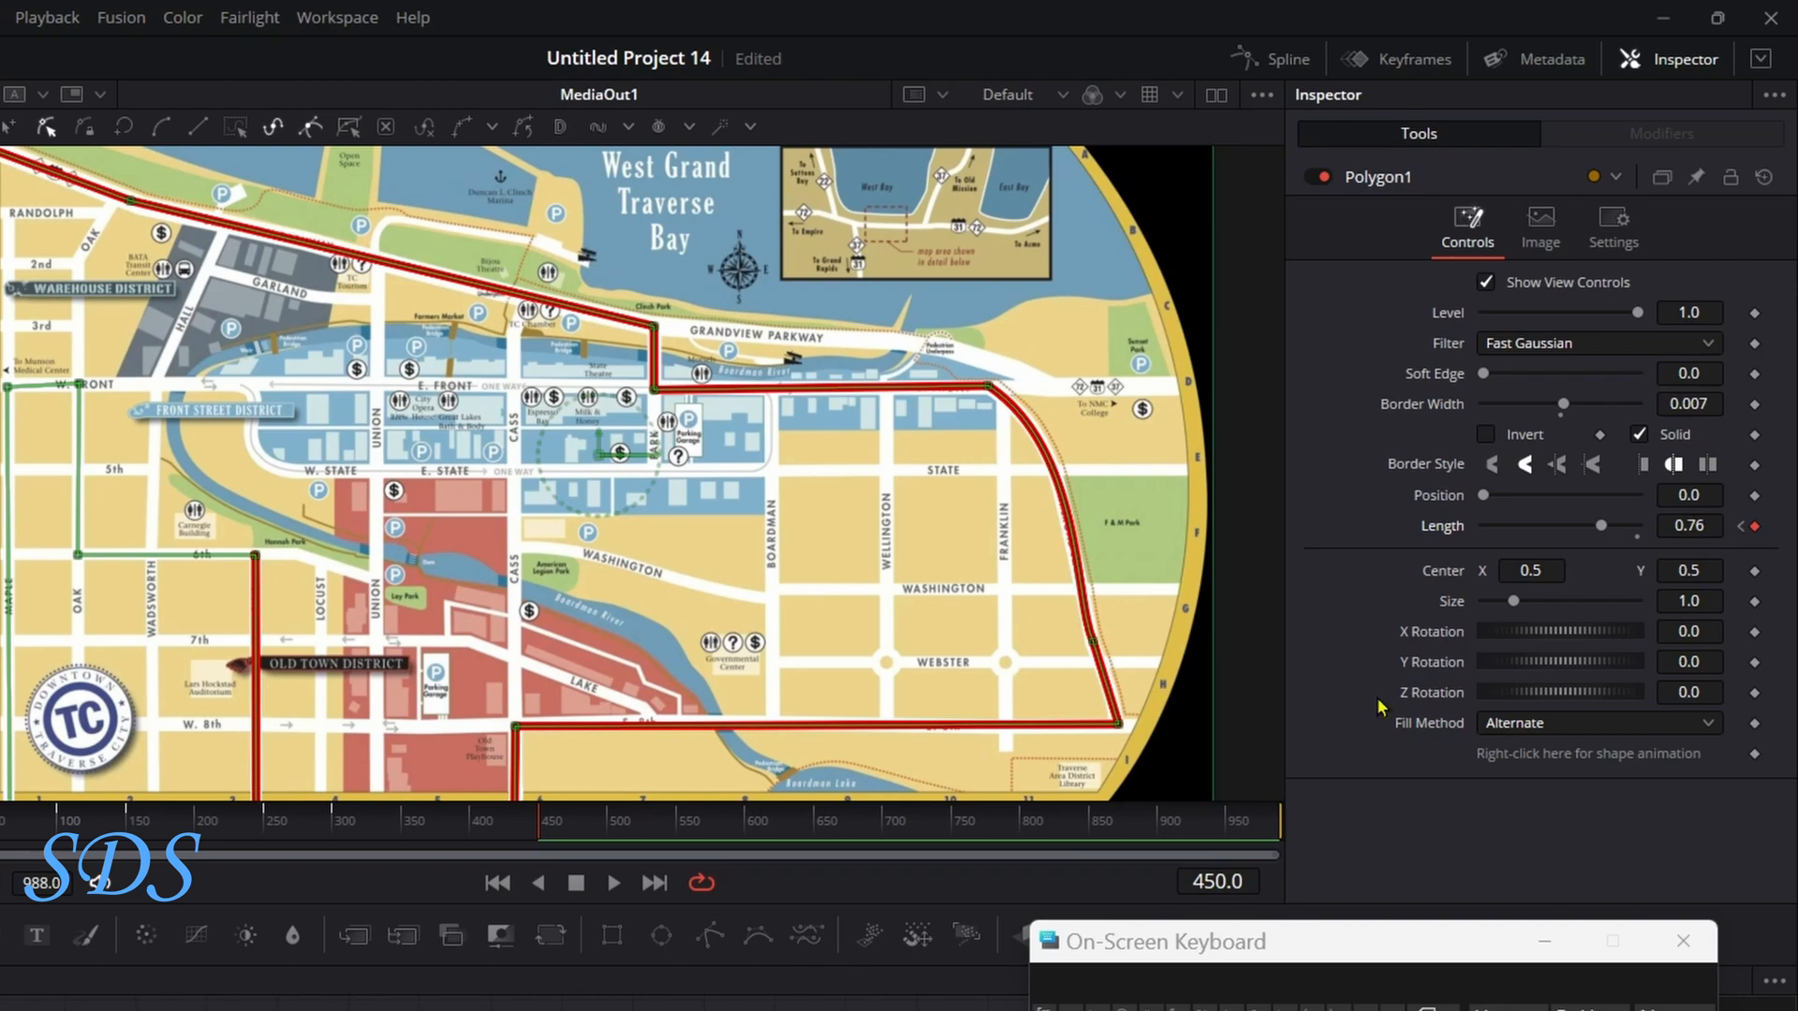
pyautogui.hotkey('ctrl', 's')
pyautogui.moveTo(552, 837); pyautogui.dragTo(613, 833)
pyautogui.press('Left')
pyautogui.click(1755, 526)
# Keyframe the Length at 0.857 on frame 550, where the route reaches W. Front, and hold it on frame 600
pyautogui.moveTo(607, 831); pyautogui.dragTo(680, 839)
pyautogui.moveTo(1601, 525); pyautogui.dragTo(1671, 529)
pyautogui.click(1677, 525)
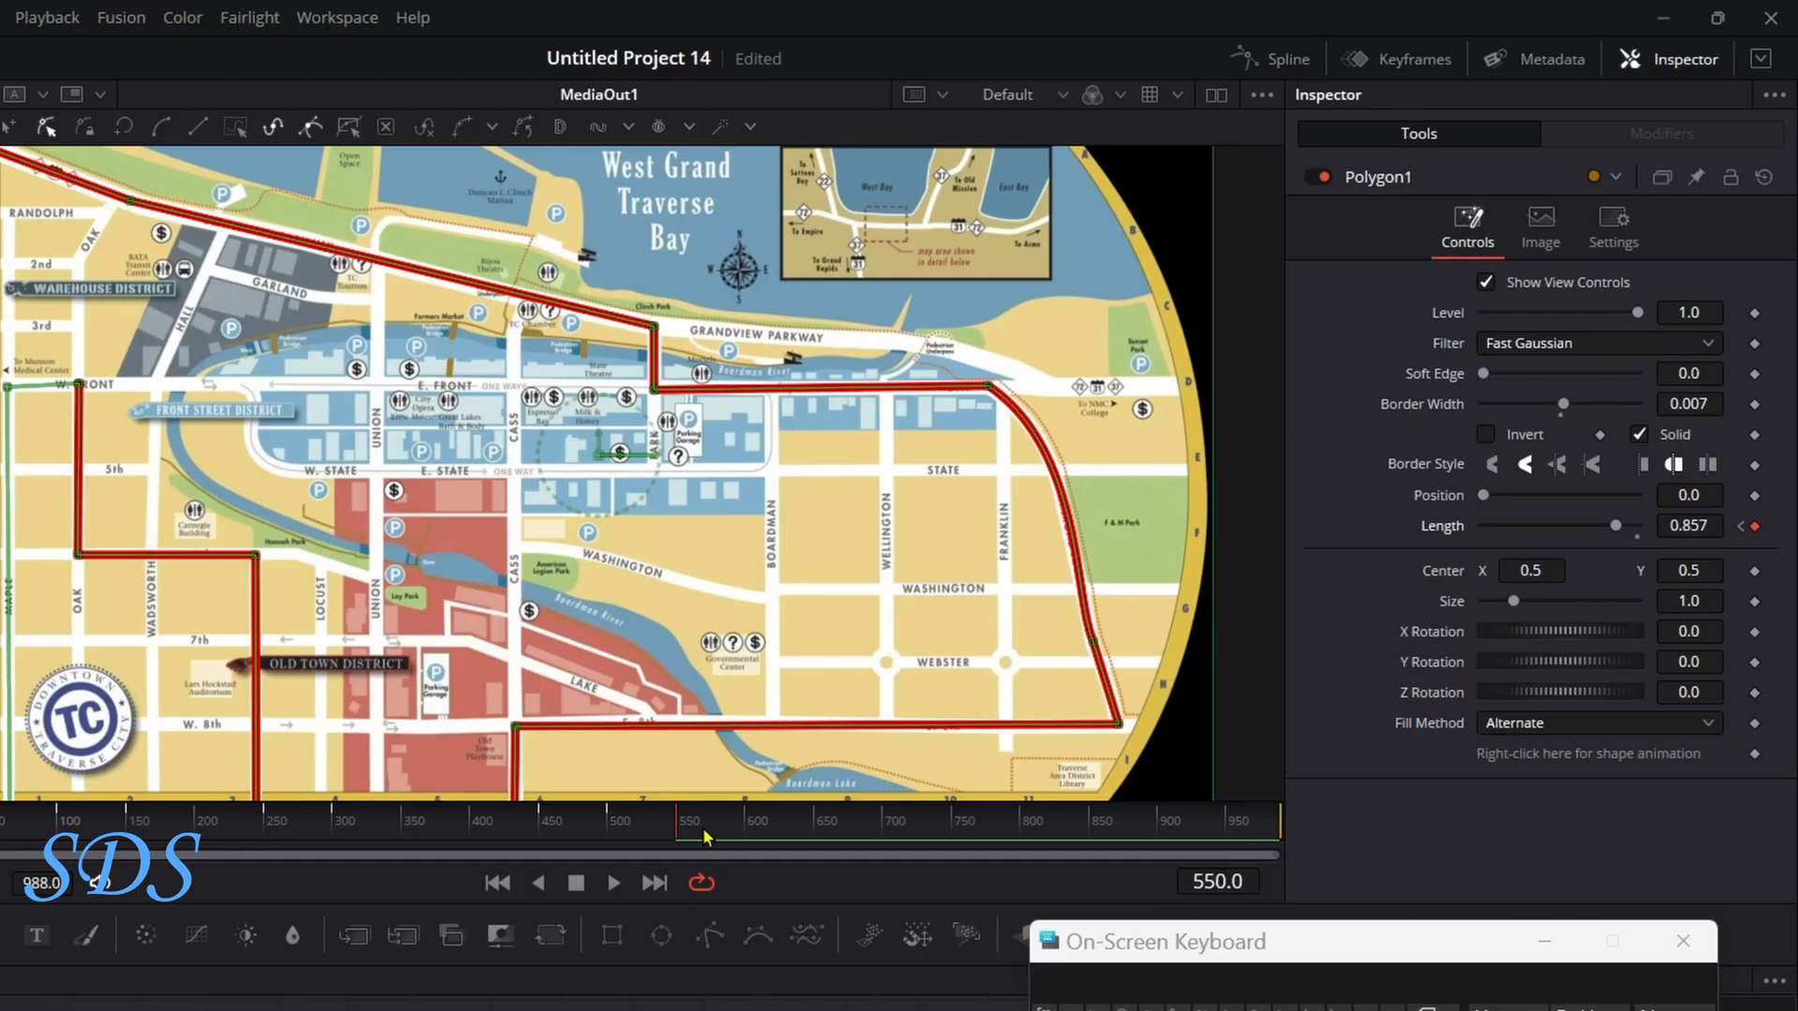
pyautogui.moveTo(704, 837); pyautogui.dragTo(750, 834)
pyautogui.click(1754, 526)
# Keyframe the Length at 1.0 on frame 700 to complete the route, and play back the animation
pyautogui.moveTo(1002, 641); pyautogui.dragTo(1044, 641)
pyautogui.moveTo(817, 834); pyautogui.dragTo(887, 833)
pyautogui.moveTo(1615, 526); pyautogui.dragTo(1640, 527)
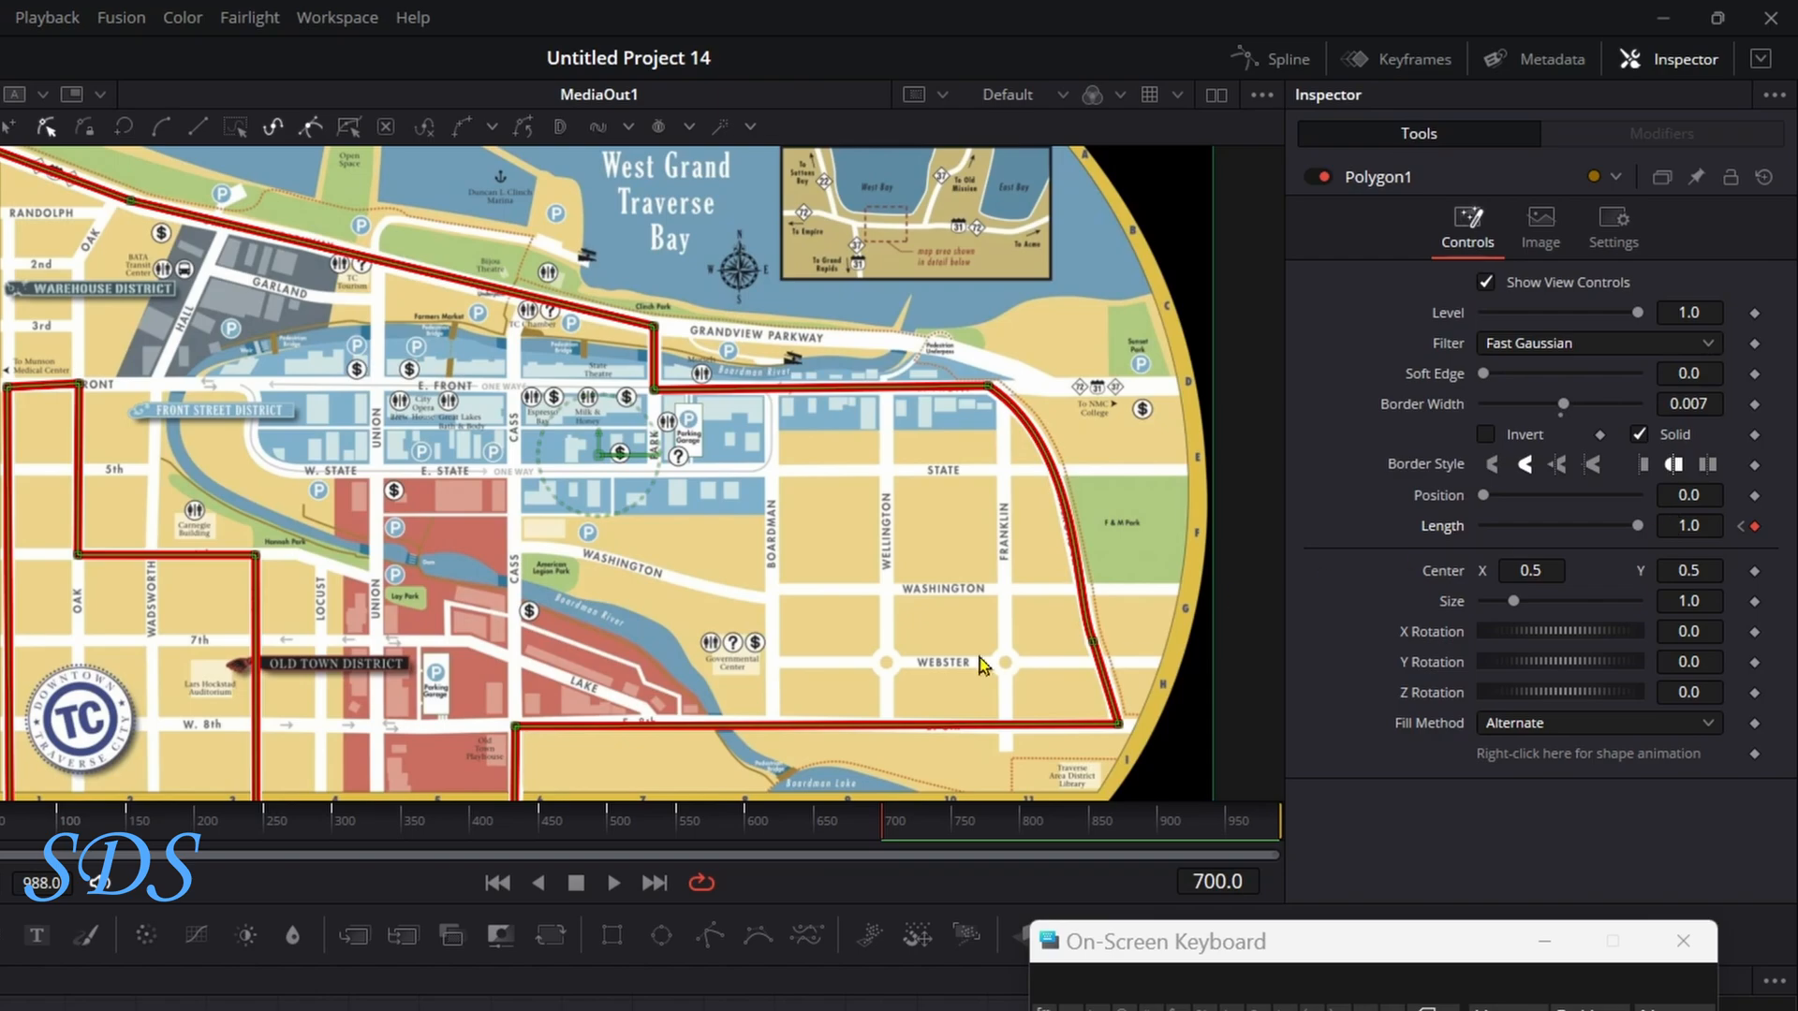
pyautogui.click(613, 883)
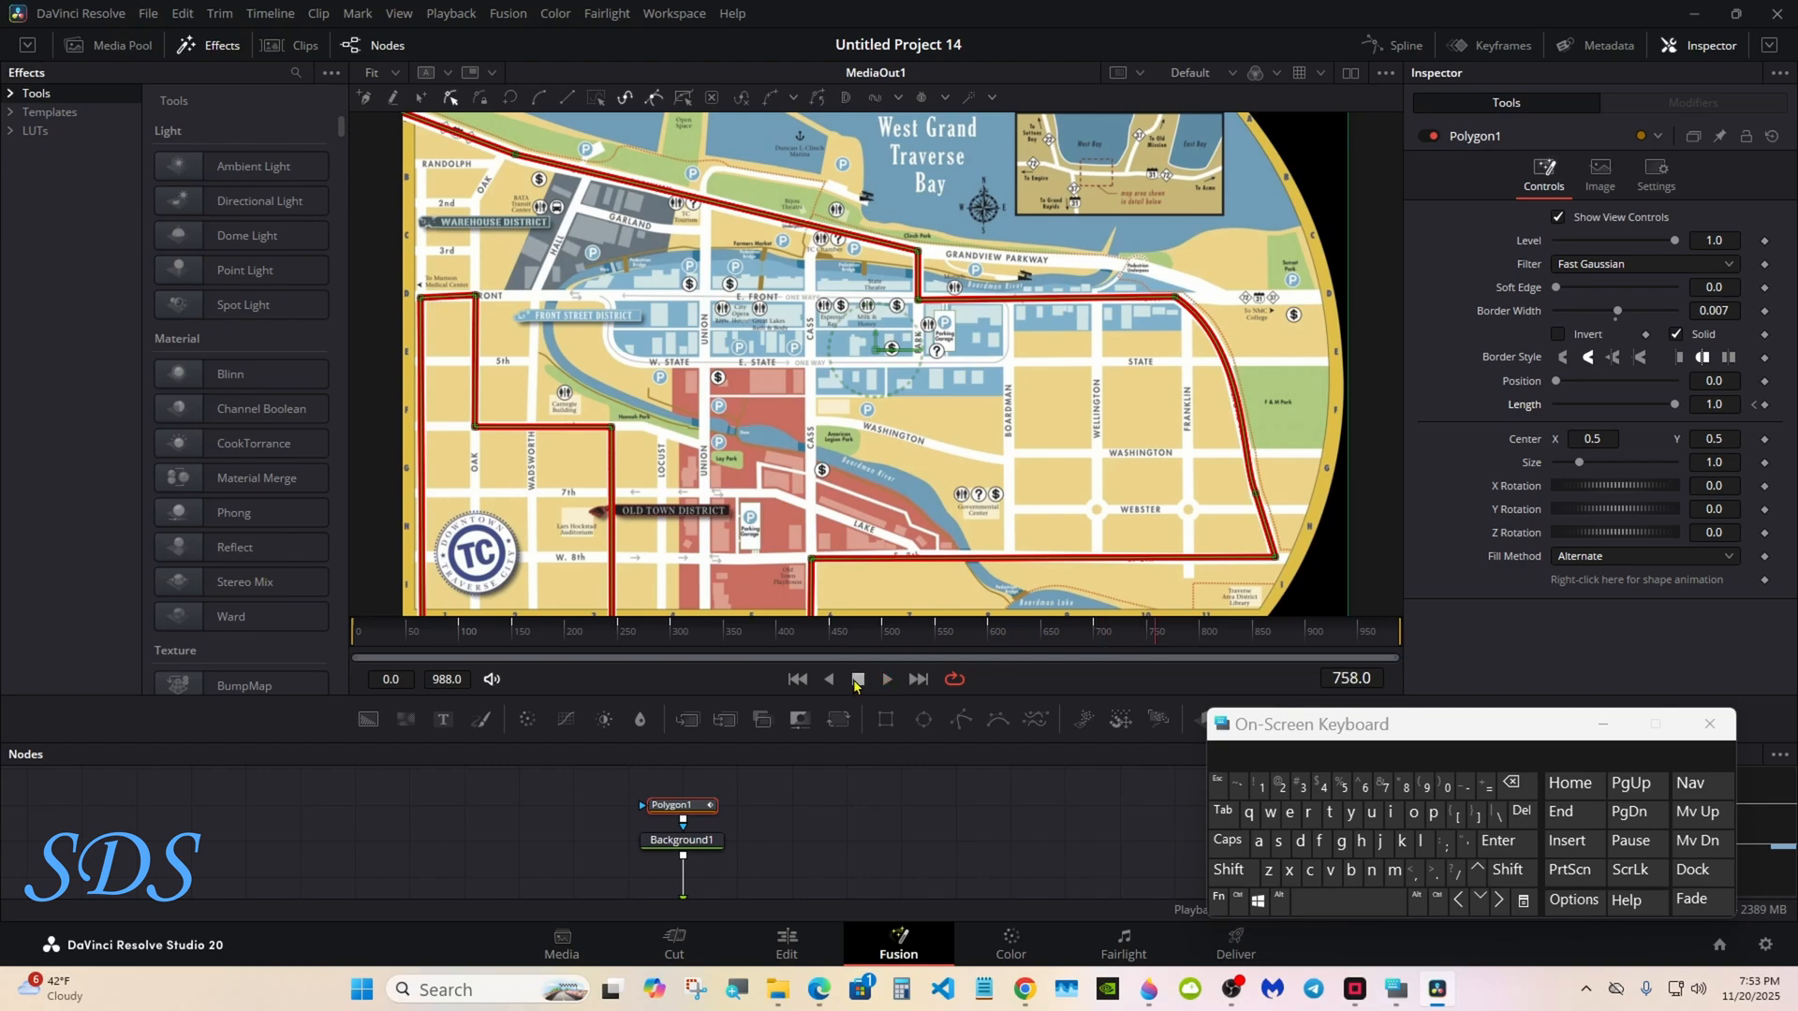
# Display Polygon1's Length curve in an enlarged Spline editor, fitted to view, with the on-screen keyboard moved out of the way
pyautogui.moveTo(1302, 726); pyautogui.dragTo(820, 726)
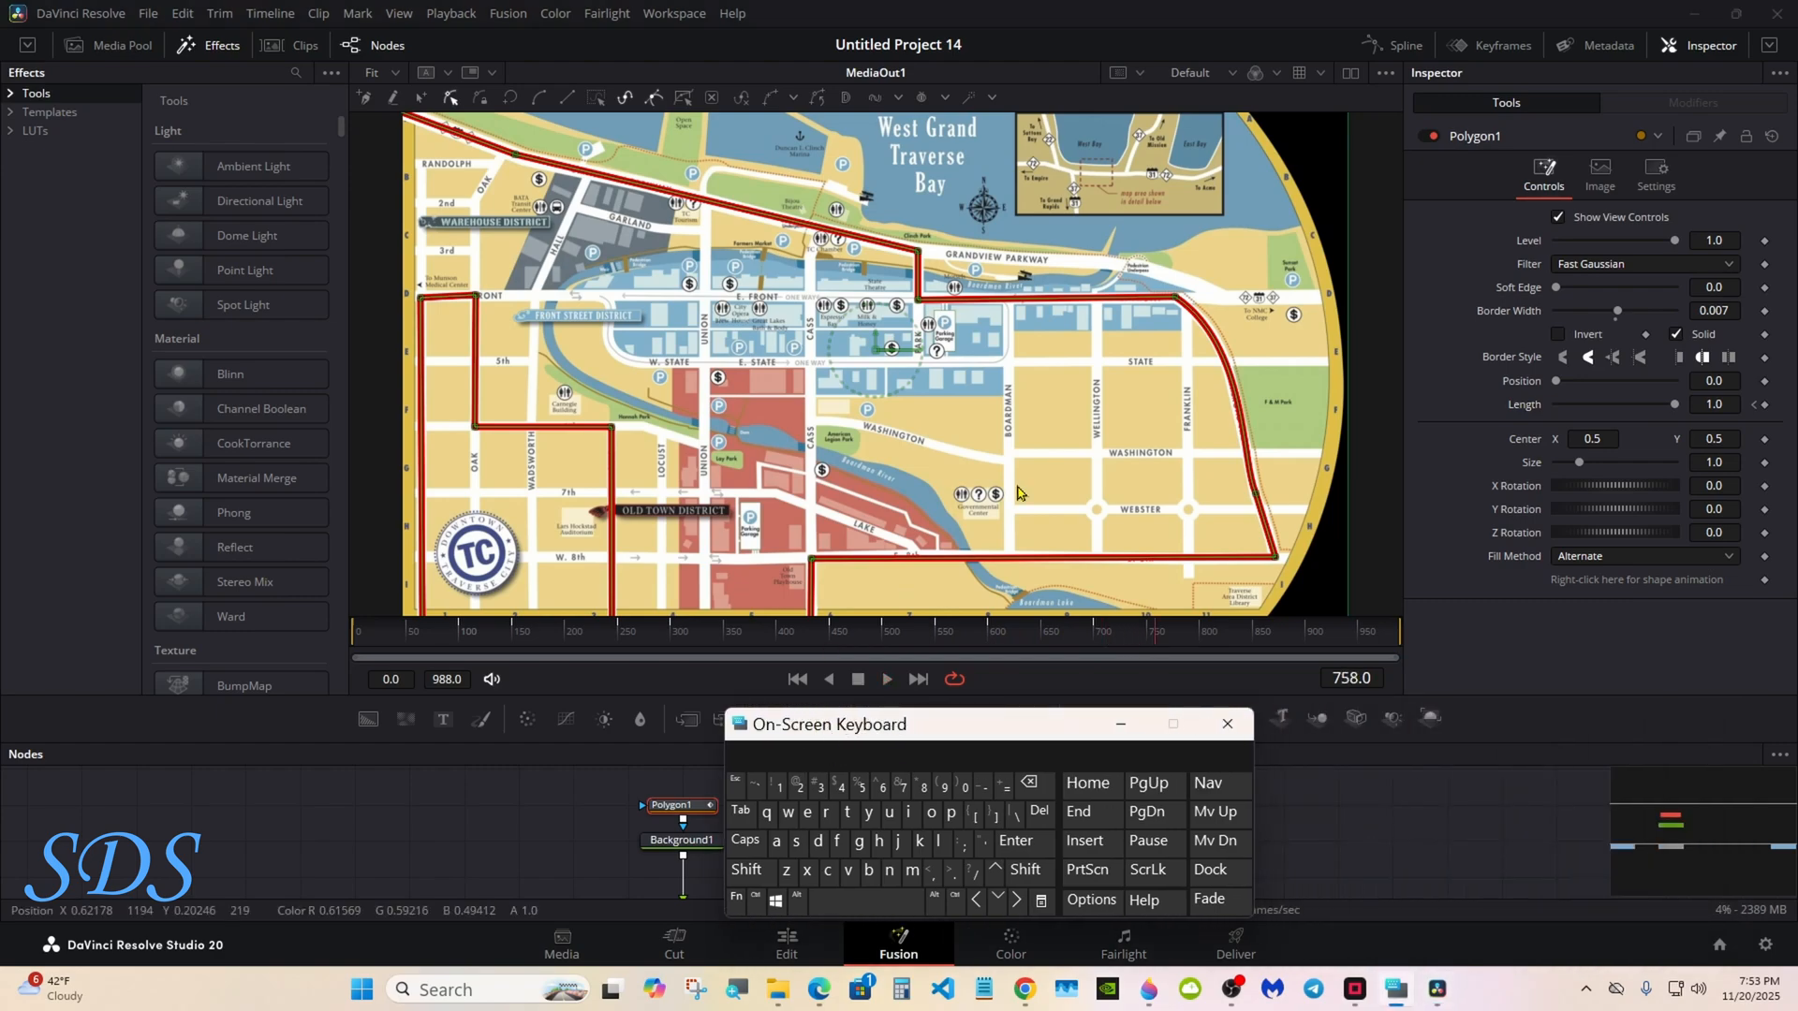
pyautogui.click(1402, 52)
pyautogui.moveTo(1020, 739); pyautogui.dragTo(366, 753)
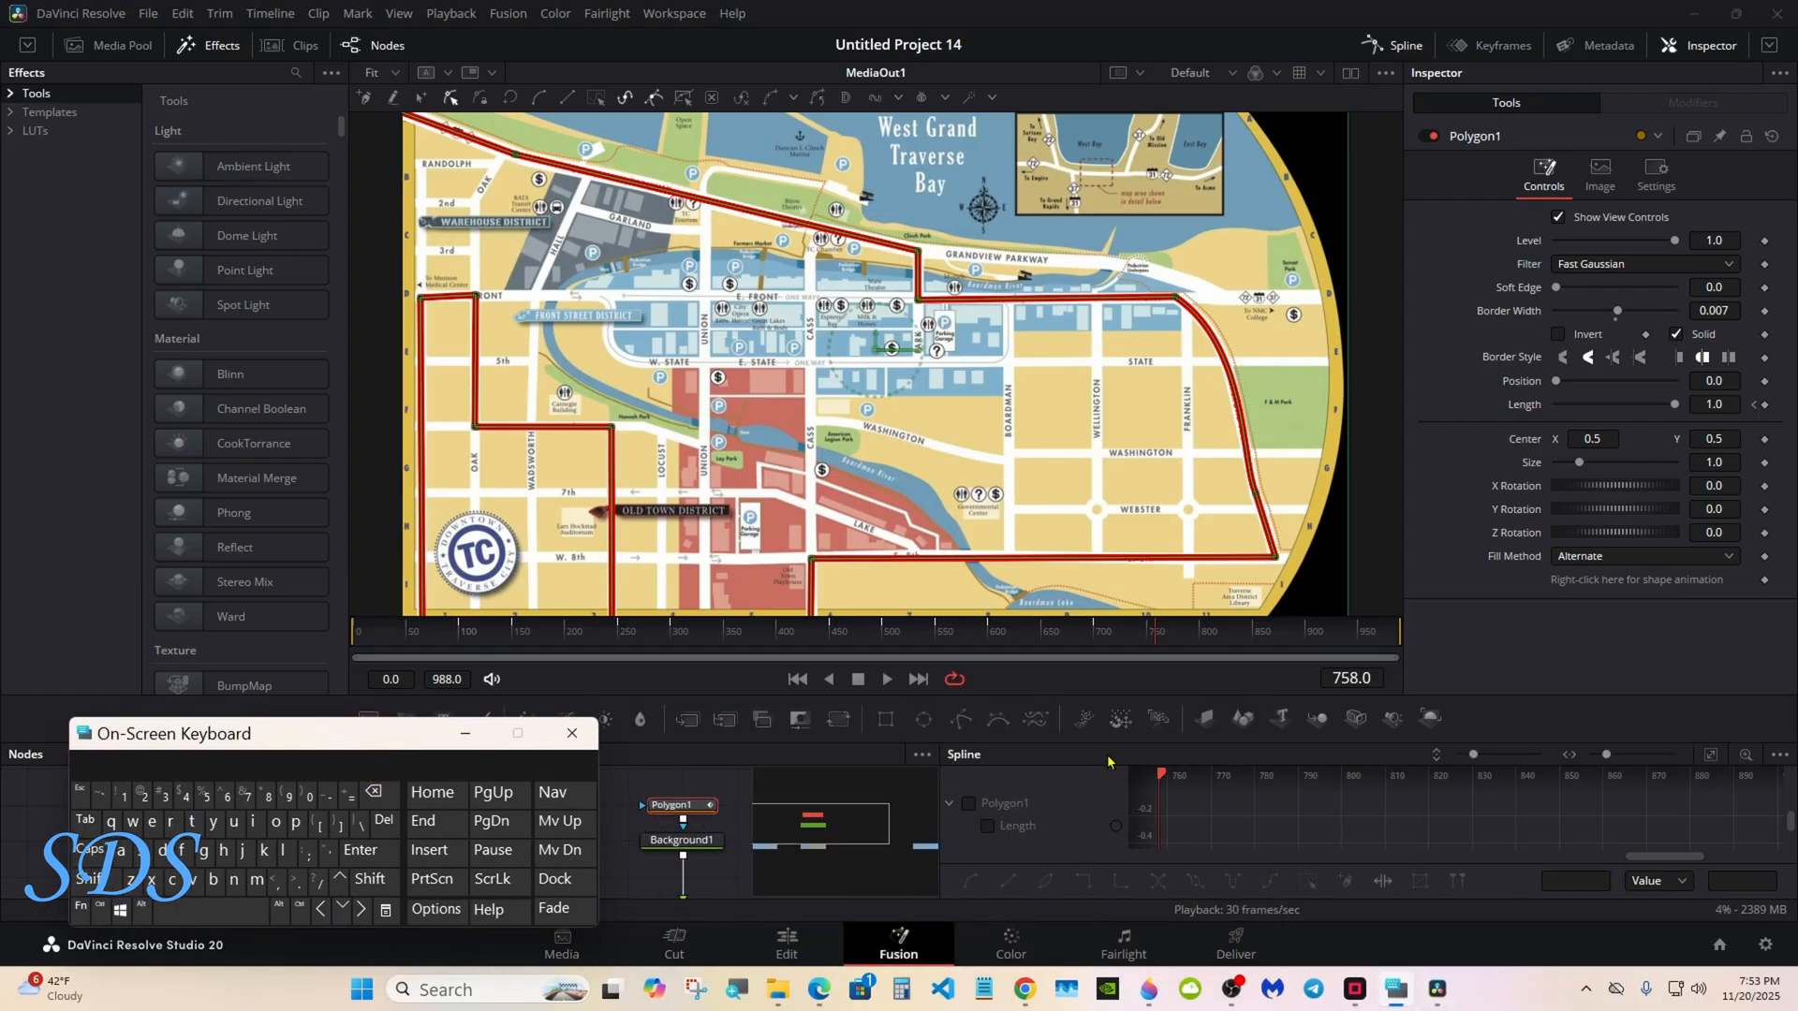
pyautogui.moveTo(1108, 742); pyautogui.dragTo(1108, 646)
pyautogui.click(970, 707)
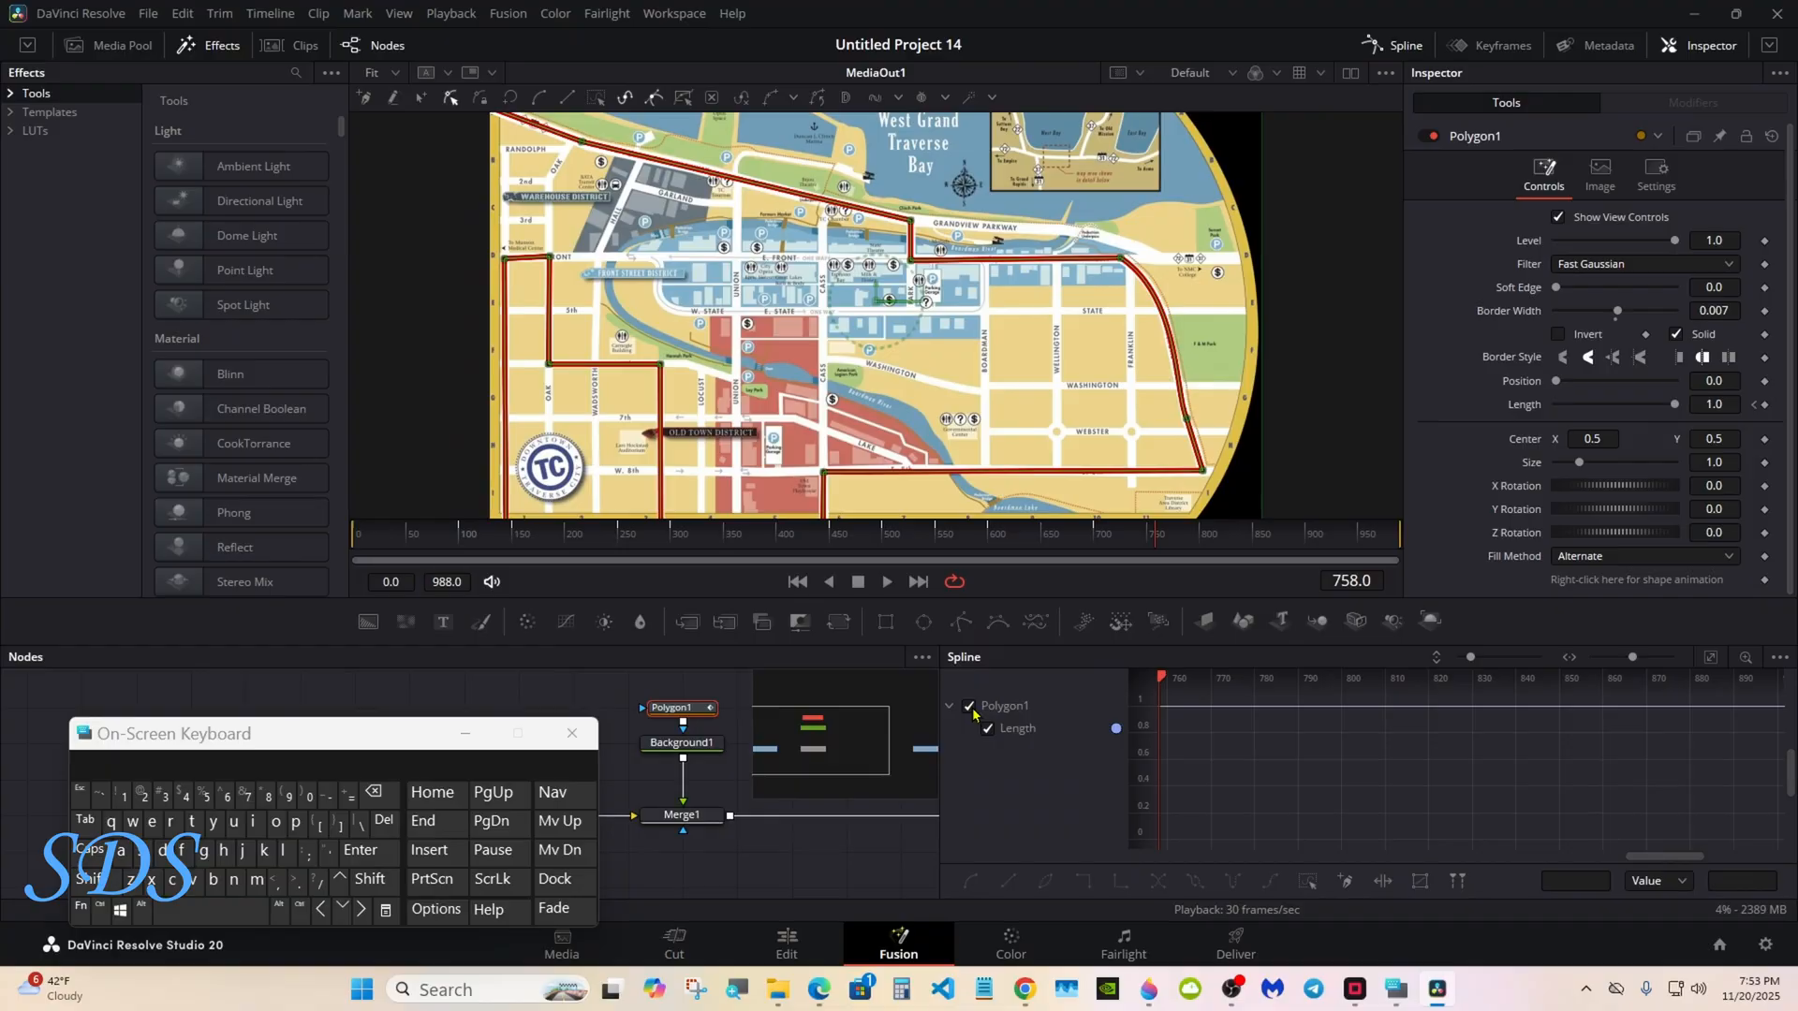
pyautogui.click(1710, 659)
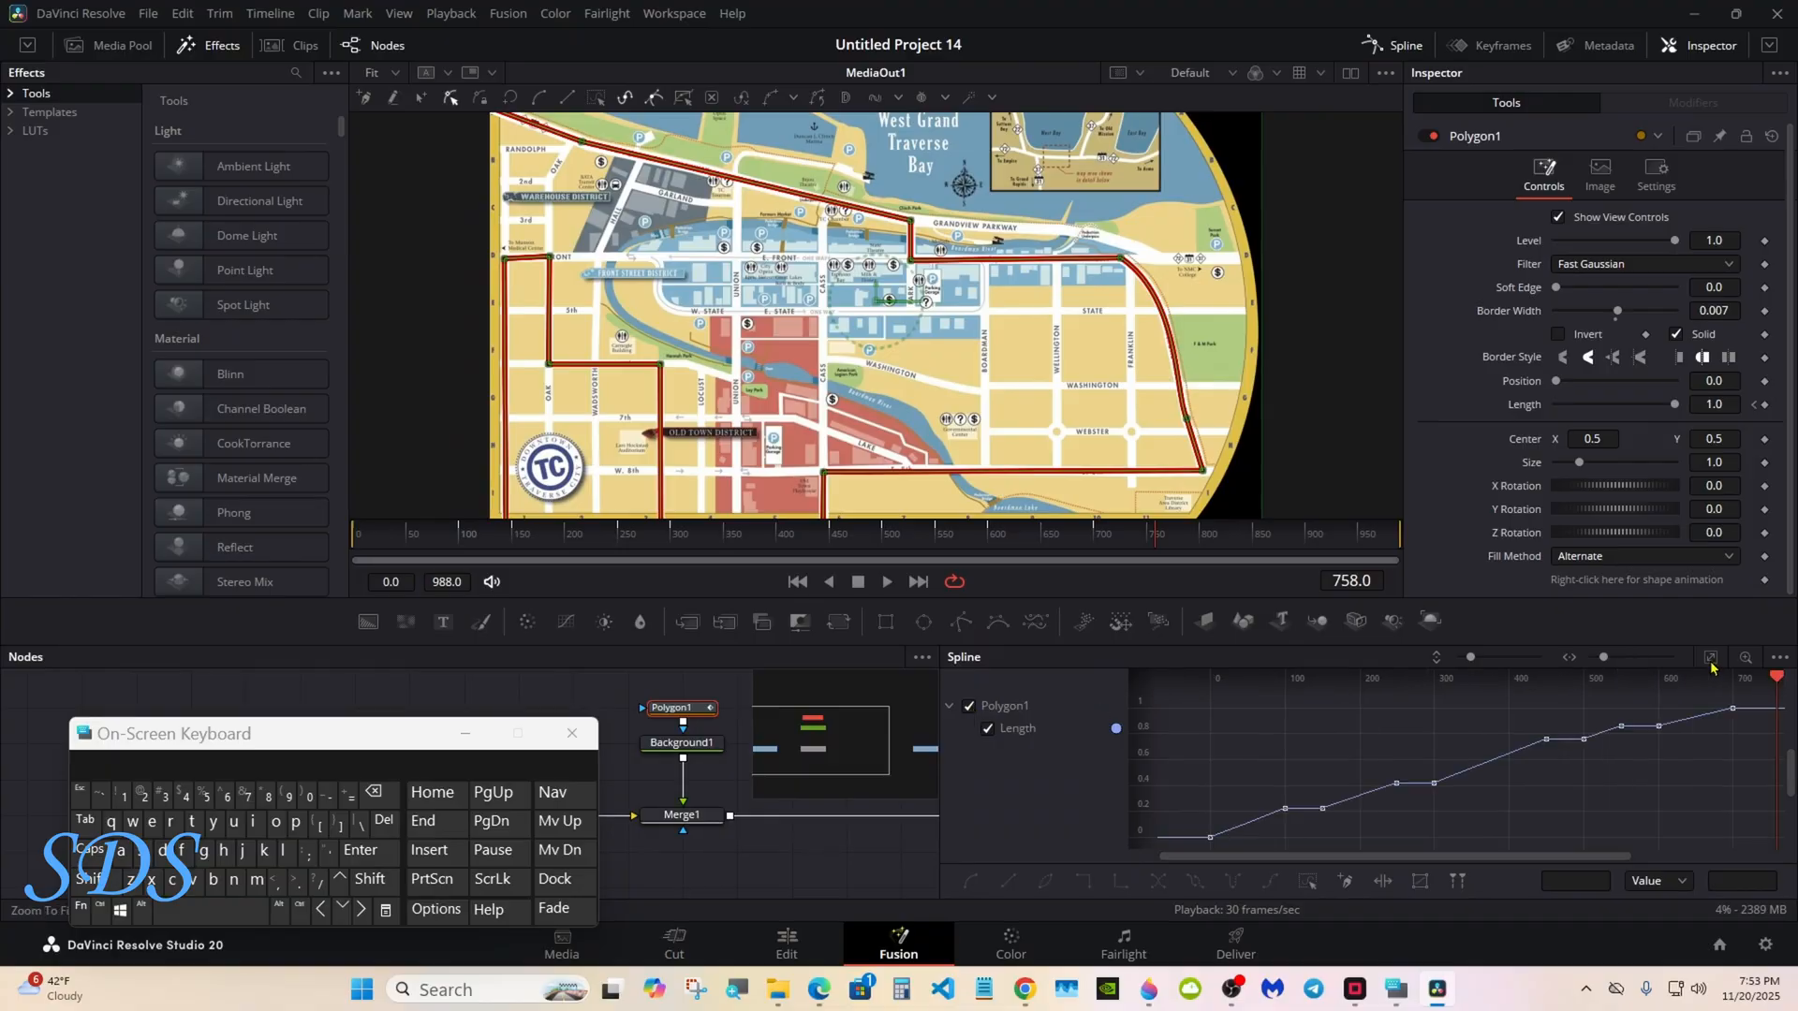
# Select all Length keyframes, try Smooth interpolation, and settle on Flat so the line eases into and out of each hold
pyautogui.click(1307, 883)
pyautogui.click(183, 852)
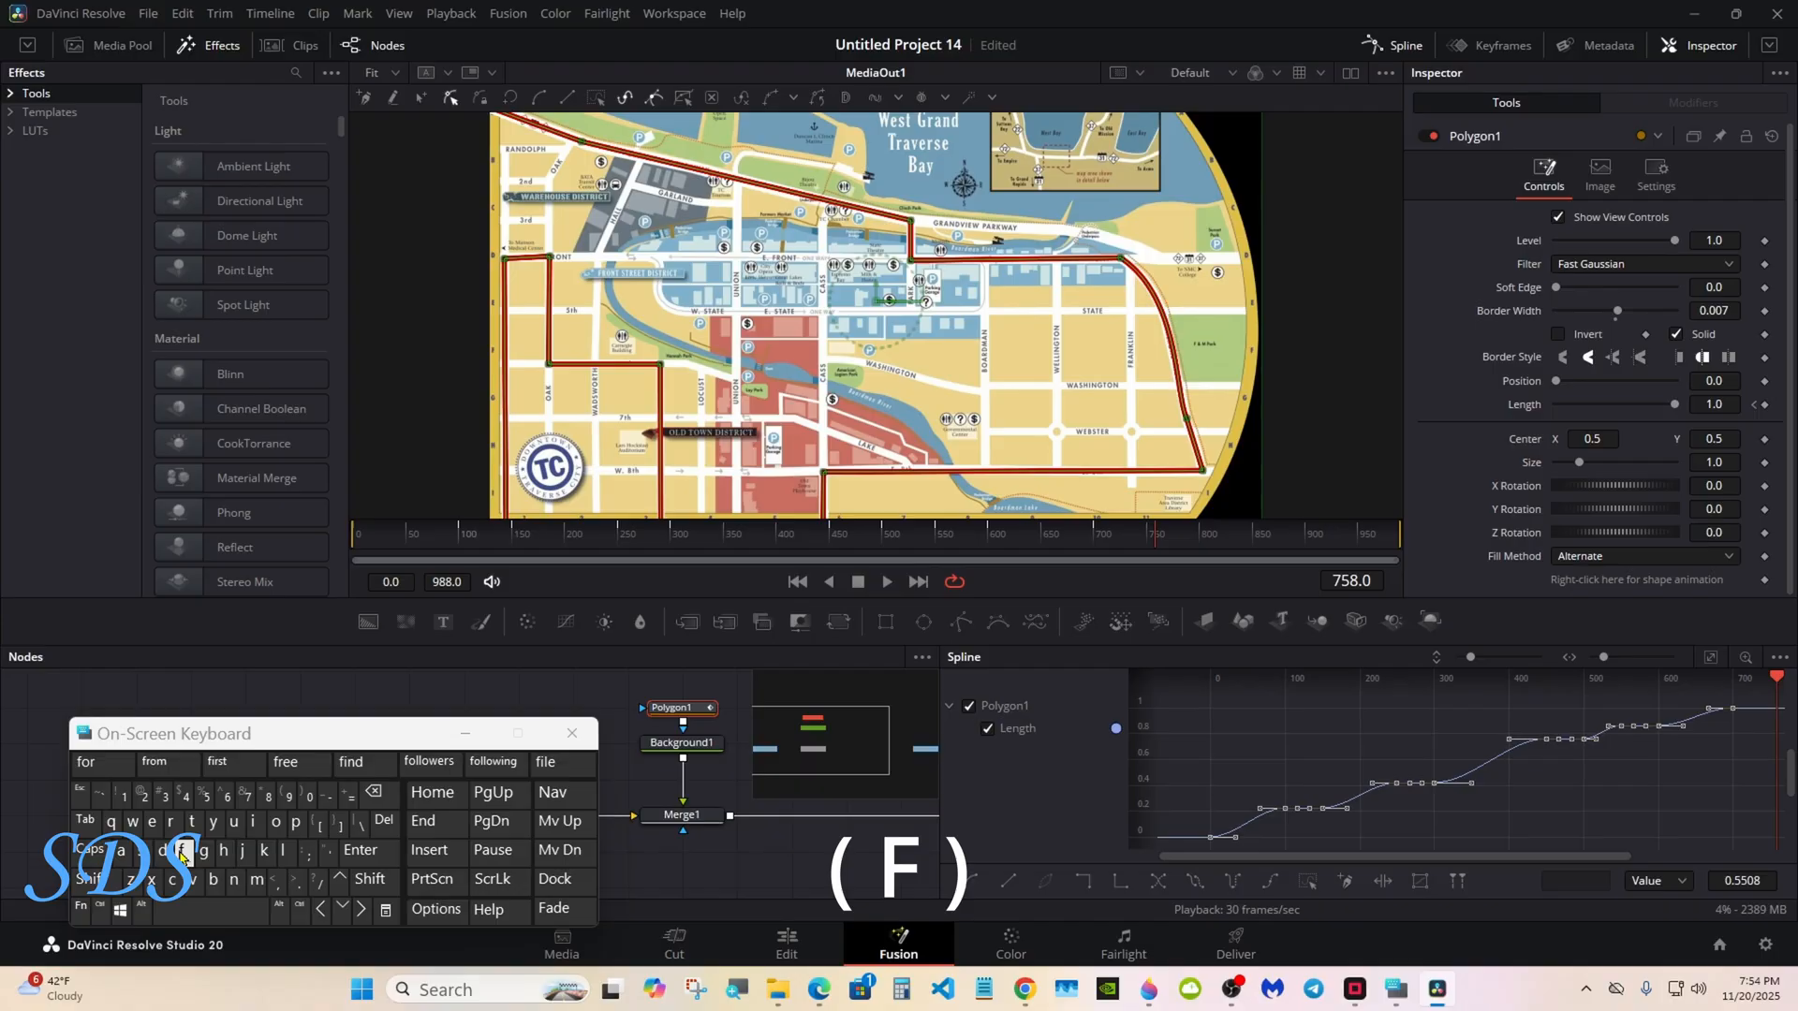
pyautogui.click(974, 882)
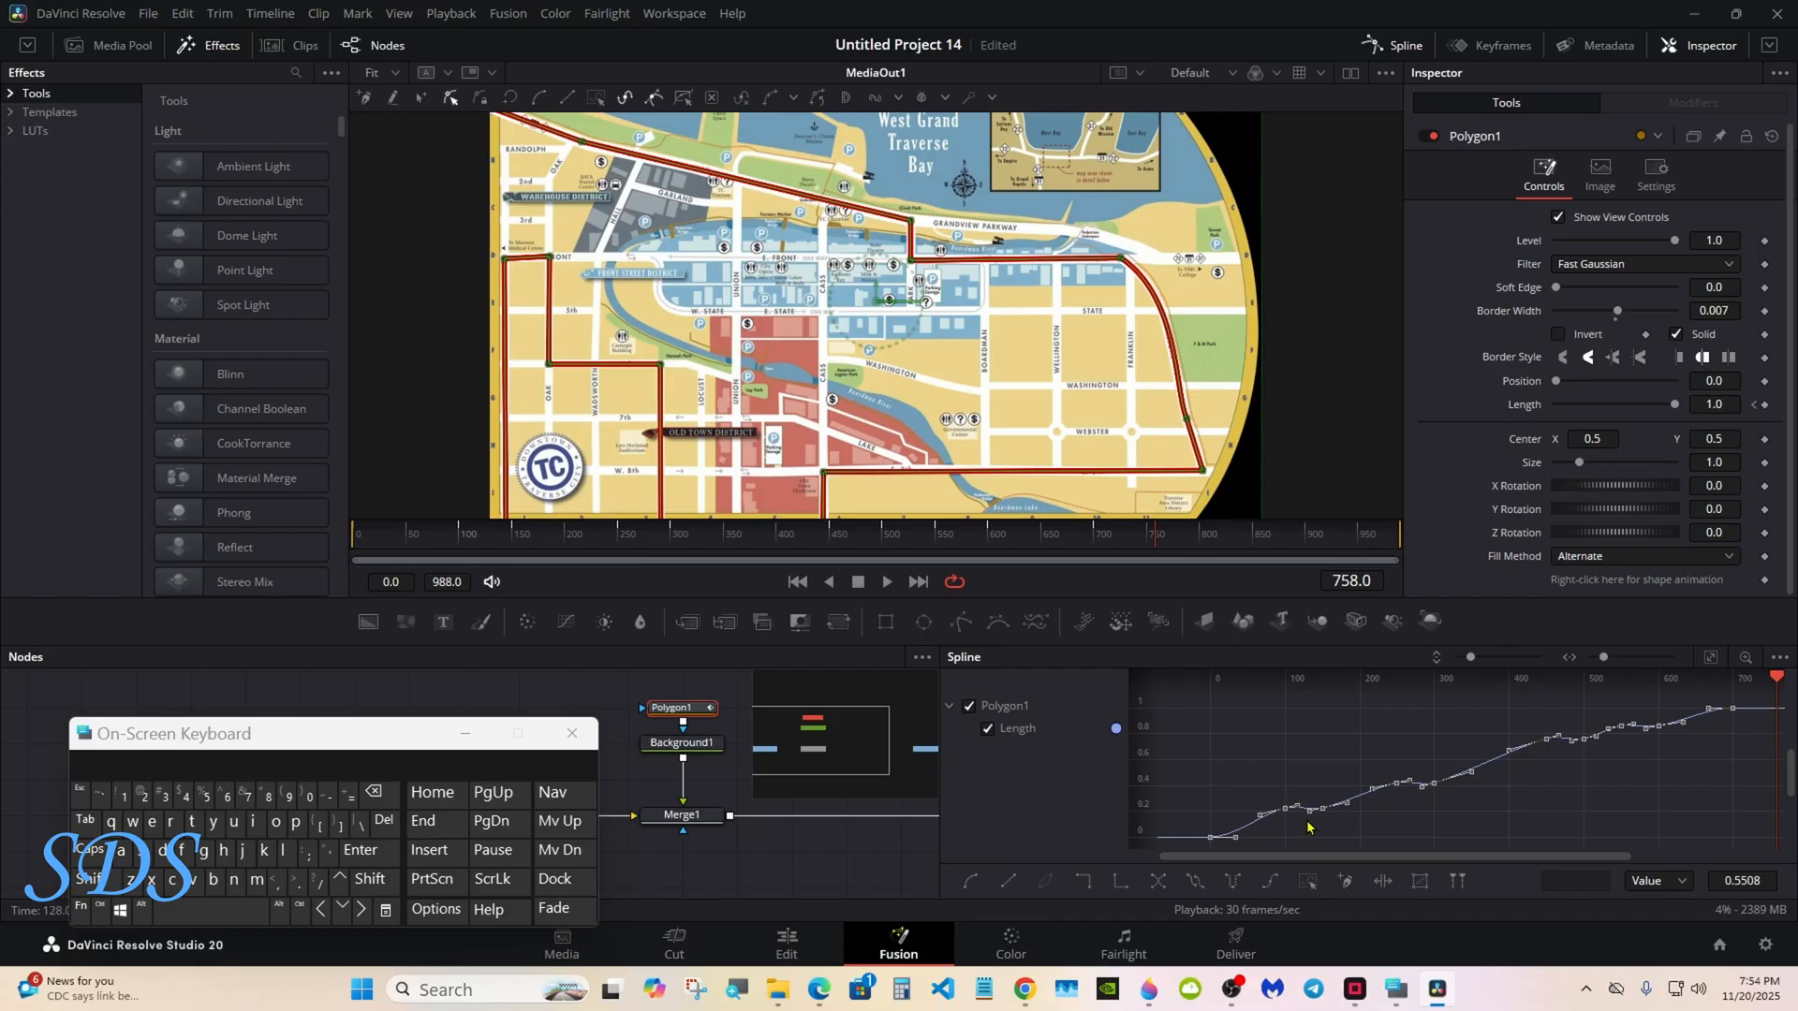
pyautogui.click(184, 852)
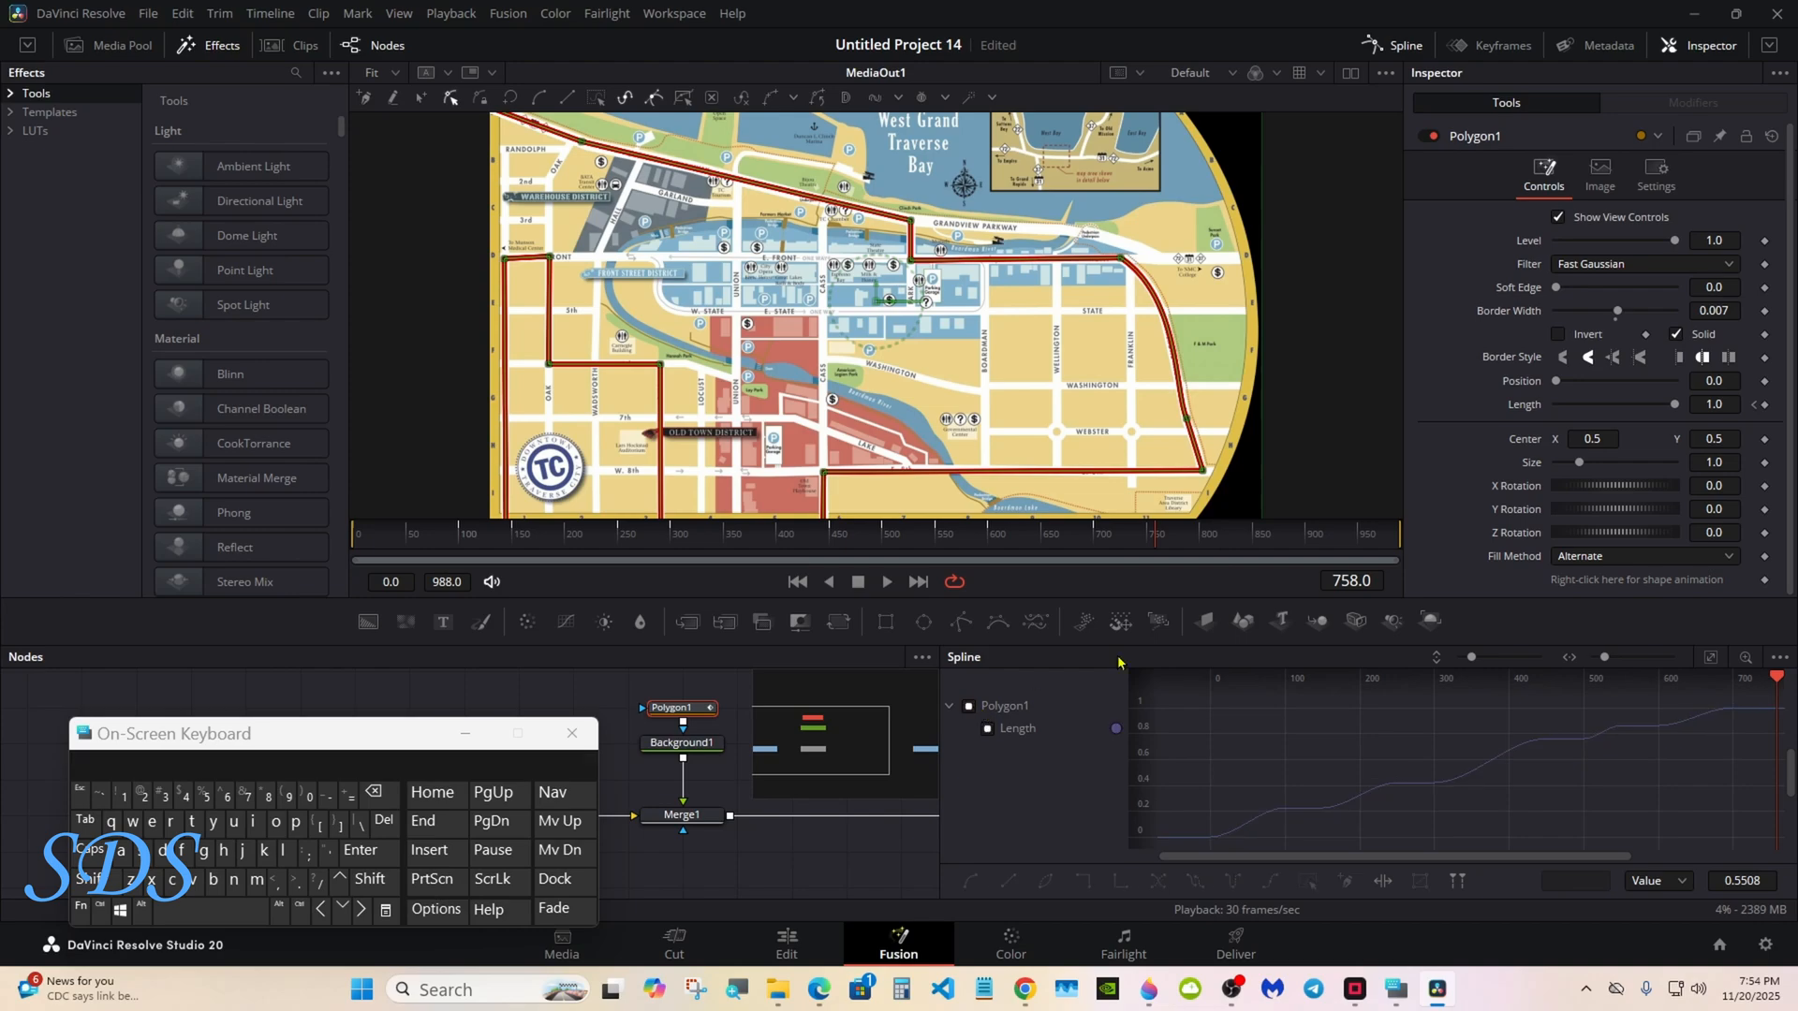
# Close the Spline editor and the on-screen keyboard, shrink the node area, and play the route animation from frame 0
pyautogui.click(1393, 45)
pyautogui.moveTo(363, 730); pyautogui.dragTo(1444, 725)
pyautogui.click(1542, 728)
pyautogui.moveTo(994, 642); pyautogui.dragTo(949, 737)
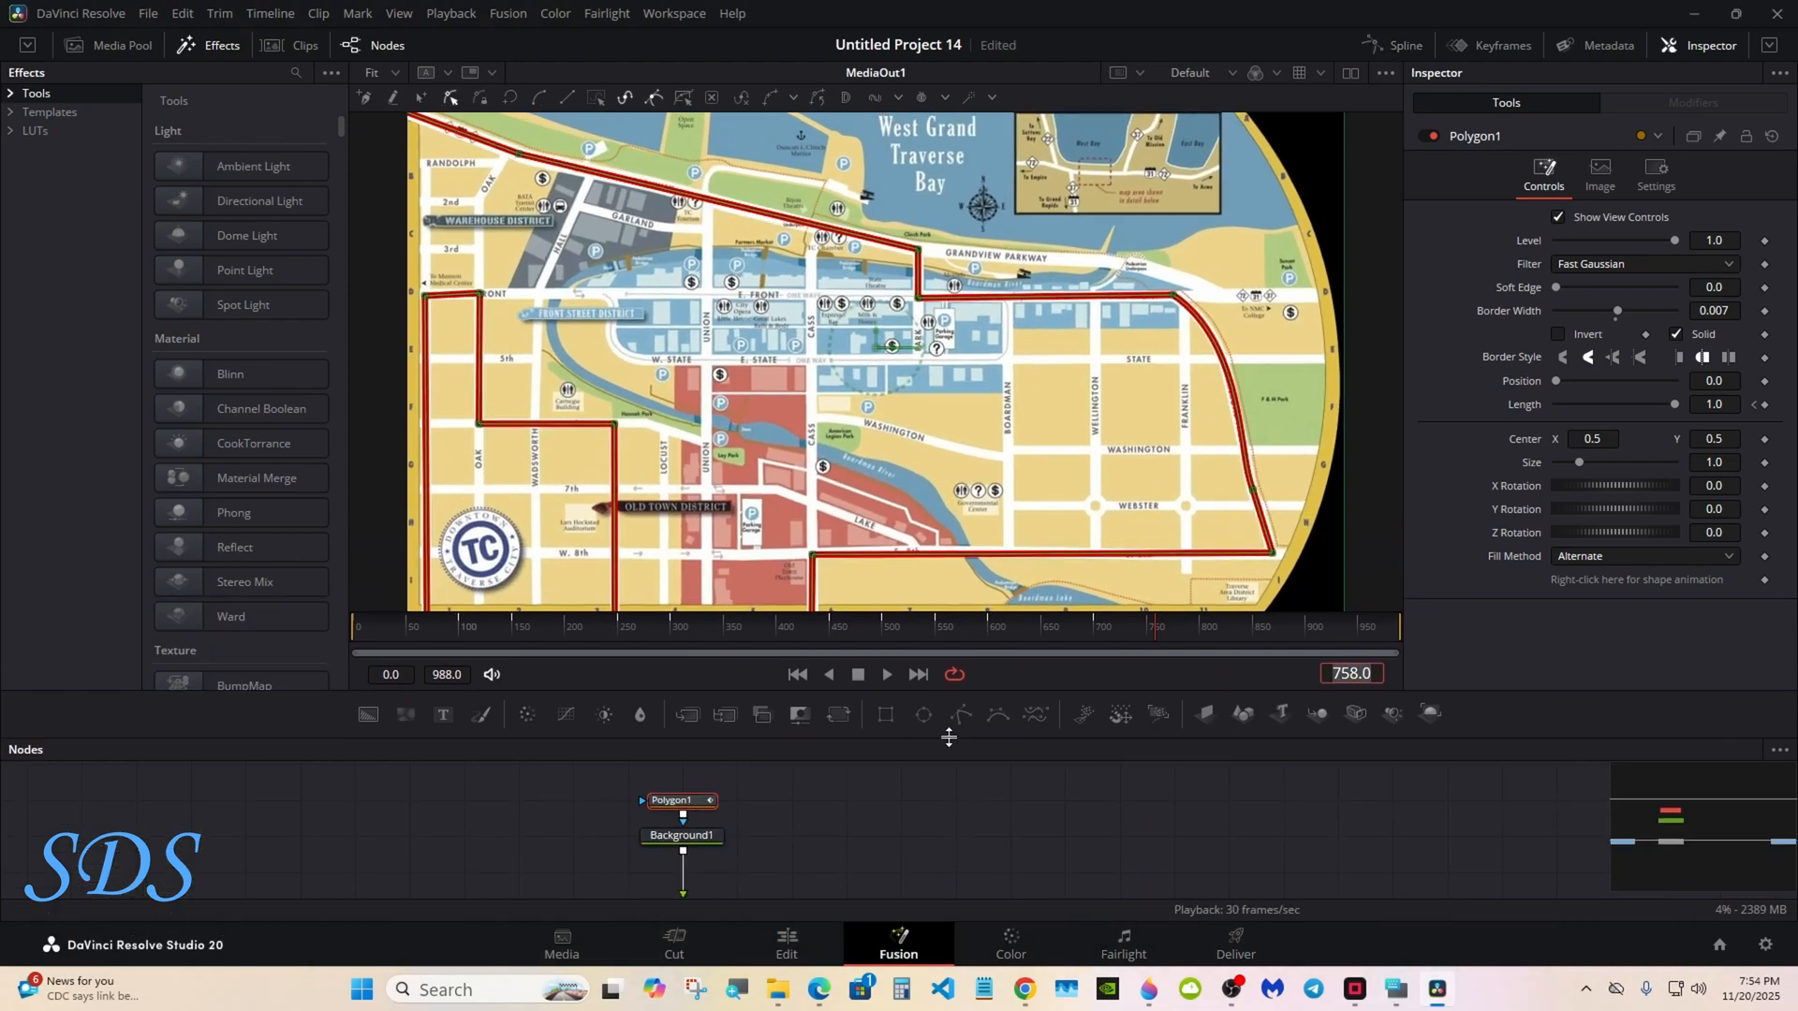
pyautogui.moveTo(393, 635); pyautogui.dragTo(246, 620)
pyautogui.click(887, 675)
# Enlarge the node area and add the Growing Text-Box template from the Edit Titles to the node graph
pyautogui.moveTo(896, 691); pyautogui.dragTo(888, 562)
pyautogui.click(12, 113)
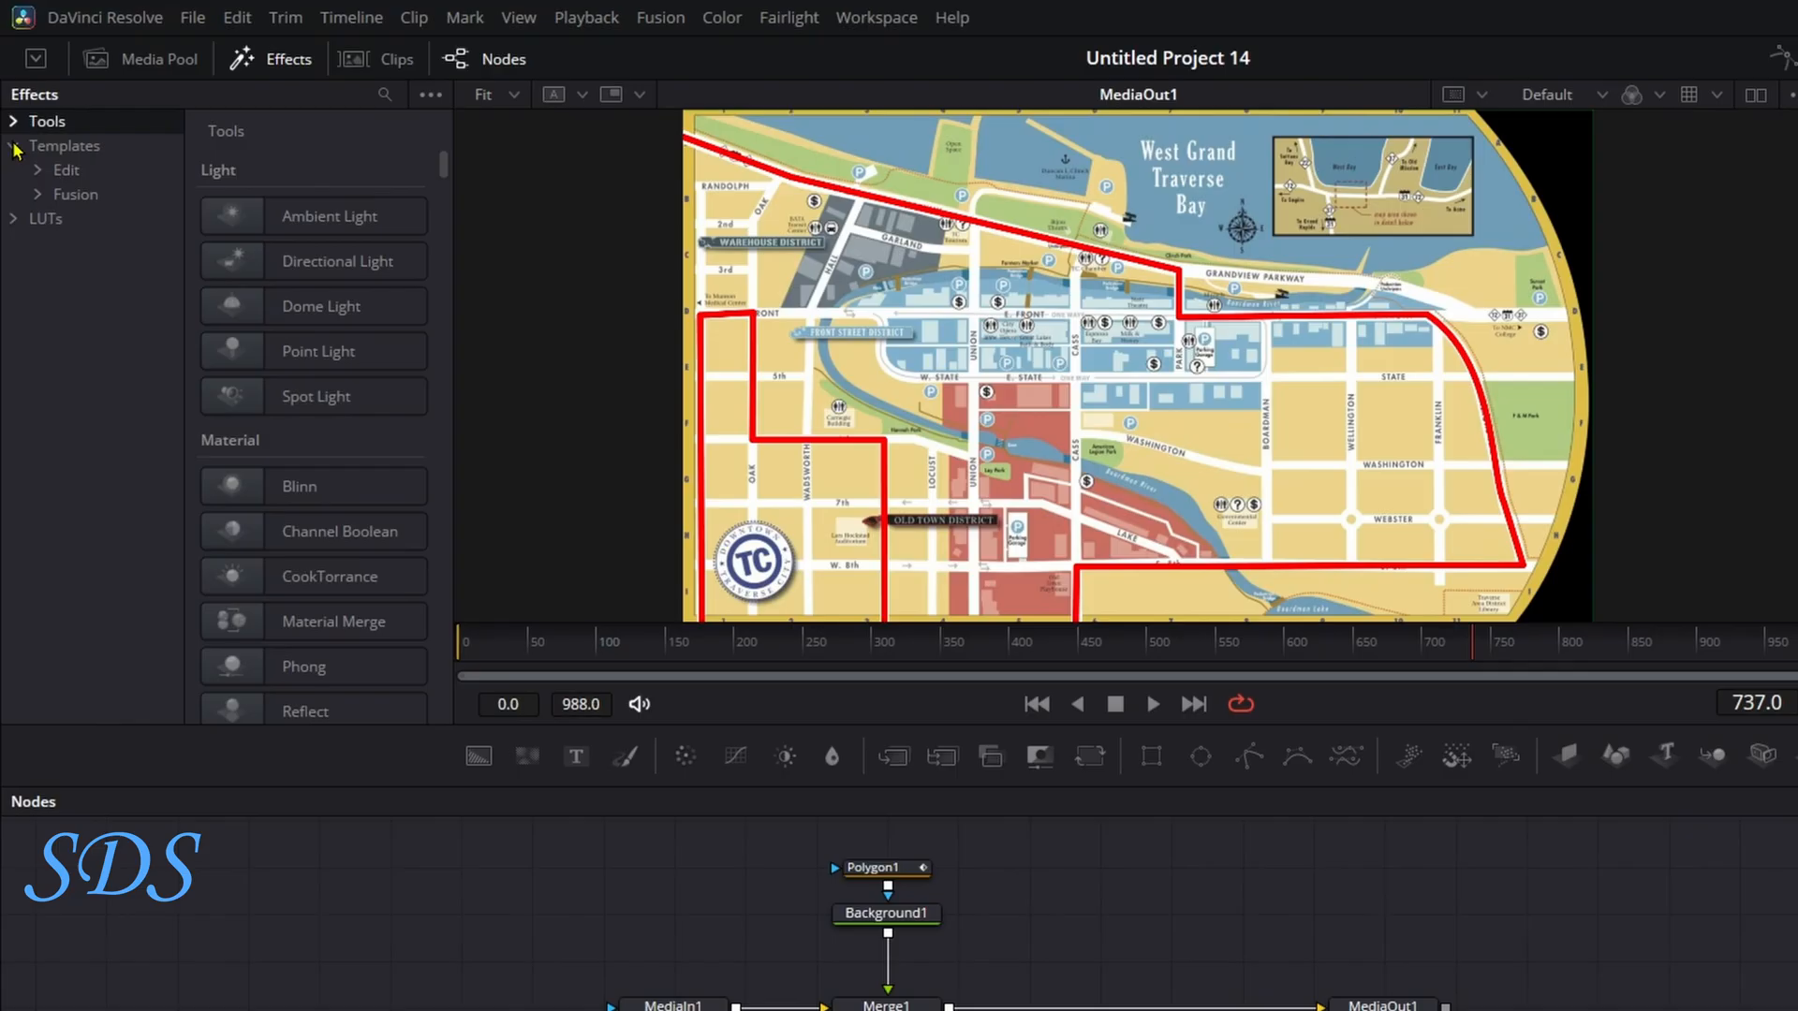
pyautogui.click(37, 170)
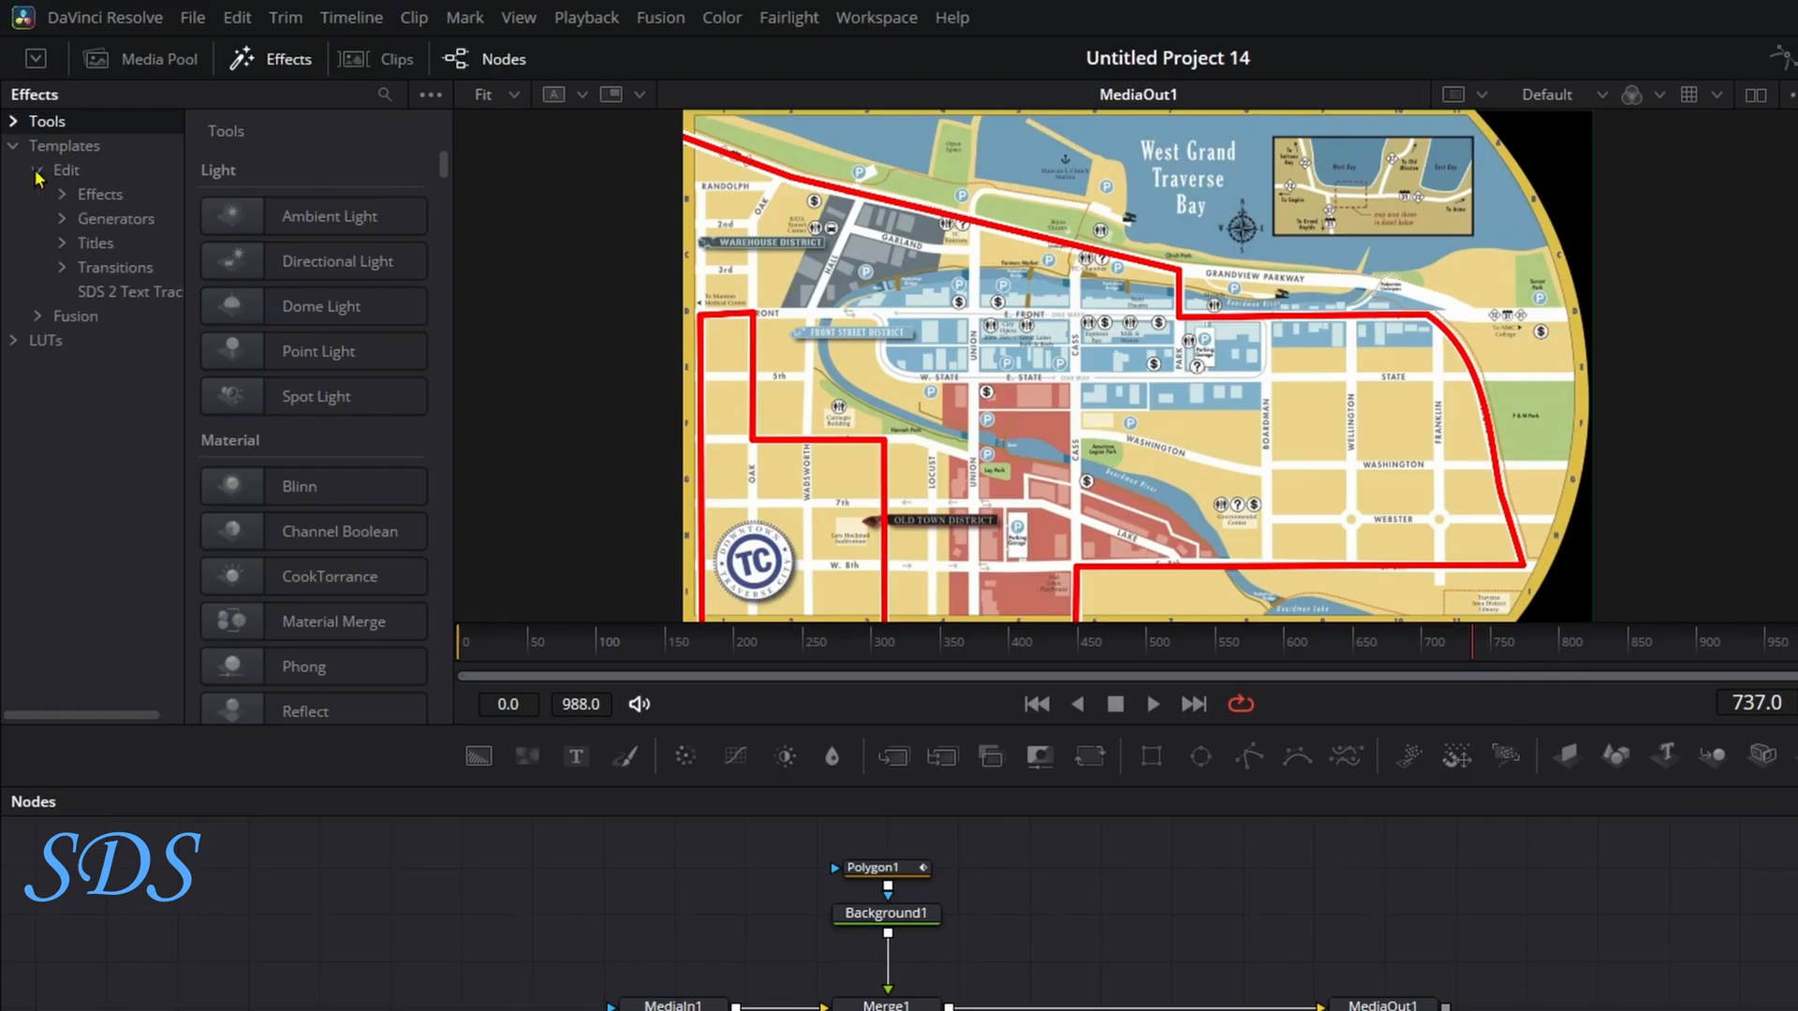
pyautogui.click(58, 243)
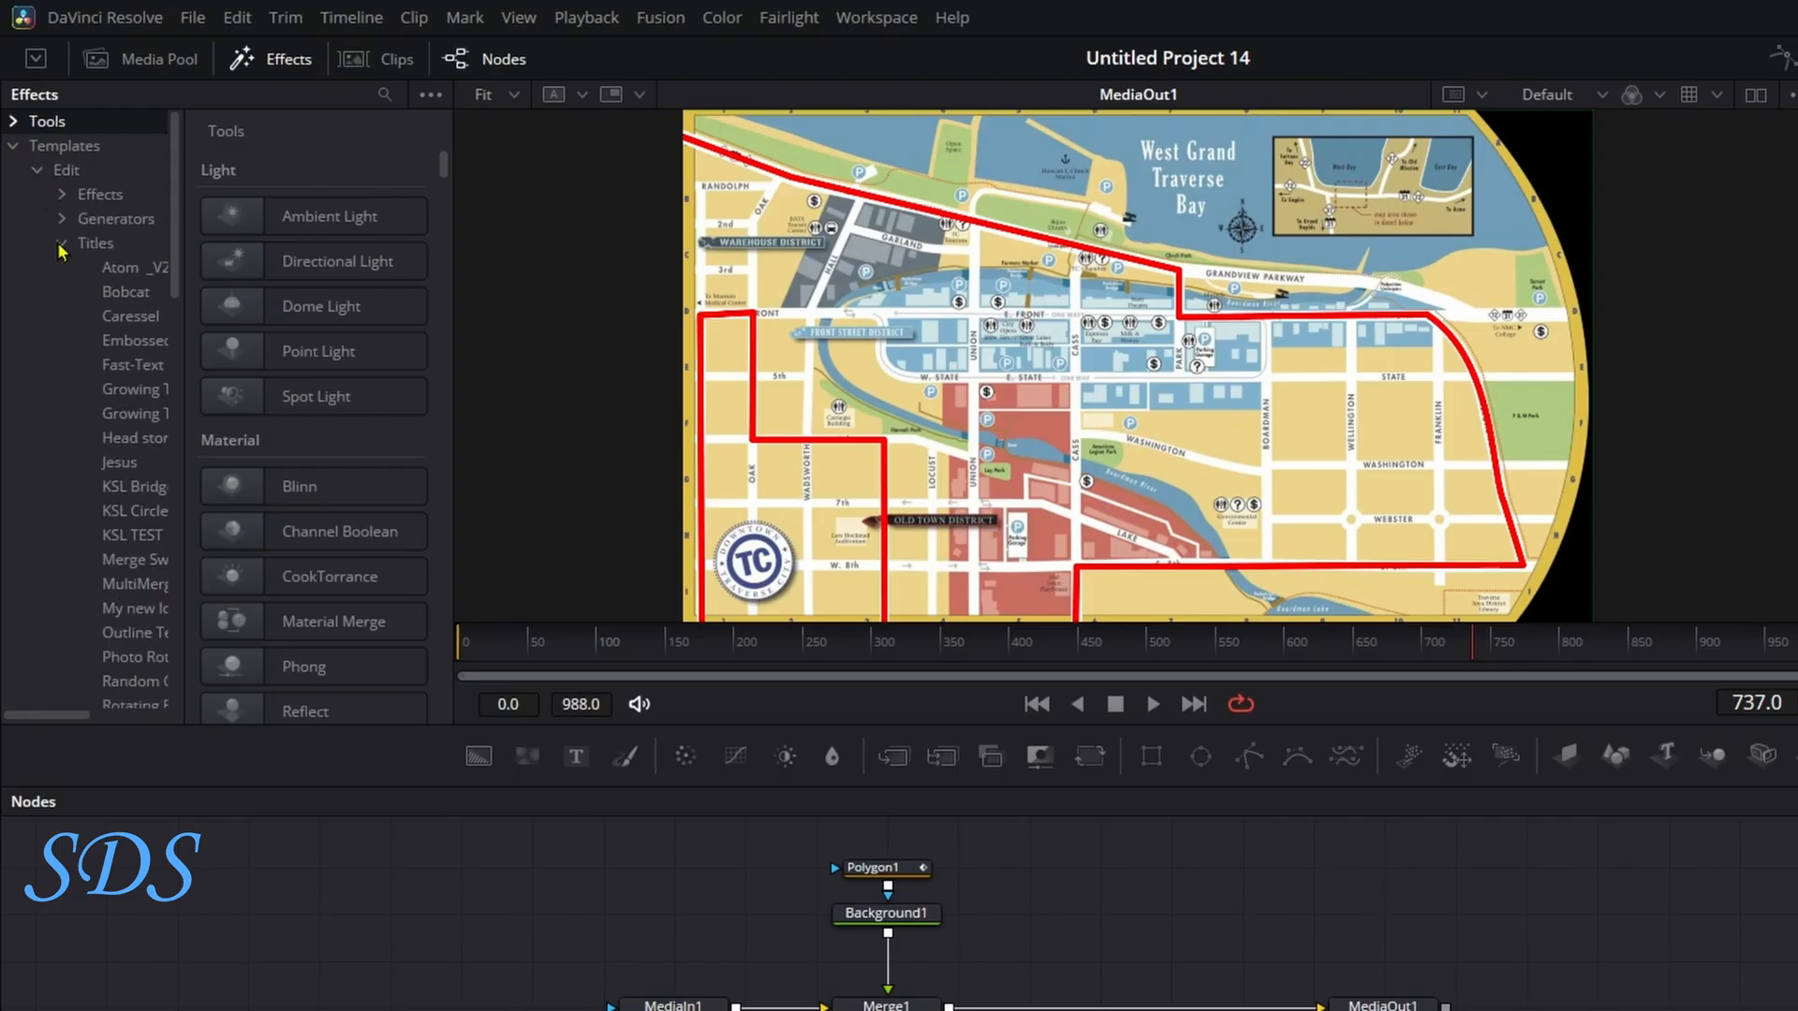
pyautogui.moveTo(185, 281); pyautogui.dragTo(226, 281)
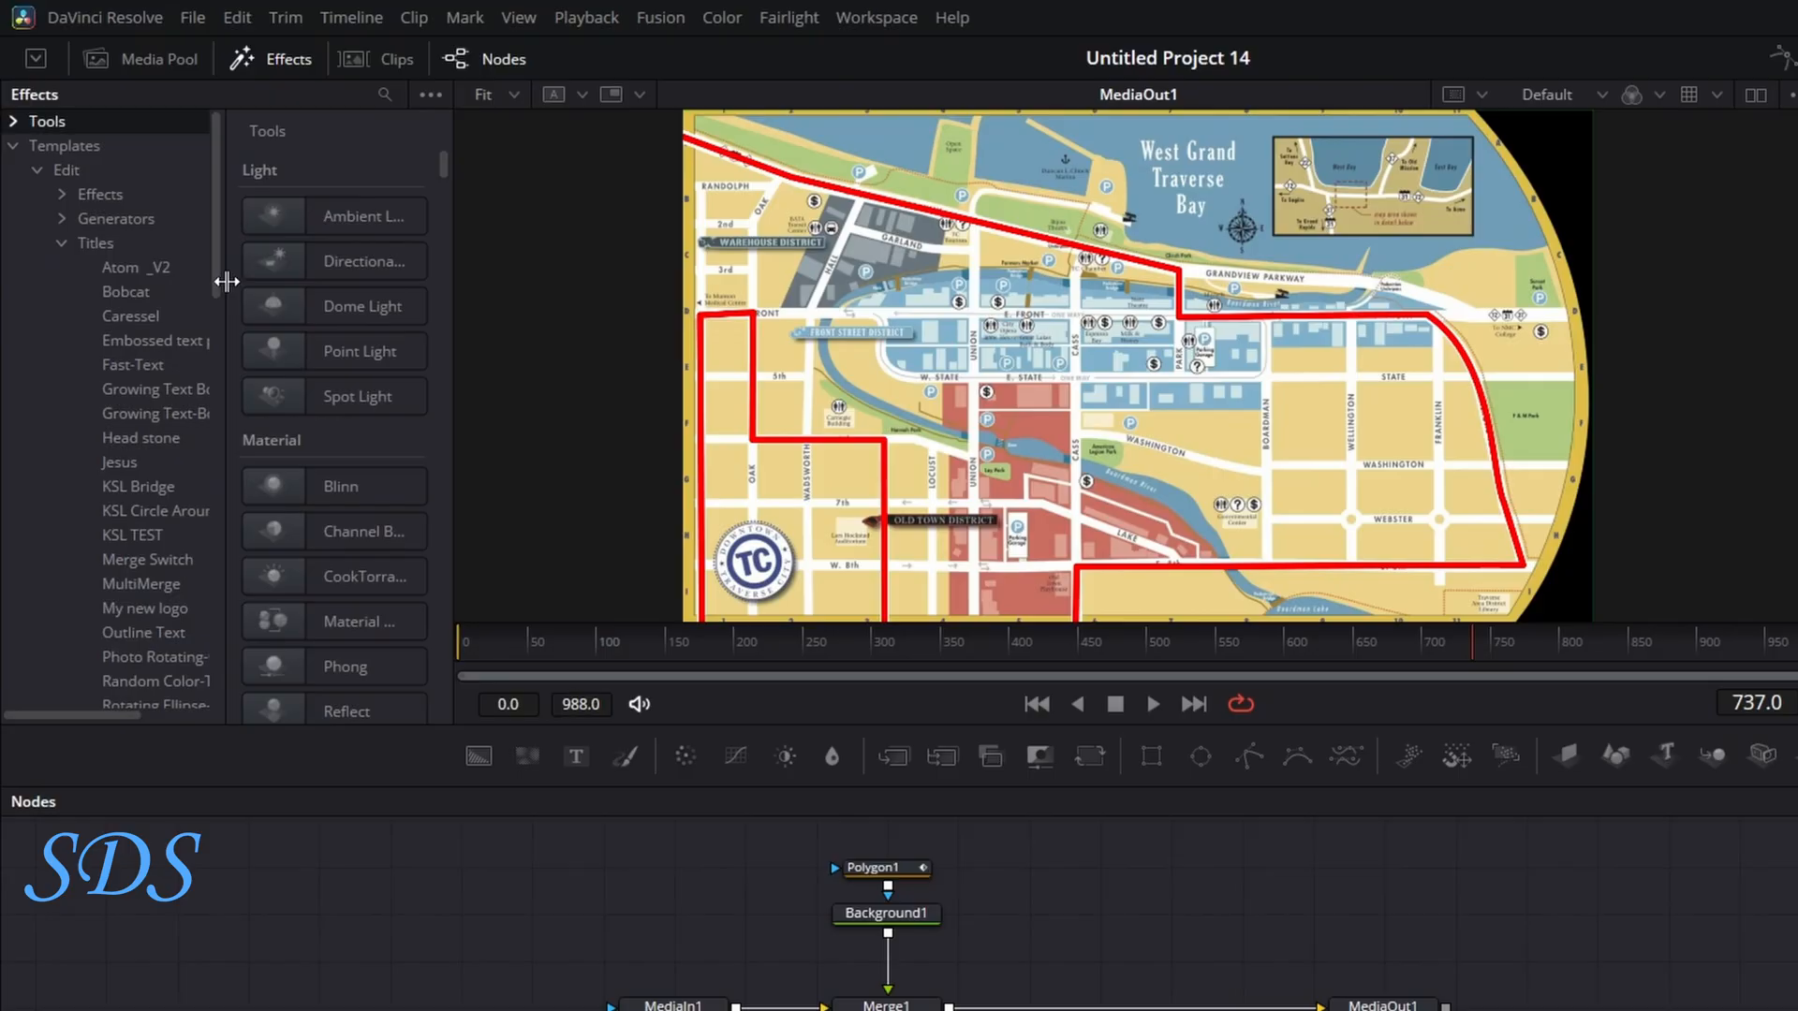
pyautogui.click(176, 392)
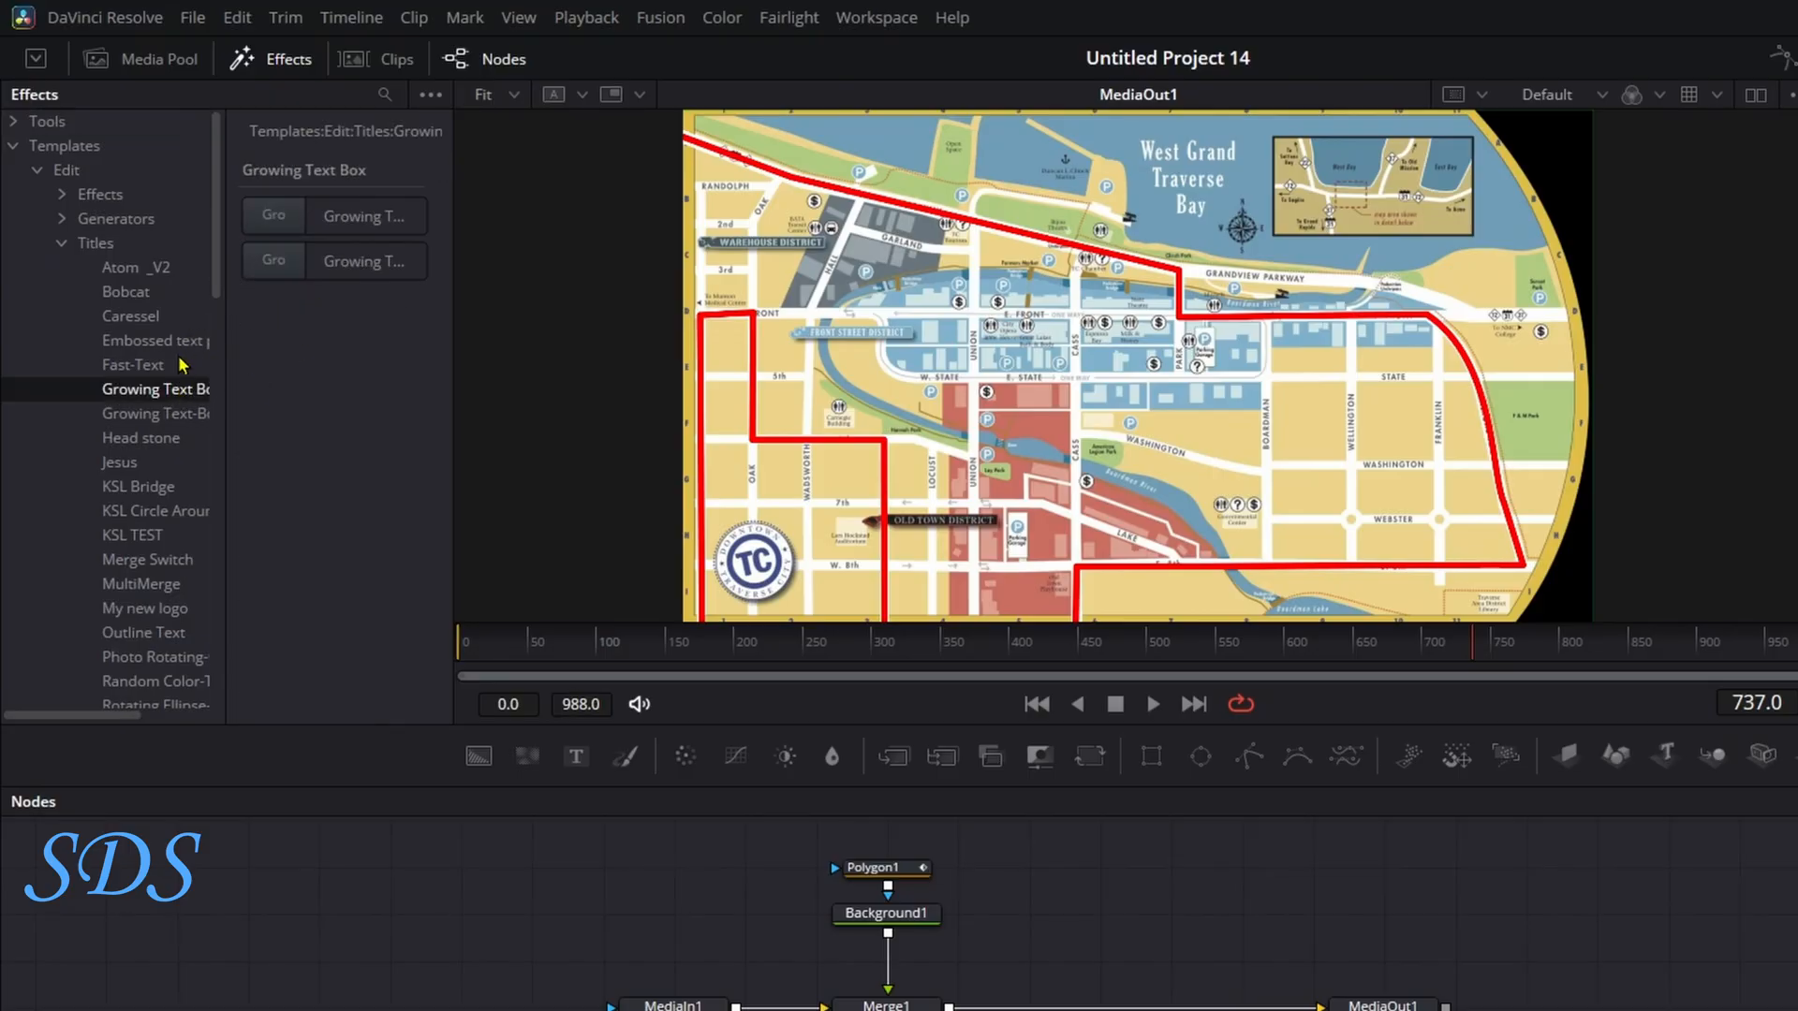
pyautogui.click(172, 416)
pyautogui.moveTo(366, 216); pyautogui.dragTo(1030, 912)
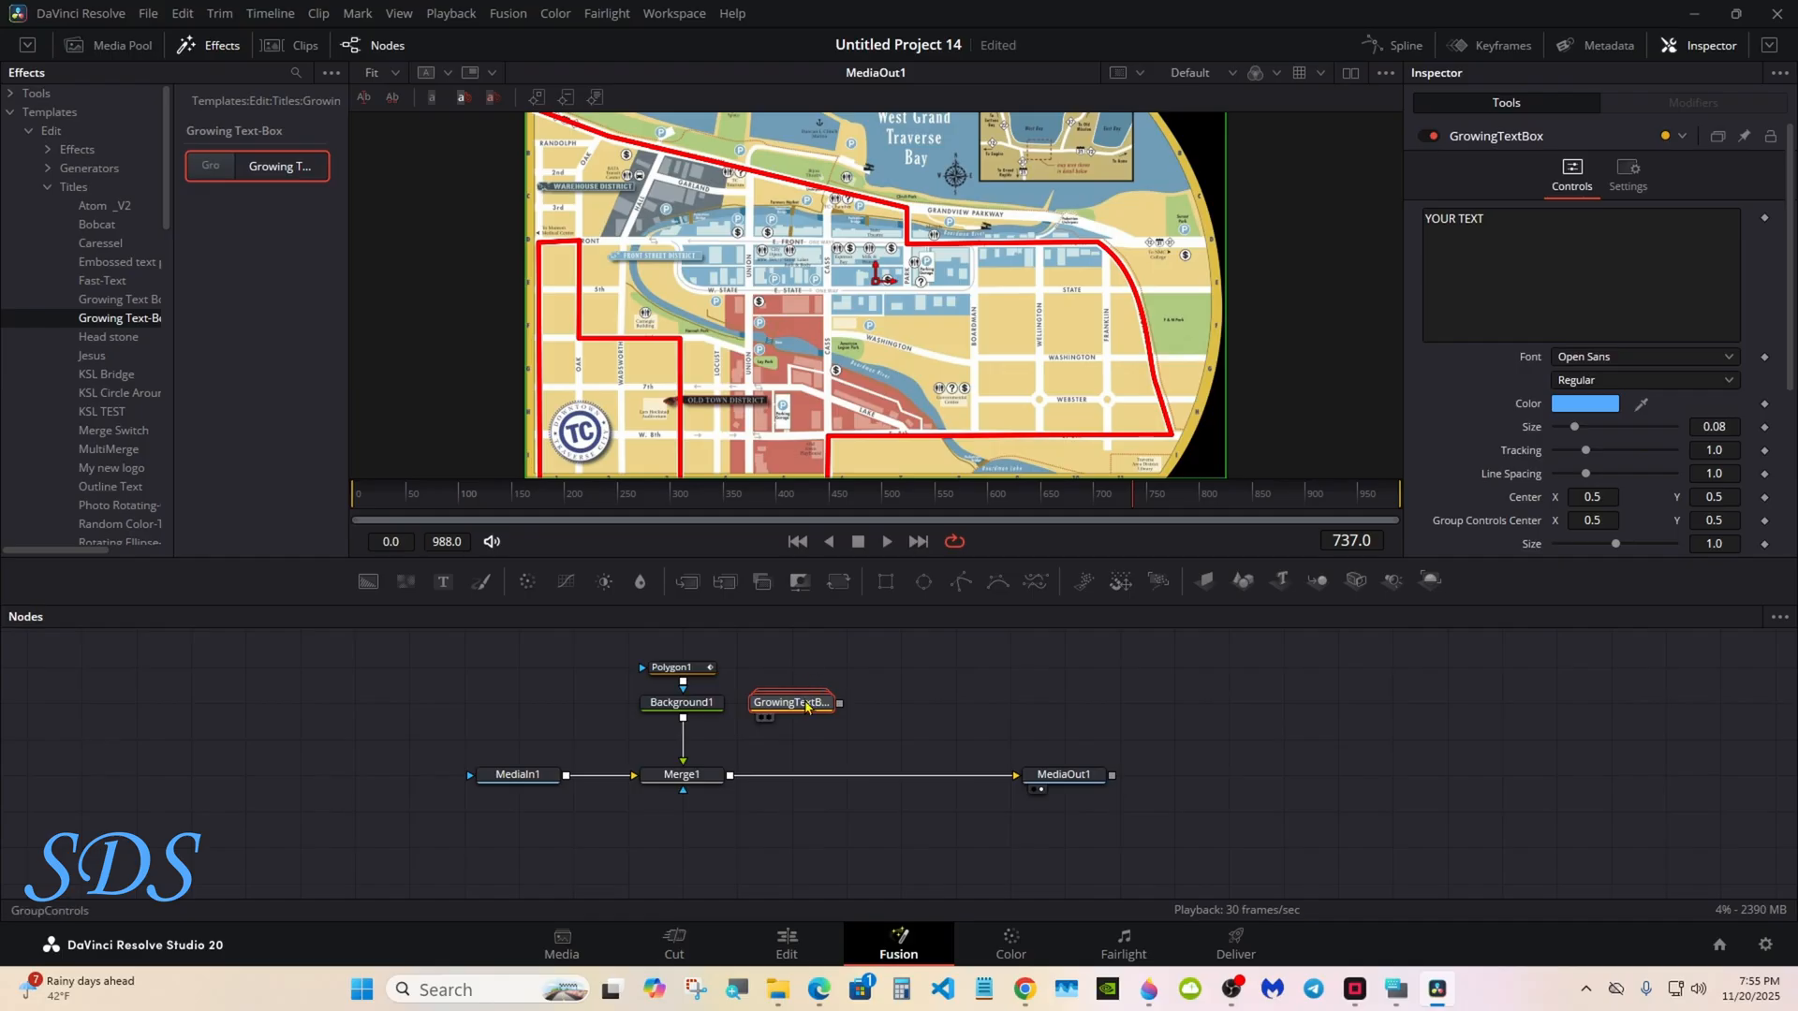
# Insert a MultiMerge node after Merge1 and connect the GrowingTextBox node to it
pyautogui.moveTo(763, 711); pyautogui.dragTo(871, 676)
pyautogui.click(705, 777)
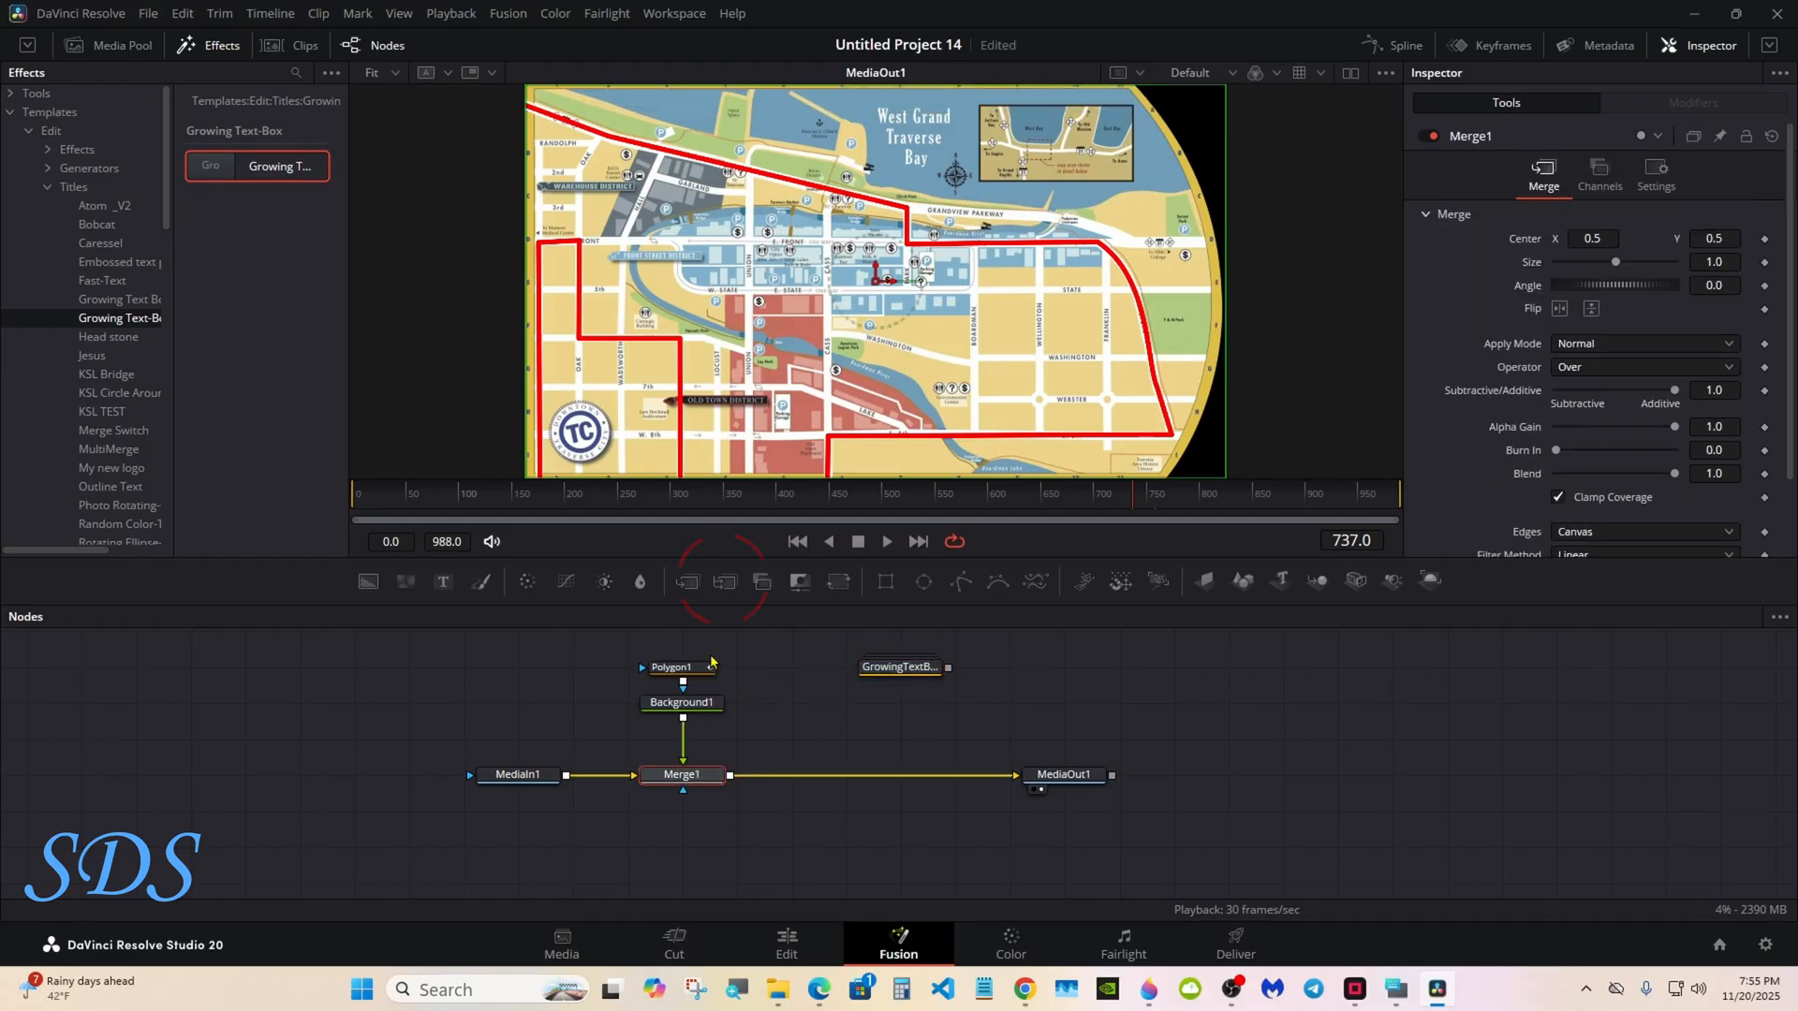
pyautogui.click(735, 583)
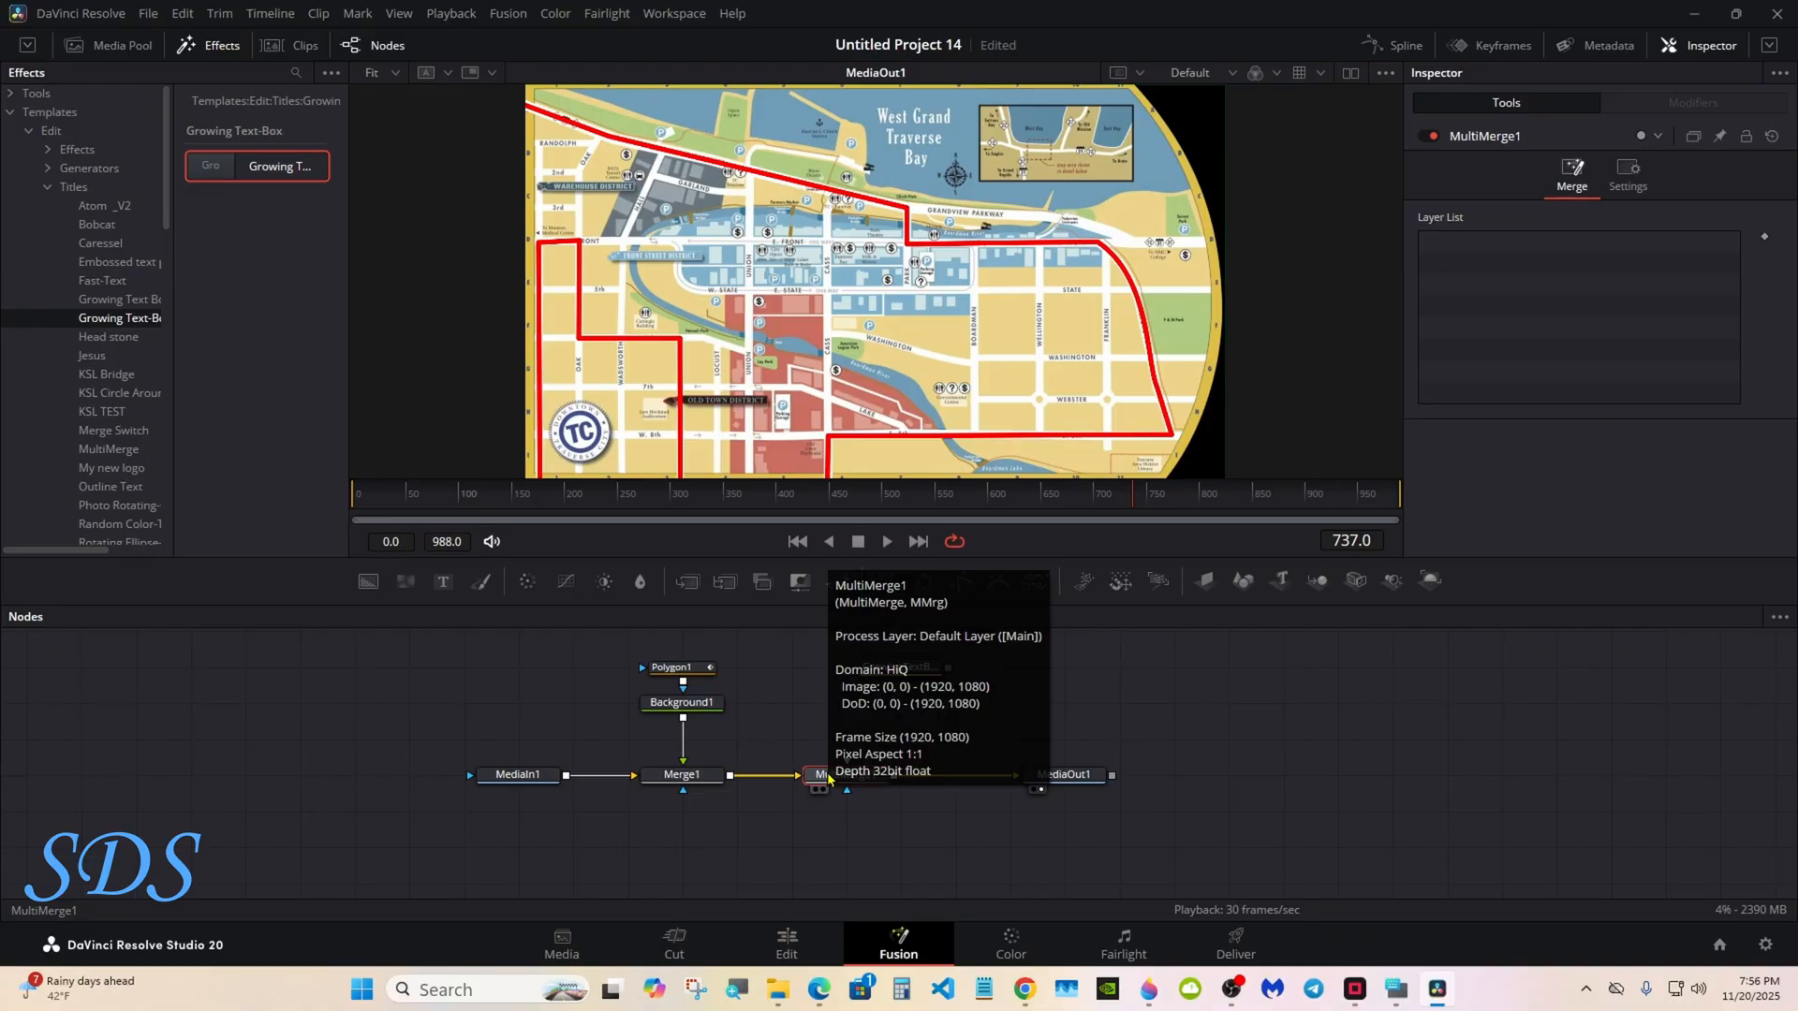
pyautogui.moveTo(869, 673); pyautogui.dragTo(812, 774)
# Bring up the on-screen keyboard and show the GrowingTextBox settings in a full-height Inspector
pyautogui.click(1396, 974)
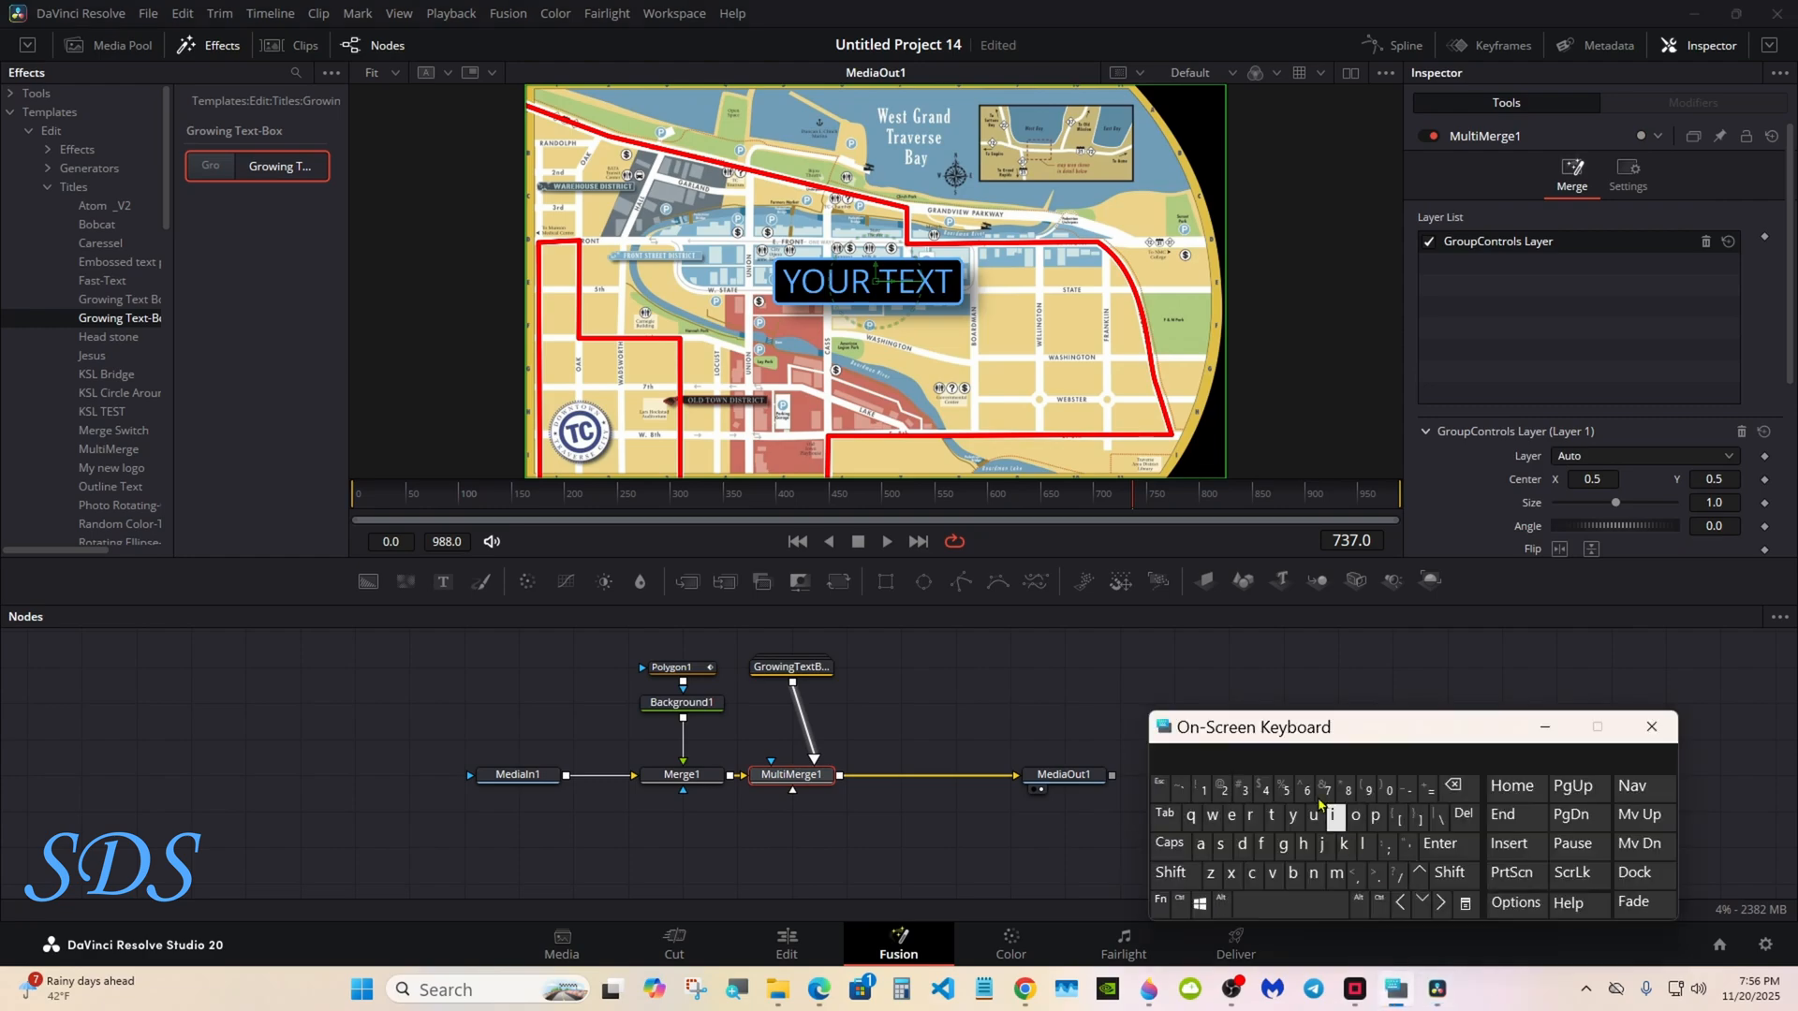
pyautogui.moveTo(1259, 740); pyautogui.dragTo(1240, 704)
pyautogui.click(791, 667)
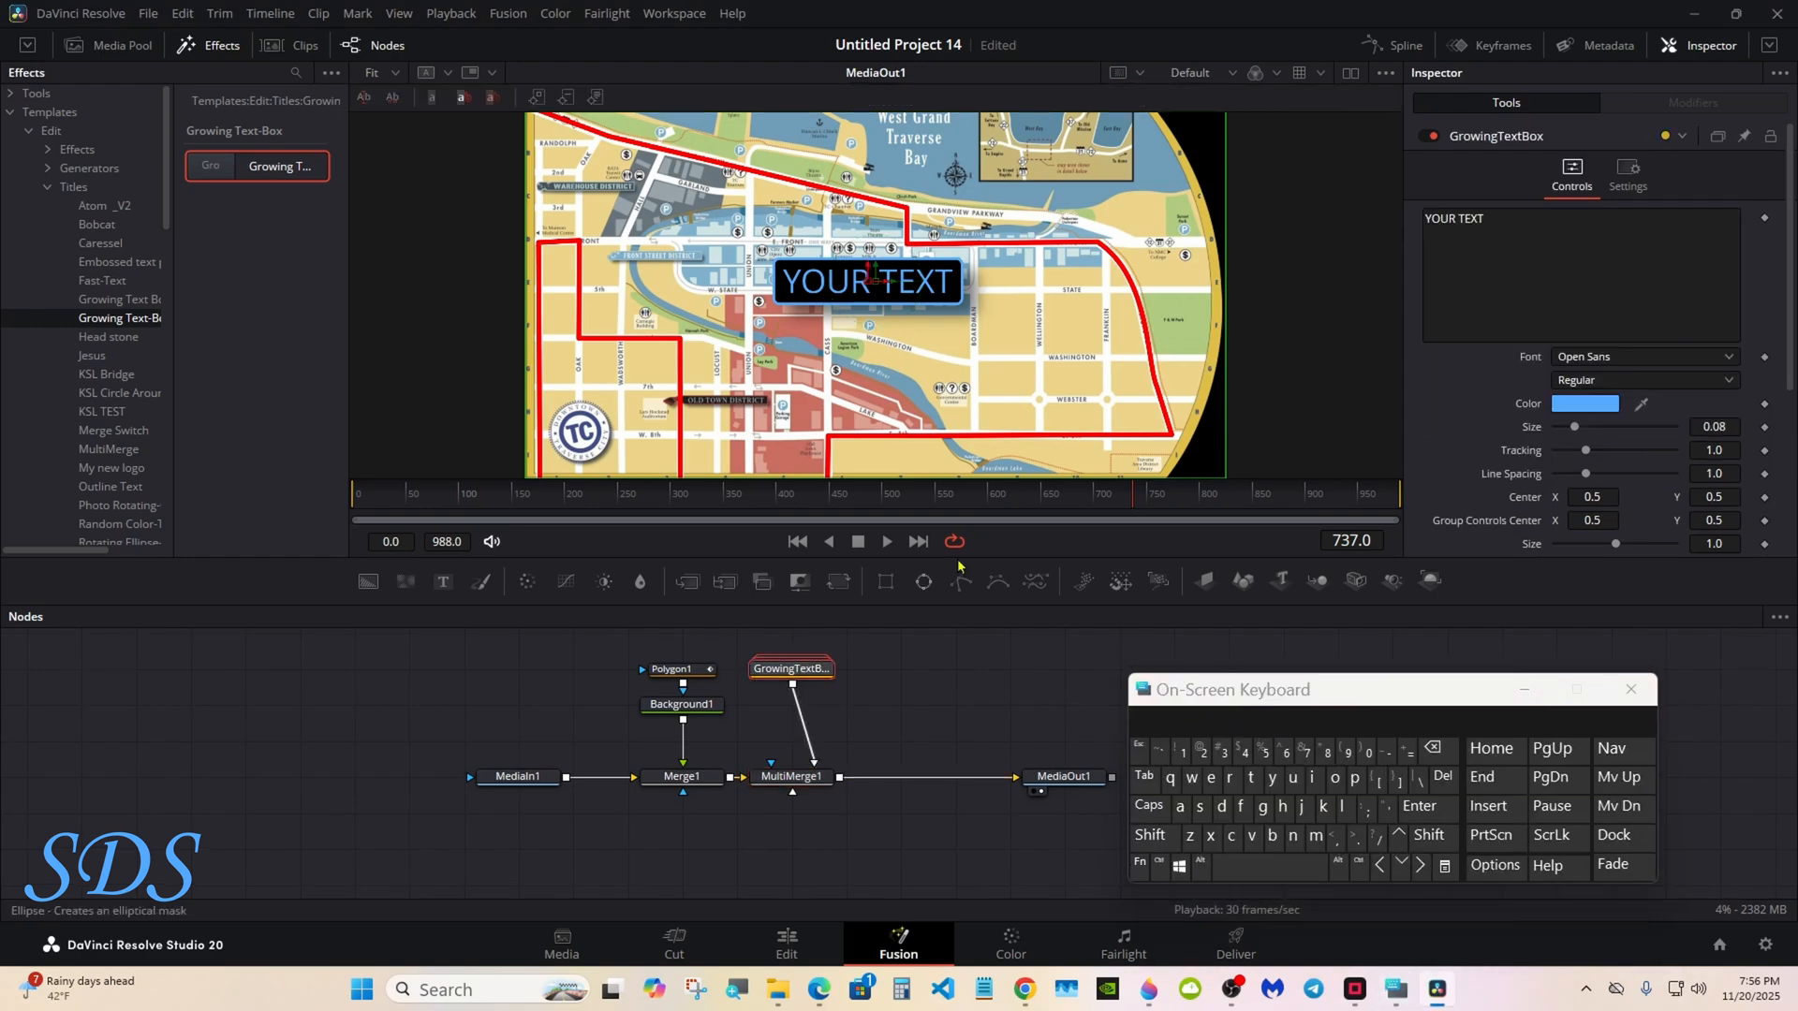
pyautogui.click(1769, 45)
# Append "DdSS" to the title's text with the on-screen keyboard, switching on capitals for the last letters
pyautogui.click(1501, 215)
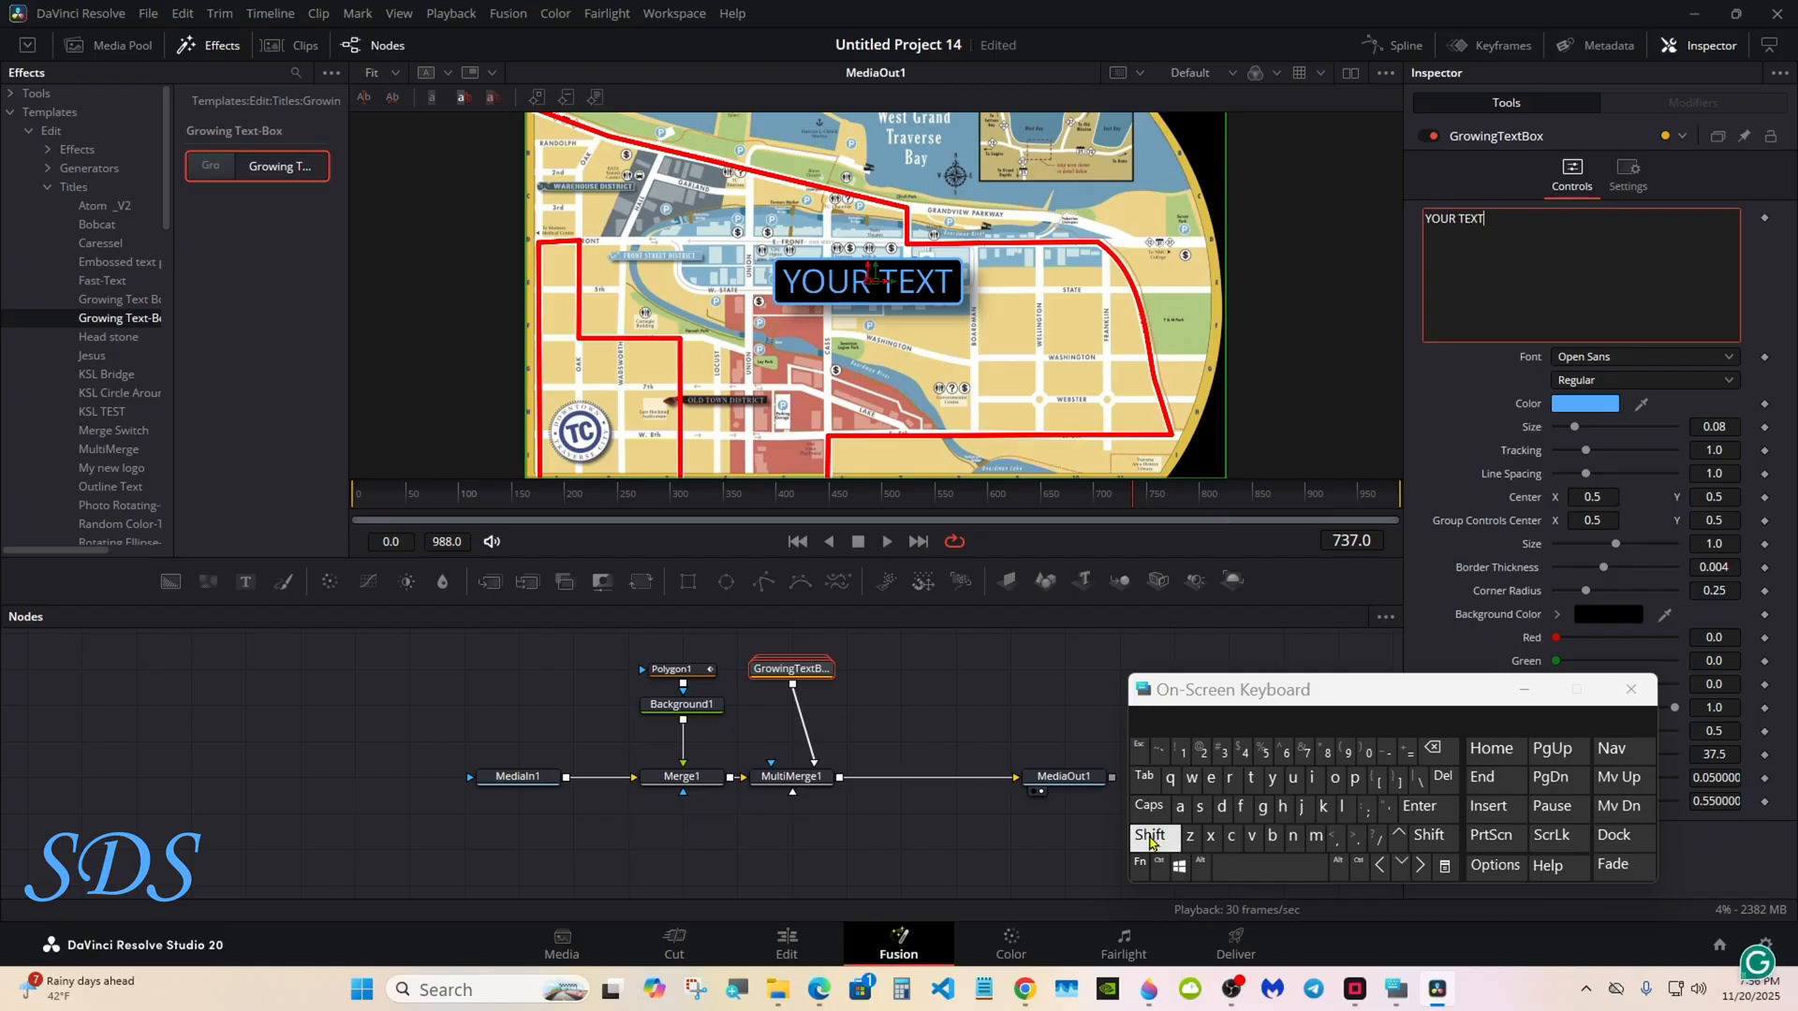
pyautogui.click(1150, 834)
pyautogui.click(1221, 806)
pyautogui.click(1222, 809)
pyautogui.click(1148, 805)
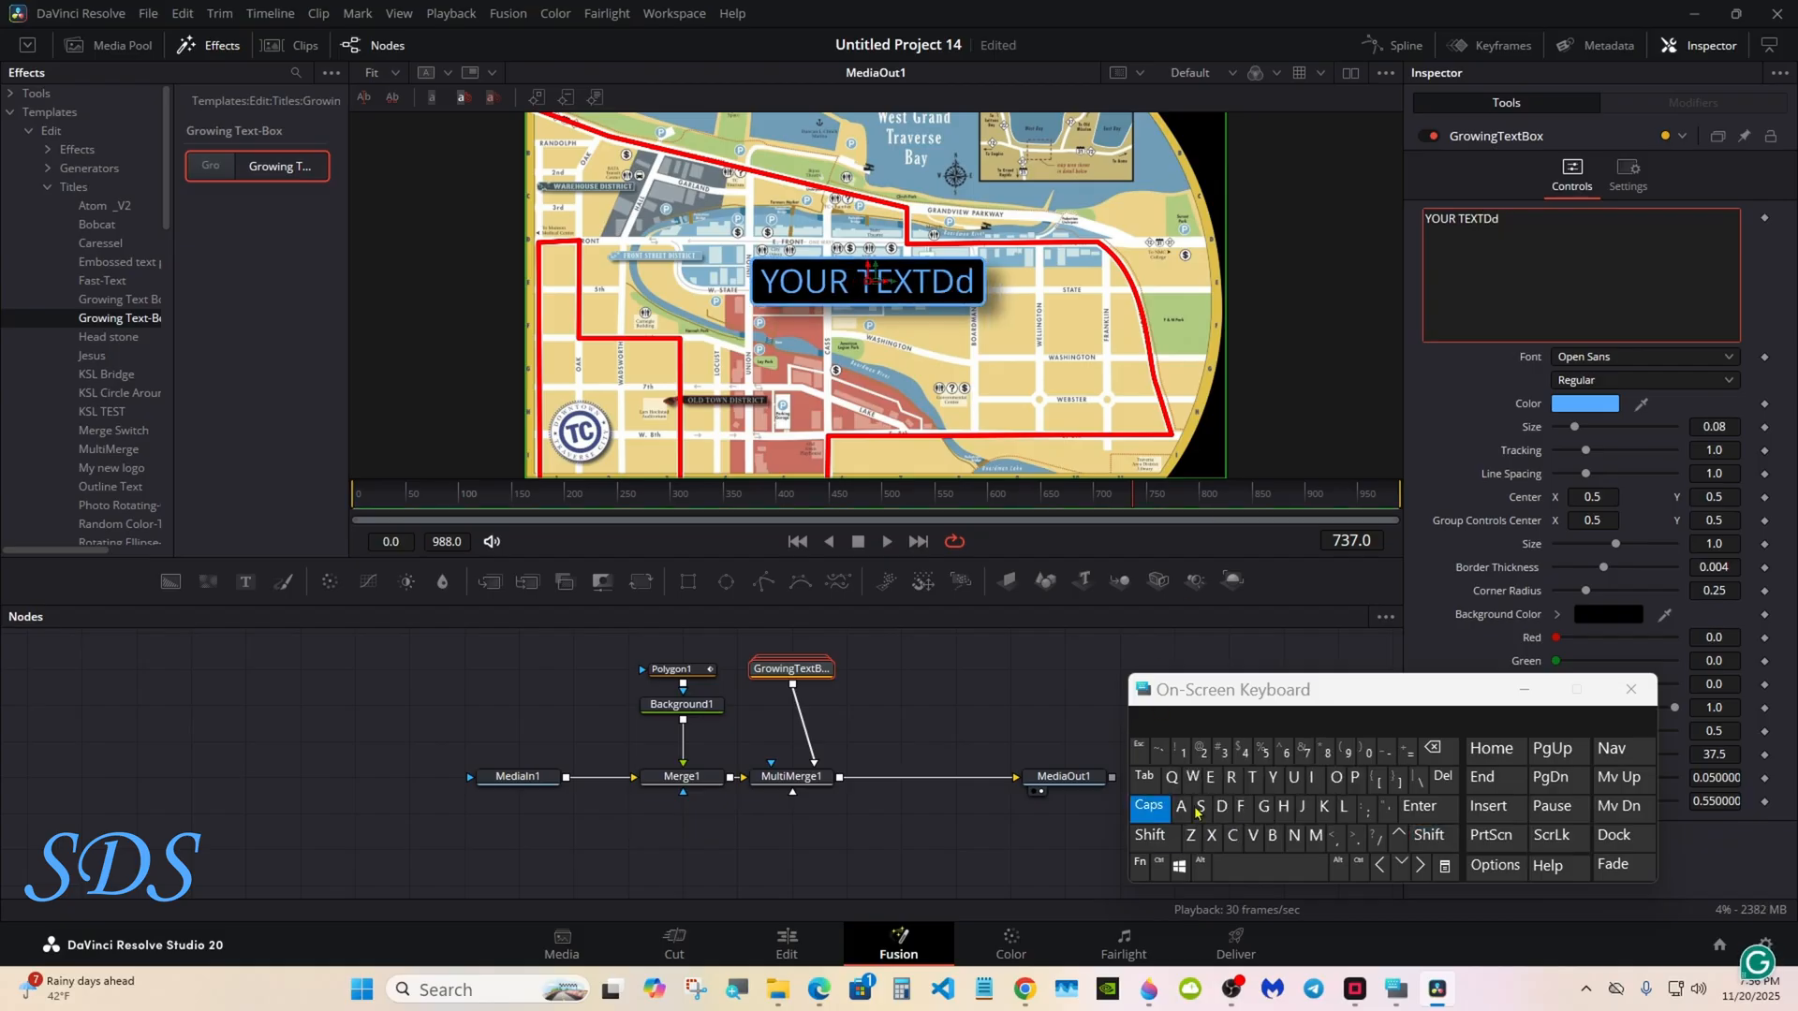
pyautogui.doubleClick(1199, 806)
# Add a second line reading "KKKKKKKK" to the title's text
pyautogui.click(1419, 807)
pyautogui.click(1324, 806)
pyautogui.click(1324, 809)
pyautogui.click(1324, 809)
pyautogui.click(1324, 809)
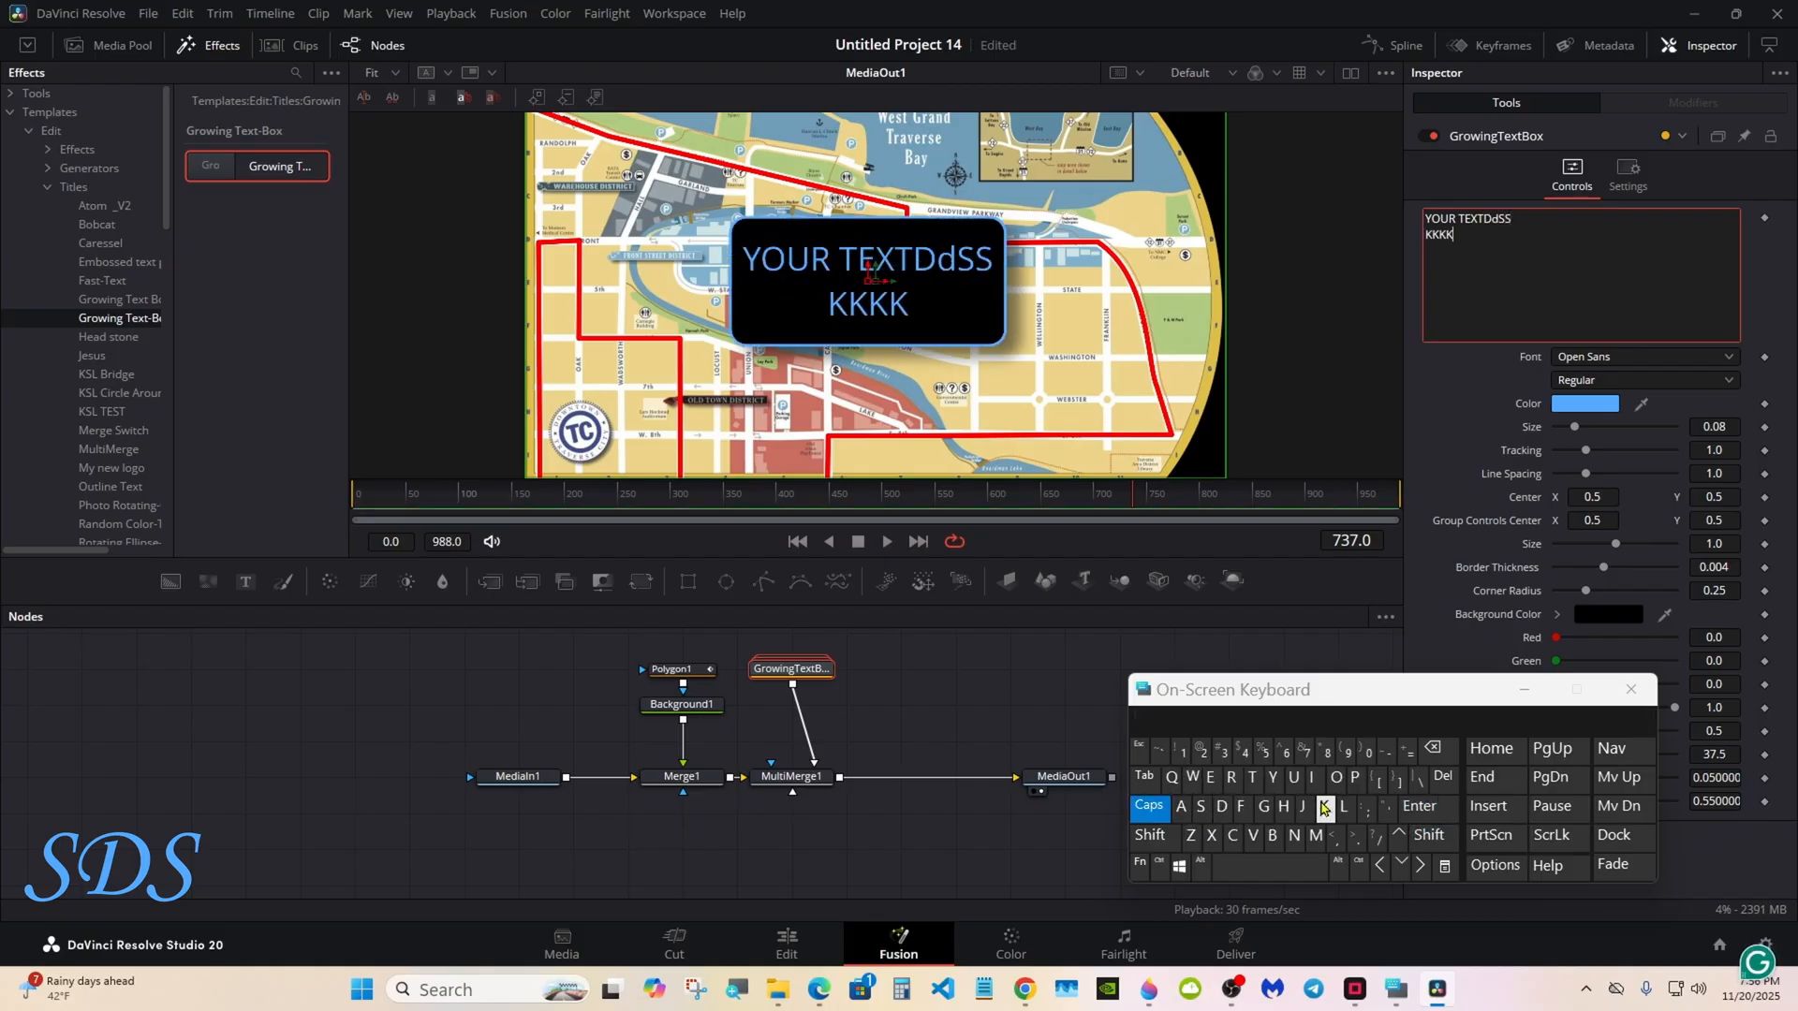
pyautogui.click(1324, 809)
pyautogui.click(1324, 809)
pyautogui.click(1324, 809)
pyautogui.click(1324, 809)
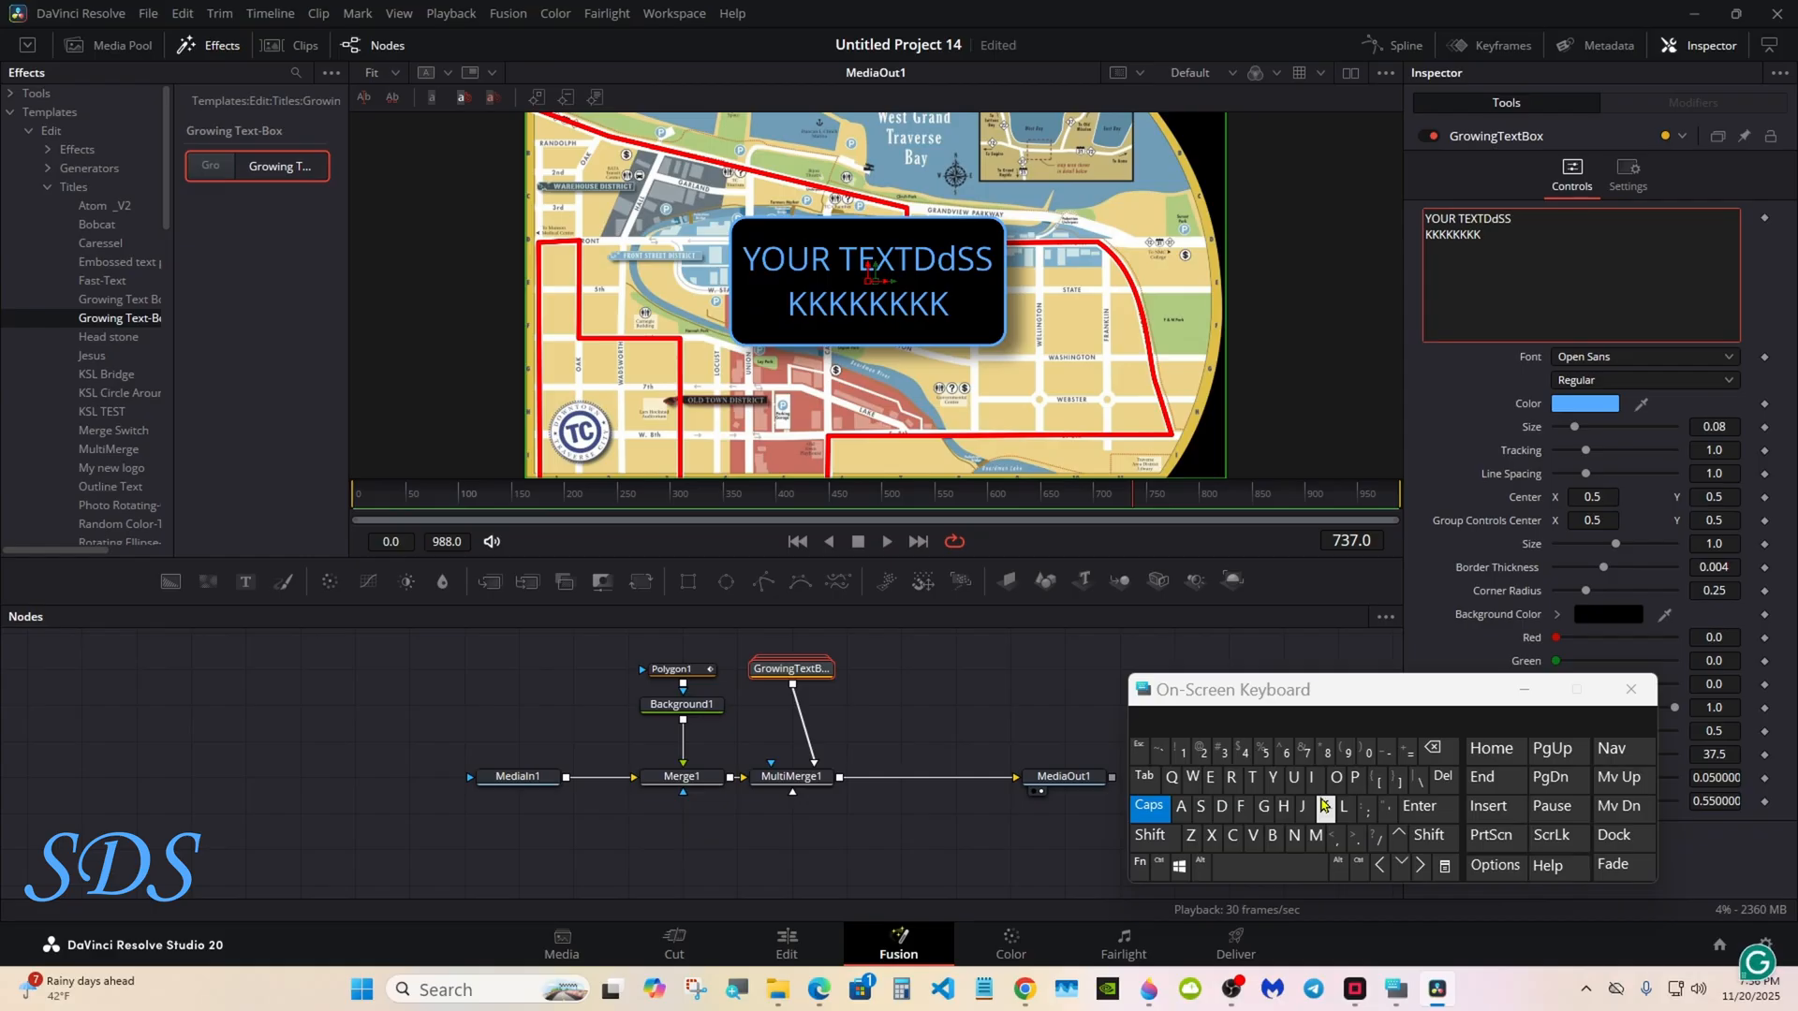
# Clear the title's existing text and start the new text as "E Fr"
pyautogui.moveTo(1439, 747); pyautogui.dragTo(1442, 747)
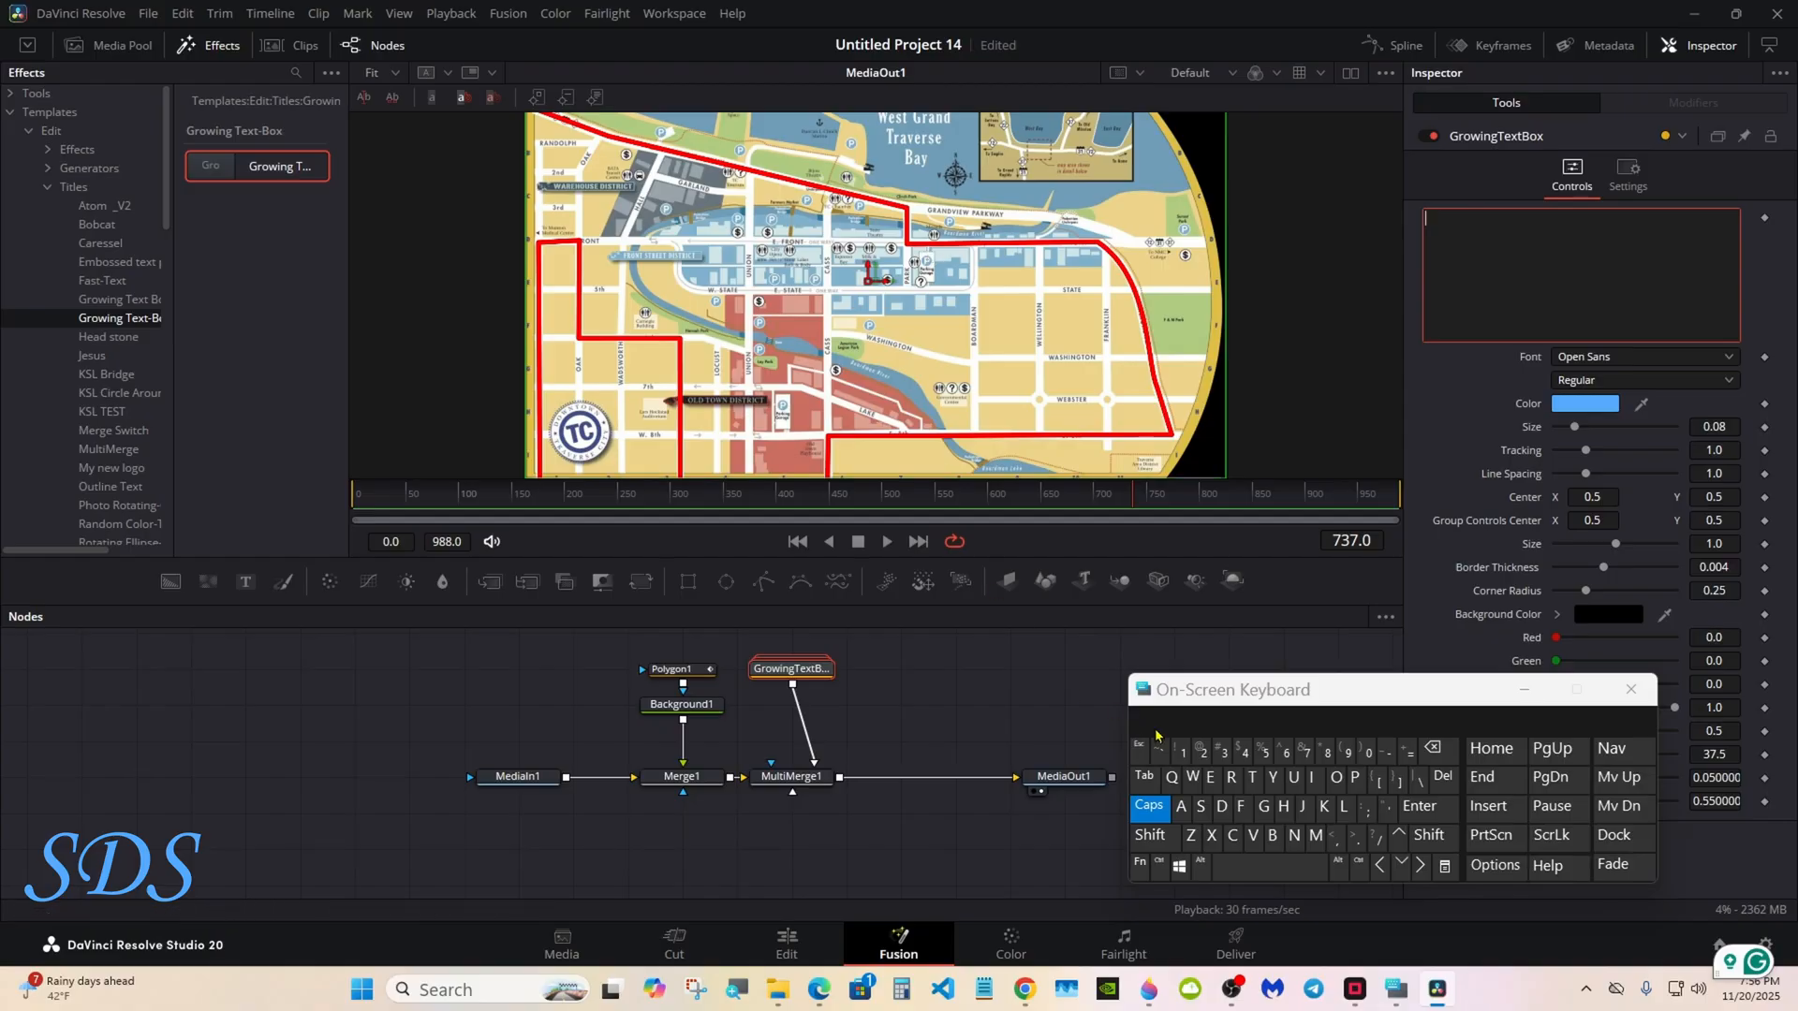
pyautogui.click(1209, 777)
pyautogui.click(1150, 835)
pyautogui.click(1255, 866)
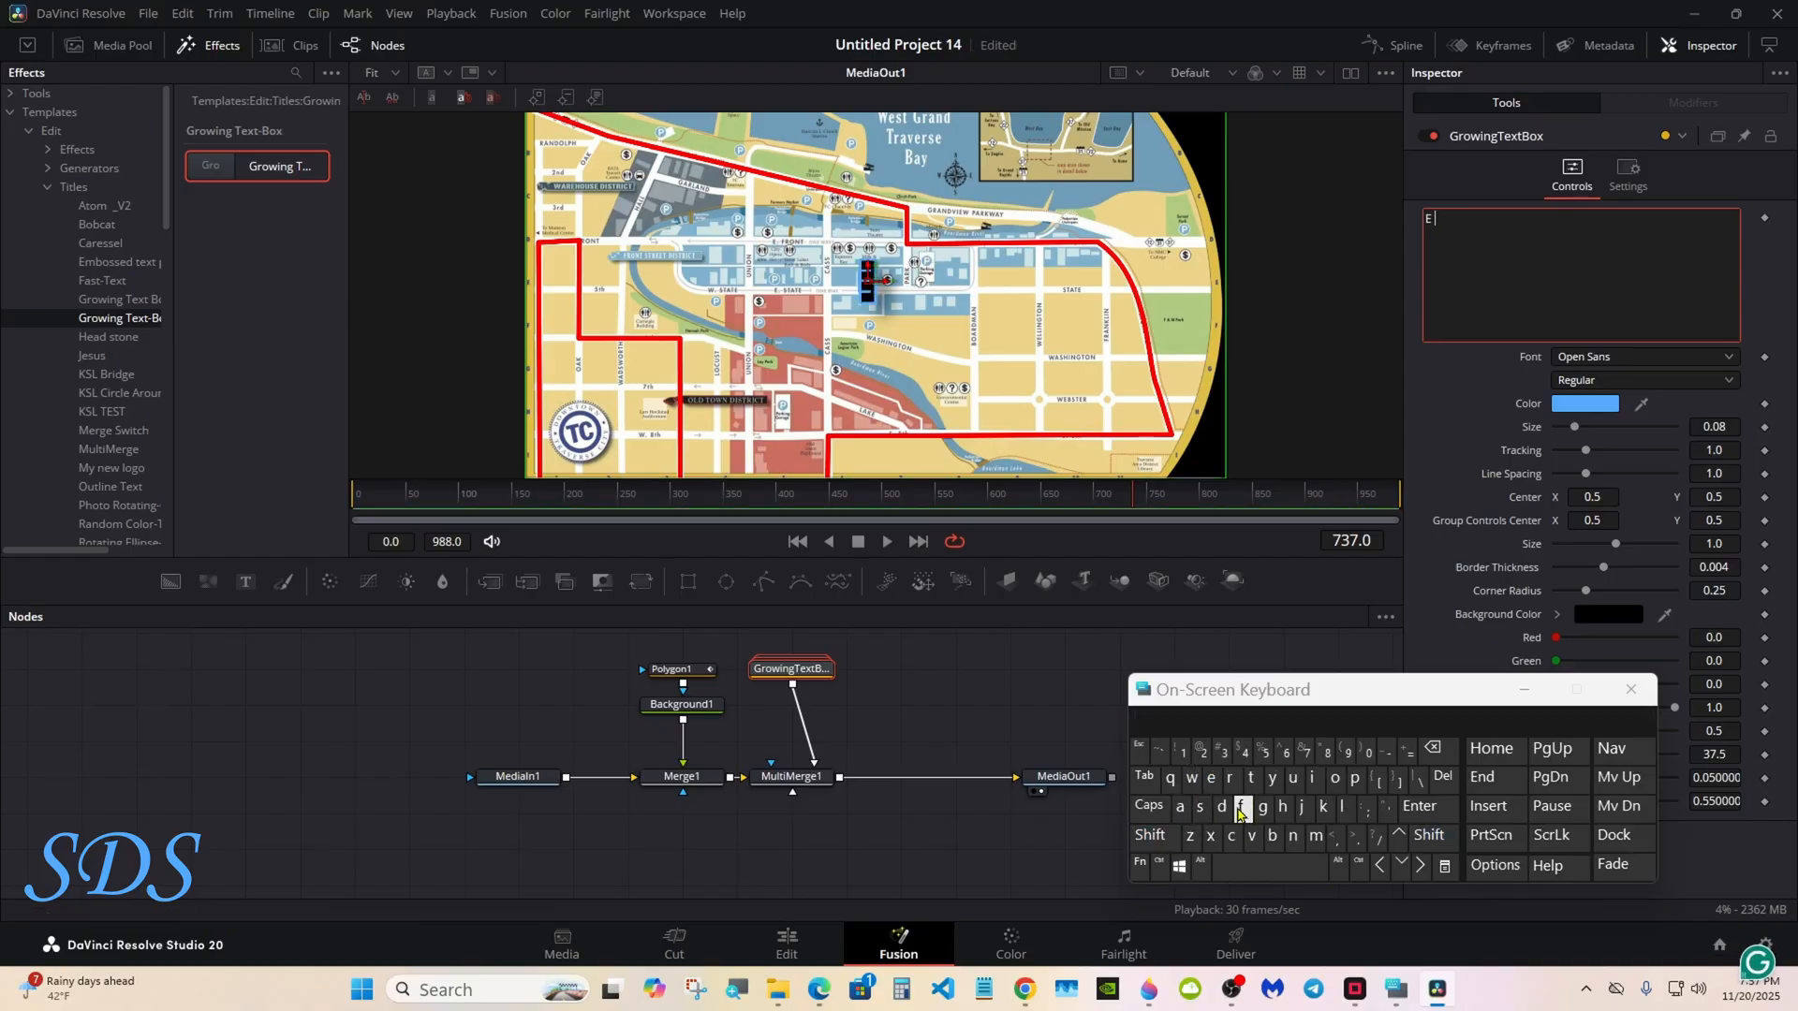
pyautogui.click(1150, 835)
pyautogui.click(1240, 806)
pyautogui.click(1229, 777)
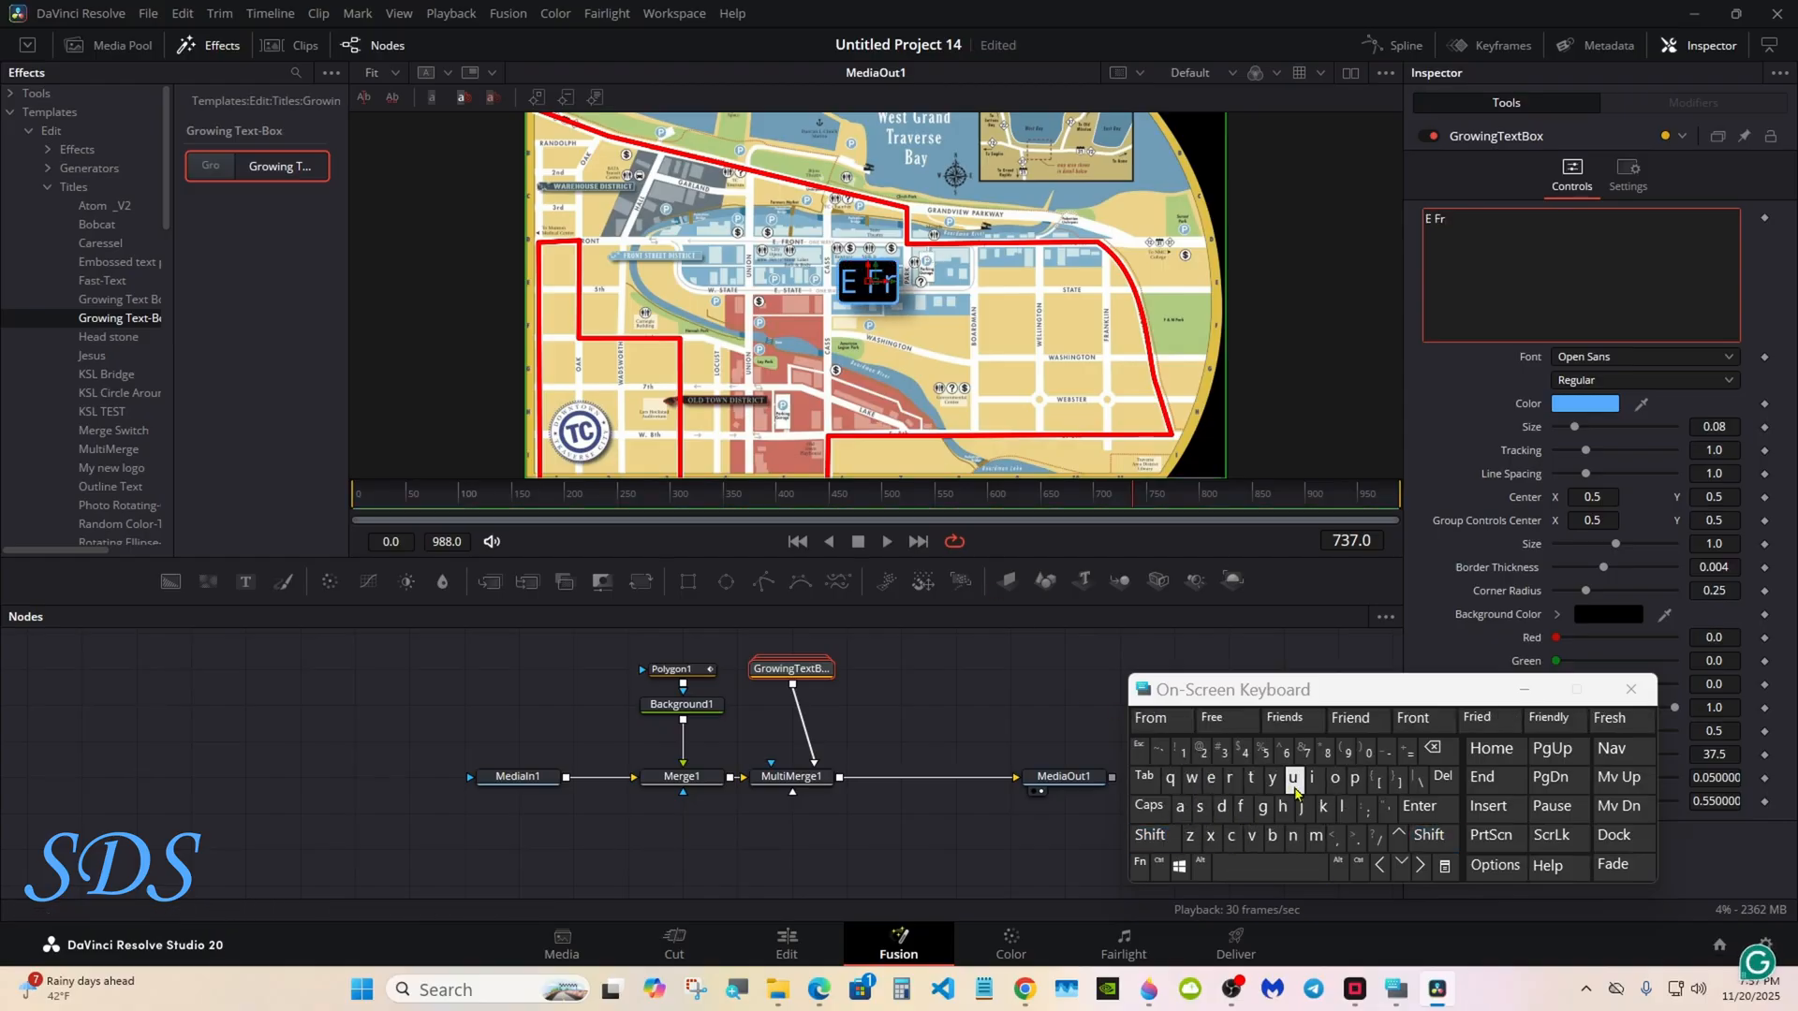
# Delete the lowercase letters and complete the title's text in capitals as "E FRONT ST"
pyautogui.click(1433, 747)
pyautogui.click(1432, 747)
pyautogui.click(1433, 747)
pyautogui.click(1149, 805)
pyautogui.click(1230, 777)
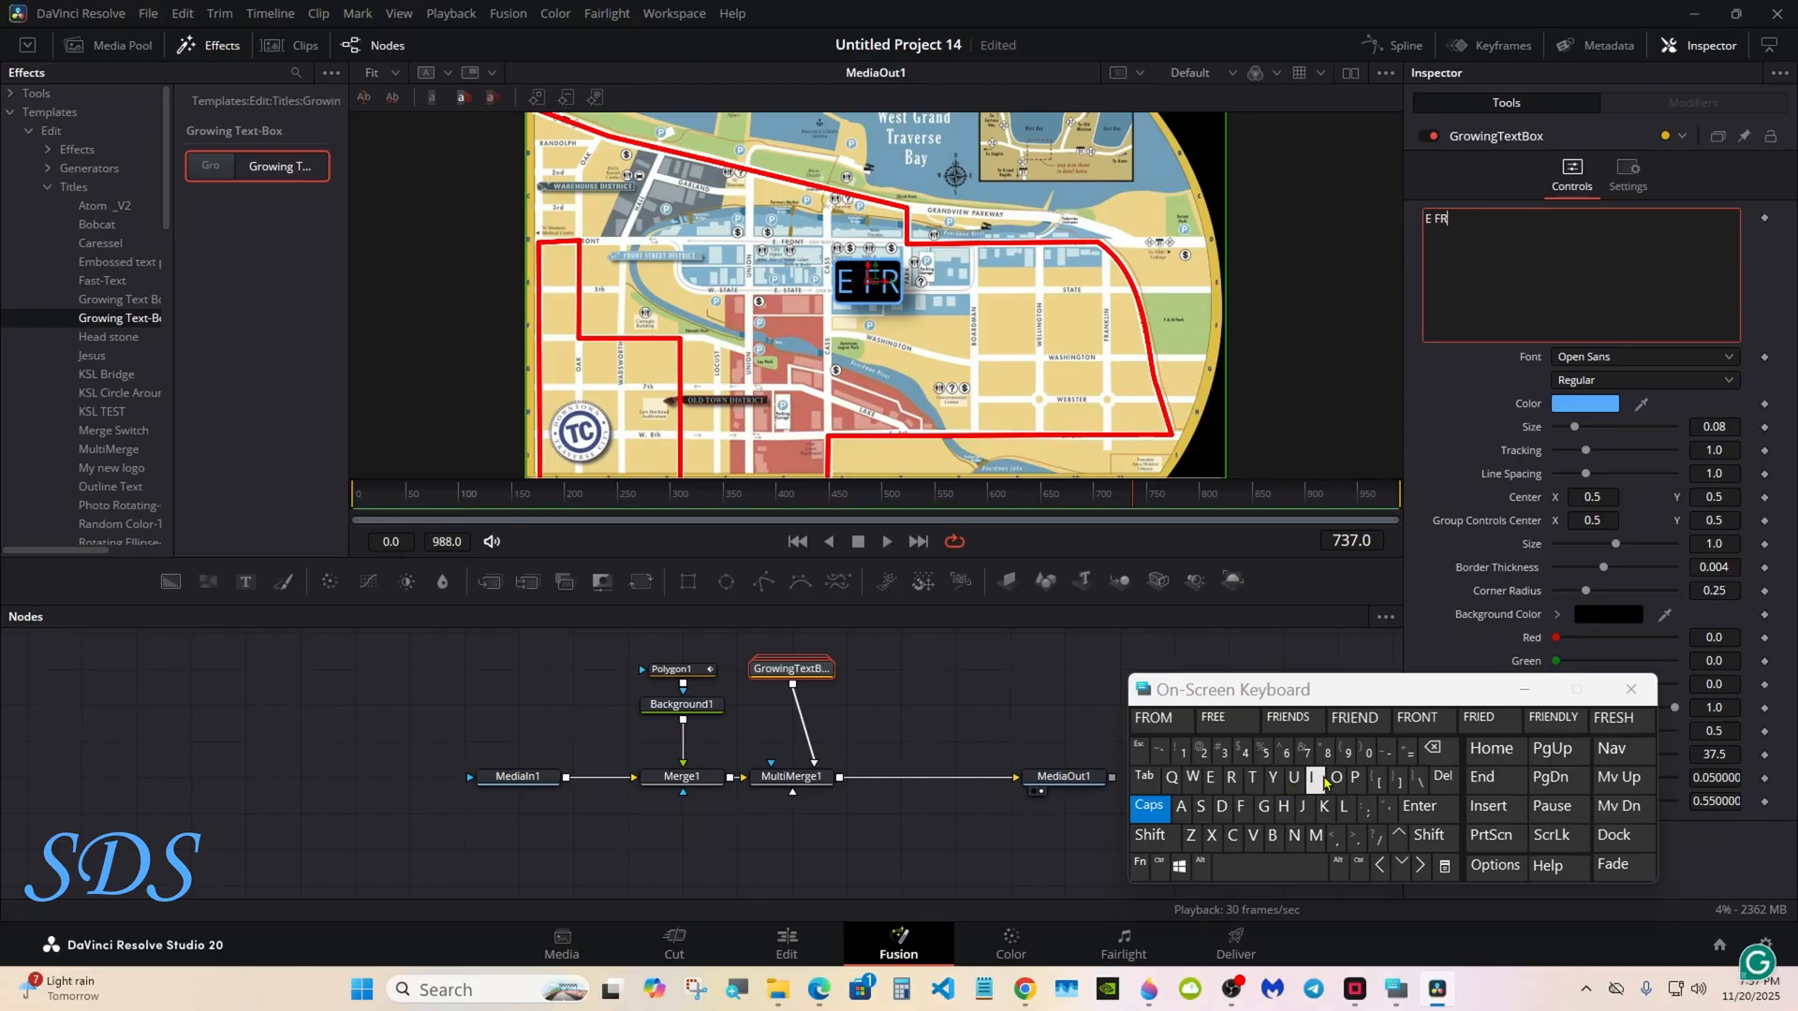
pyautogui.click(1335, 777)
pyautogui.click(1293, 836)
pyautogui.click(1252, 777)
pyautogui.click(1269, 866)
pyautogui.click(1200, 806)
pyautogui.click(1252, 777)
pyautogui.moveTo(1287, 690); pyautogui.dragTo(1119, 742)
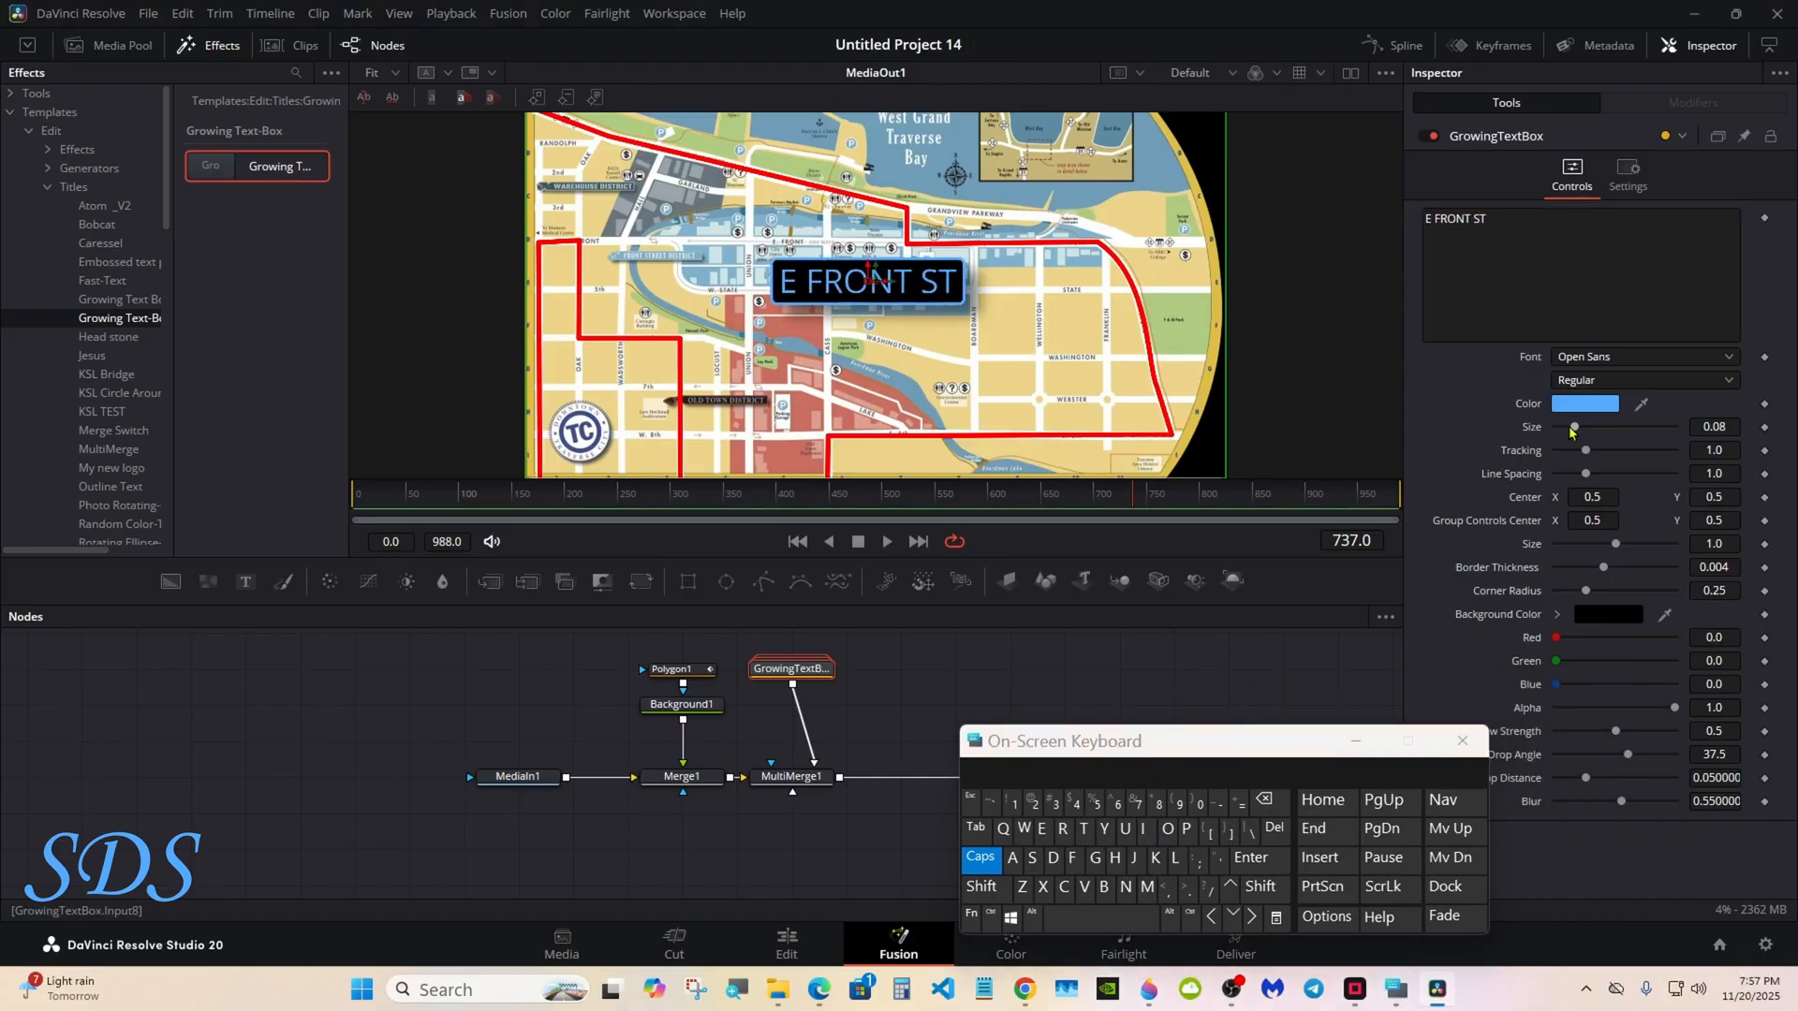
# Reduce the E FRONT ST title's text Size to 0.0512 and move its Group Controls Center to X 0.652, Y 0.659
pyautogui.moveTo(1578, 437); pyautogui.dragTo(1573, 459)
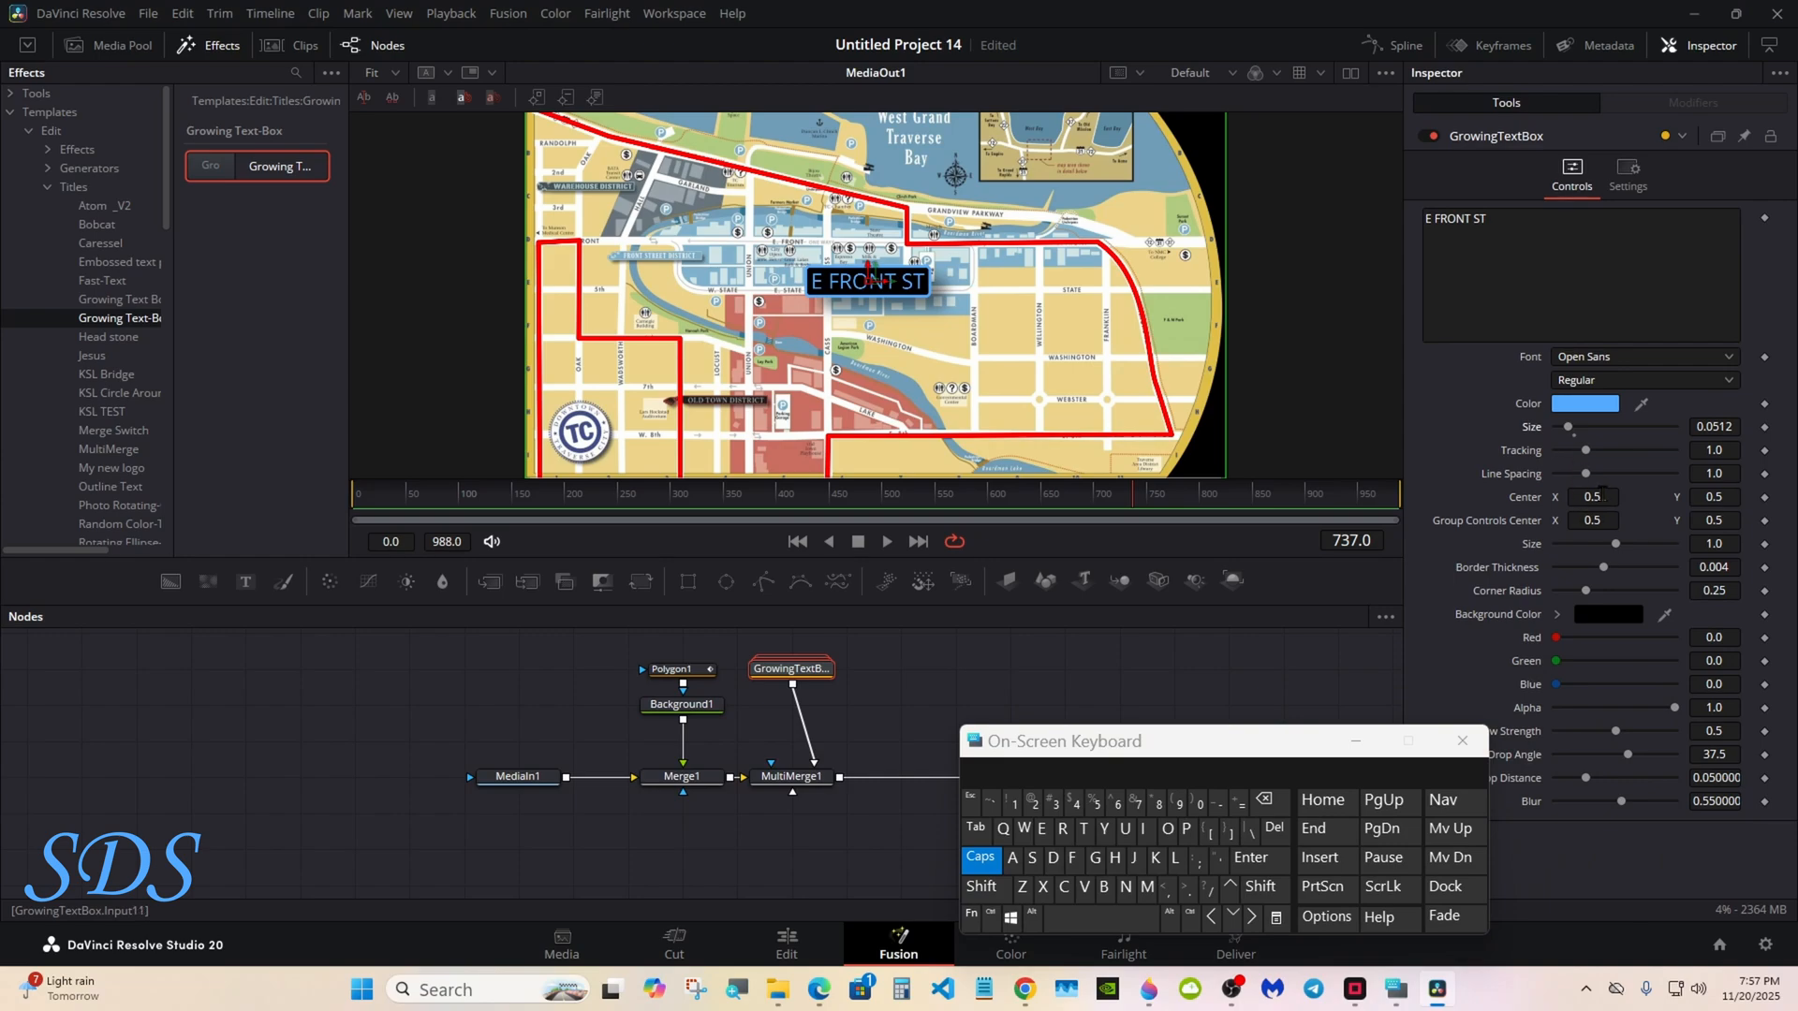
pyautogui.moveTo(869, 275); pyautogui.dragTo(935, 277)
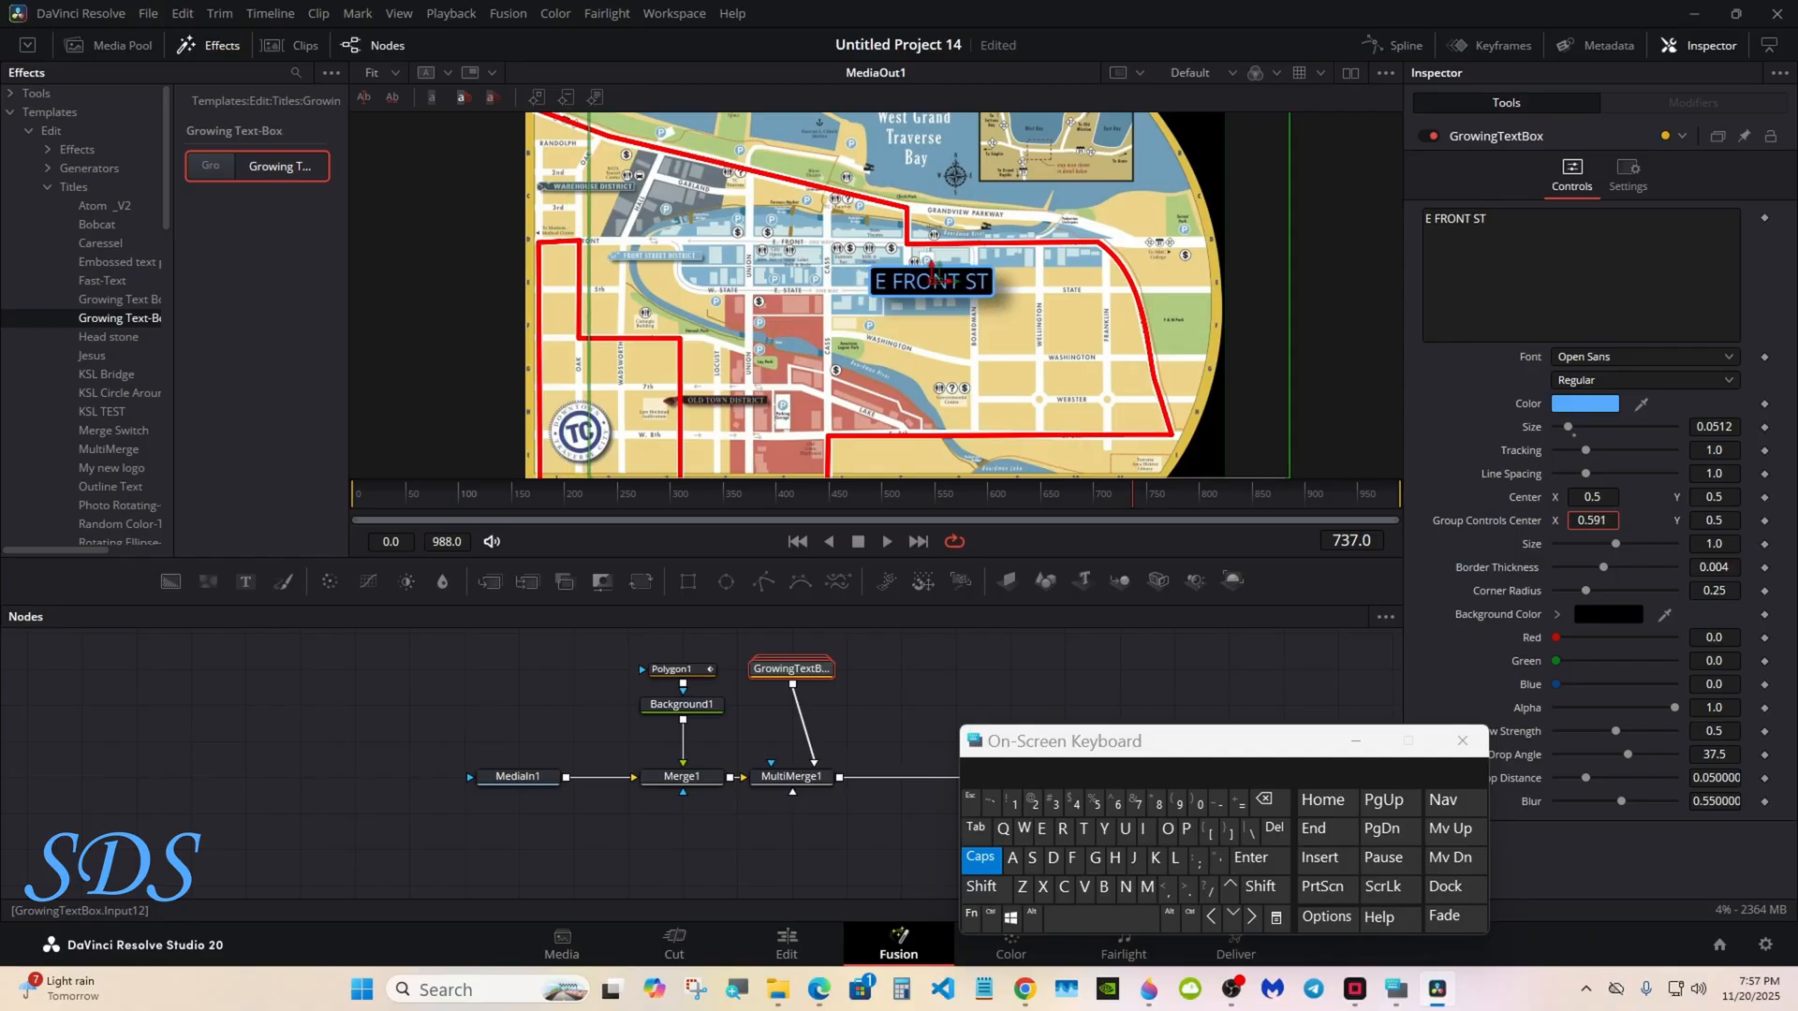
pyautogui.moveTo(1592, 497); pyautogui.dragTo(1536, 512)
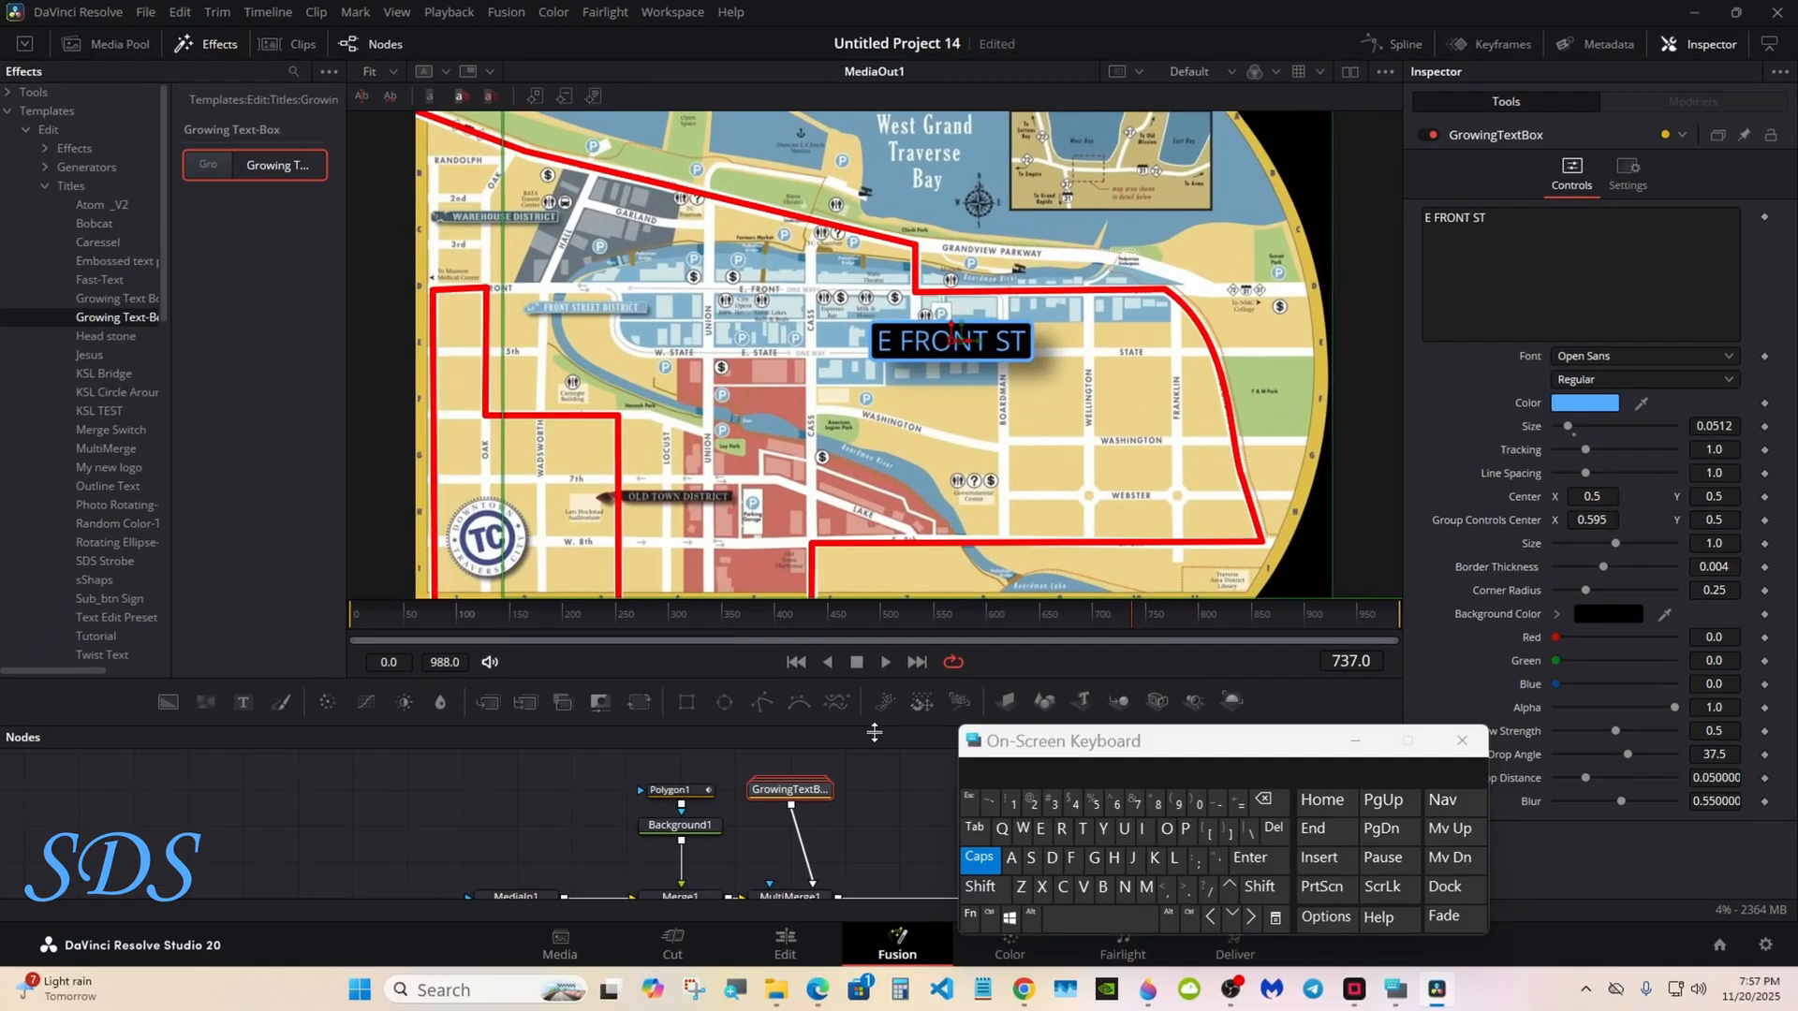
pyautogui.hotkey('ctrl', 'z')
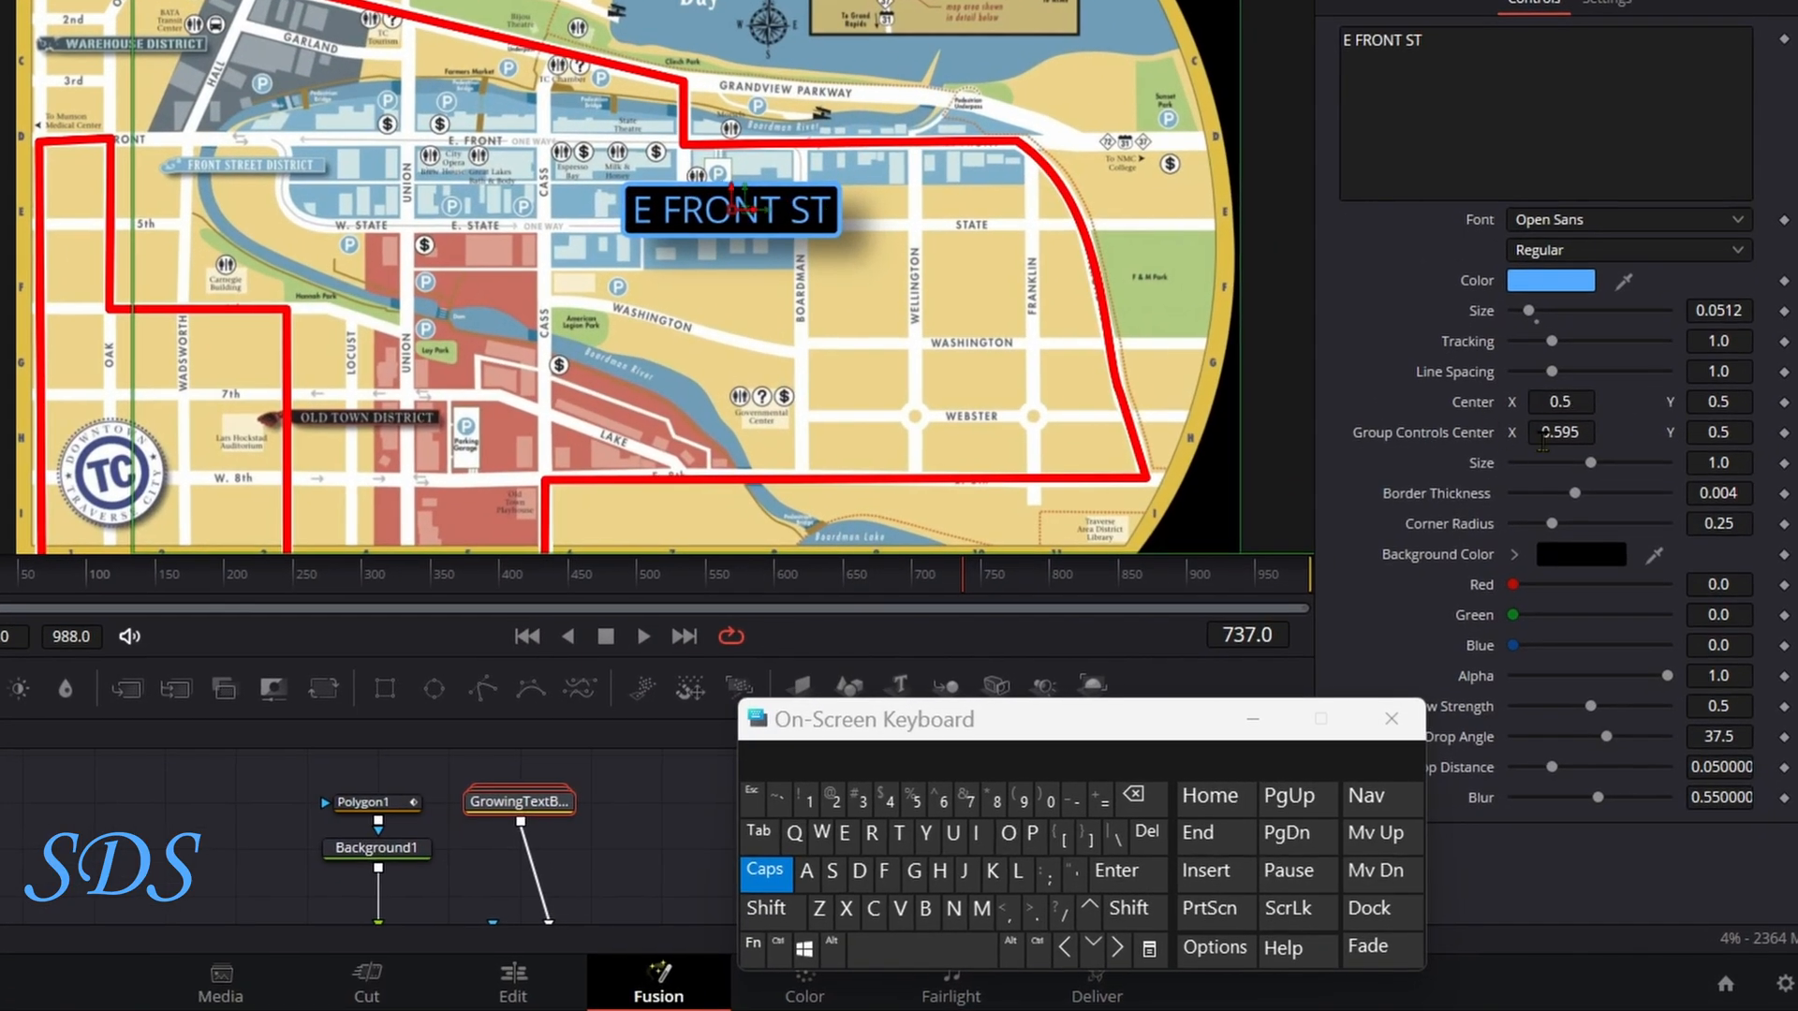
pyautogui.moveTo(1543, 442); pyautogui.dragTo(1572, 445)
pyautogui.moveTo(1709, 433); pyautogui.dragTo(1671, 442)
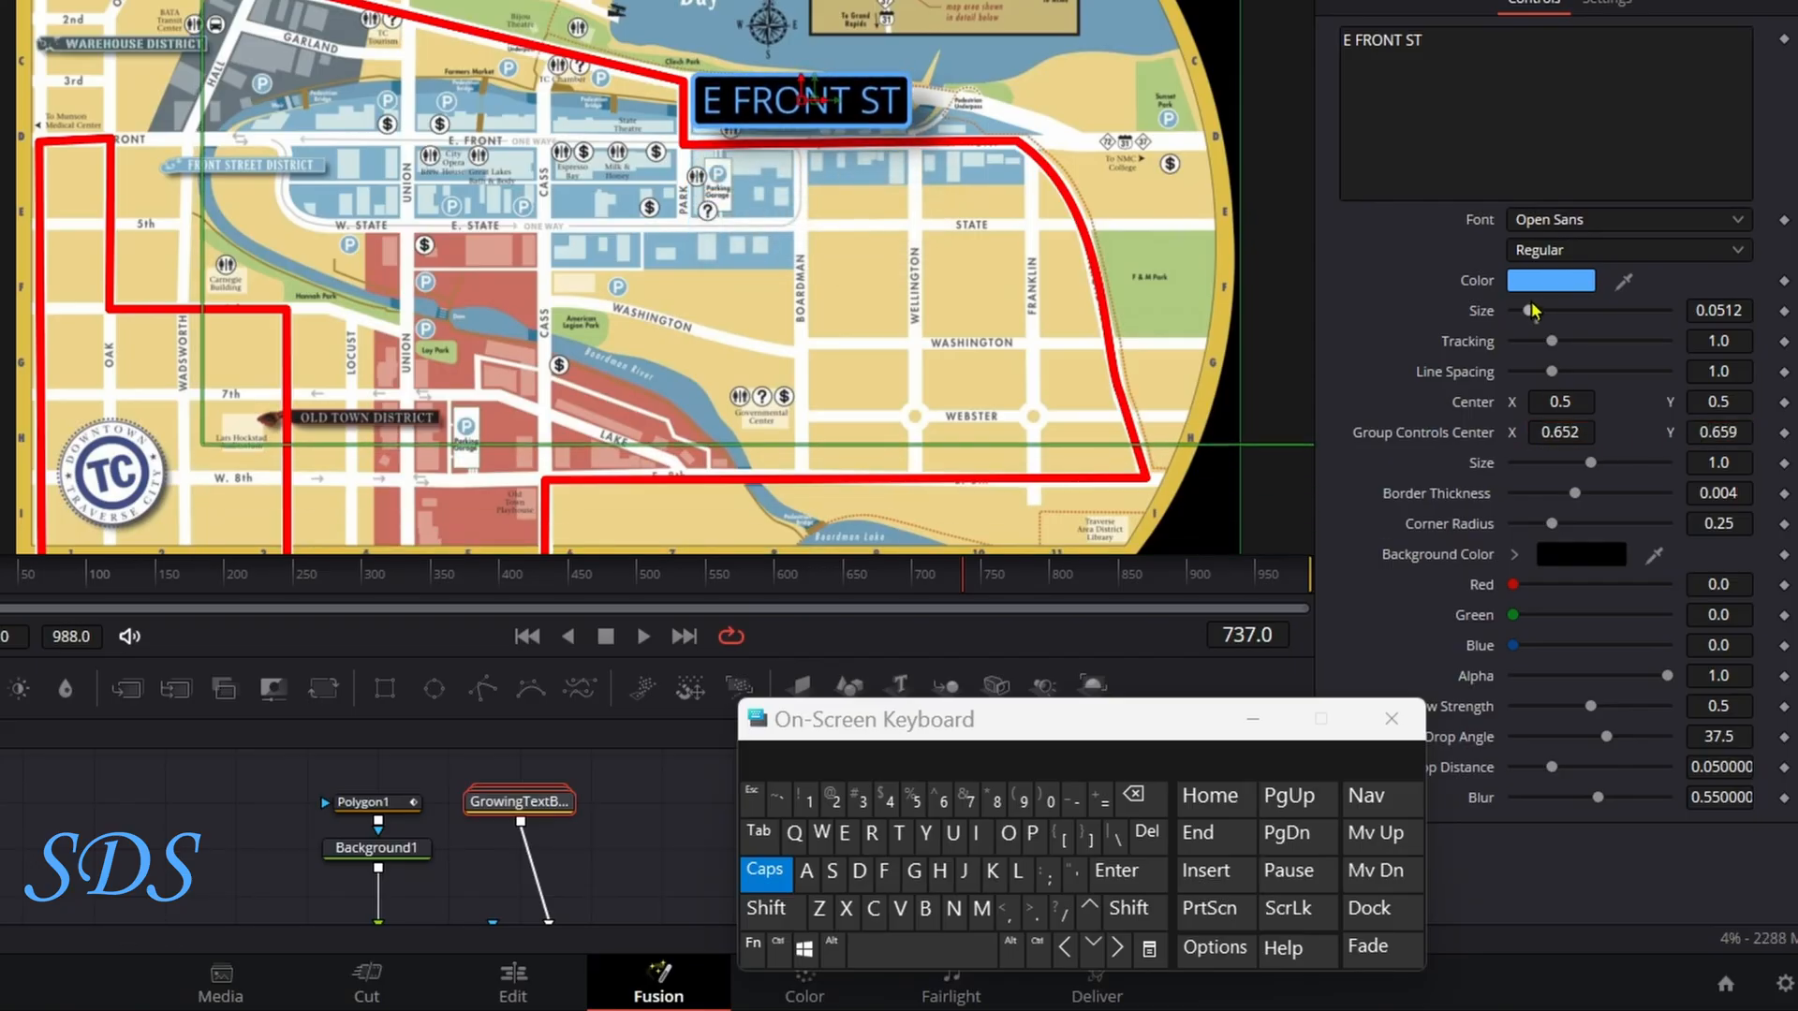
# Set the title's text Size to 0.0 and move the playhead to Polygon1's Length keyframe at frame 100
pyautogui.moveTo(1533, 310); pyautogui.dragTo(1485, 319)
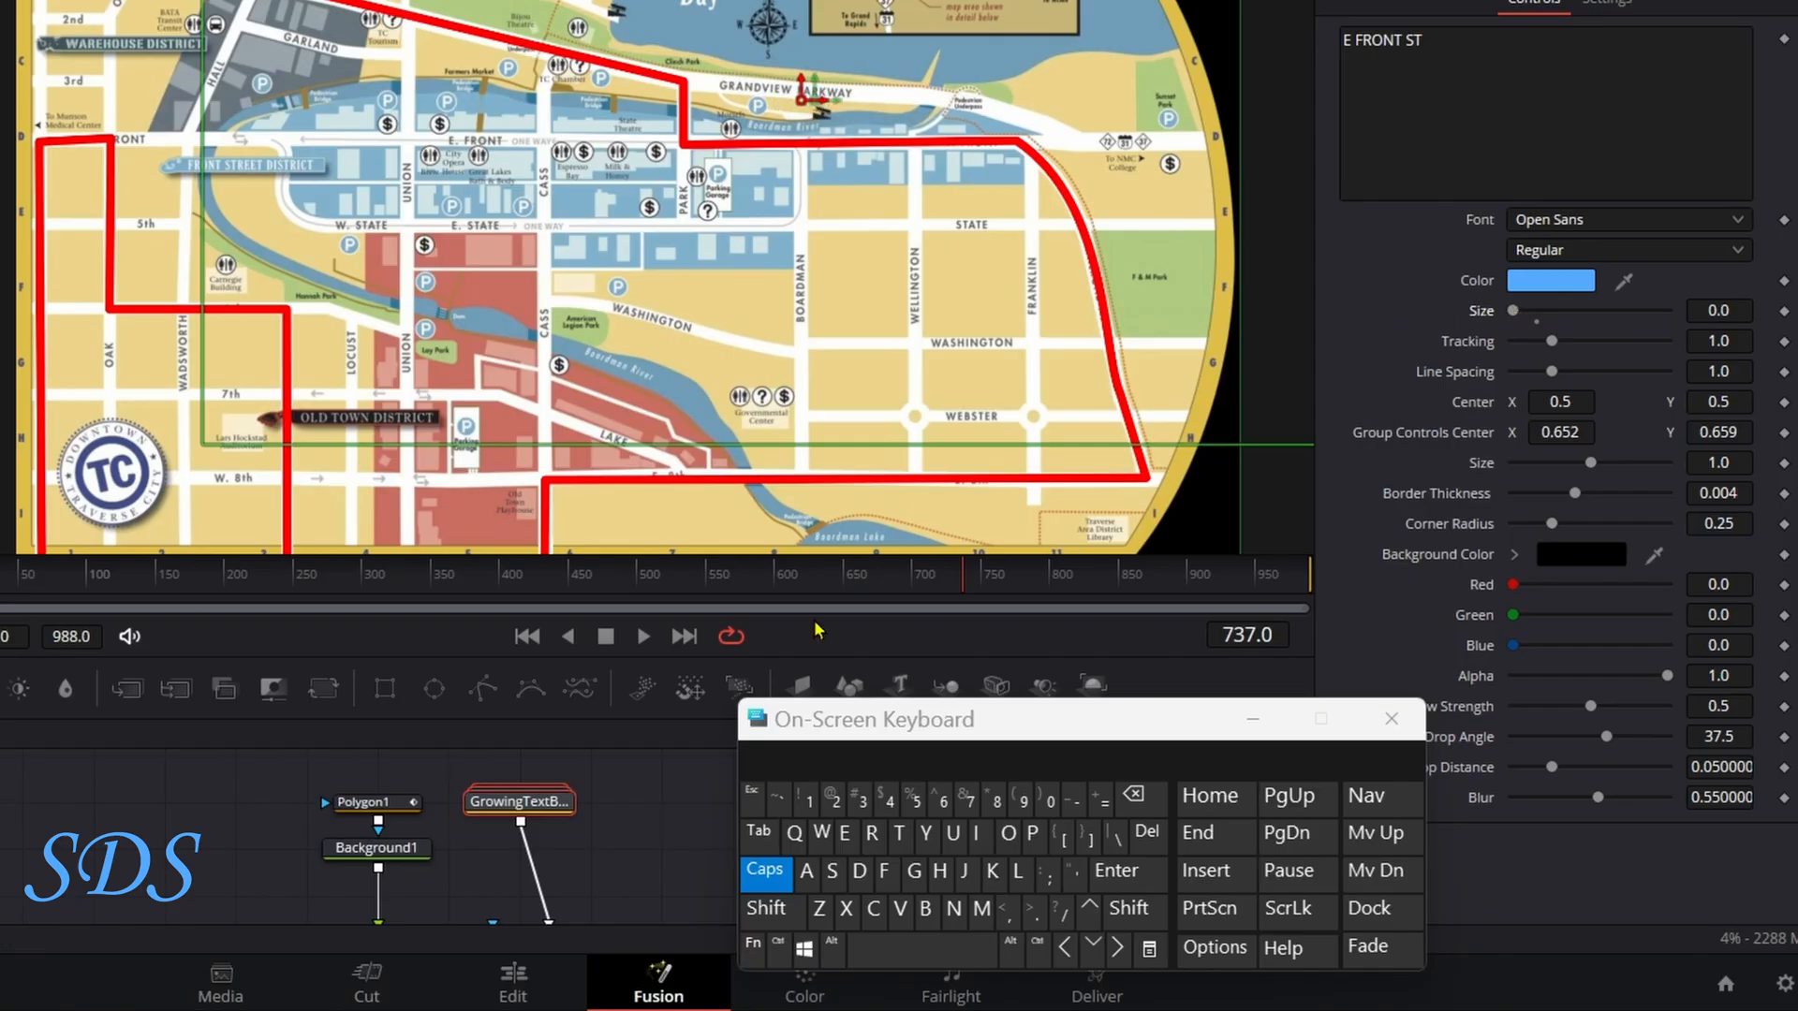
pyautogui.click(766, 871)
pyautogui.click(365, 802)
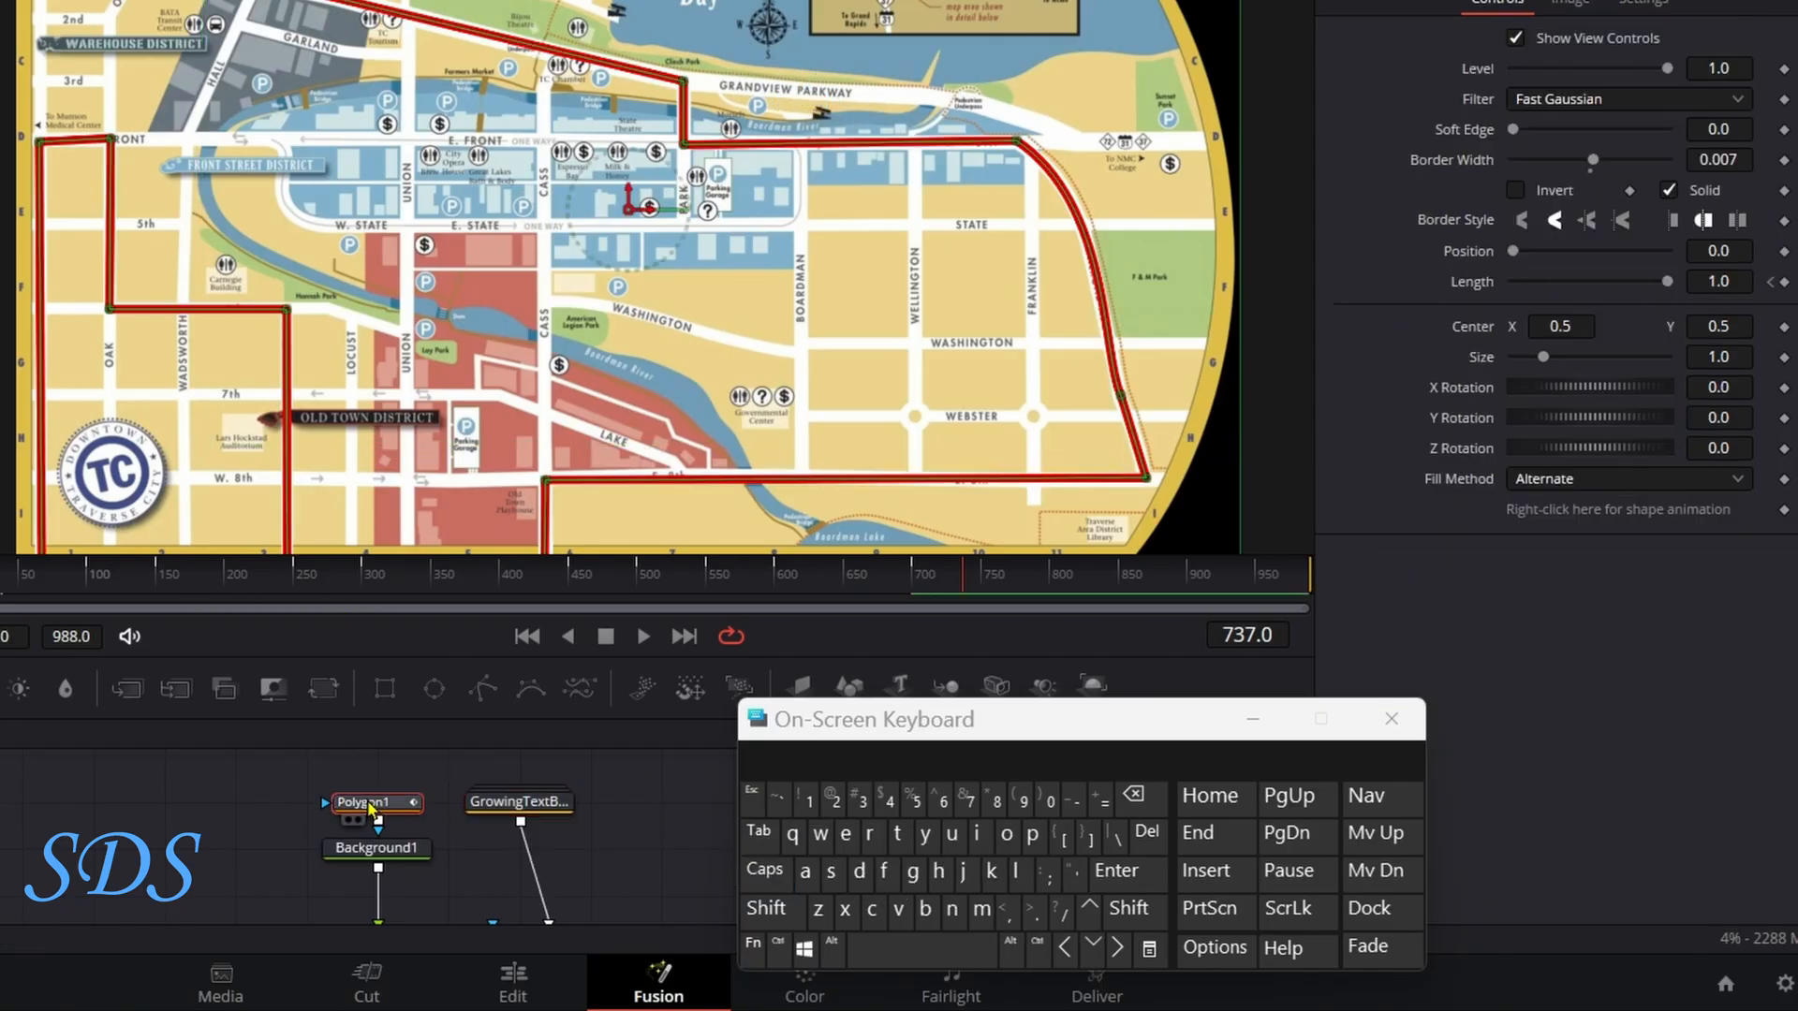
pyautogui.click(39, 587)
pyautogui.moveTo(42, 590); pyautogui.dragTo(92, 580)
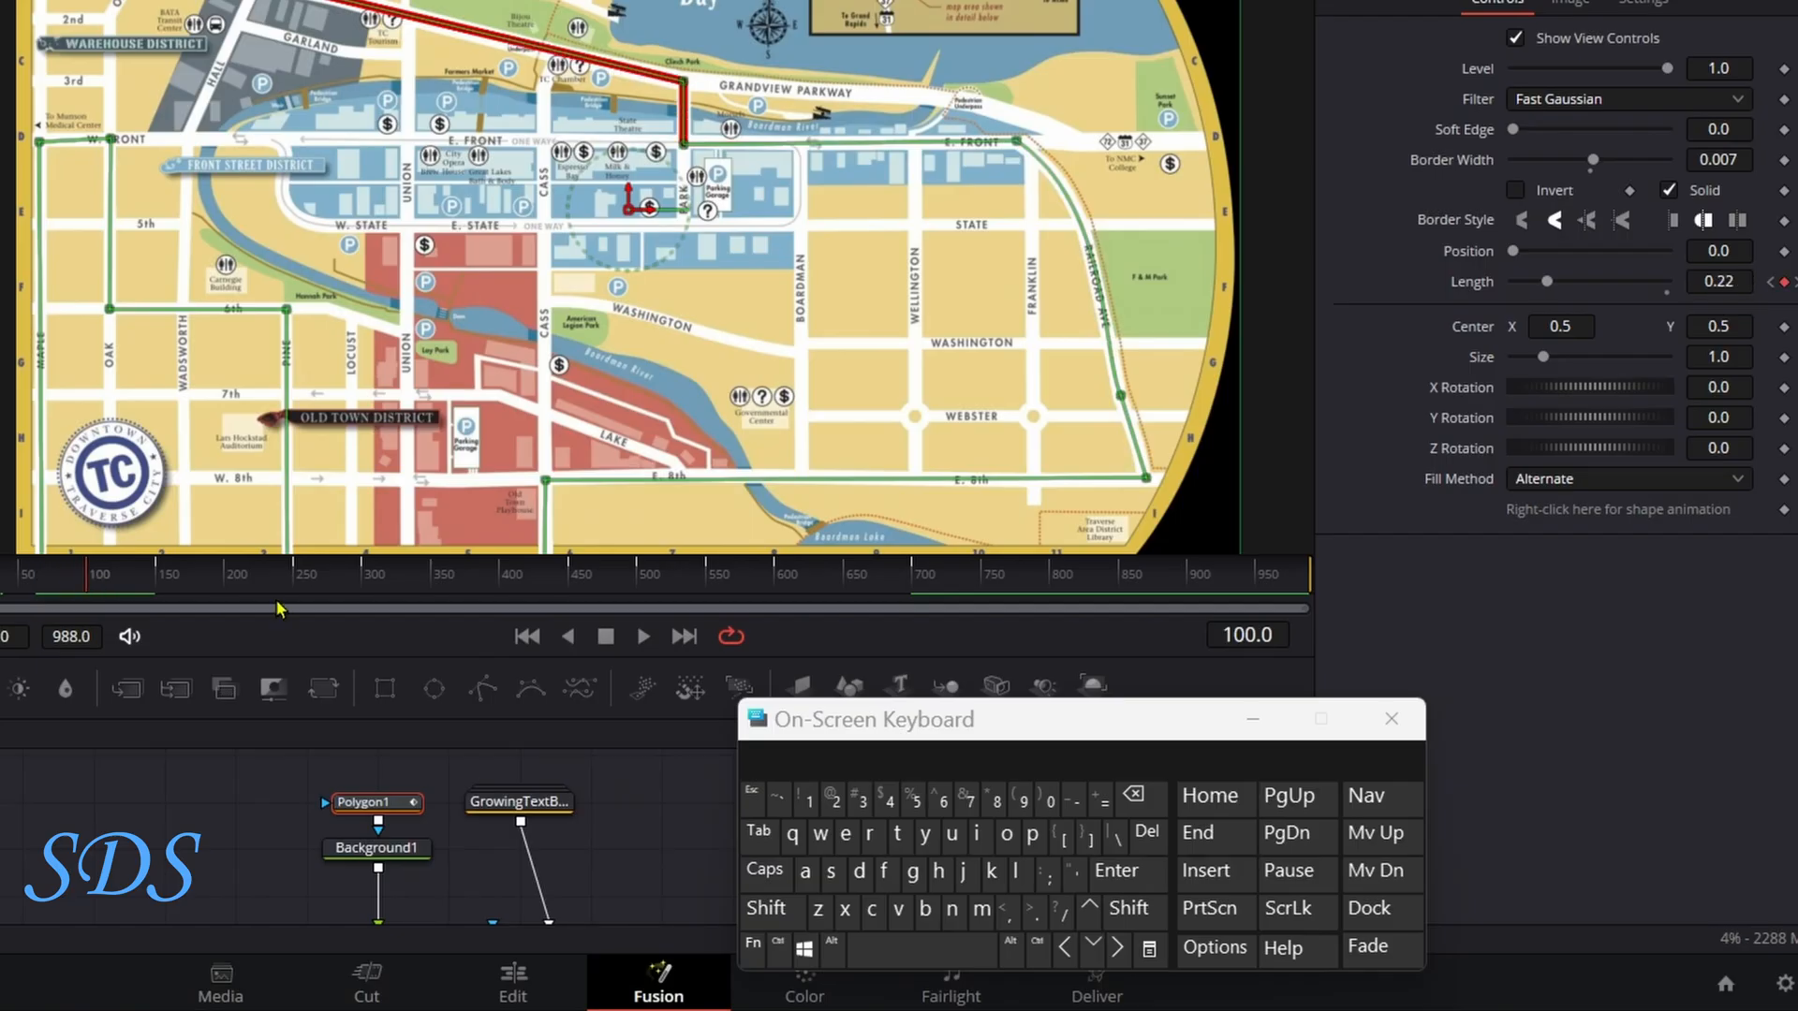
# Step back to frame 95 and keyframe the title's text Size there at 0.0
pyautogui.click(1070, 952)
pyautogui.click(1070, 952)
pyautogui.click(1070, 953)
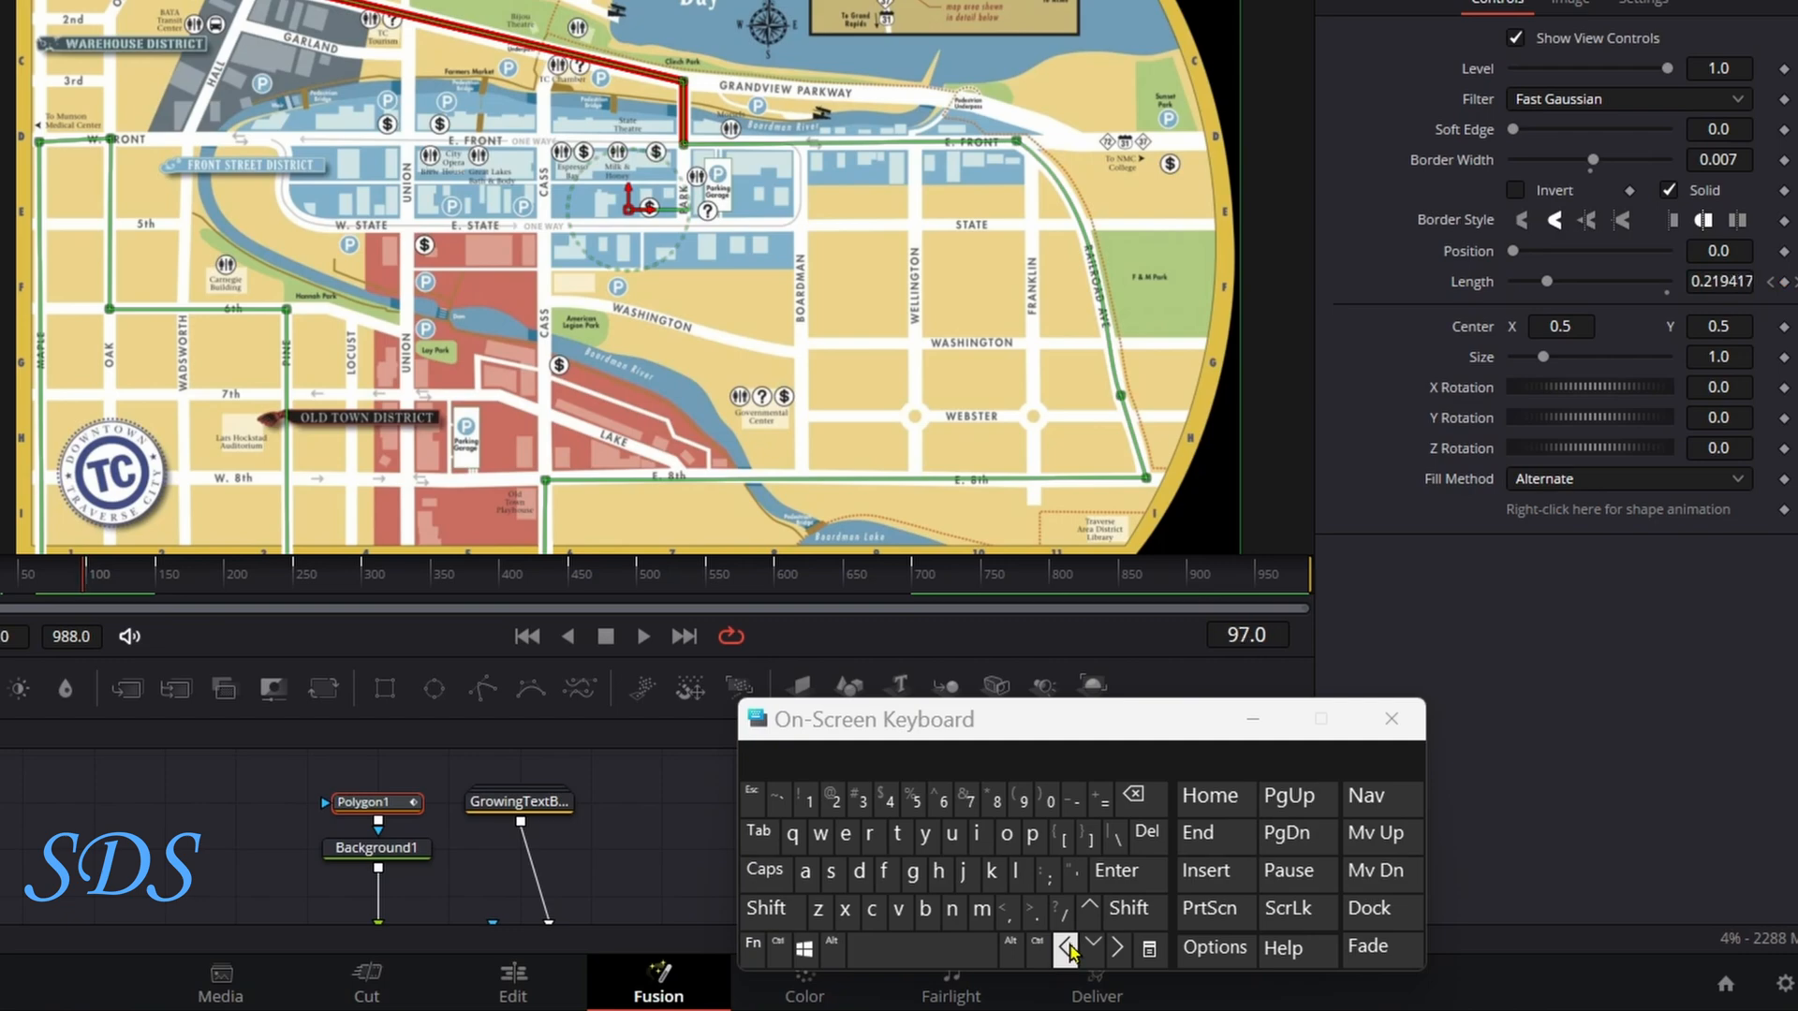
pyautogui.click(1070, 952)
pyautogui.click(1070, 953)
pyautogui.click(519, 801)
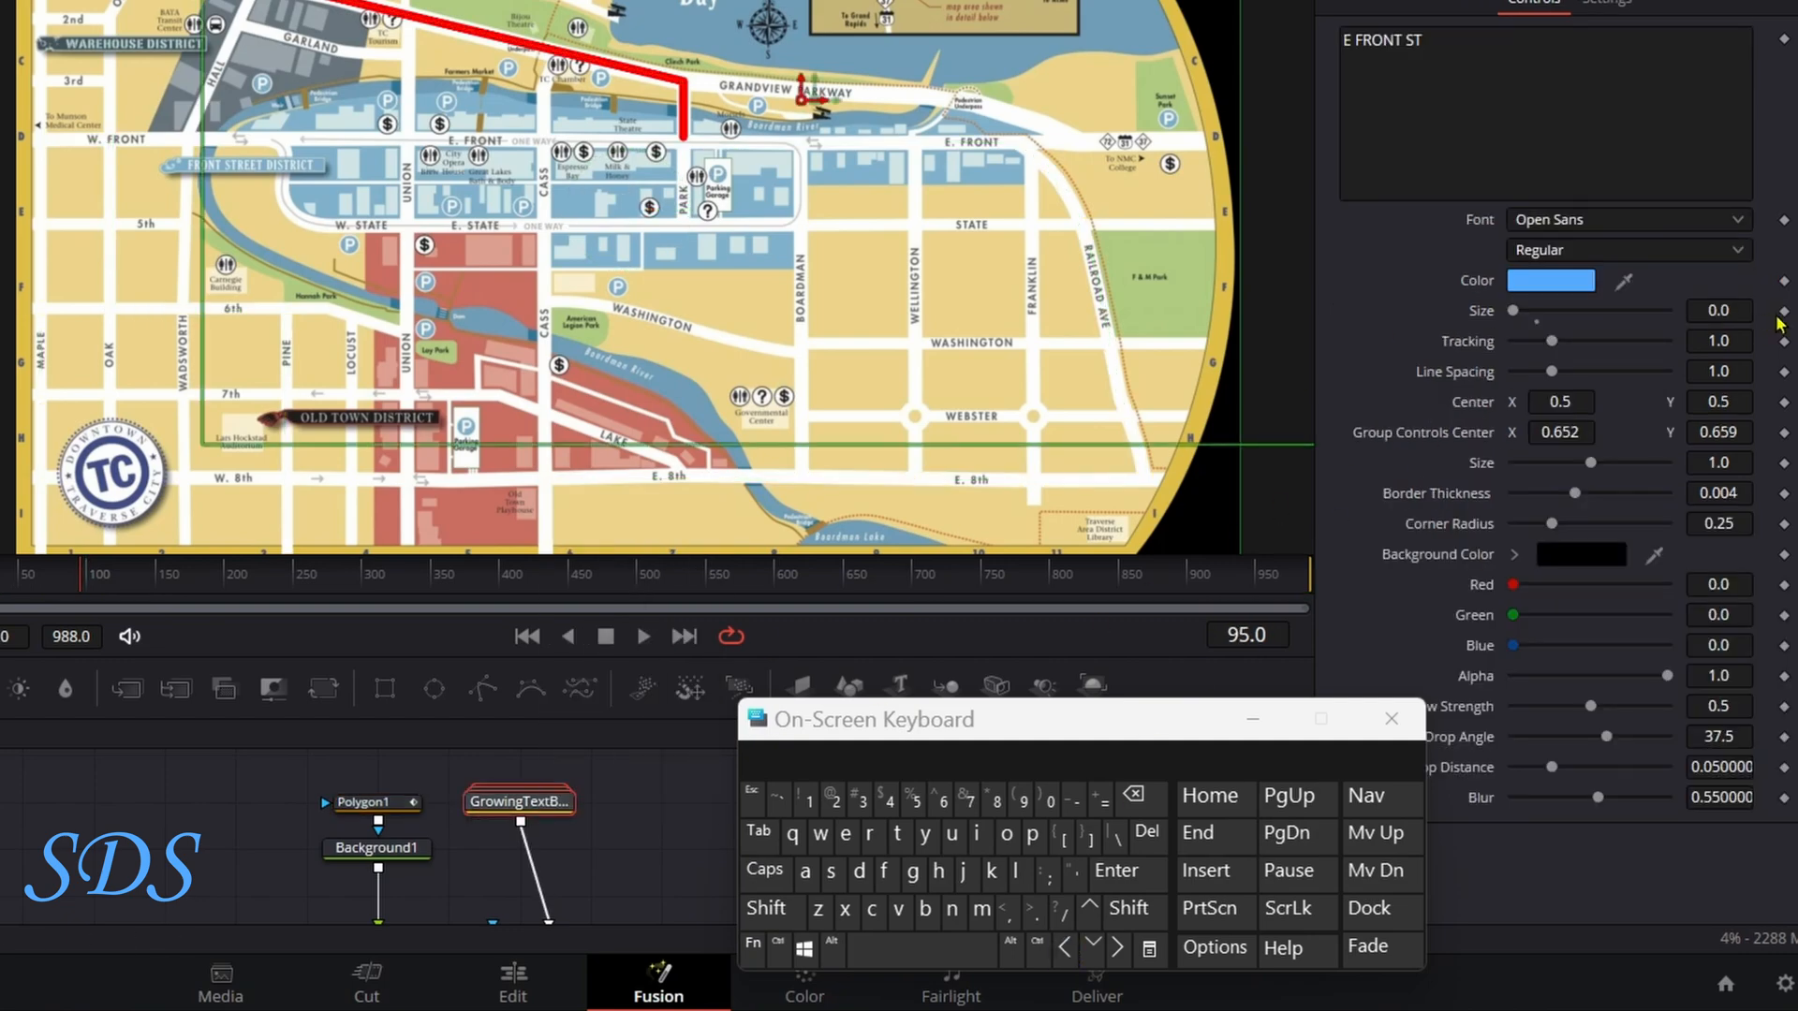
pyautogui.click(1783, 312)
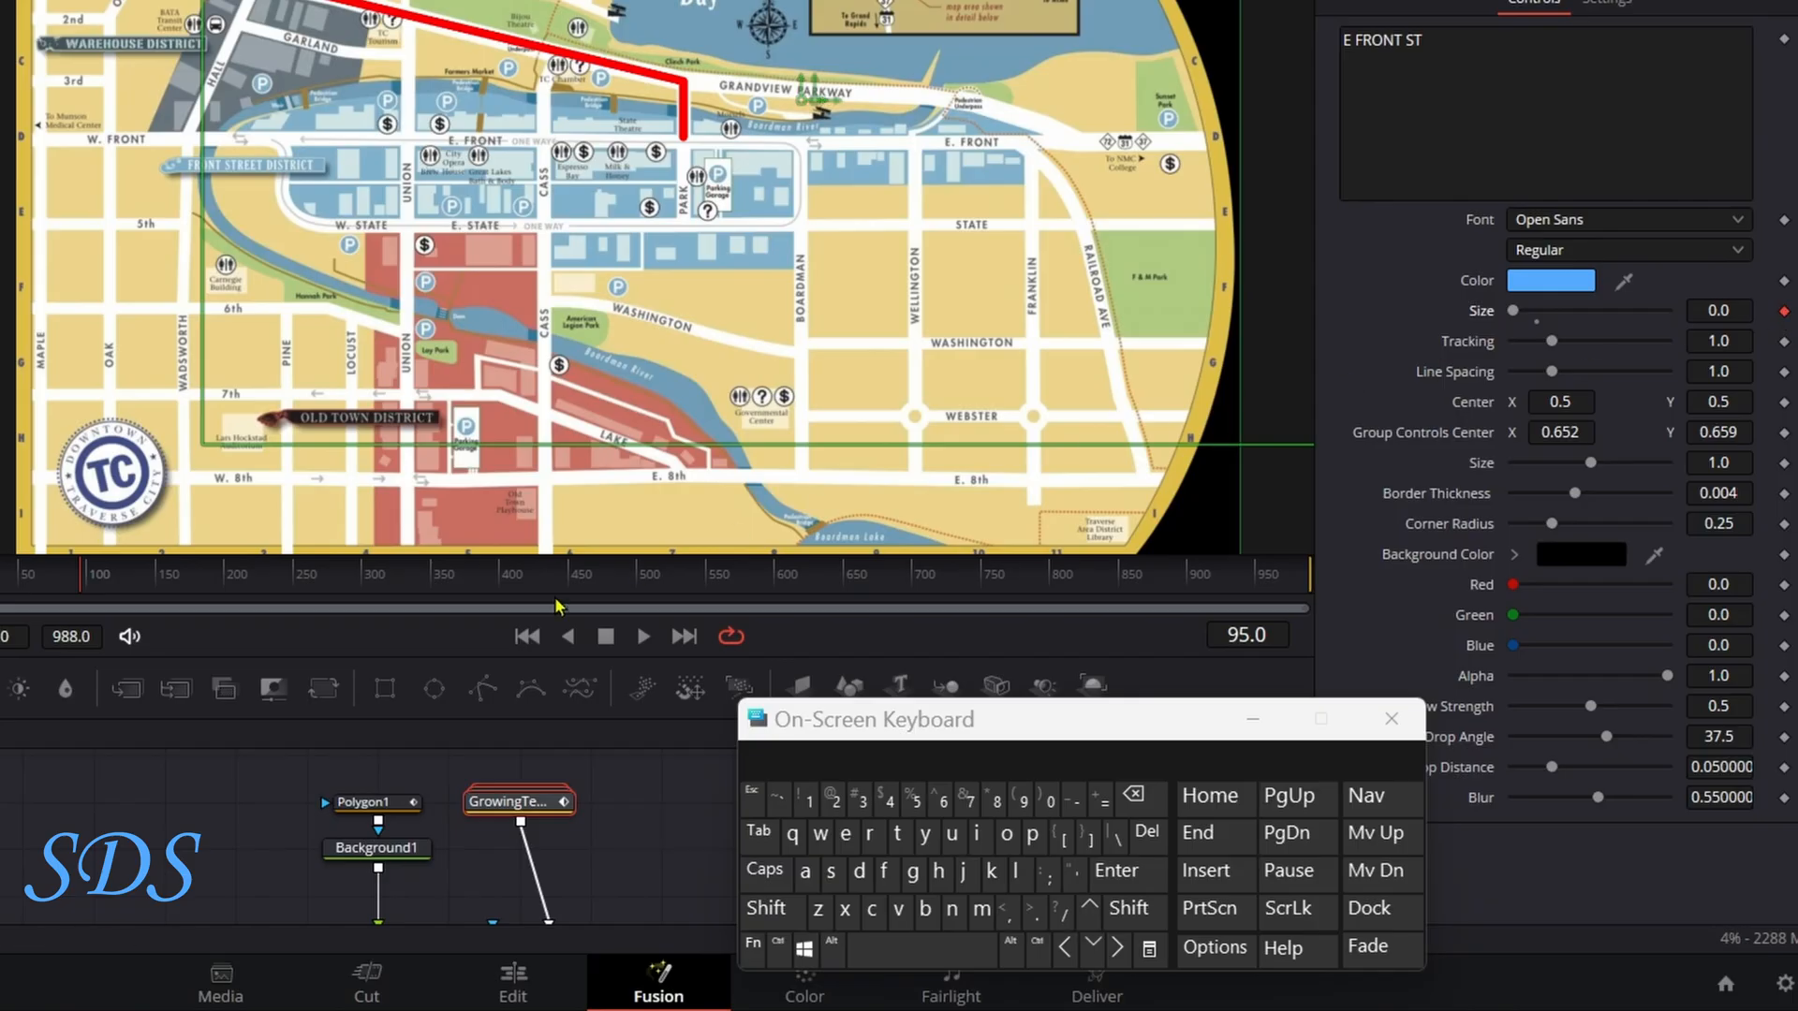
# Keyframe the title's text Size at 0.03 on frame 100 and shift its Group Controls Center X to 0.624
pyautogui.click(370, 807)
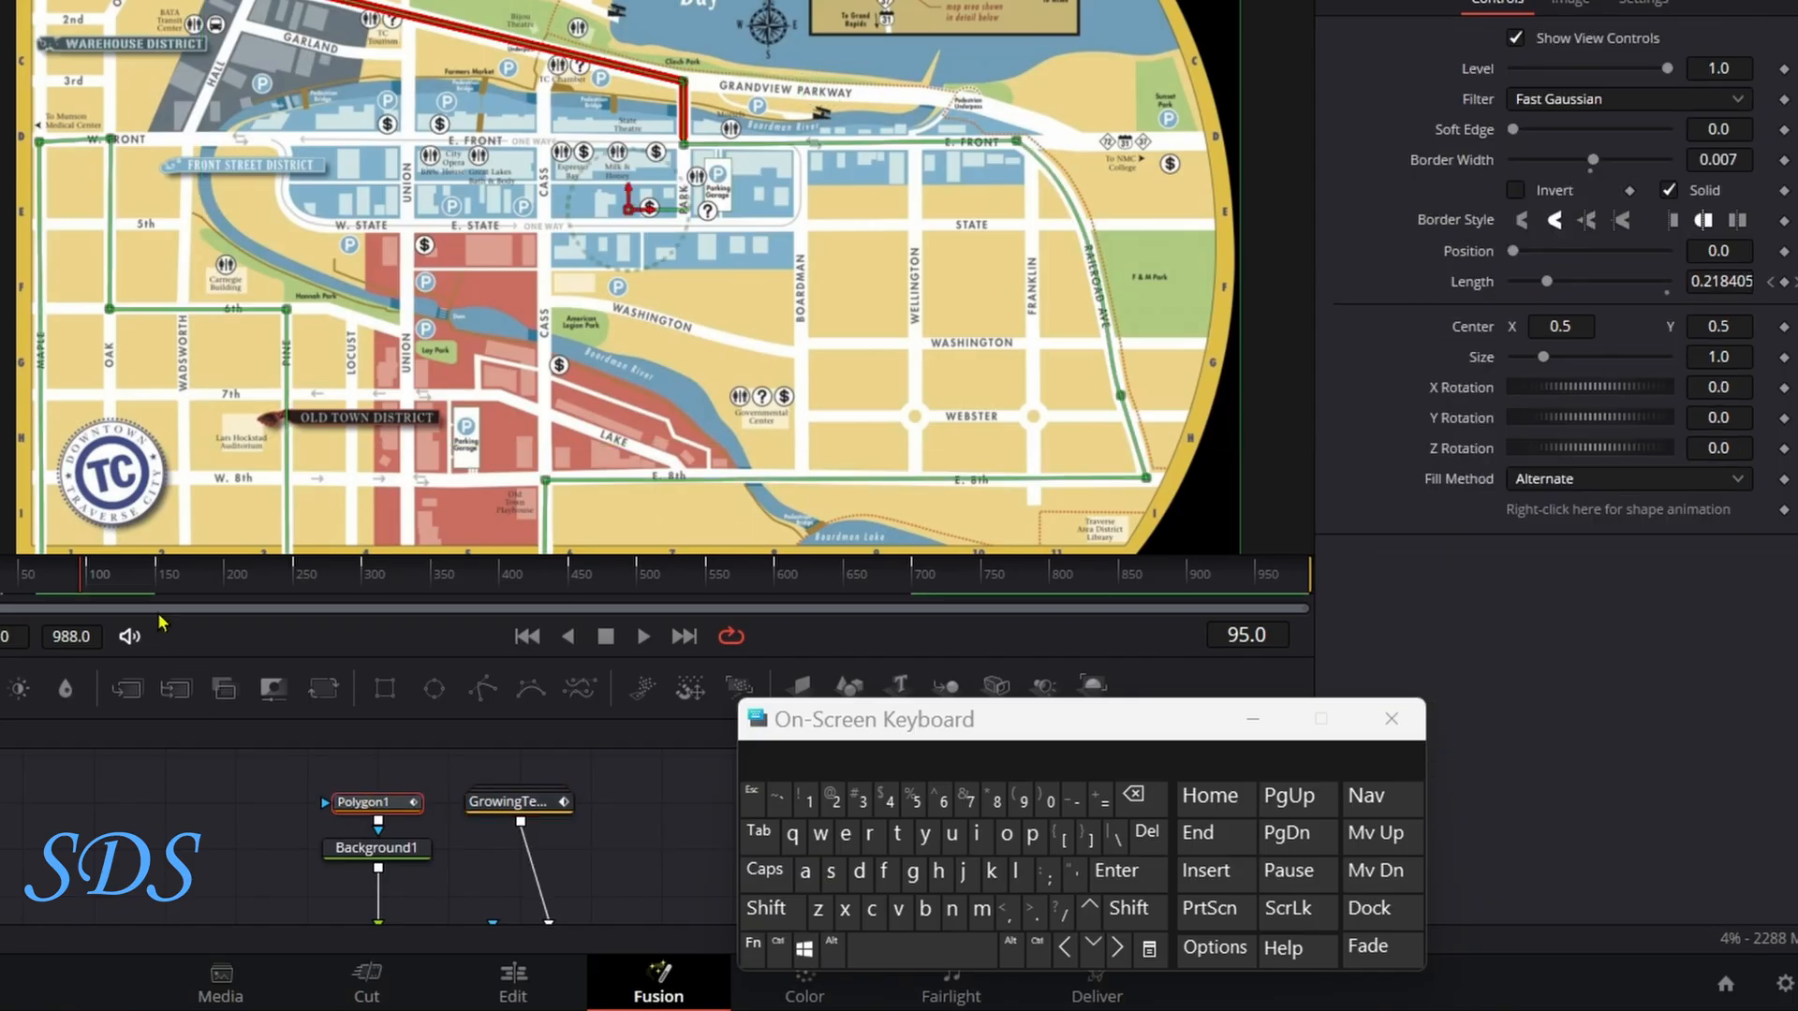
pyautogui.moveTo(84, 581); pyautogui.dragTo(92, 581)
pyautogui.click(482, 802)
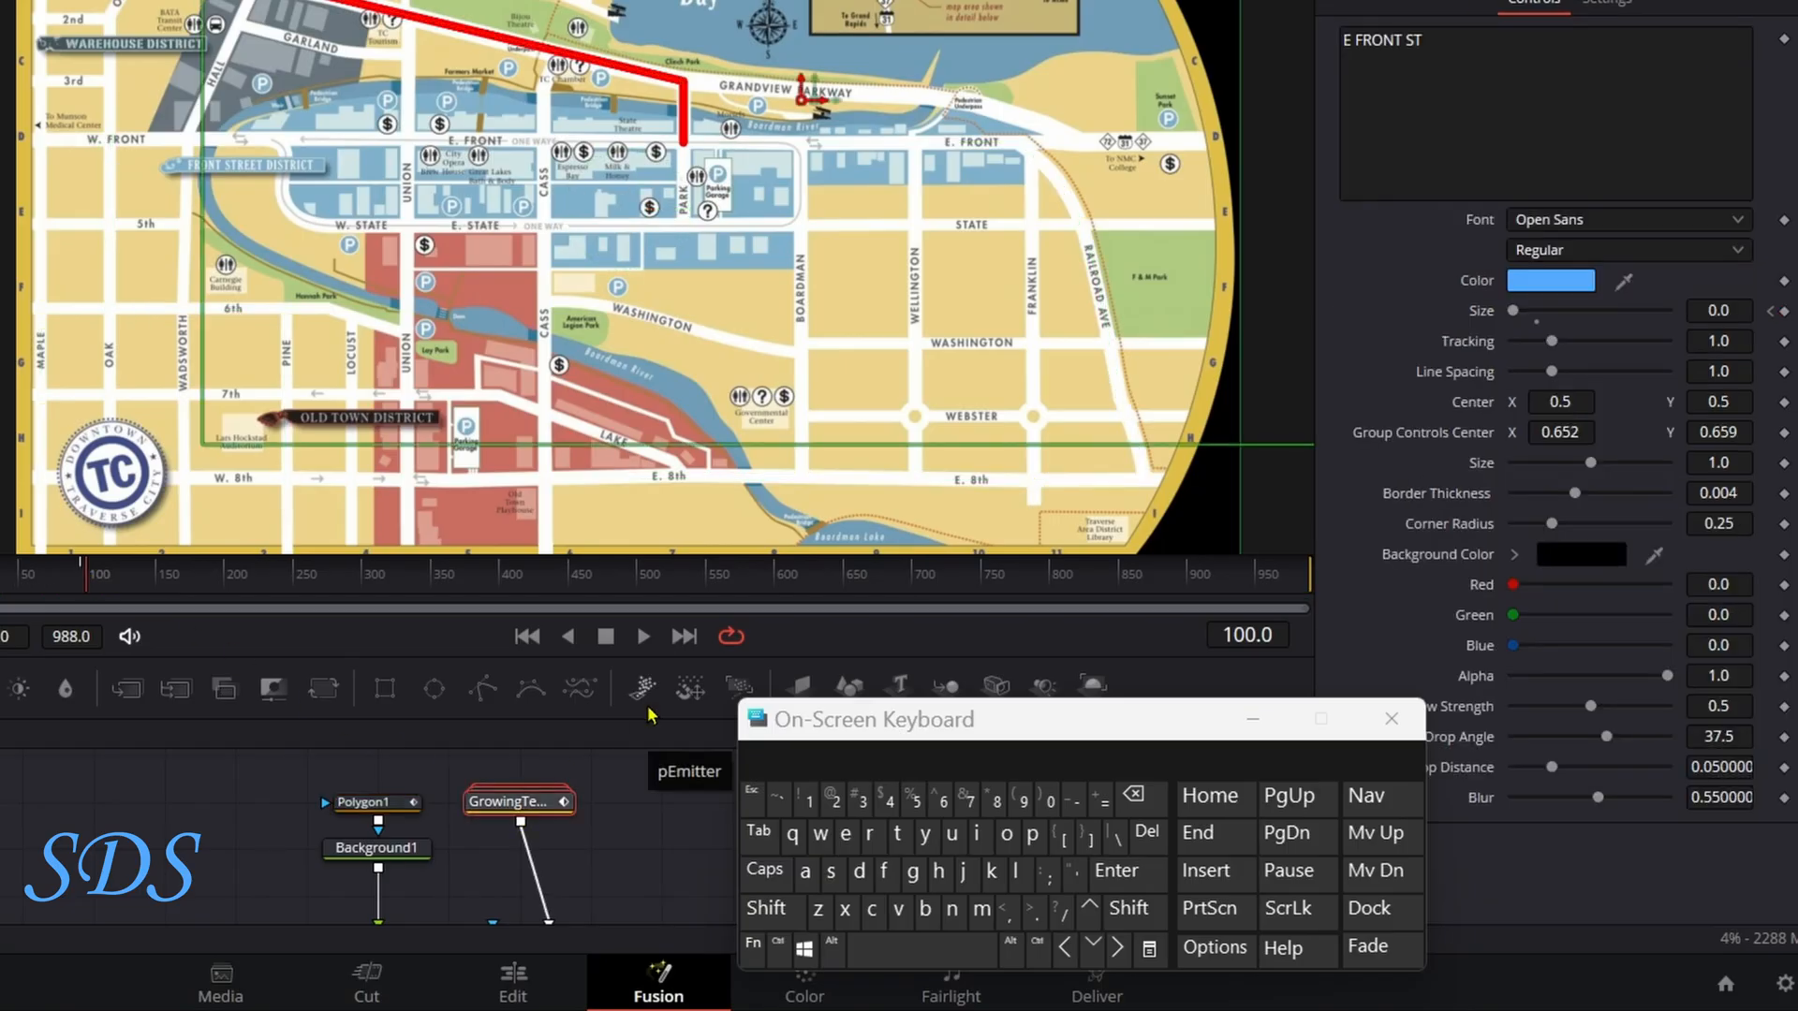
pyautogui.click(1728, 309)
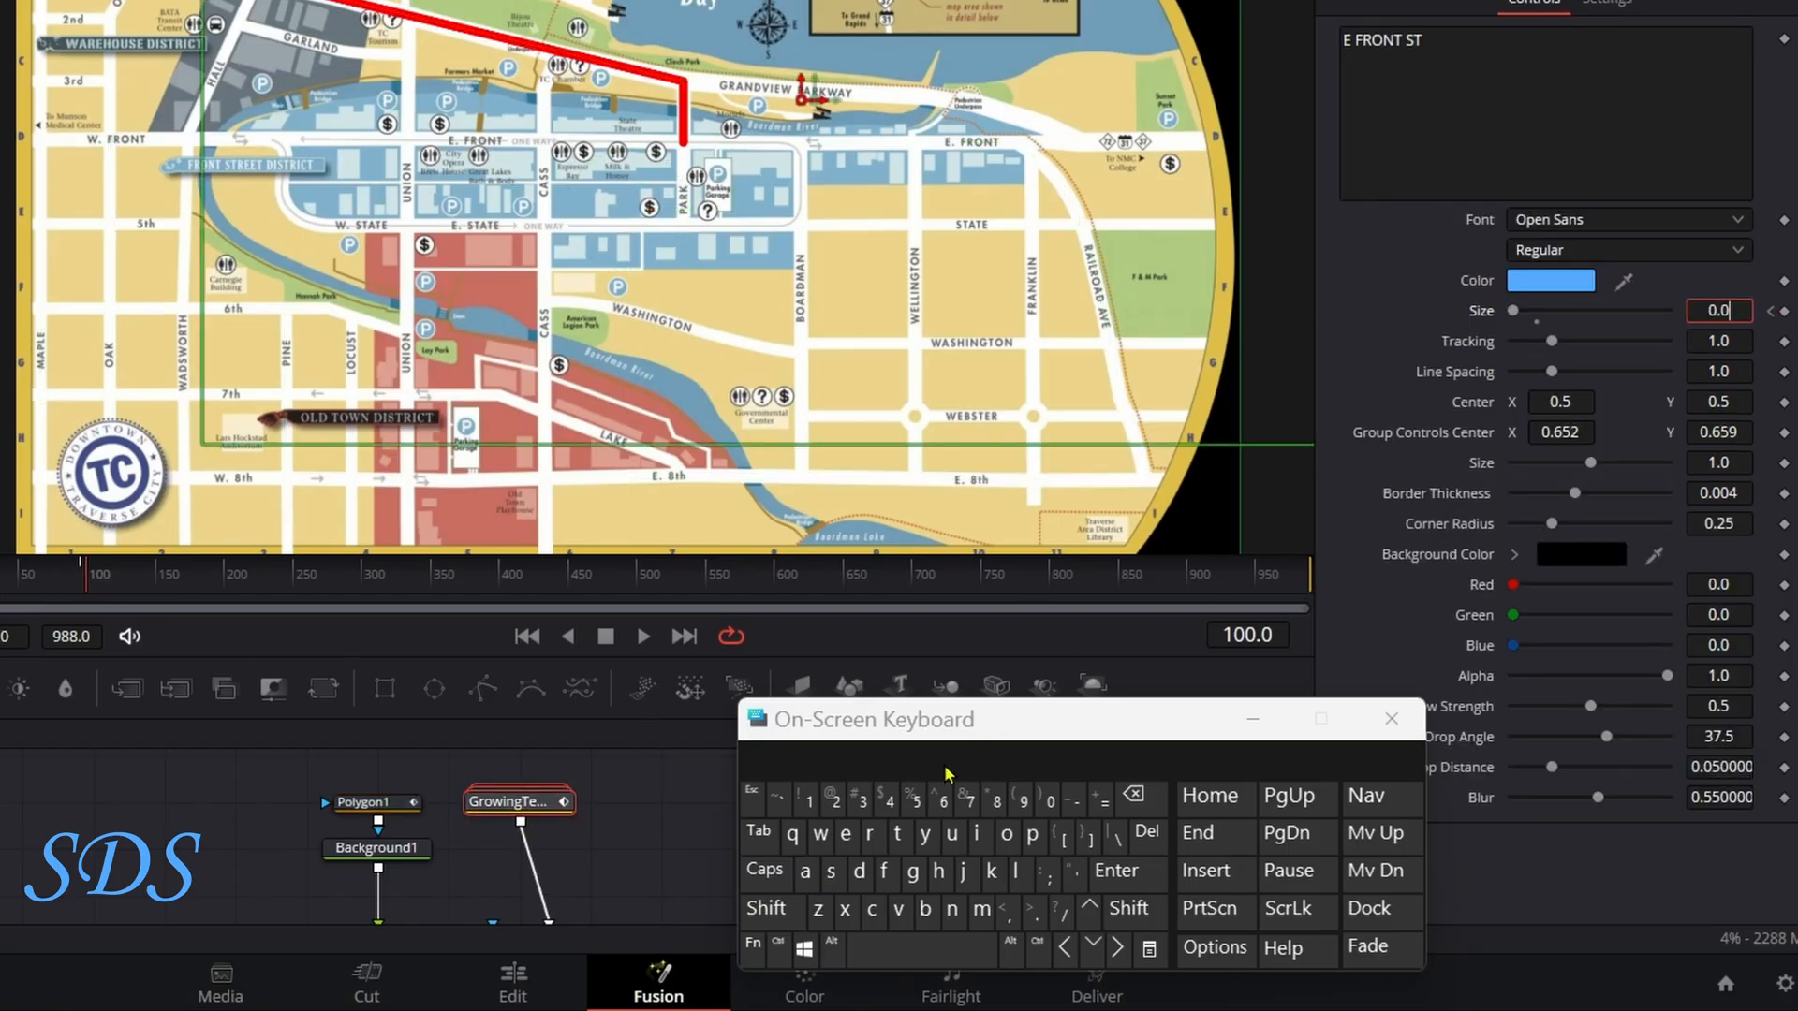
pyautogui.click(861, 800)
pyautogui.click(1116, 872)
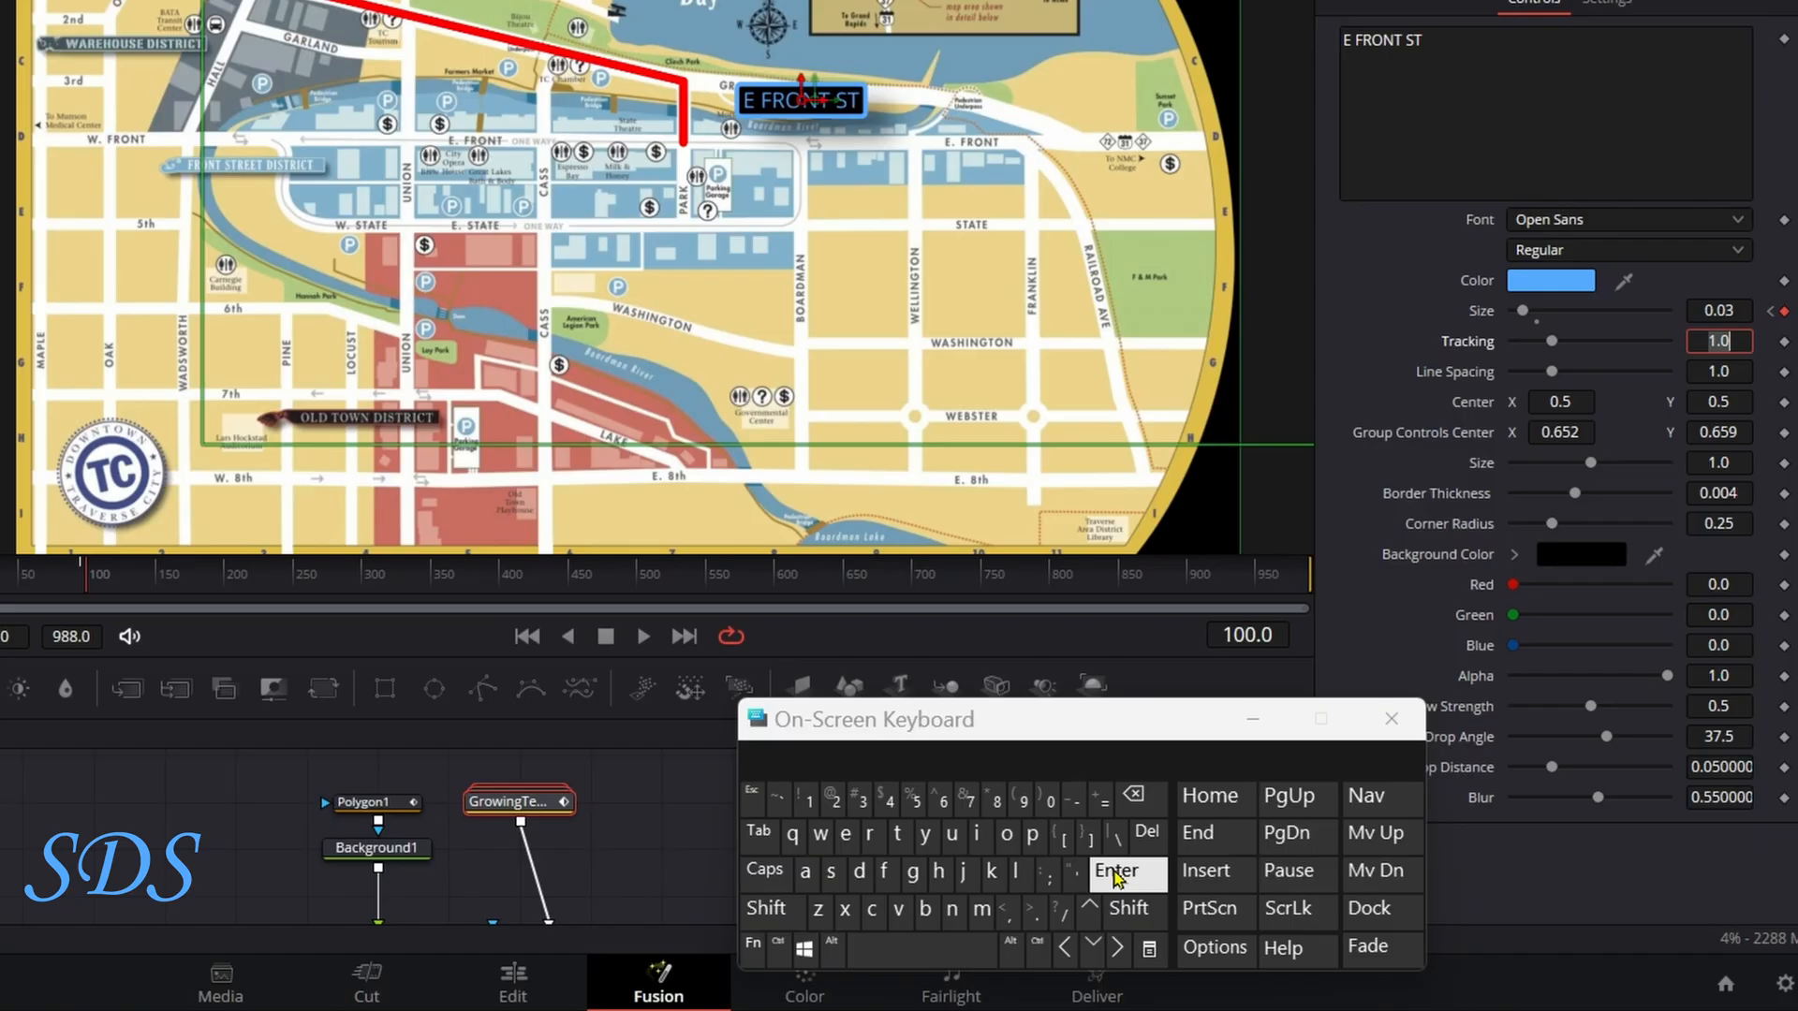
pyautogui.moveTo(1561, 431); pyautogui.dragTo(1517, 432)
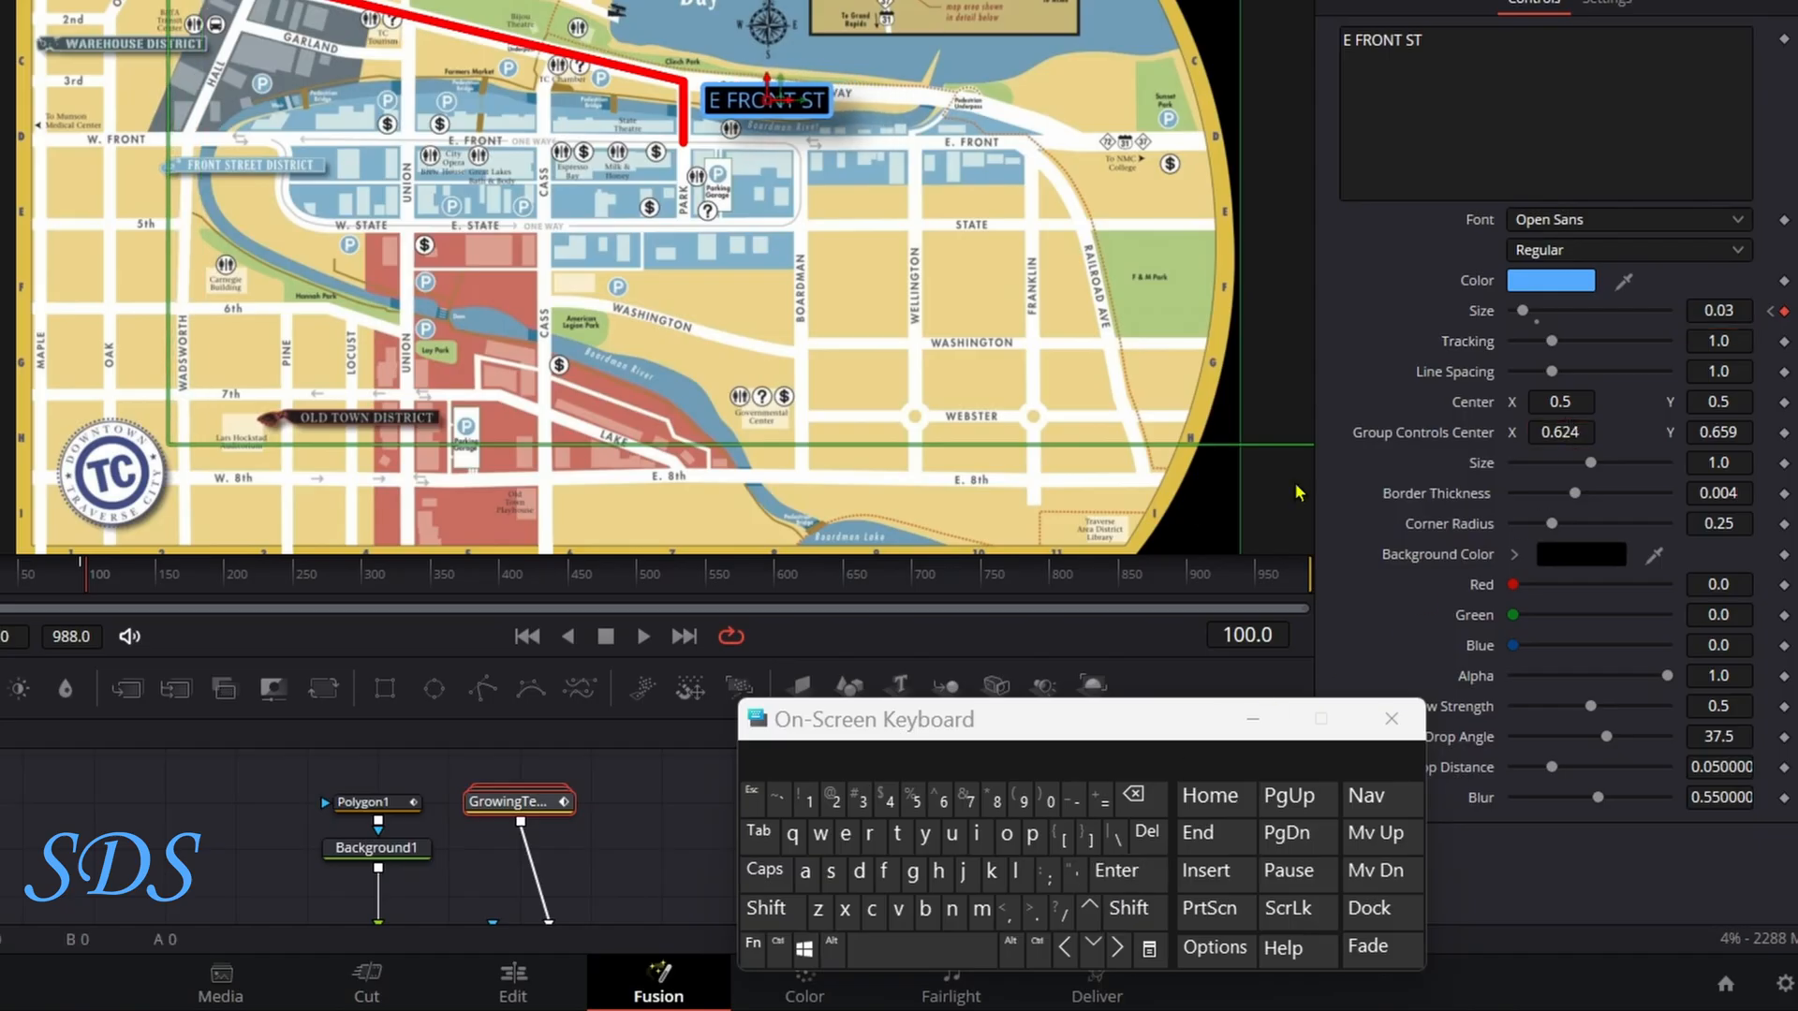
# Select Polygon1 and GrowingTextBox together and place the playhead at frame 245, five frames before the route's Length keyframe at 250
pyautogui.moveTo(304, 779); pyautogui.dragTo(552, 811)
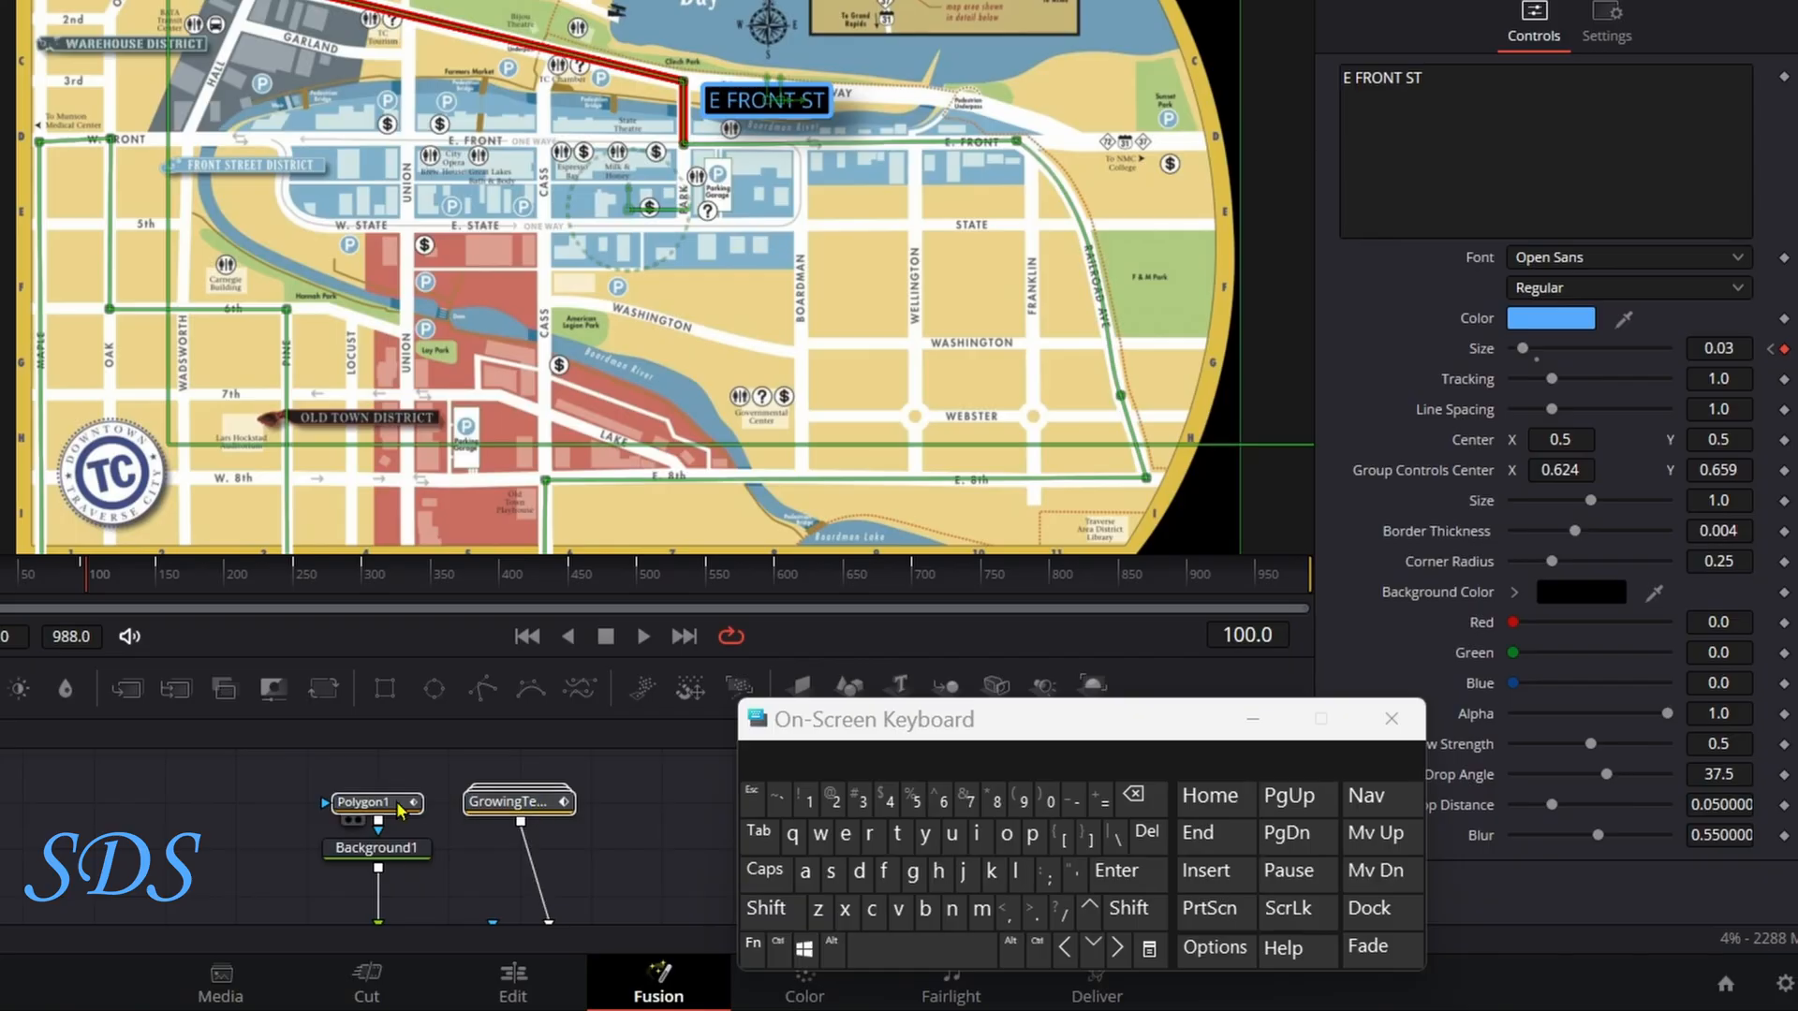
pyautogui.moveTo(398, 811)
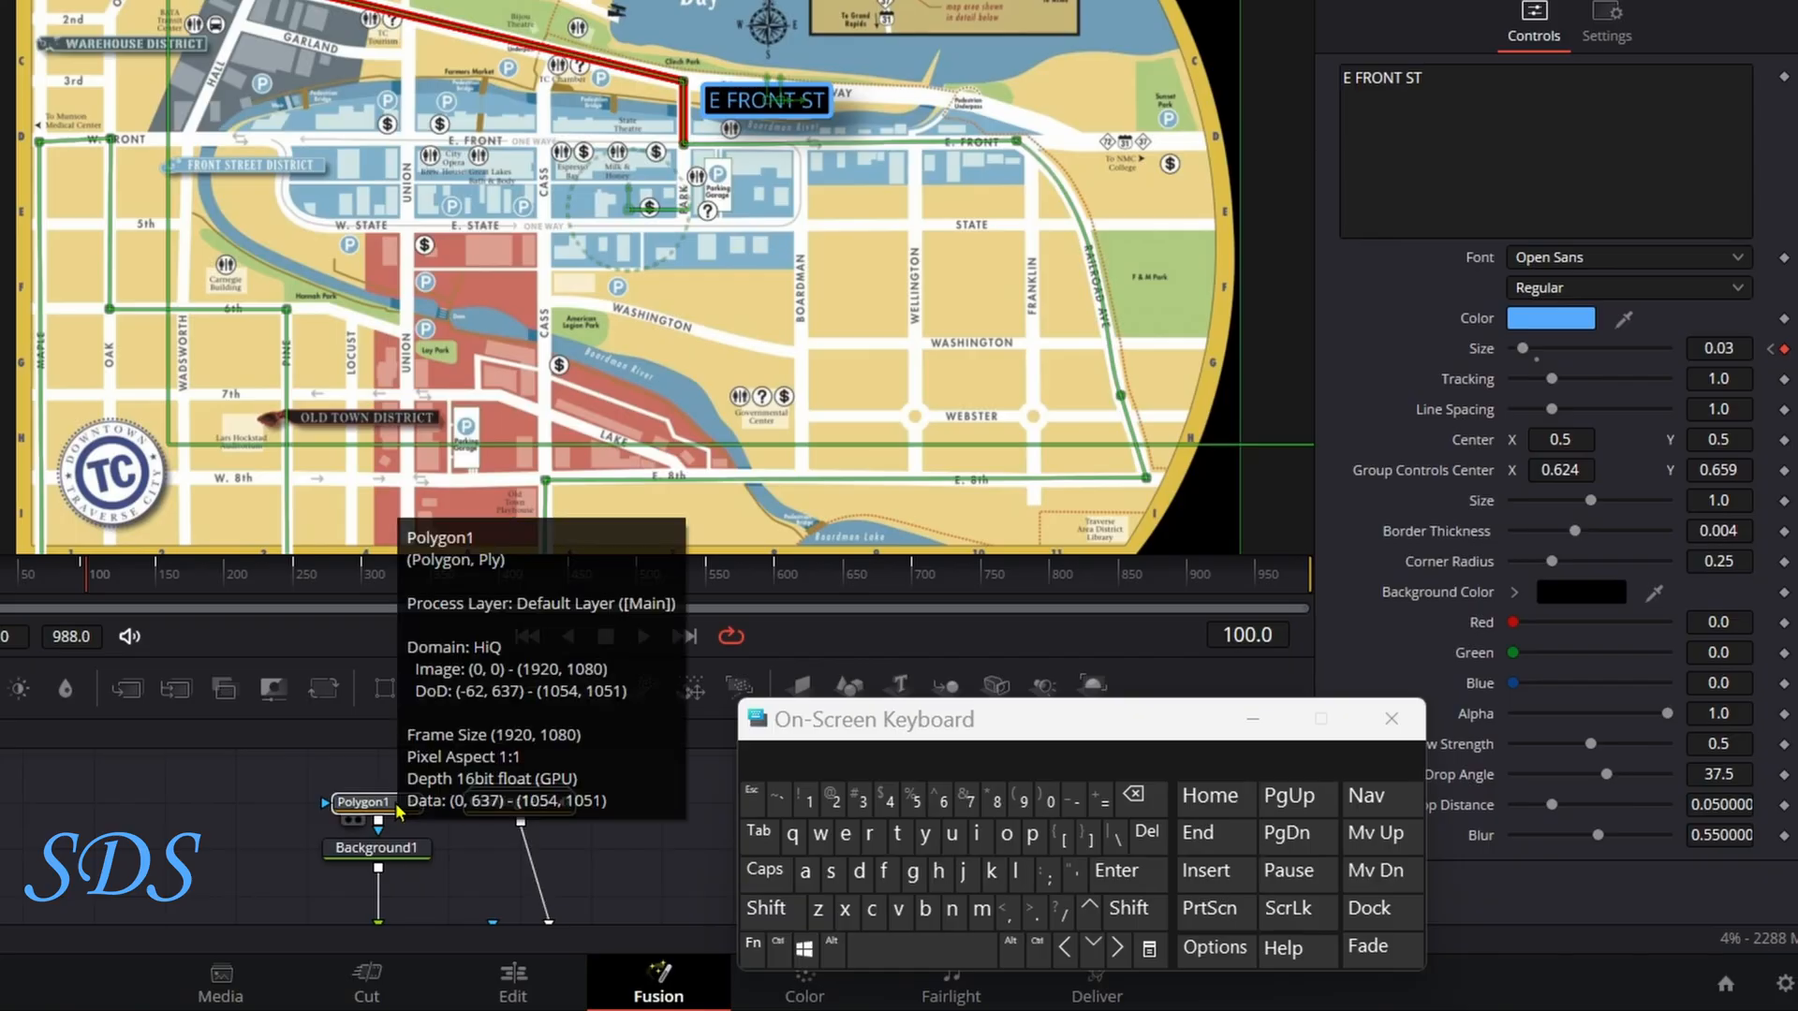
pyautogui.click(382, 811)
pyautogui.moveTo(90, 581); pyautogui.dragTo(297, 584)
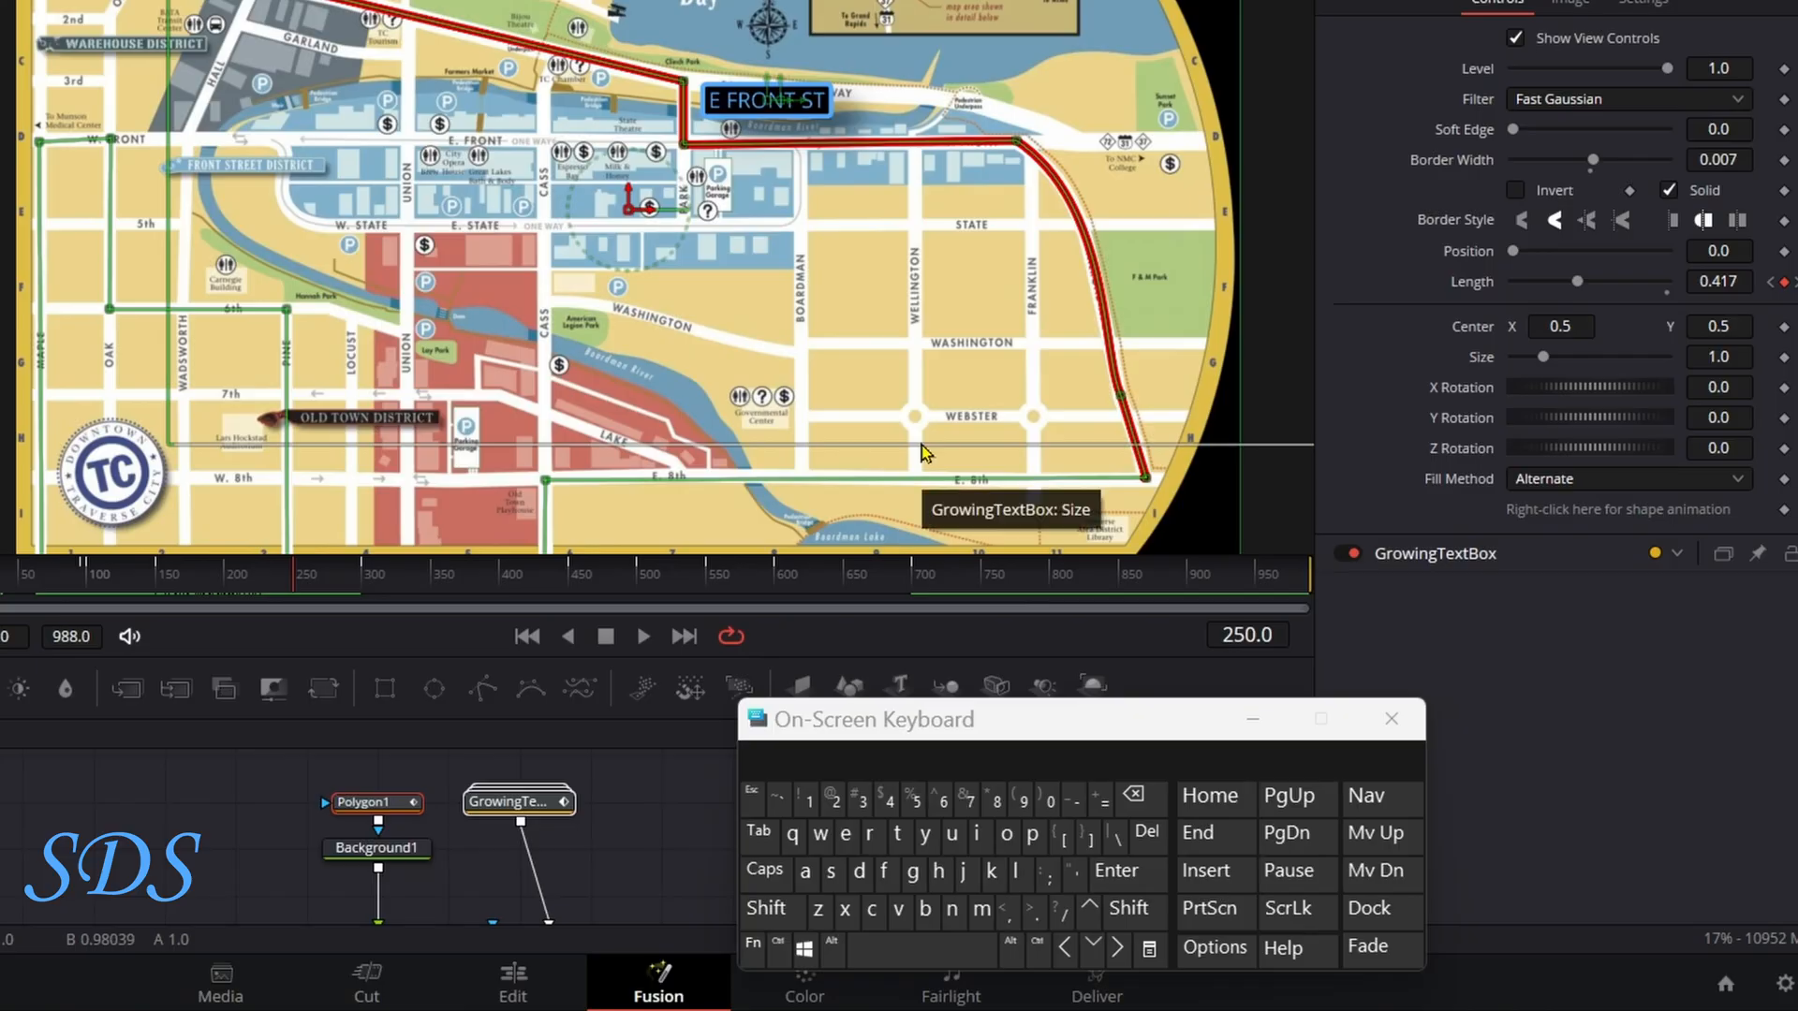
pyautogui.click(1064, 950)
pyautogui.click(1063, 950)
pyautogui.click(1064, 950)
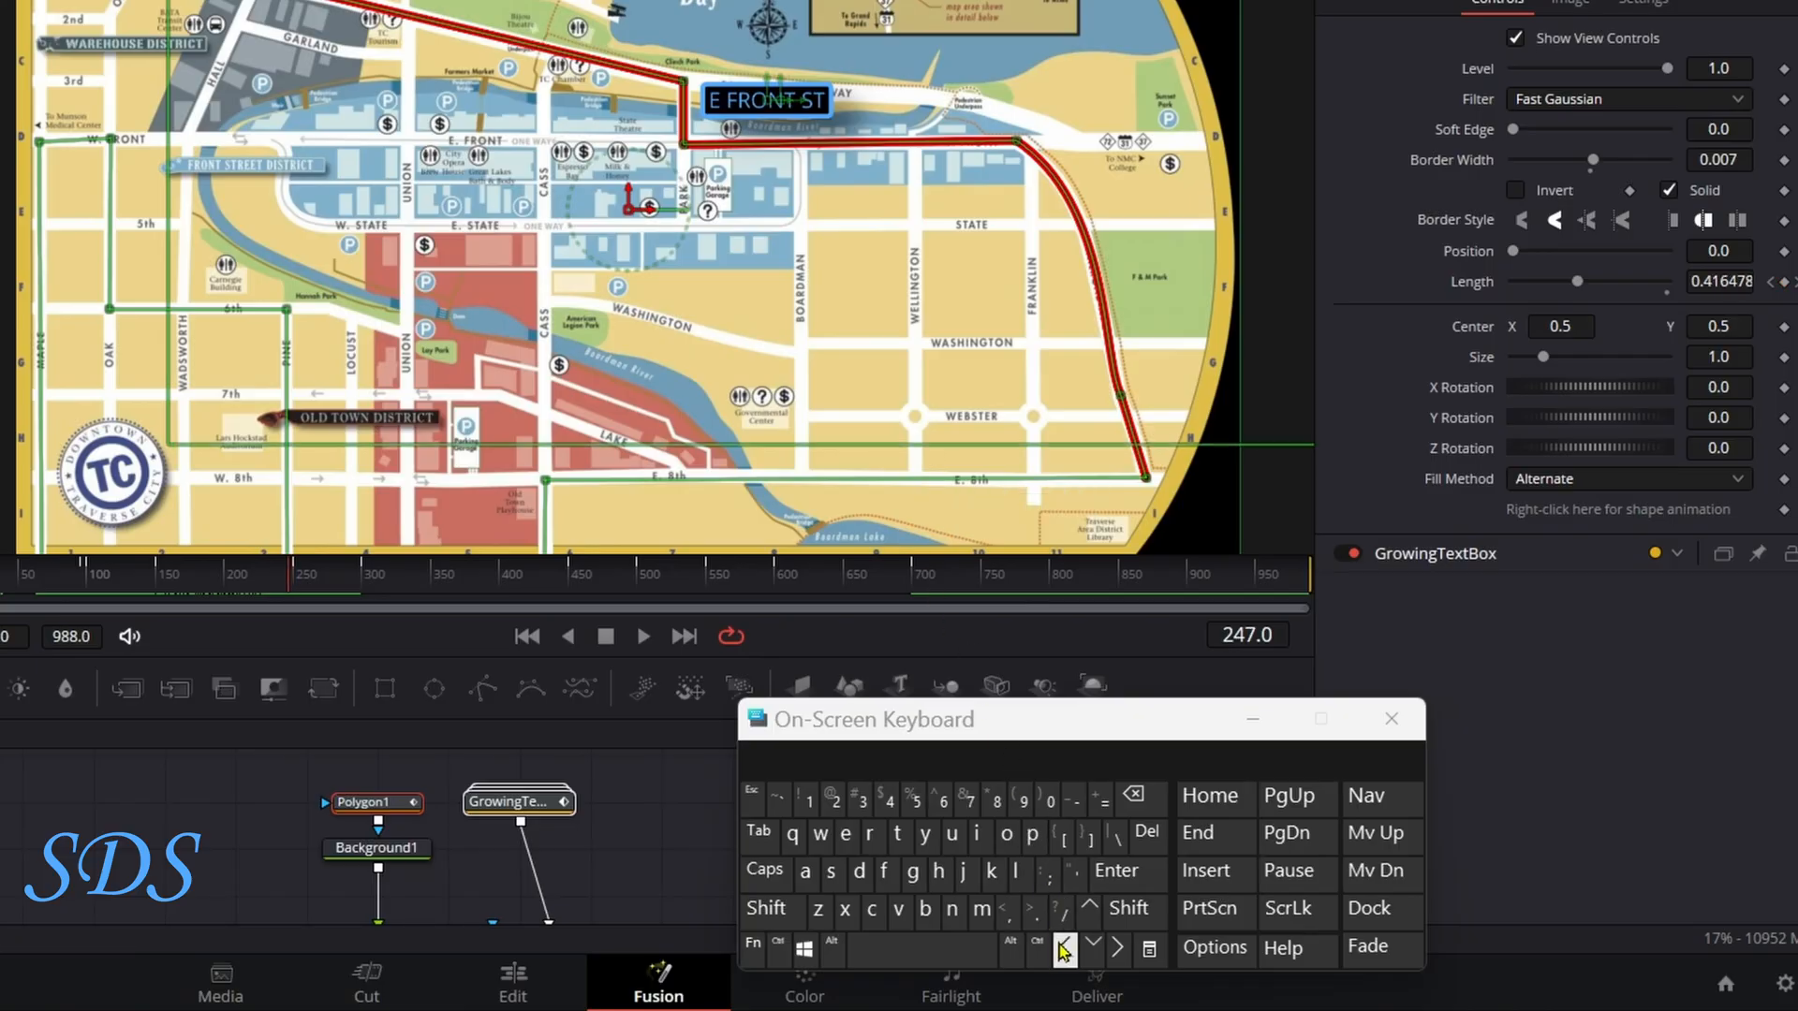
pyautogui.click(1064, 950)
pyautogui.click(1064, 950)
# Copy and paste the GrowingTextBox node and connect the pasted title to MultiMerge1
pyautogui.click(513, 807)
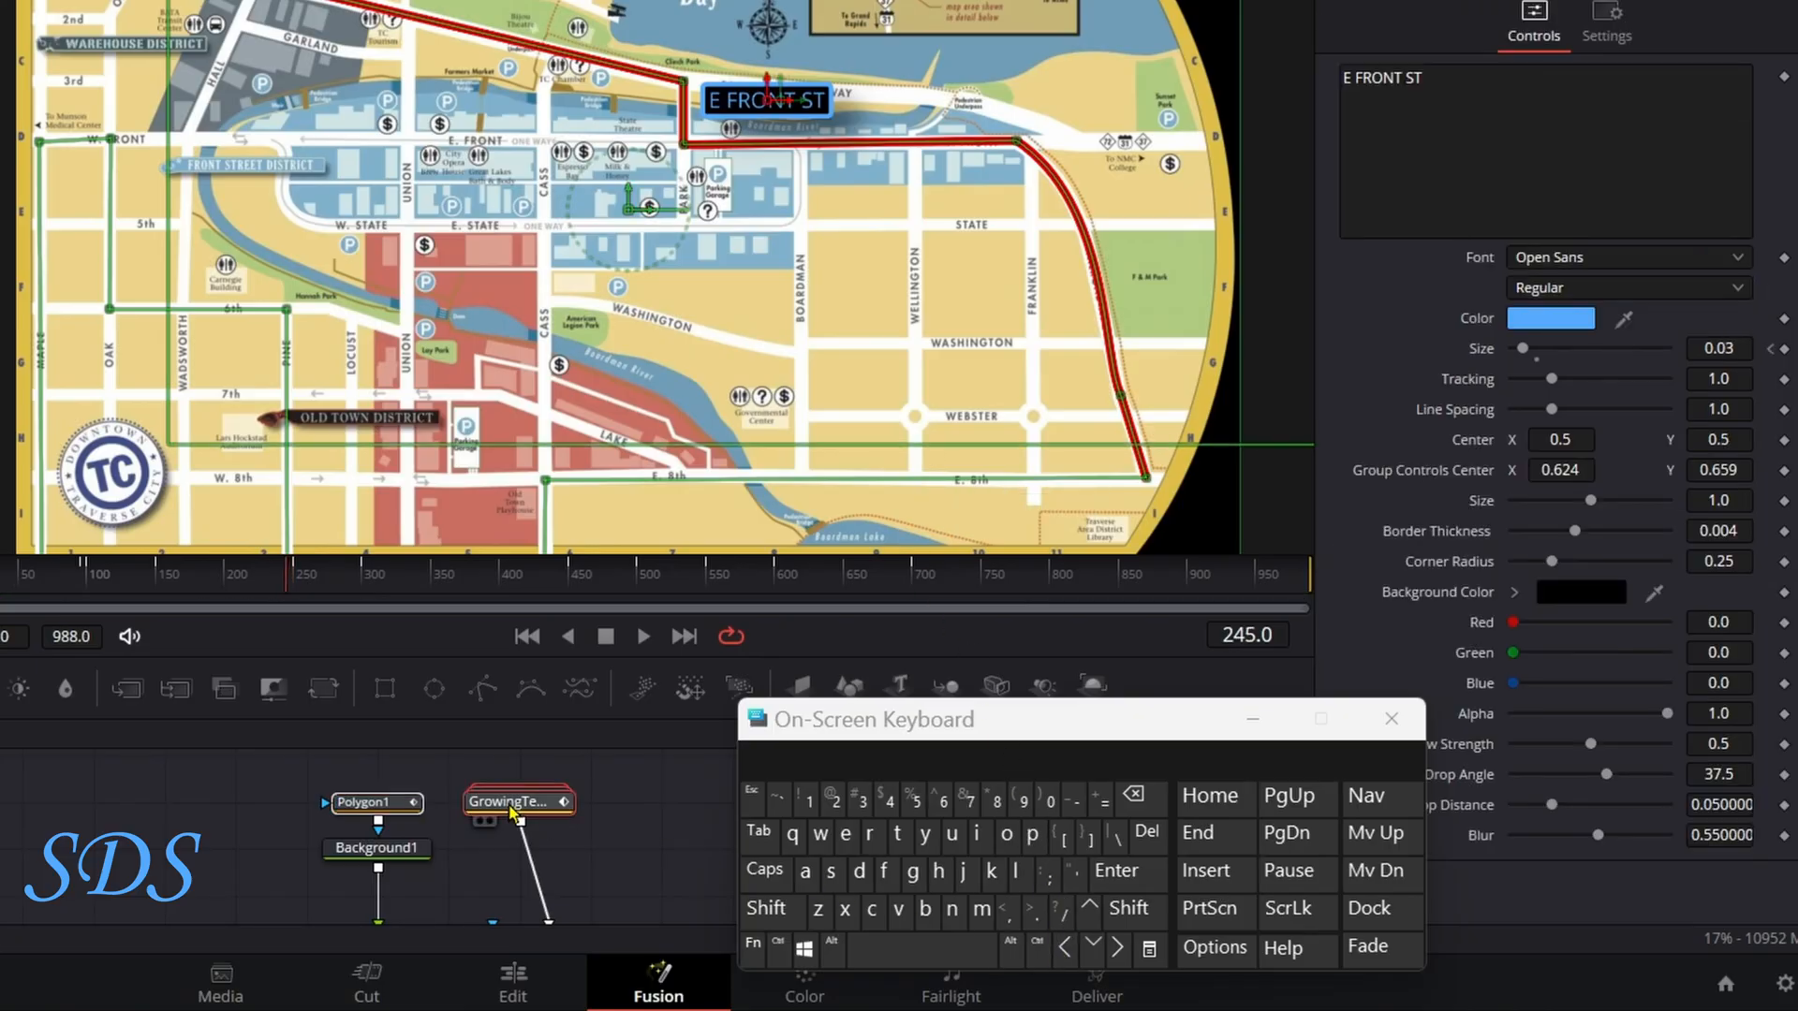
pyautogui.moveTo(831, 733); pyautogui.dragTo(1229, 736)
pyautogui.rightClick(513, 810)
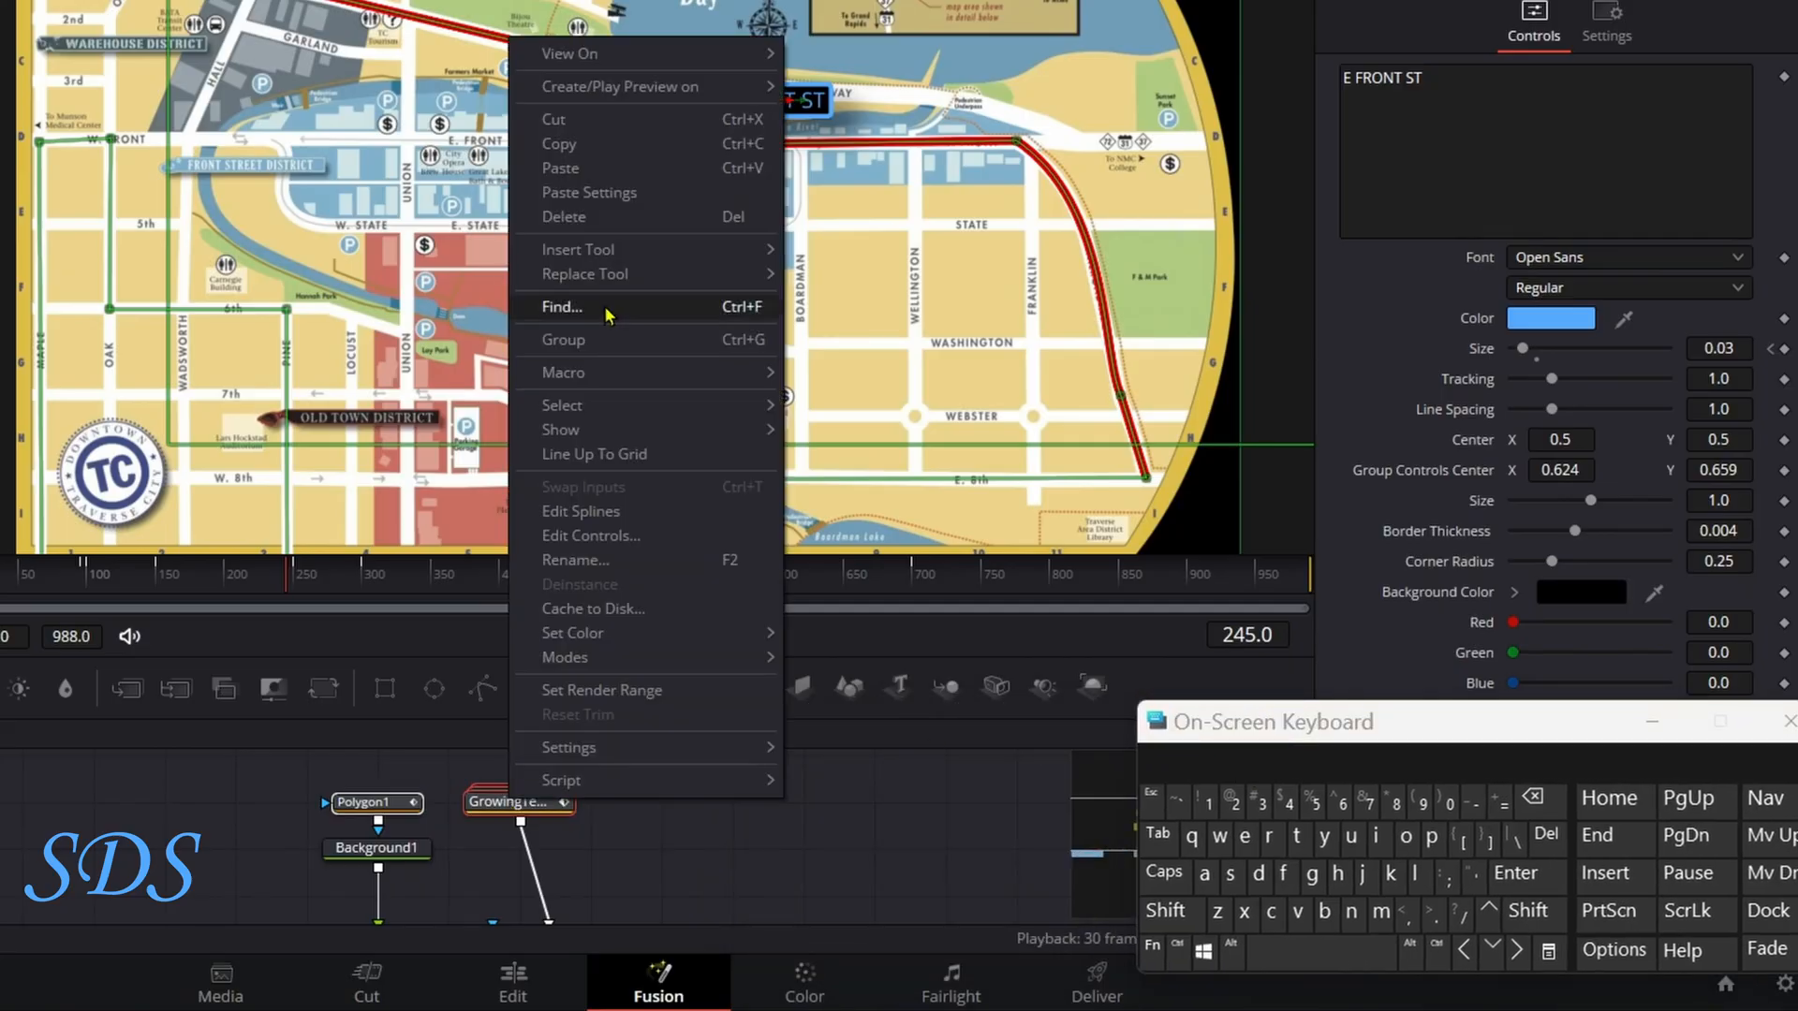
pyautogui.click(604, 155)
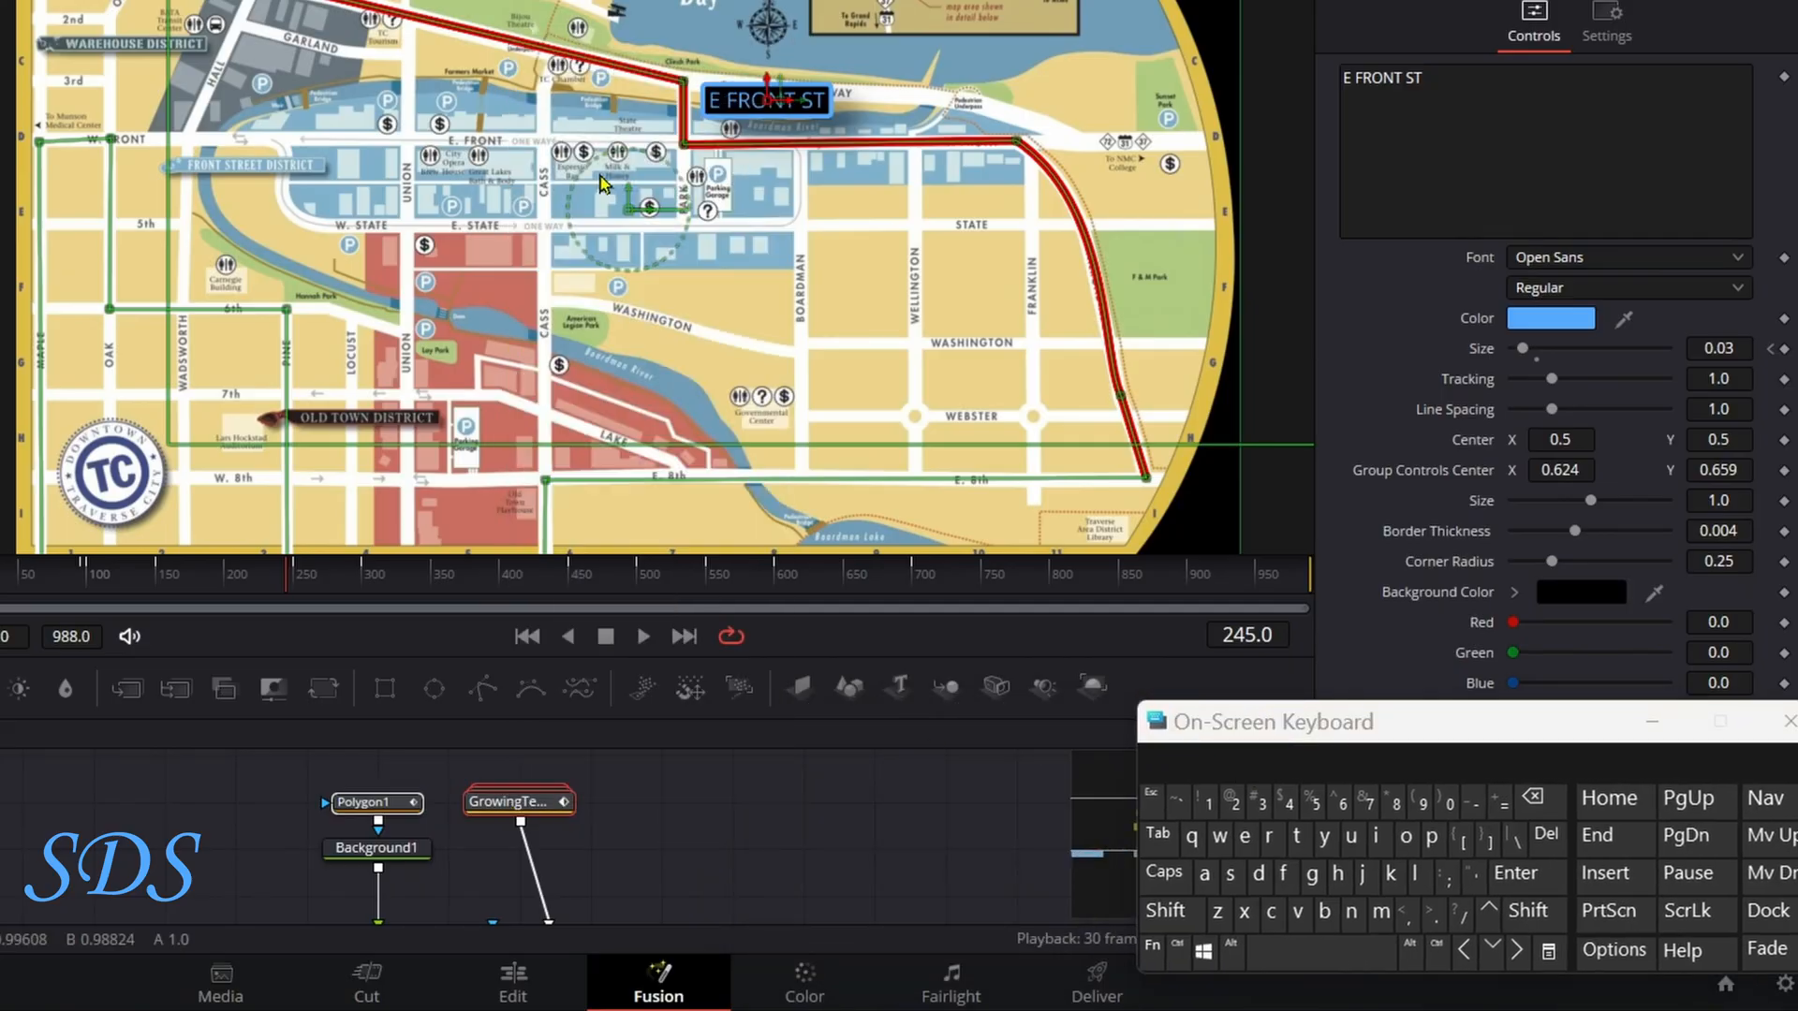
pyautogui.click(665, 806)
pyautogui.rightClick(658, 803)
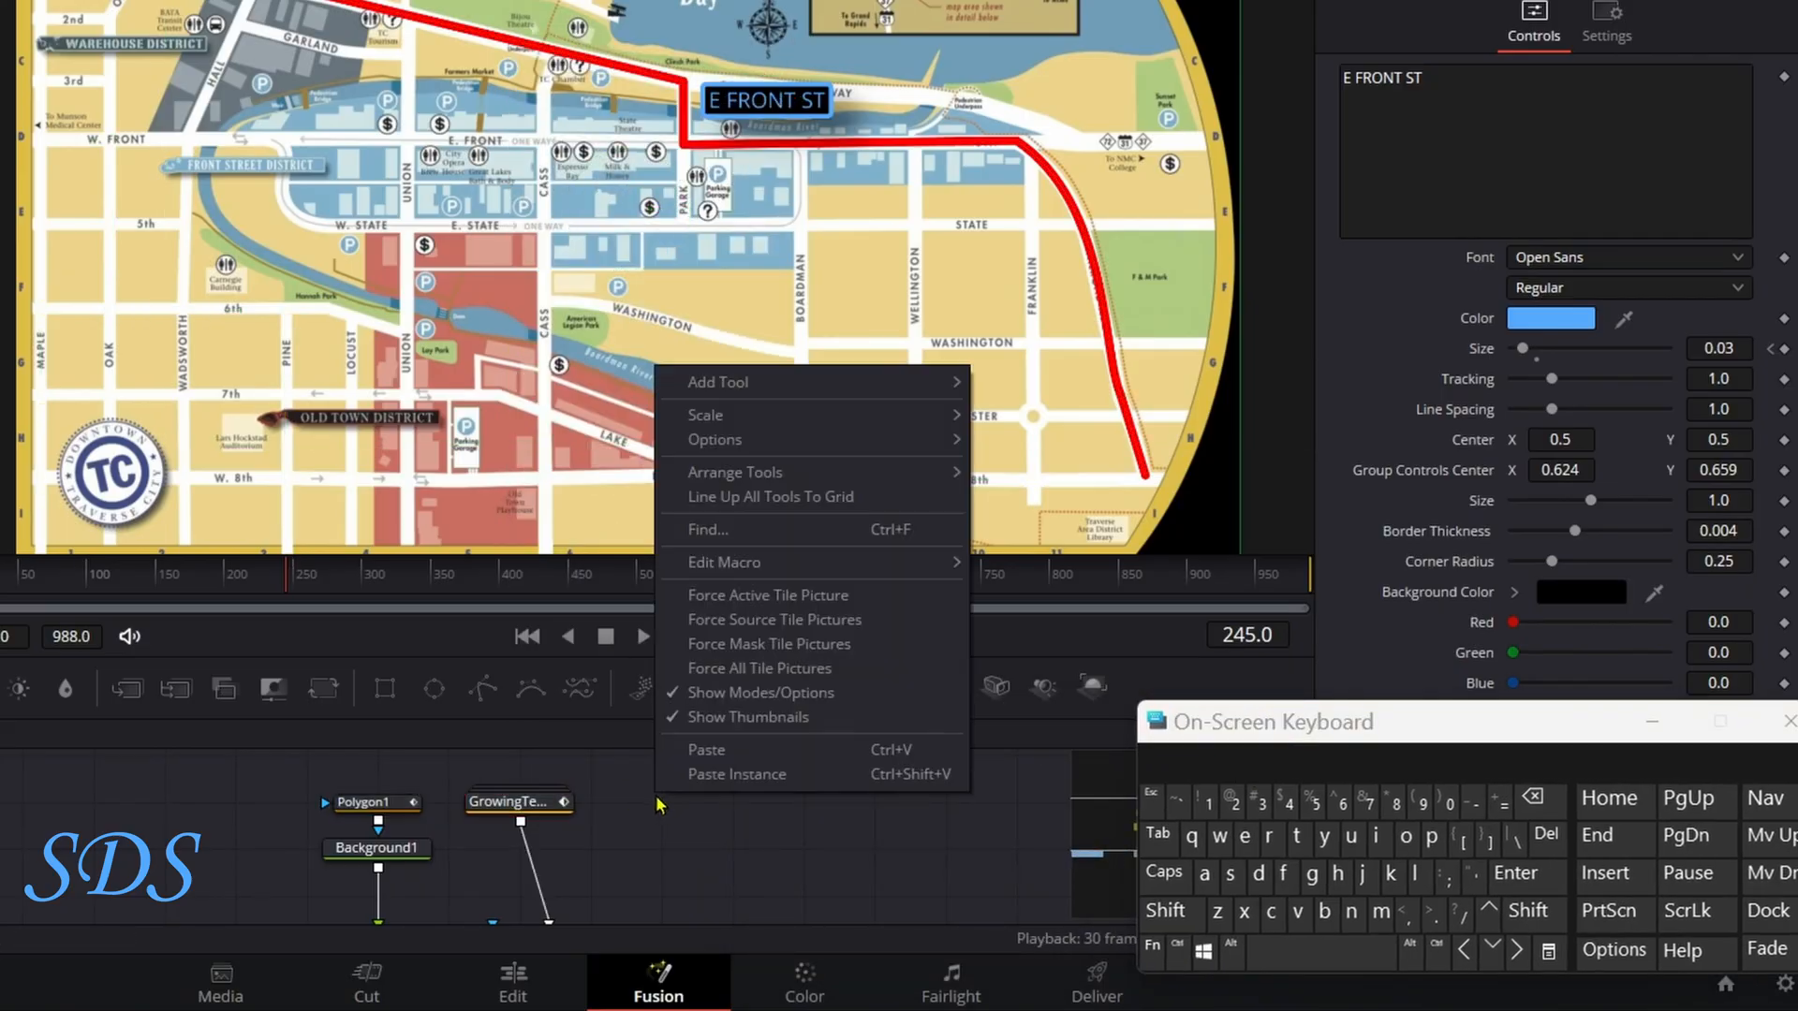
pyautogui.click(740, 751)
pyautogui.moveTo(709, 720); pyautogui.dragTo(706, 638)
pyautogui.moveTo(723, 720); pyautogui.dragTo(551, 854)
pyautogui.moveTo(1225, 746); pyautogui.dragTo(995, 787)
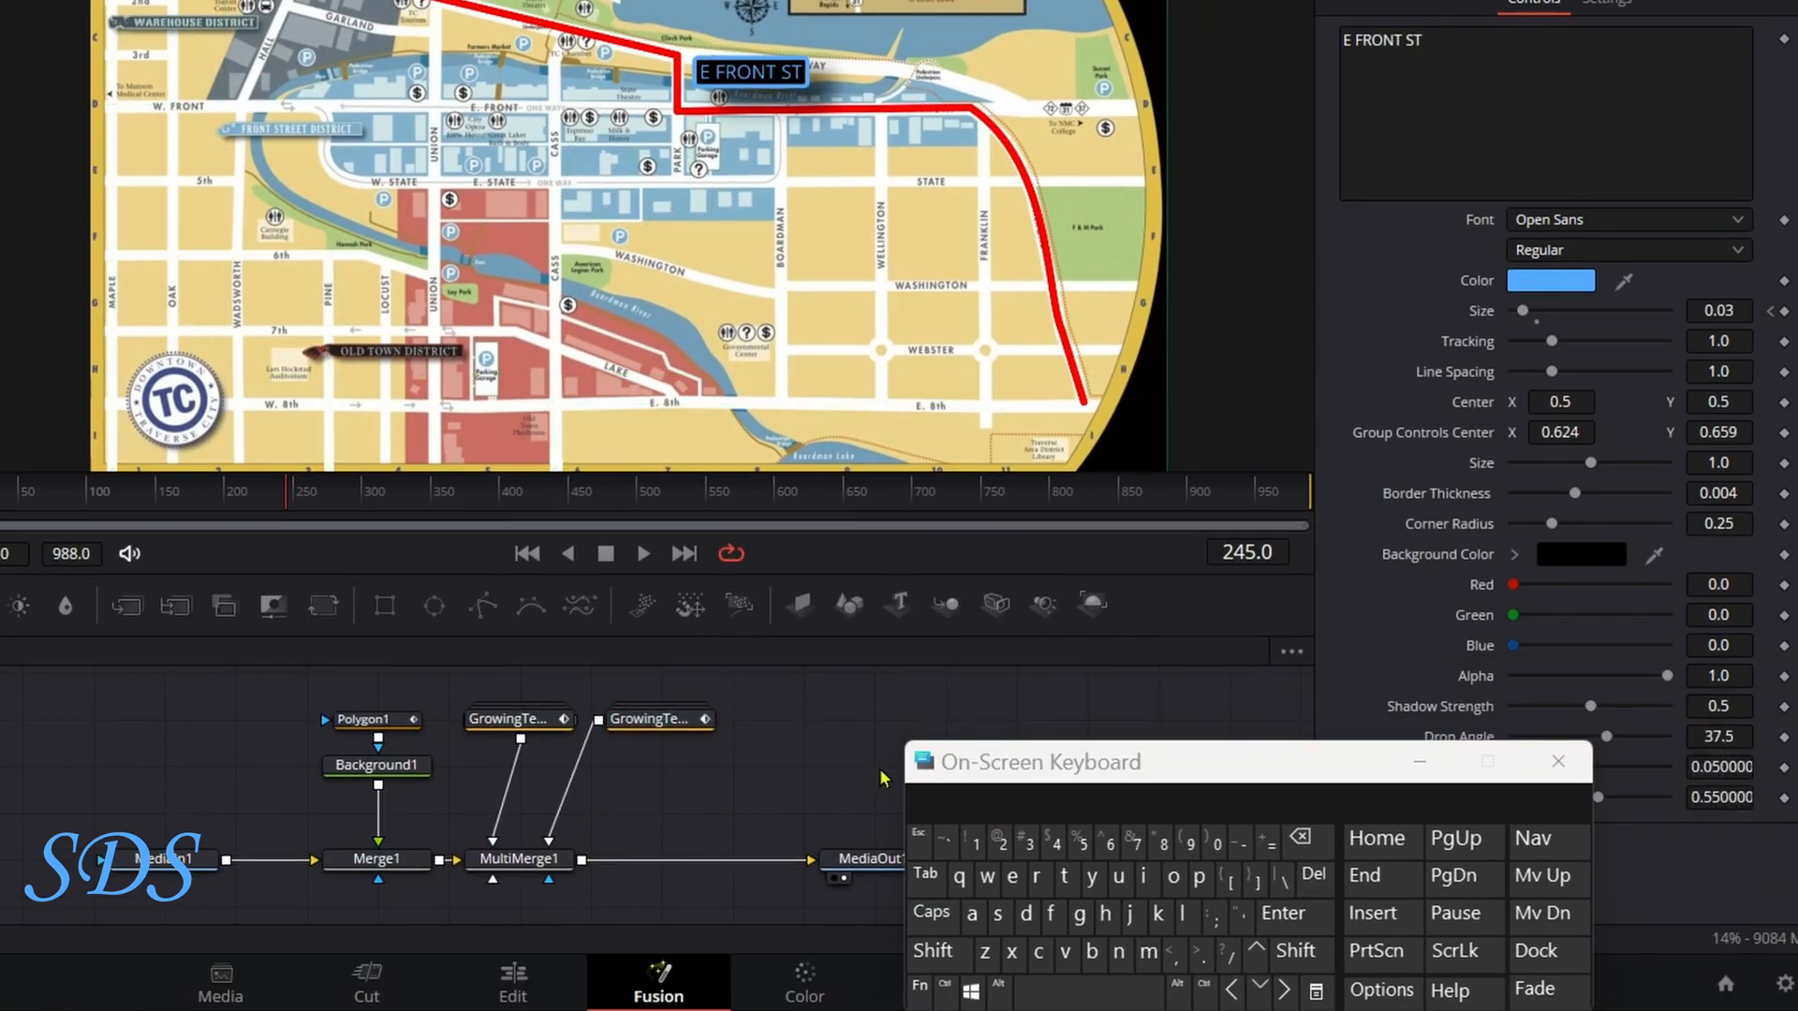
# Move the pasted title near the end of the drawn route, with Group Controls Center at X 0.849, Y 0.194
pyautogui.click(694, 726)
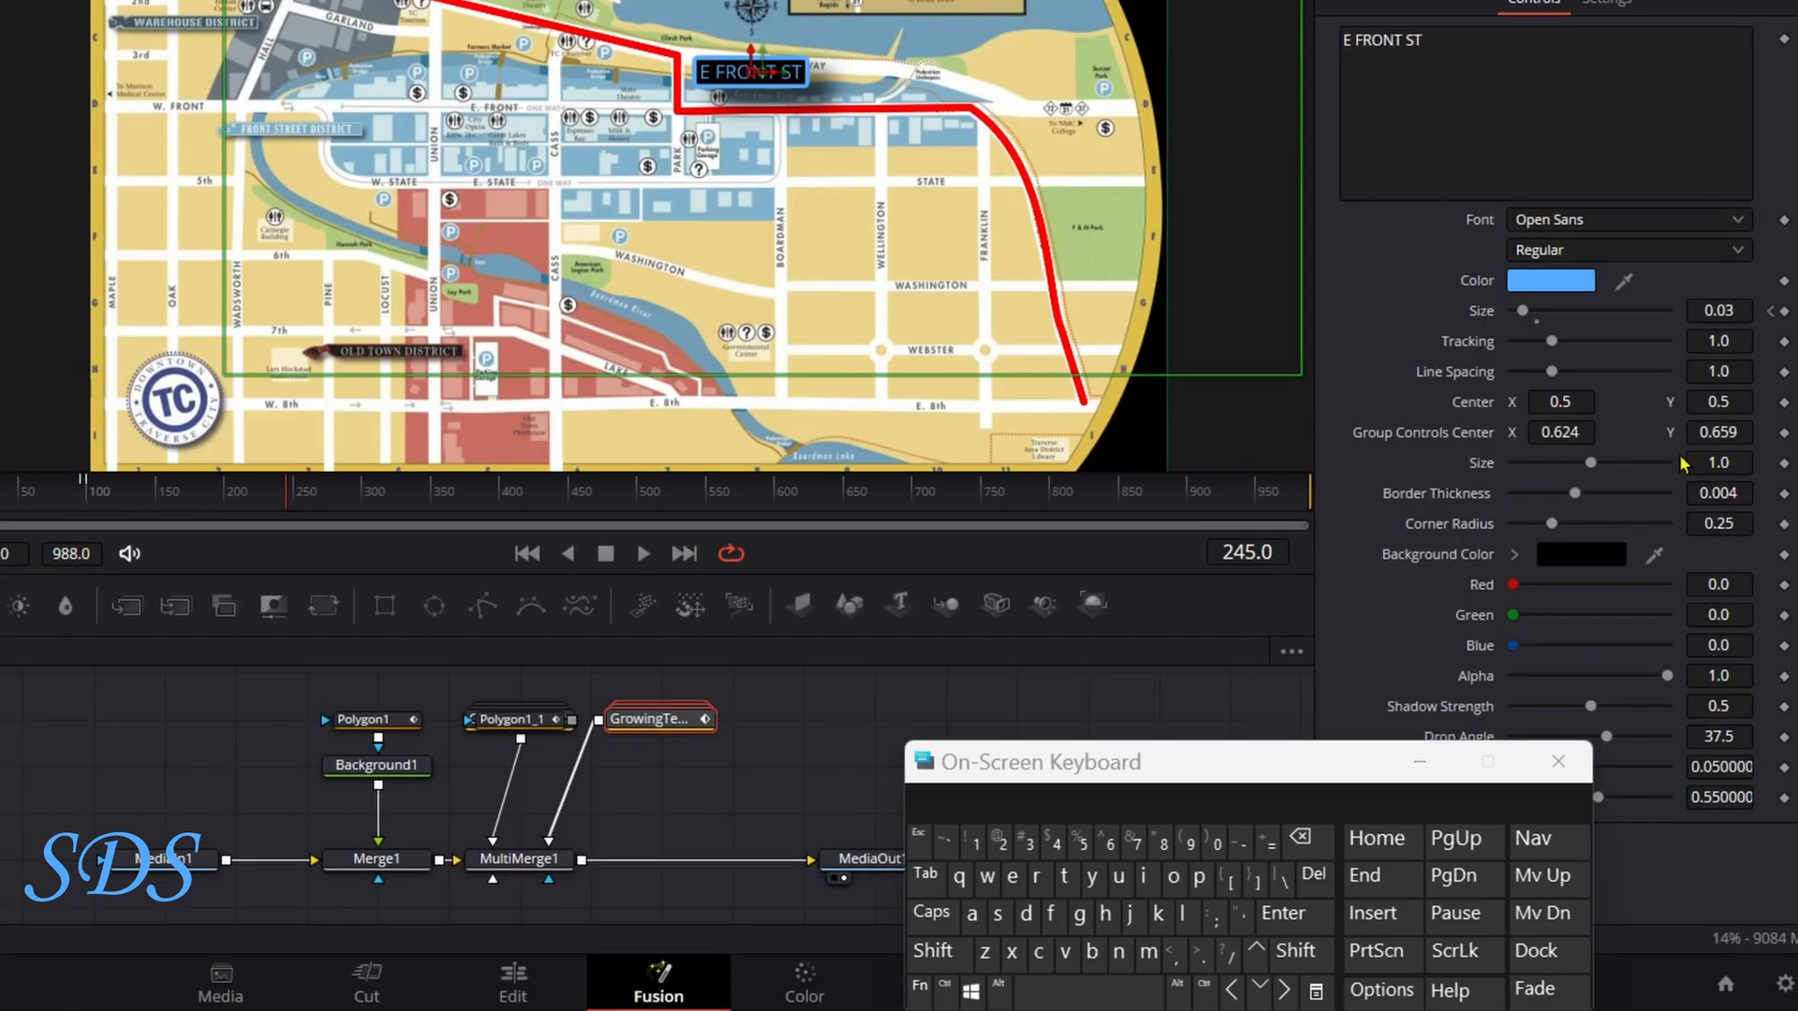
pyautogui.moveTo(1721, 434); pyautogui.dragTo(1277, 435)
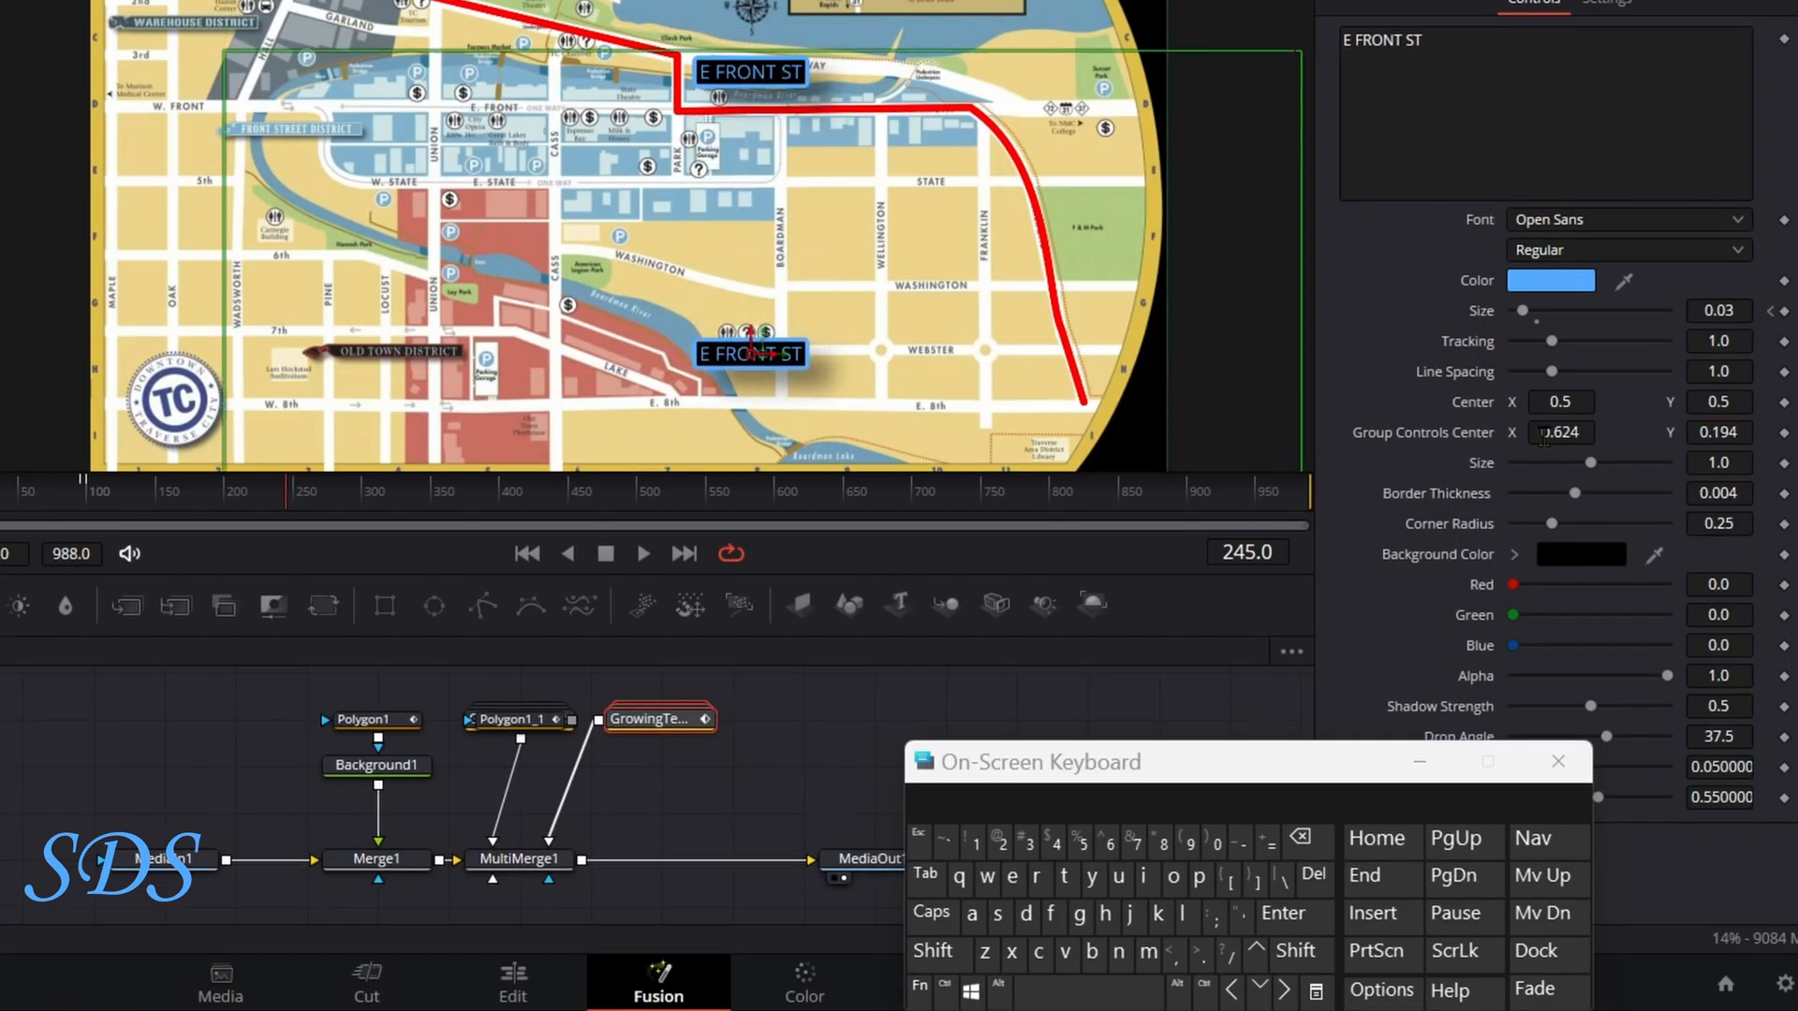
pyautogui.moveTo(1543, 432); pyautogui.dragTo(1753, 433)
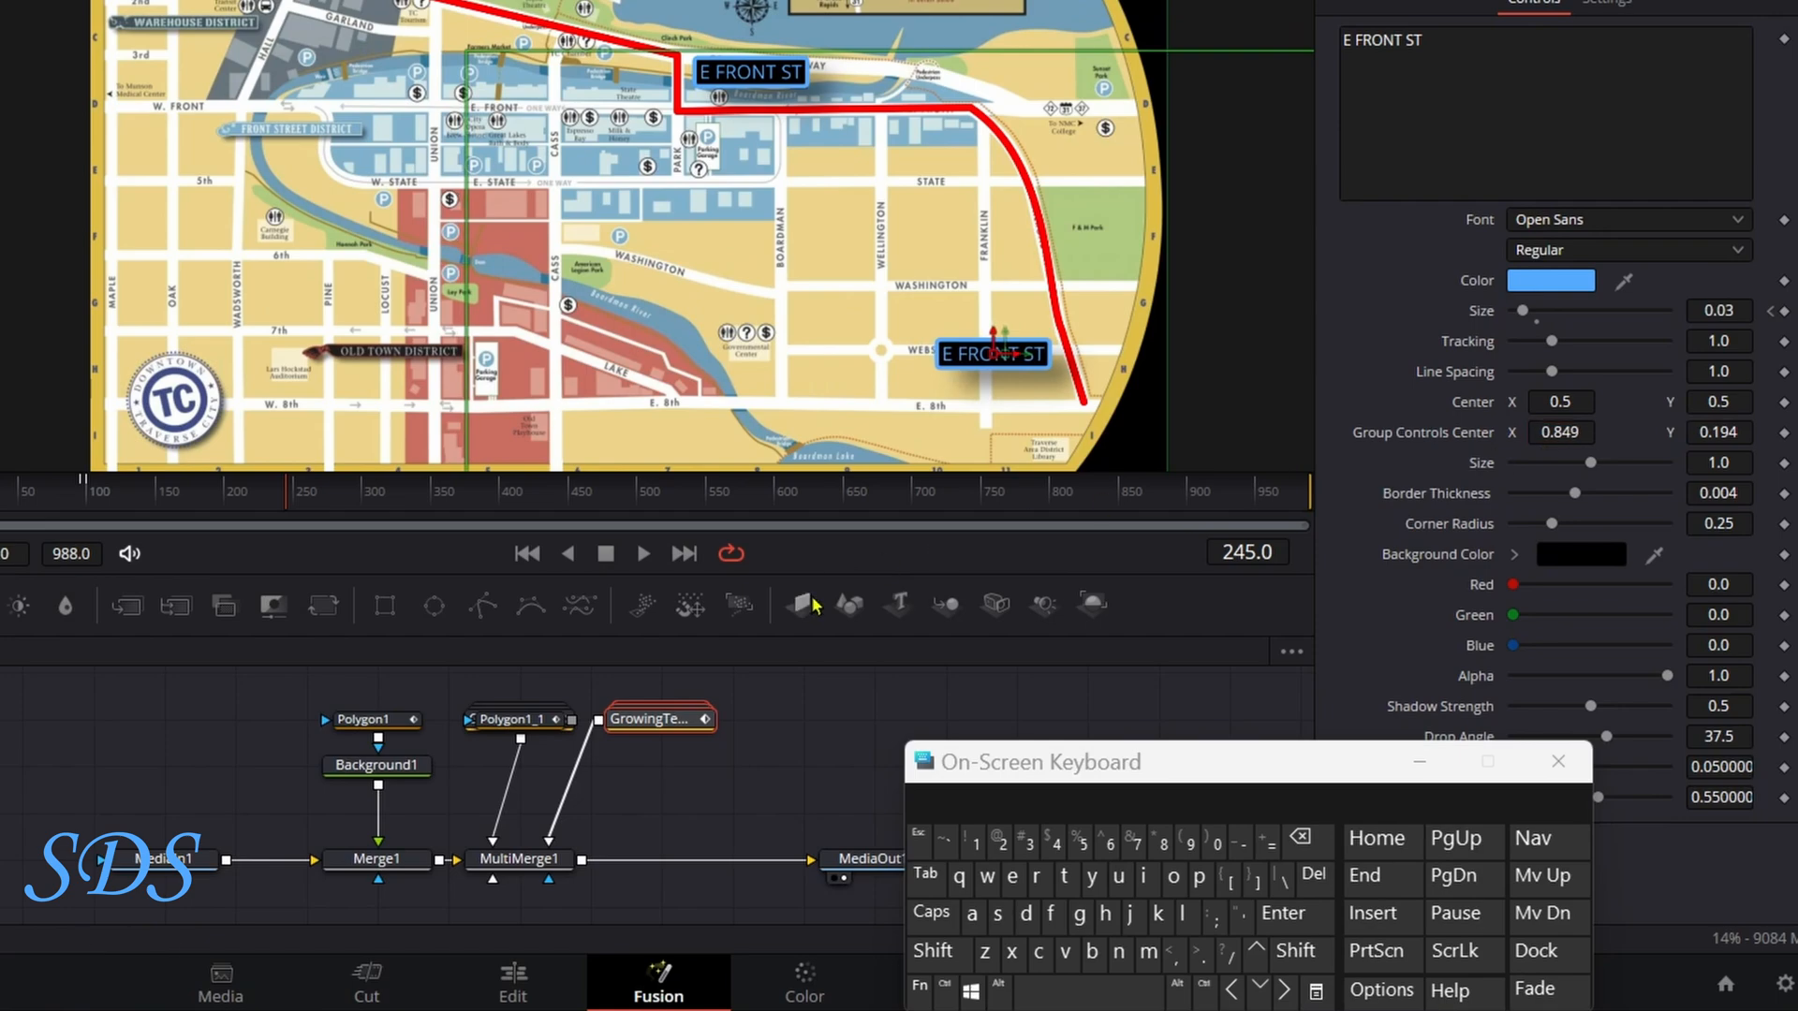
# Enlarge the viewer and scale up the map to examine the street names
pyautogui.moveTo(754, 635); pyautogui.dragTo(751, 771)
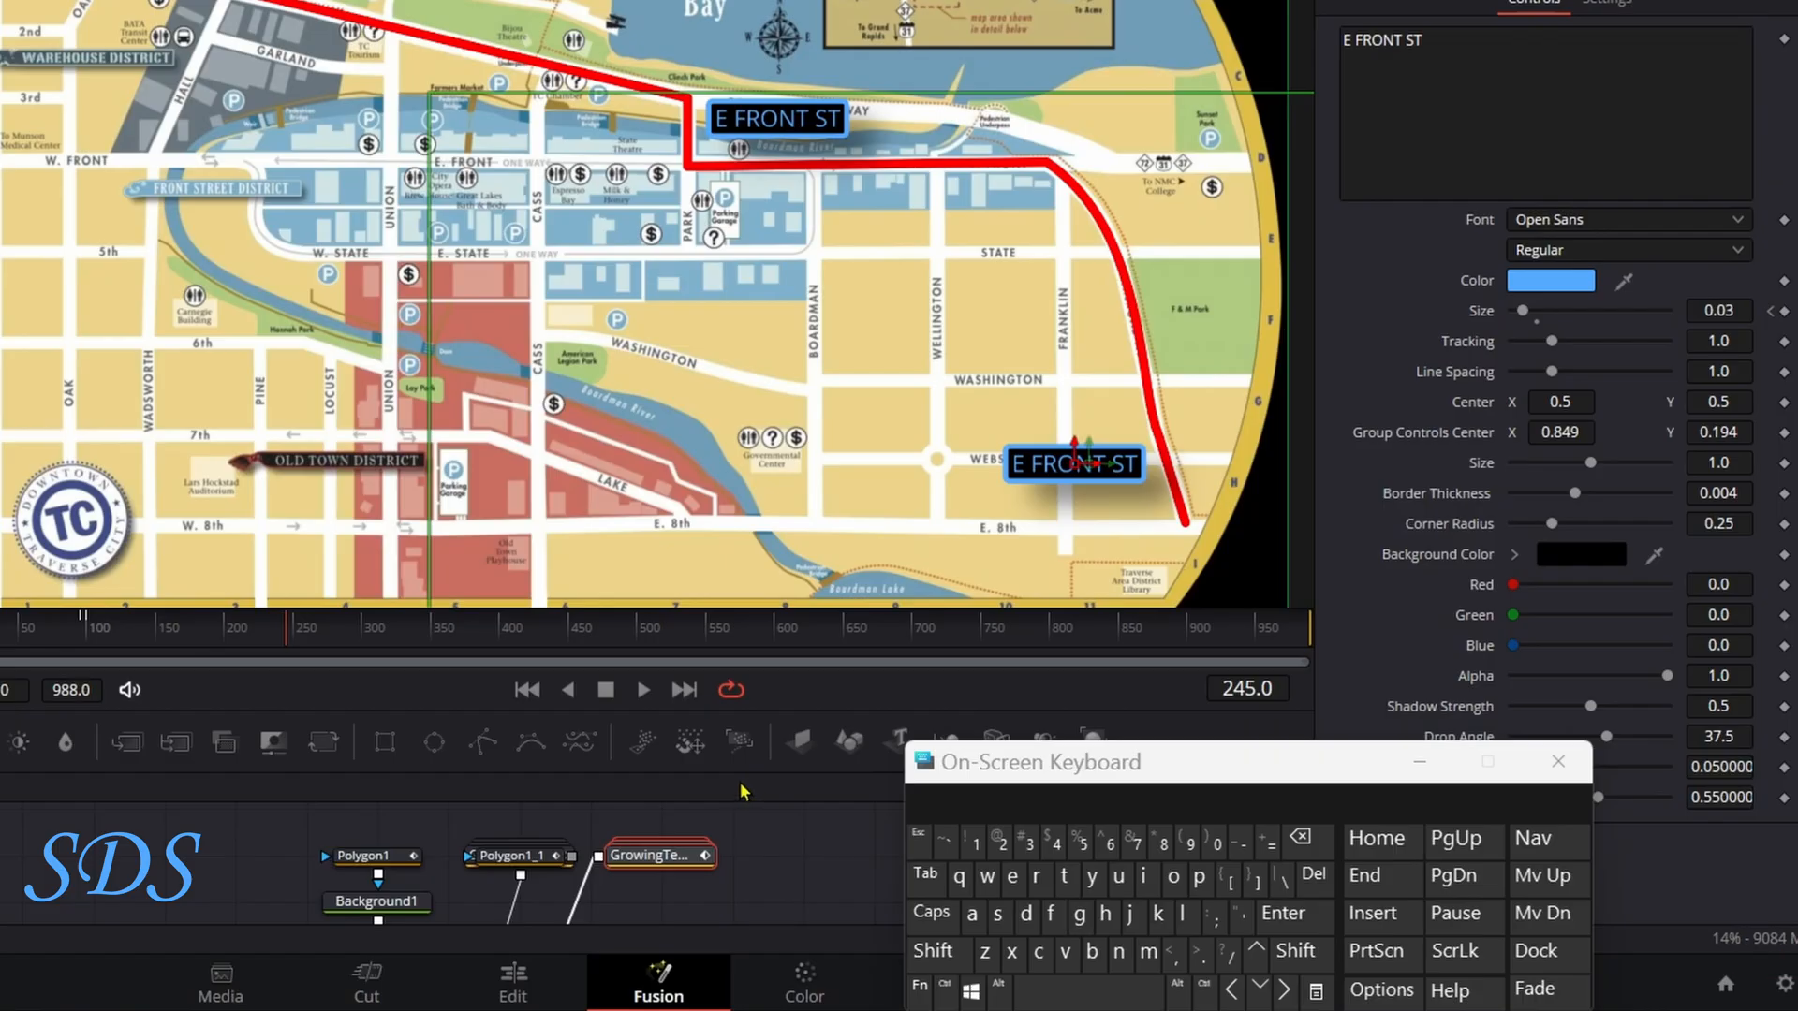
pyautogui.rightClick(640, 375)
pyautogui.moveTo(749, 394)
pyautogui.click(936, 645)
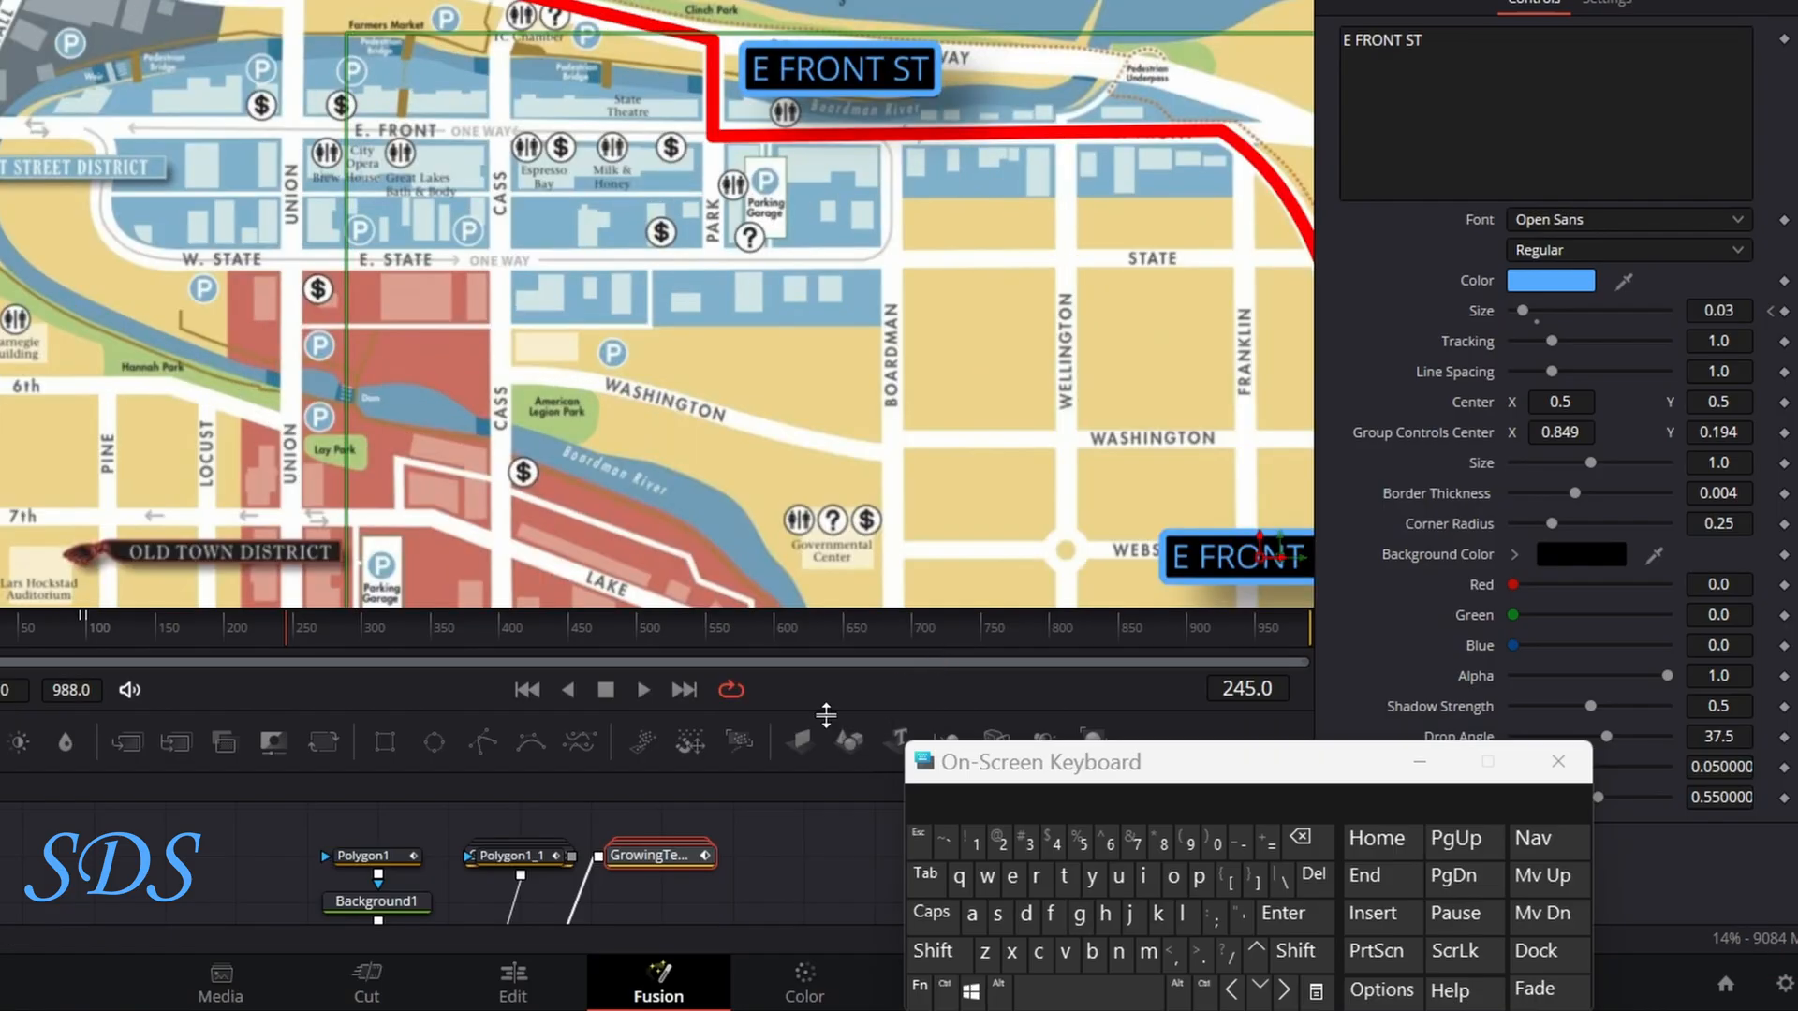
# Replace the pasted title's text with E 8TH ST
pyautogui.moveTo(785, 773)
pyautogui.mouseDown()
pyautogui.moveTo(771, 923)
pyautogui.moveTo(772, 742)
pyautogui.mouseUp()
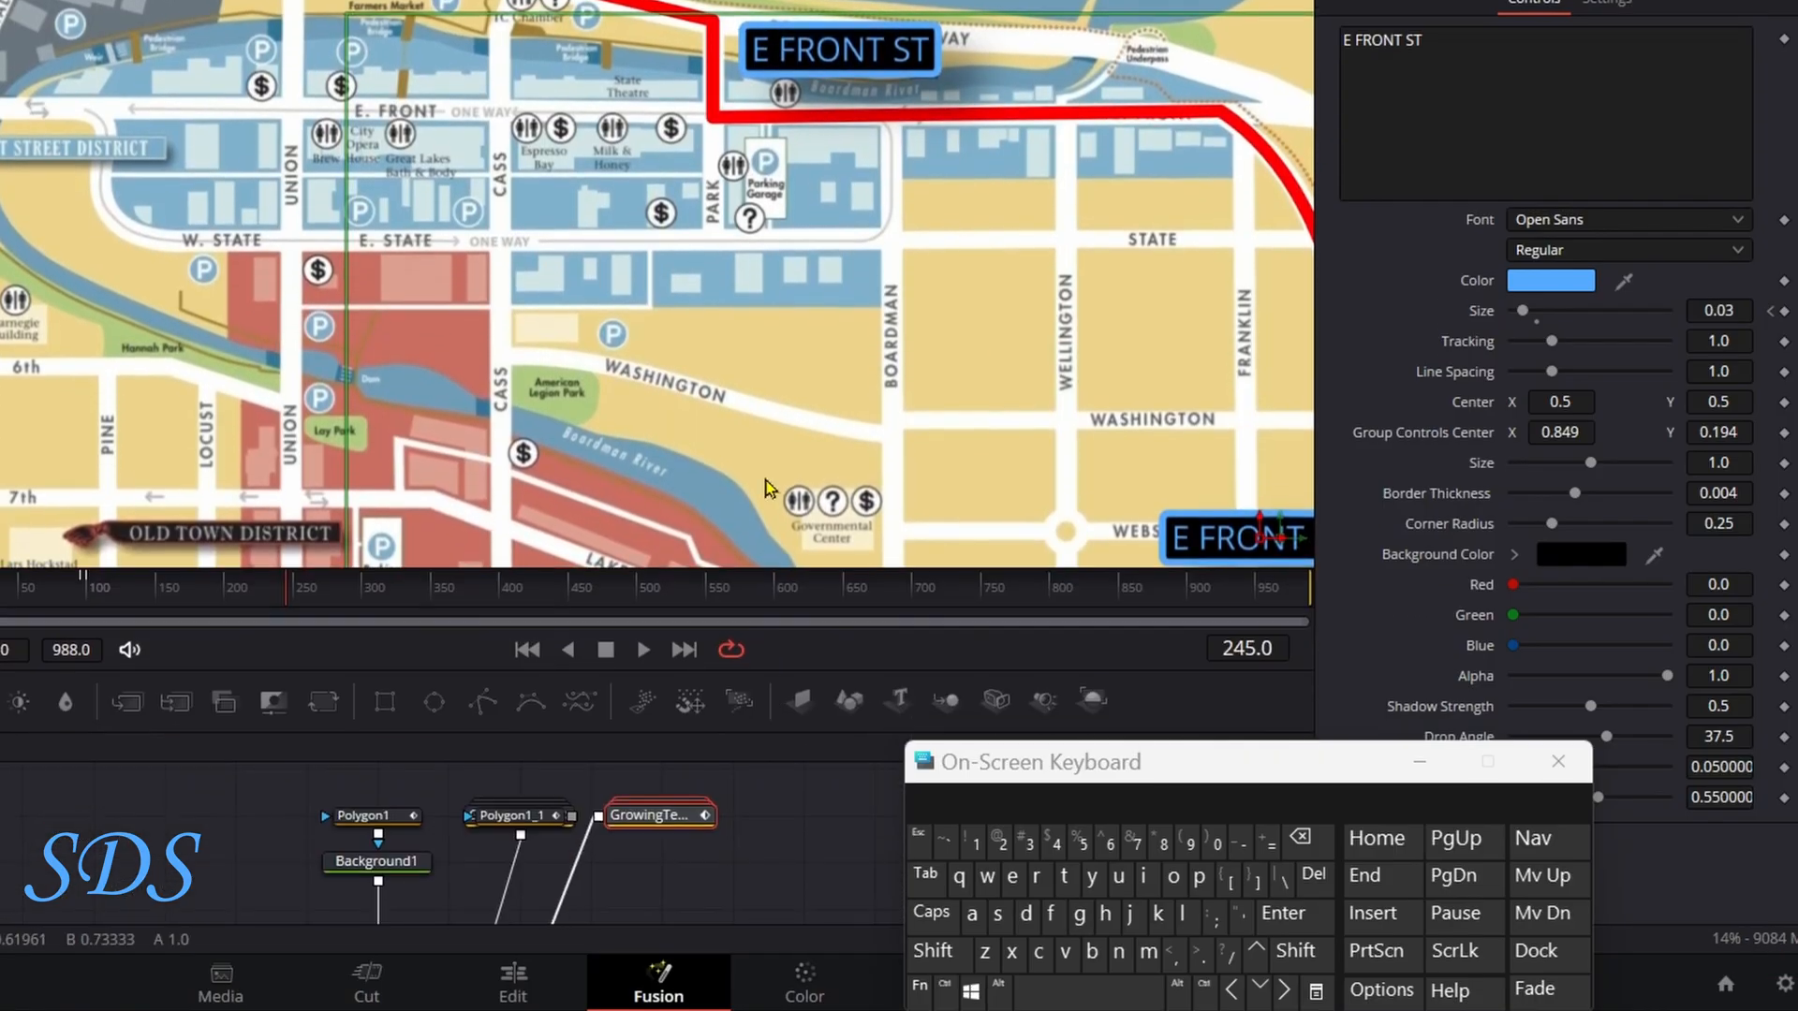
pyautogui.rightClick(754, 343)
pyautogui.moveTo(936, 358)
pyautogui.click(1042, 355)
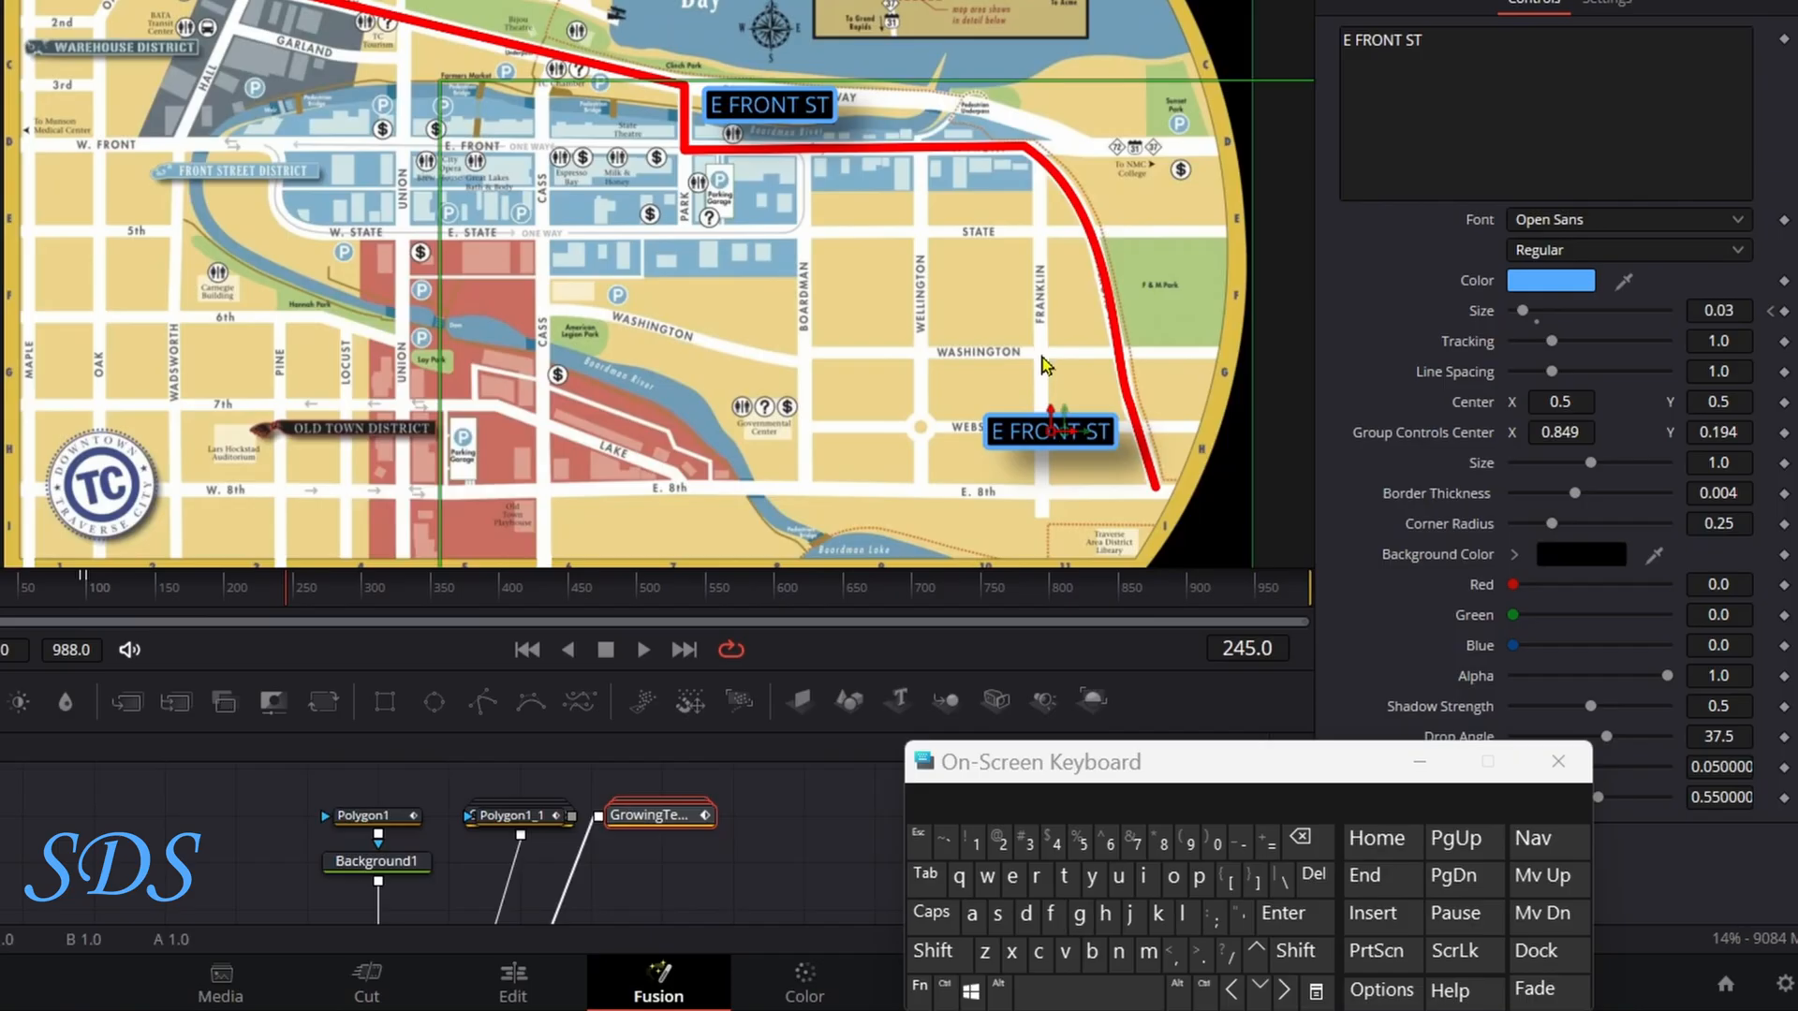
pyautogui.click(1460, 83)
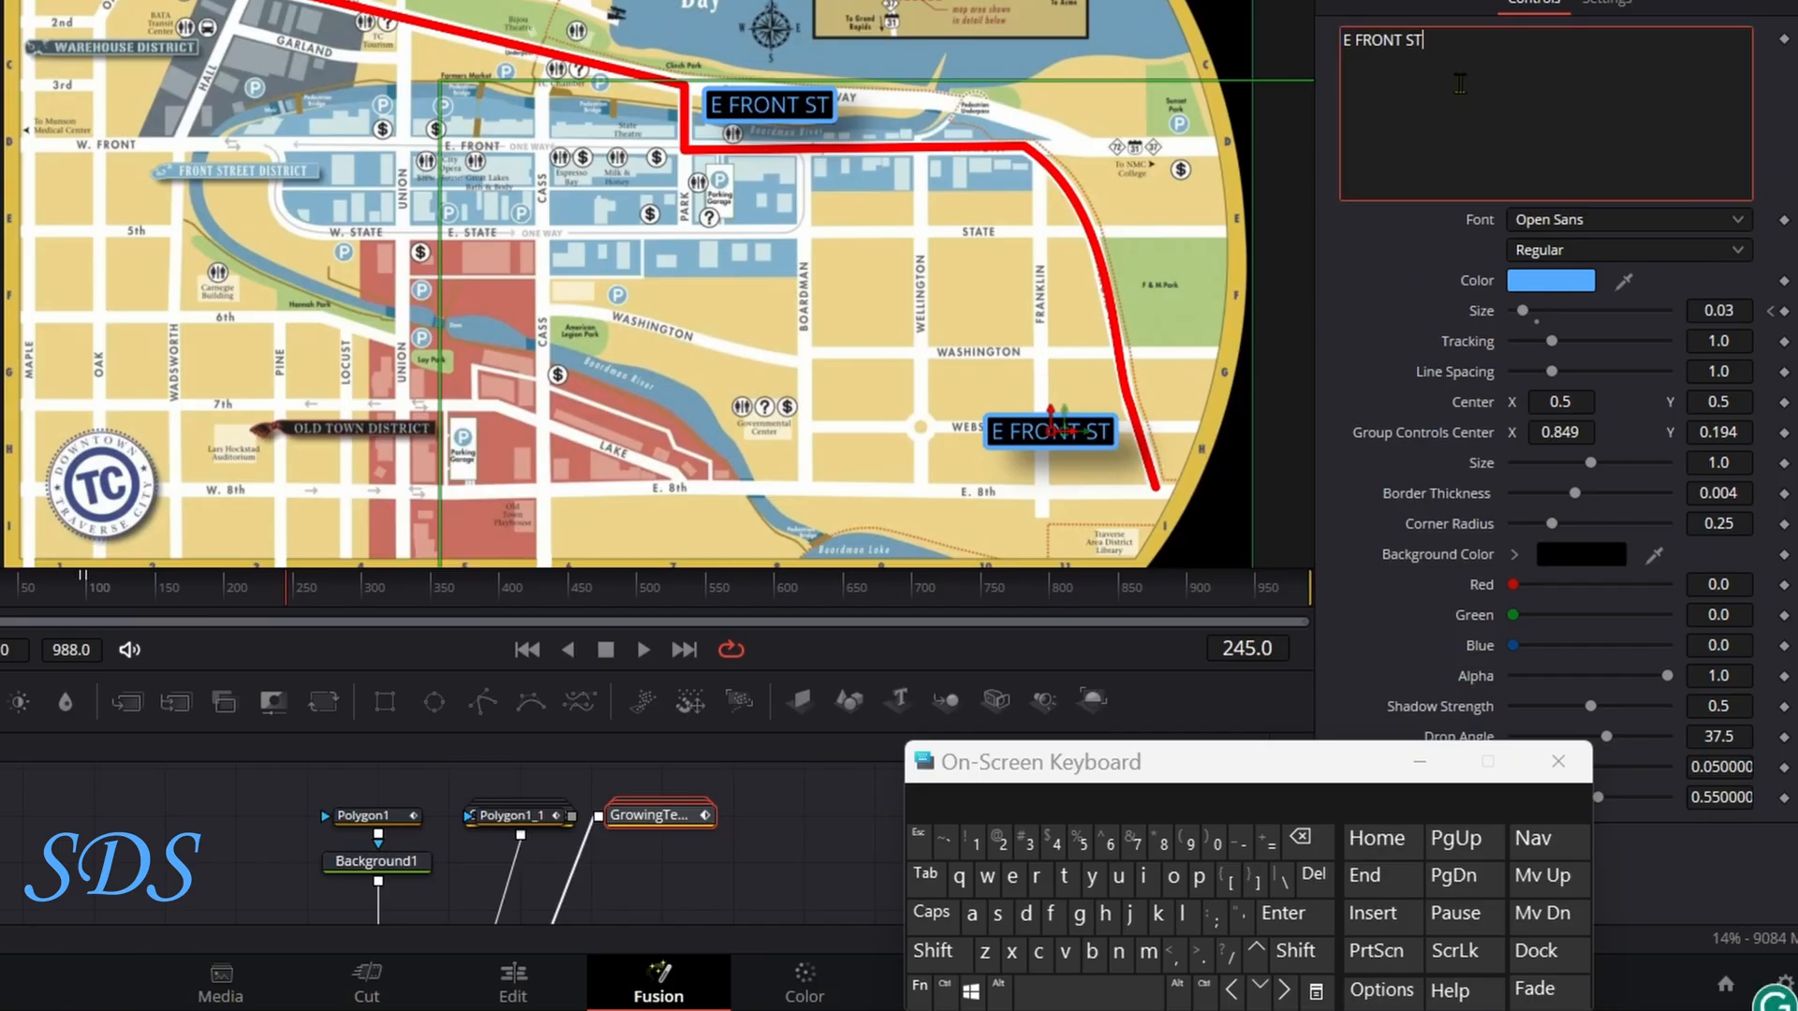
pyautogui.click(1302, 841)
pyautogui.click(1302, 841)
pyautogui.click(1302, 841)
pyautogui.click(1301, 841)
pyautogui.click(1301, 841)
pyautogui.click(1301, 841)
pyautogui.click(1302, 841)
pyautogui.click(1302, 841)
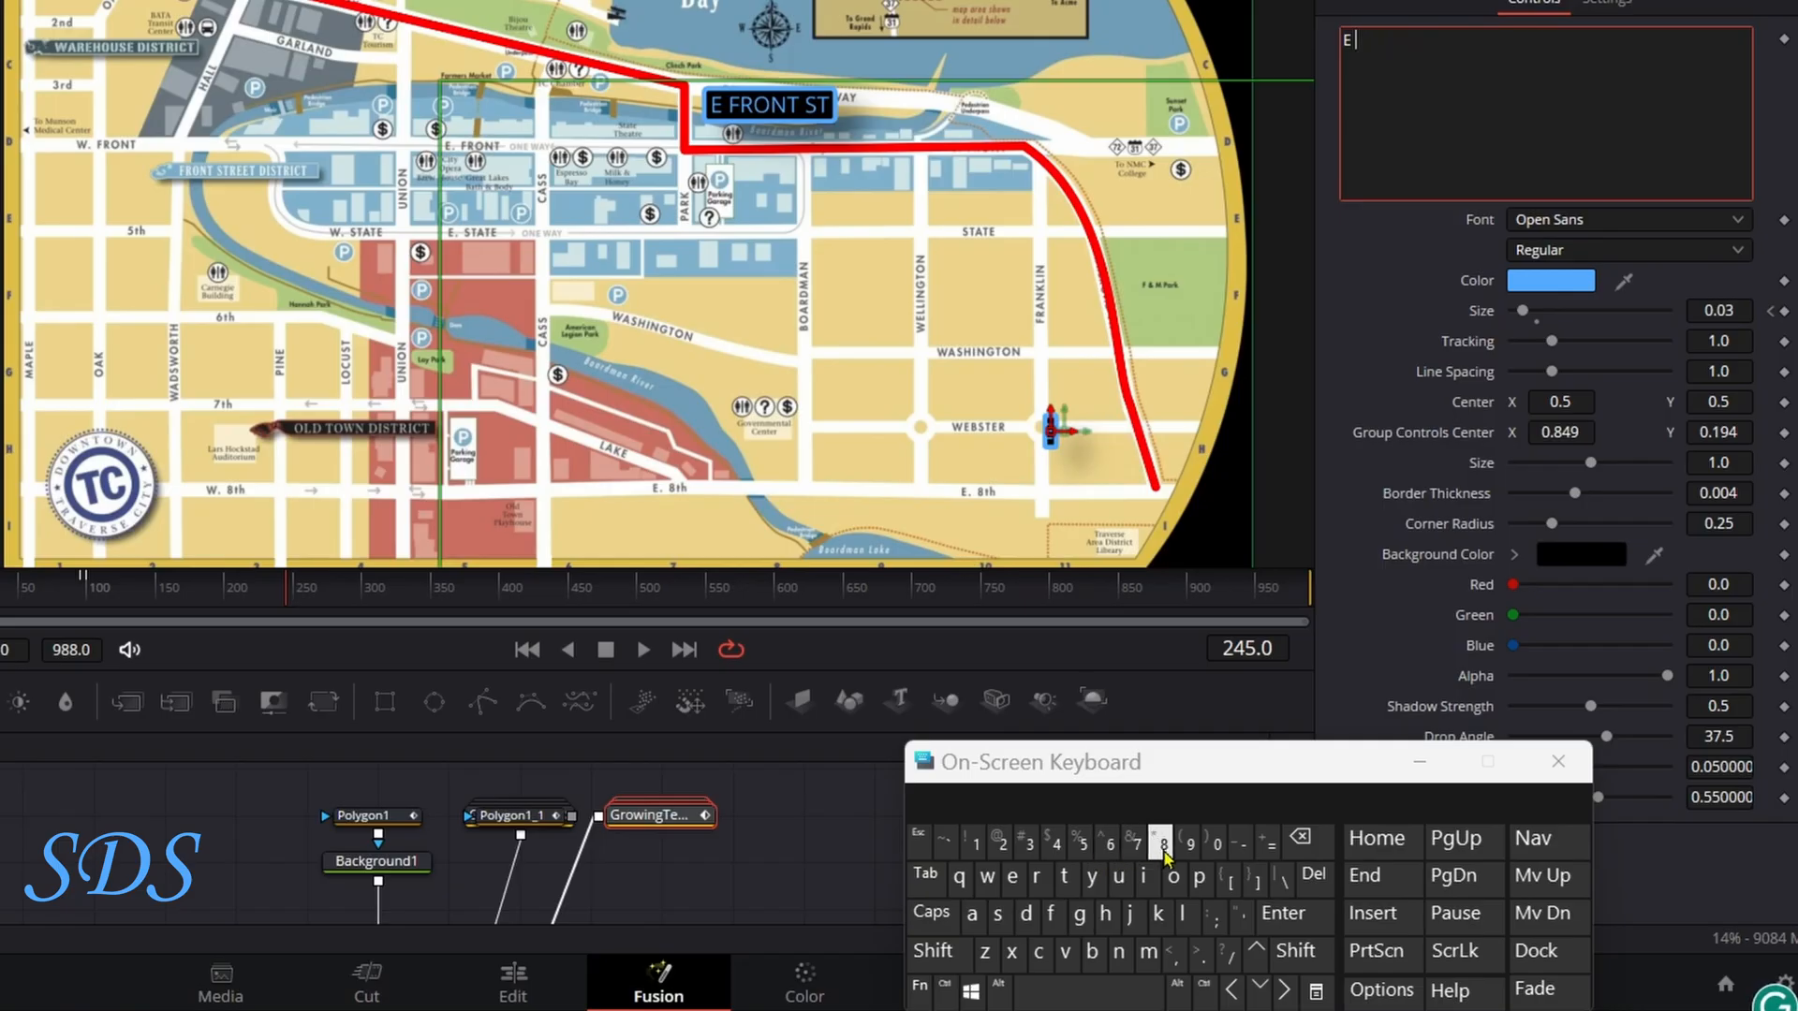
pyautogui.click(1162, 843)
pyautogui.click(932, 914)
pyautogui.click(1065, 876)
pyautogui.click(1106, 914)
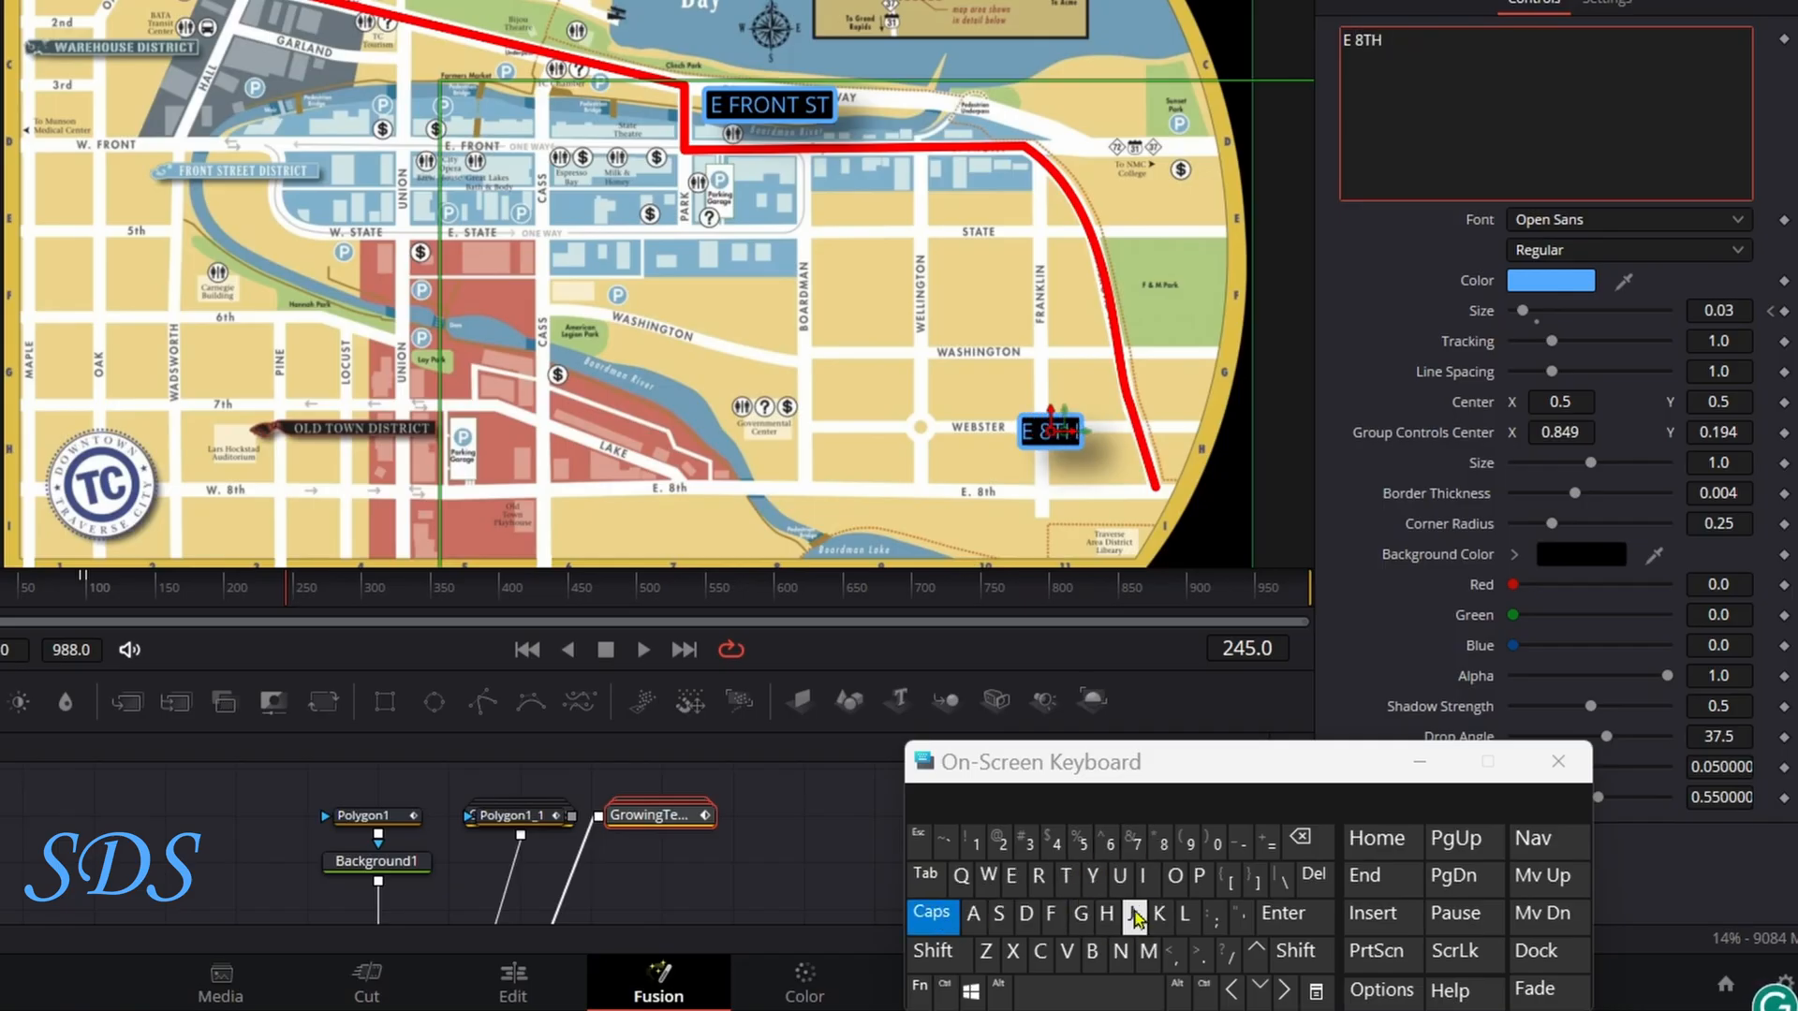
pyautogui.click(1086, 990)
pyautogui.click(999, 914)
pyautogui.click(1065, 876)
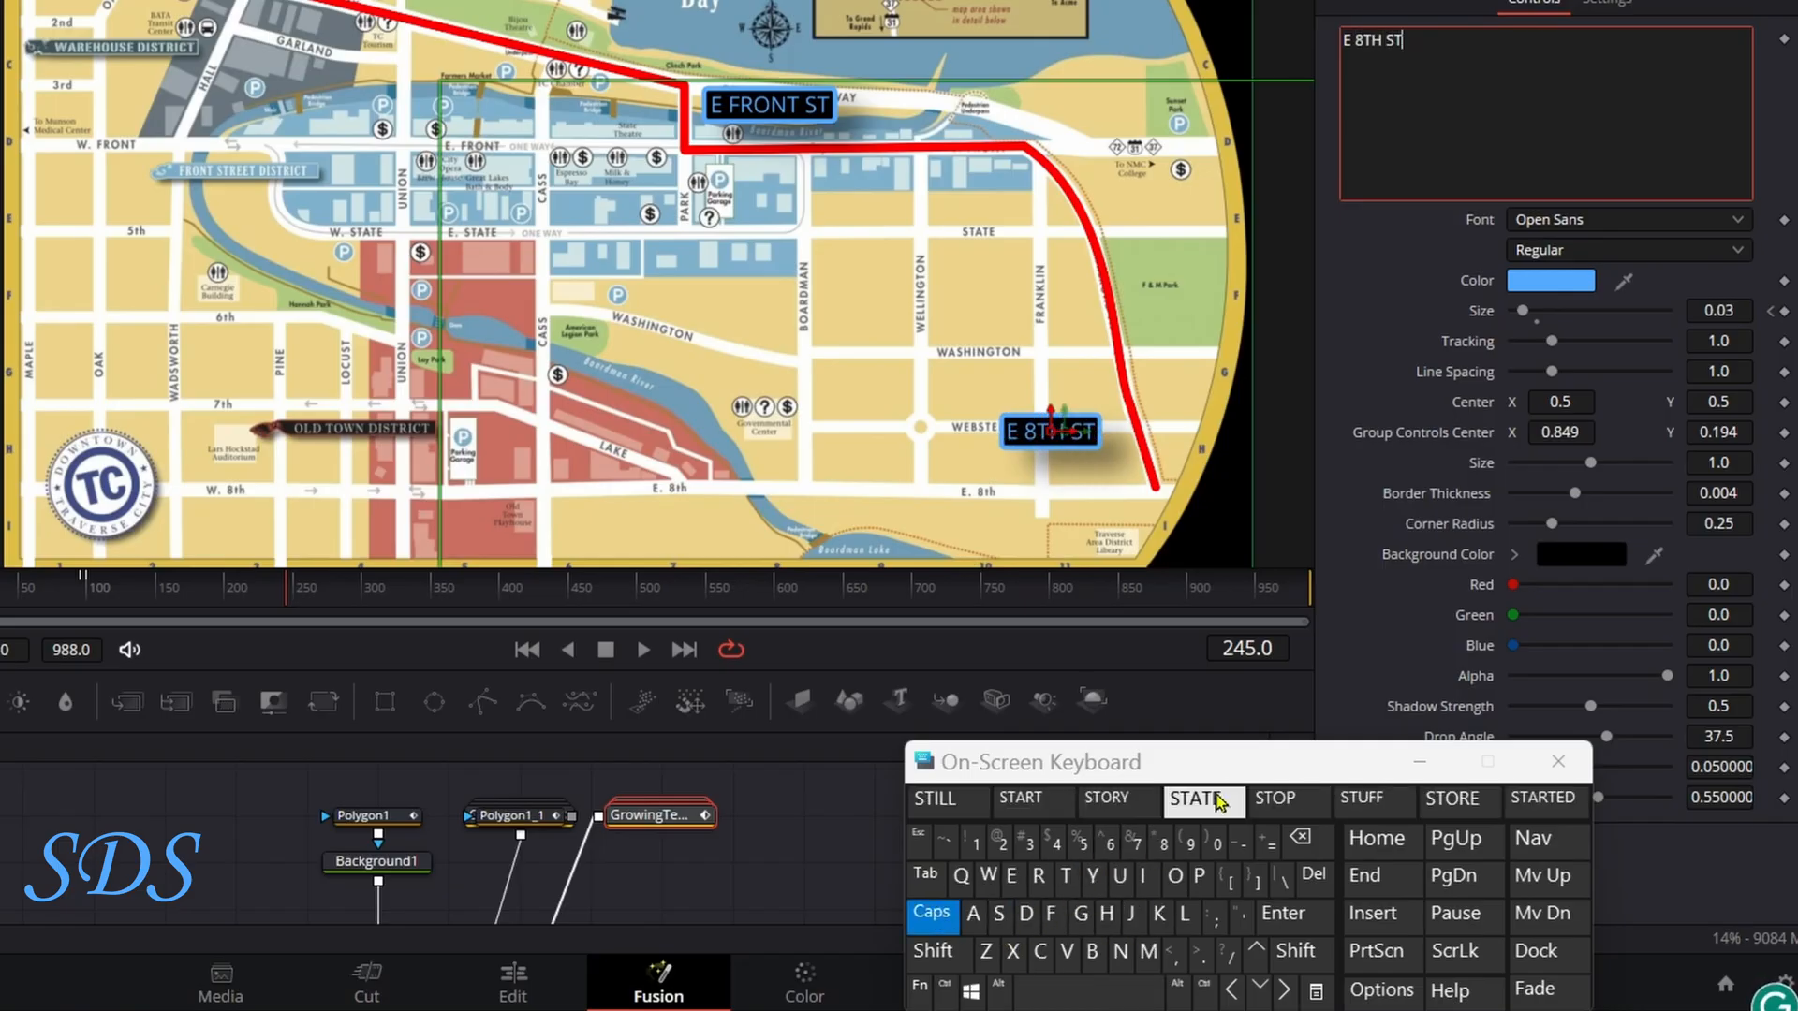
# Move the E 8TH ST title to Group Controls Center X 0.862, Y 0.168, reset its Size animation and keyframe Size at 0 on frame 245
pyautogui.moveTo(1573, 431); pyautogui.dragTo(1585, 431)
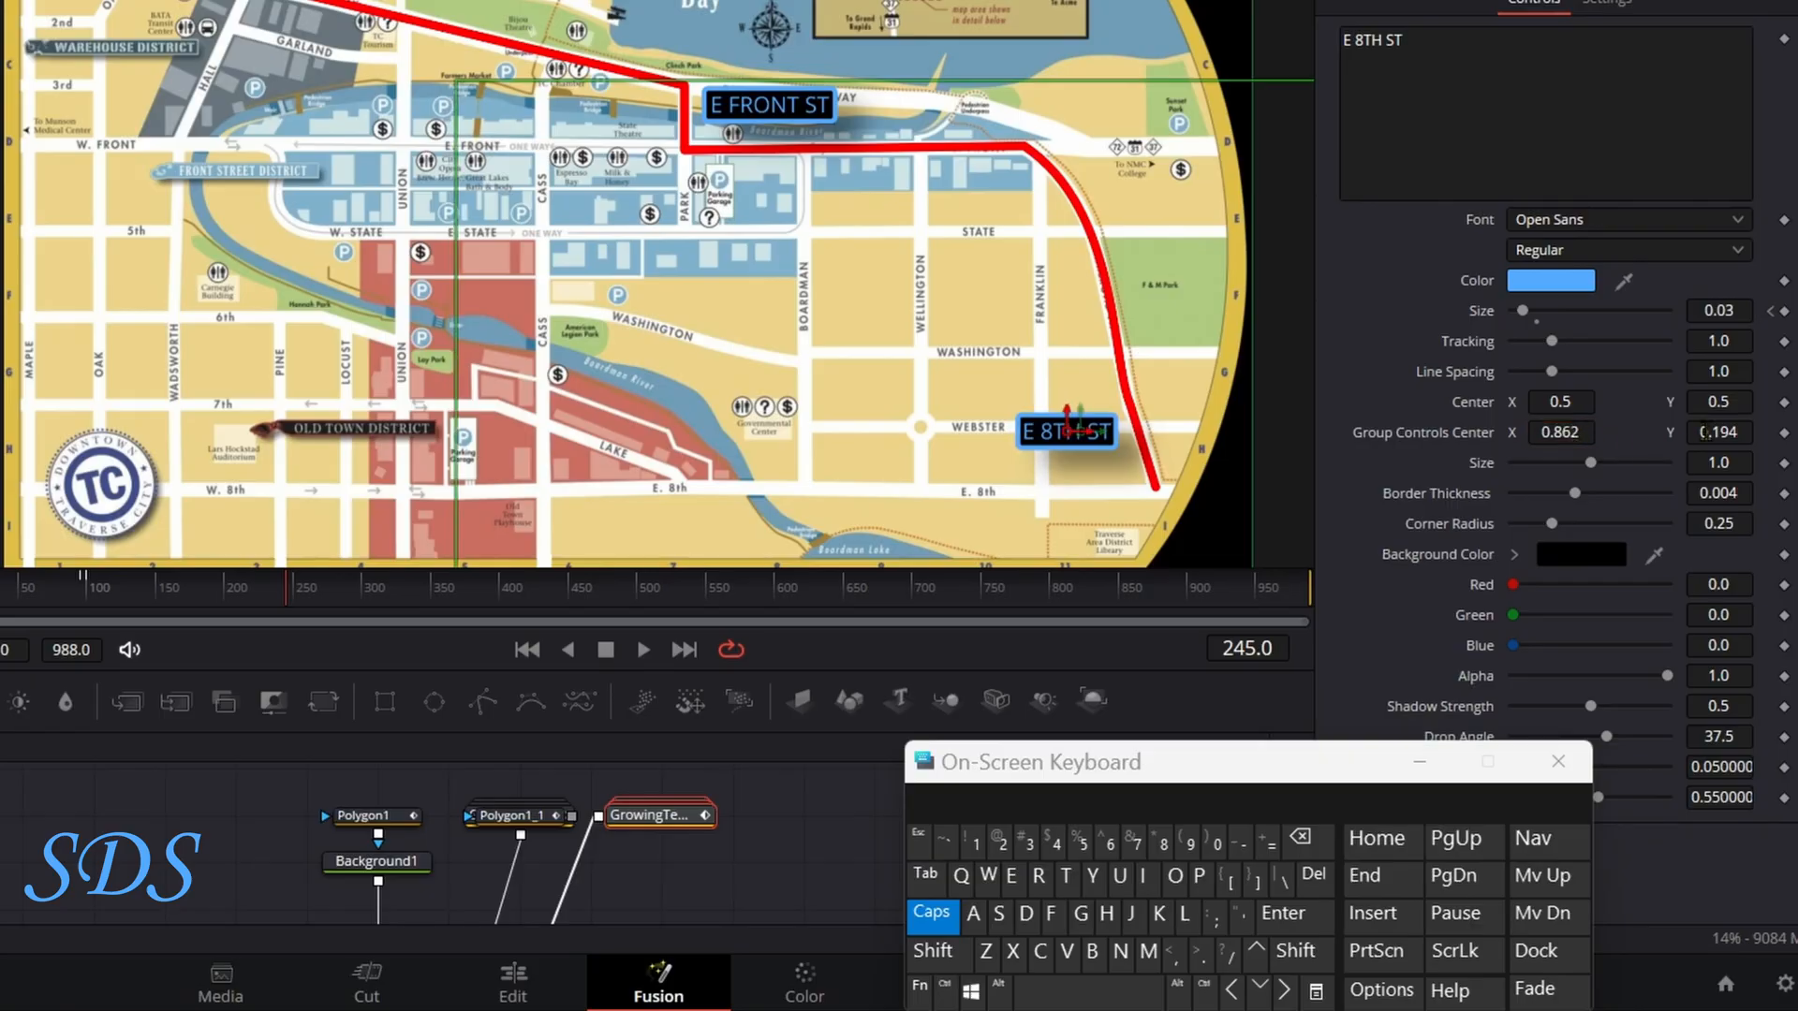
pyautogui.moveTo(1704, 432); pyautogui.dragTo(1691, 431)
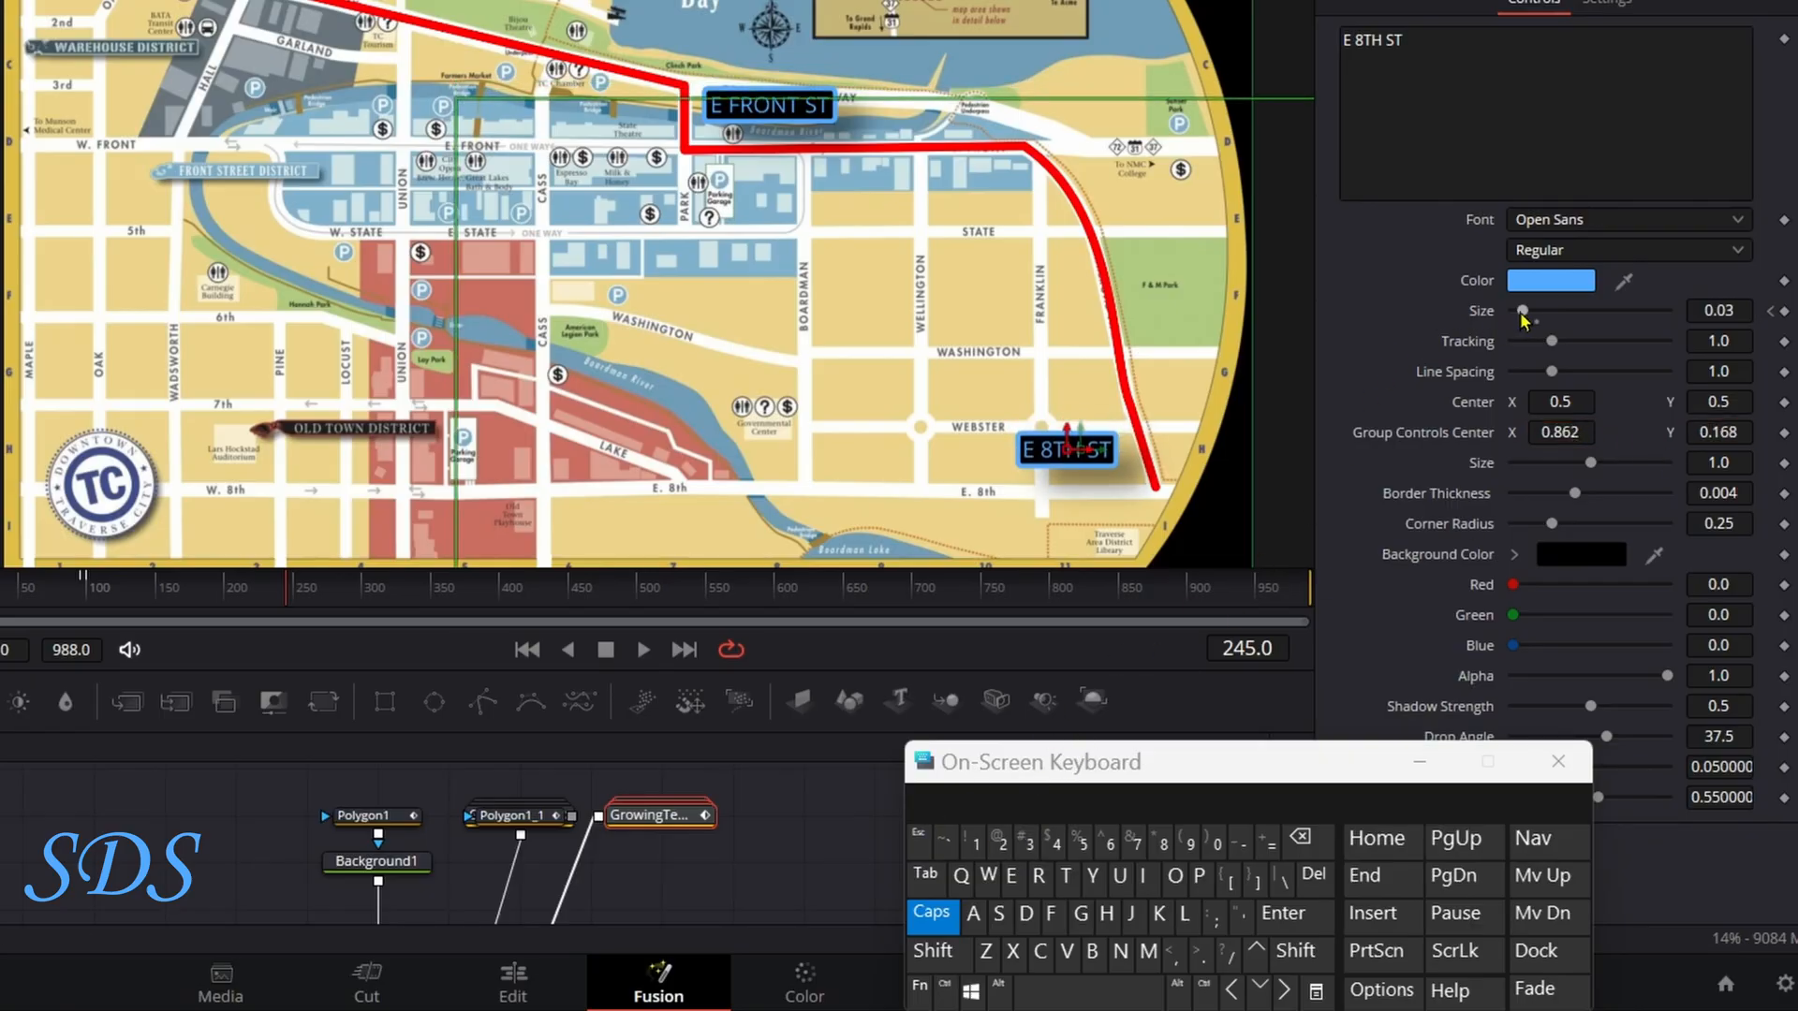
pyautogui.moveTo(1520, 312); pyautogui.dragTo(1507, 314)
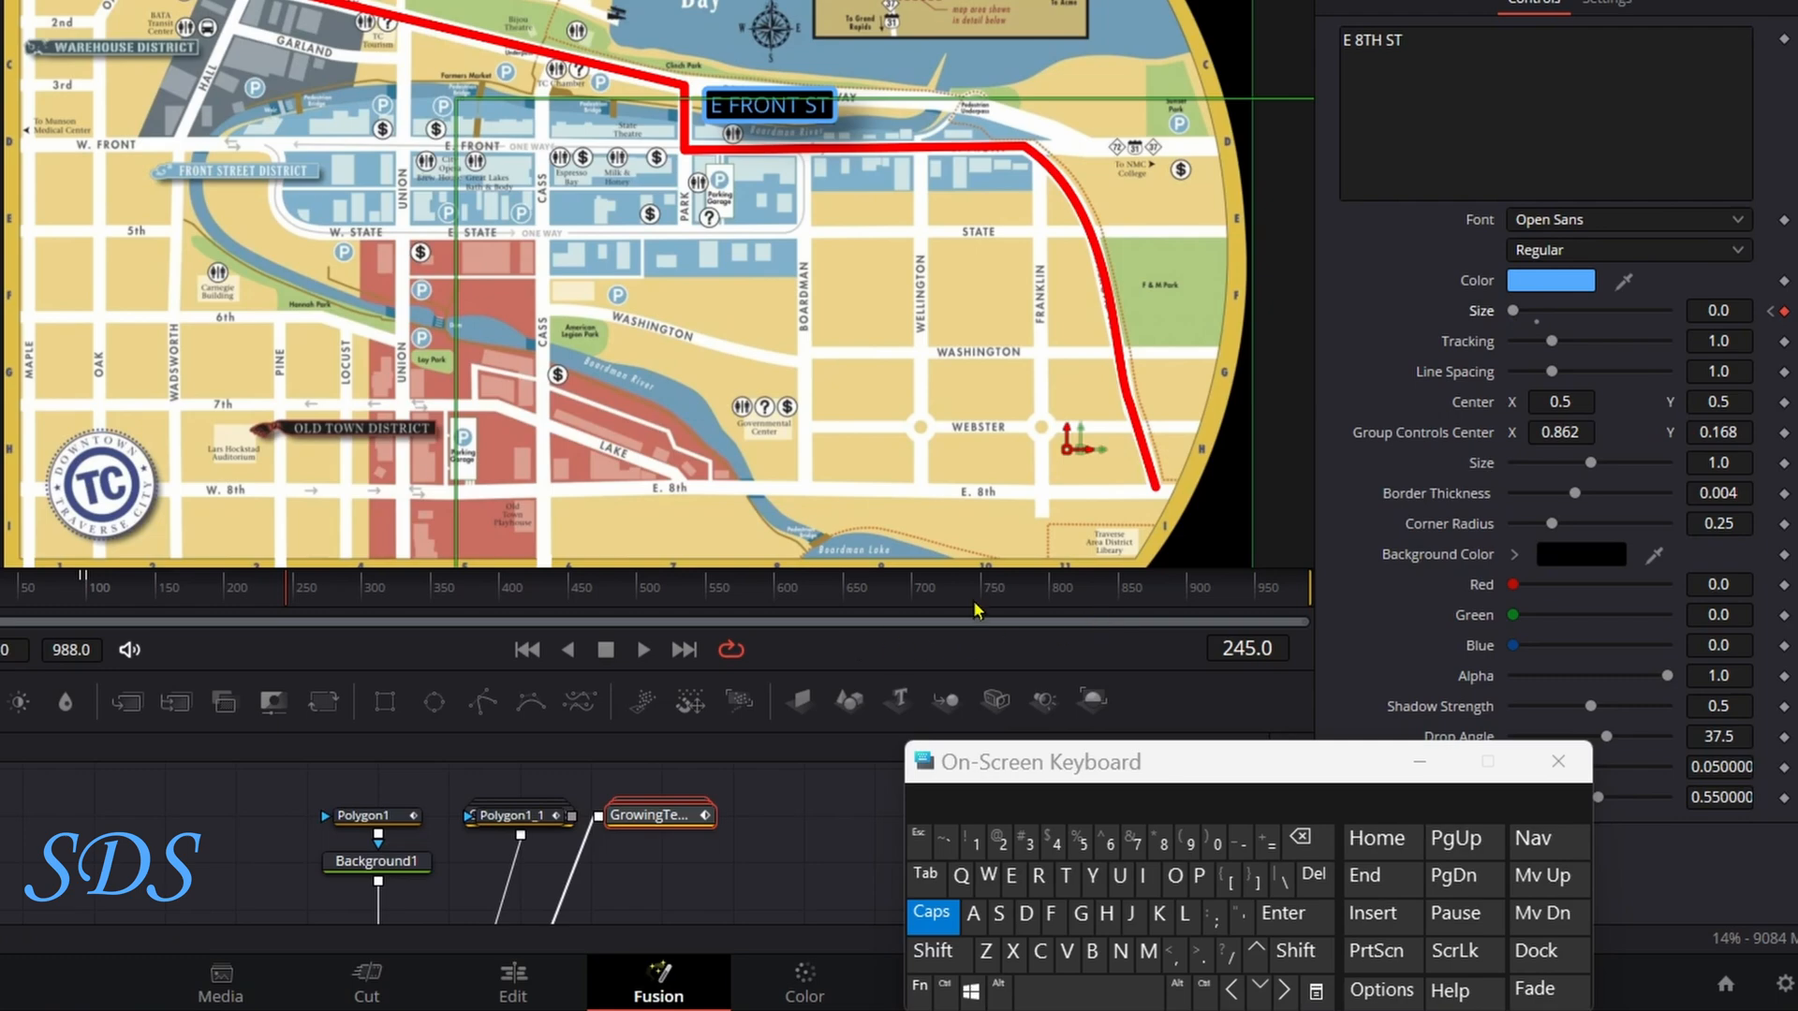
pyautogui.hotkey('ctrl', 'z')
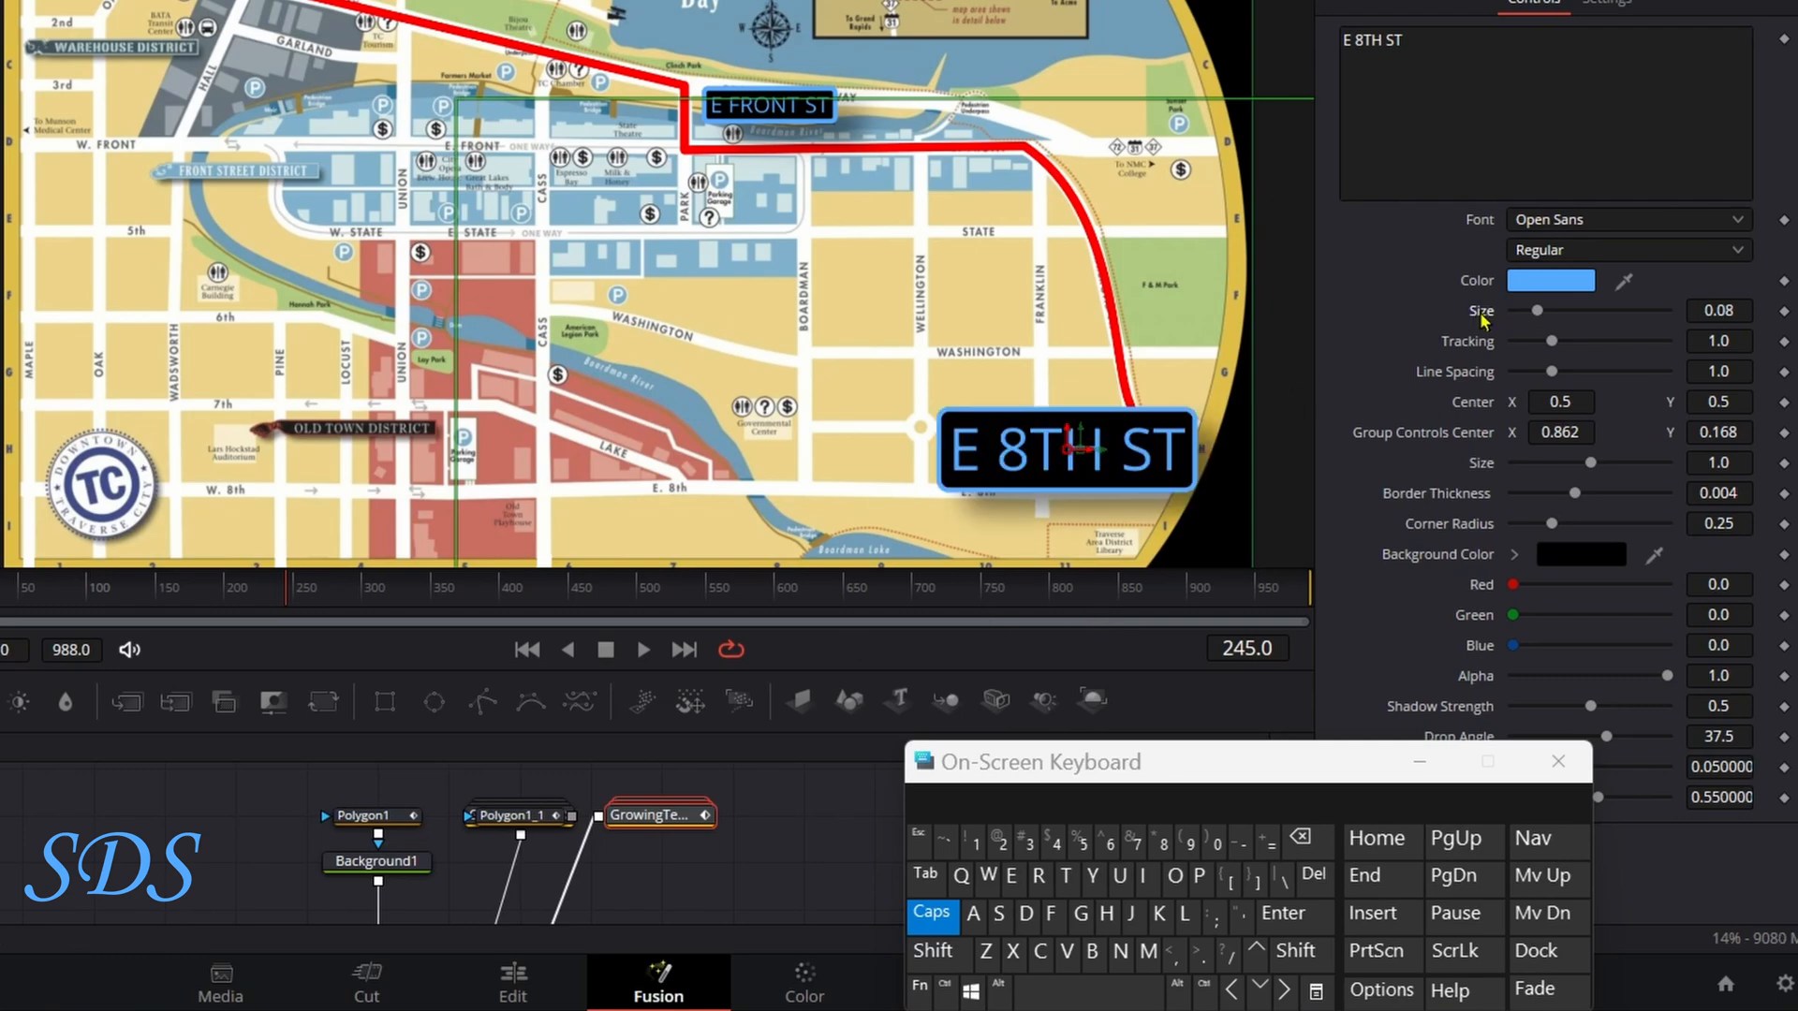
pyautogui.moveTo(1525, 316); pyautogui.dragTo(1474, 318)
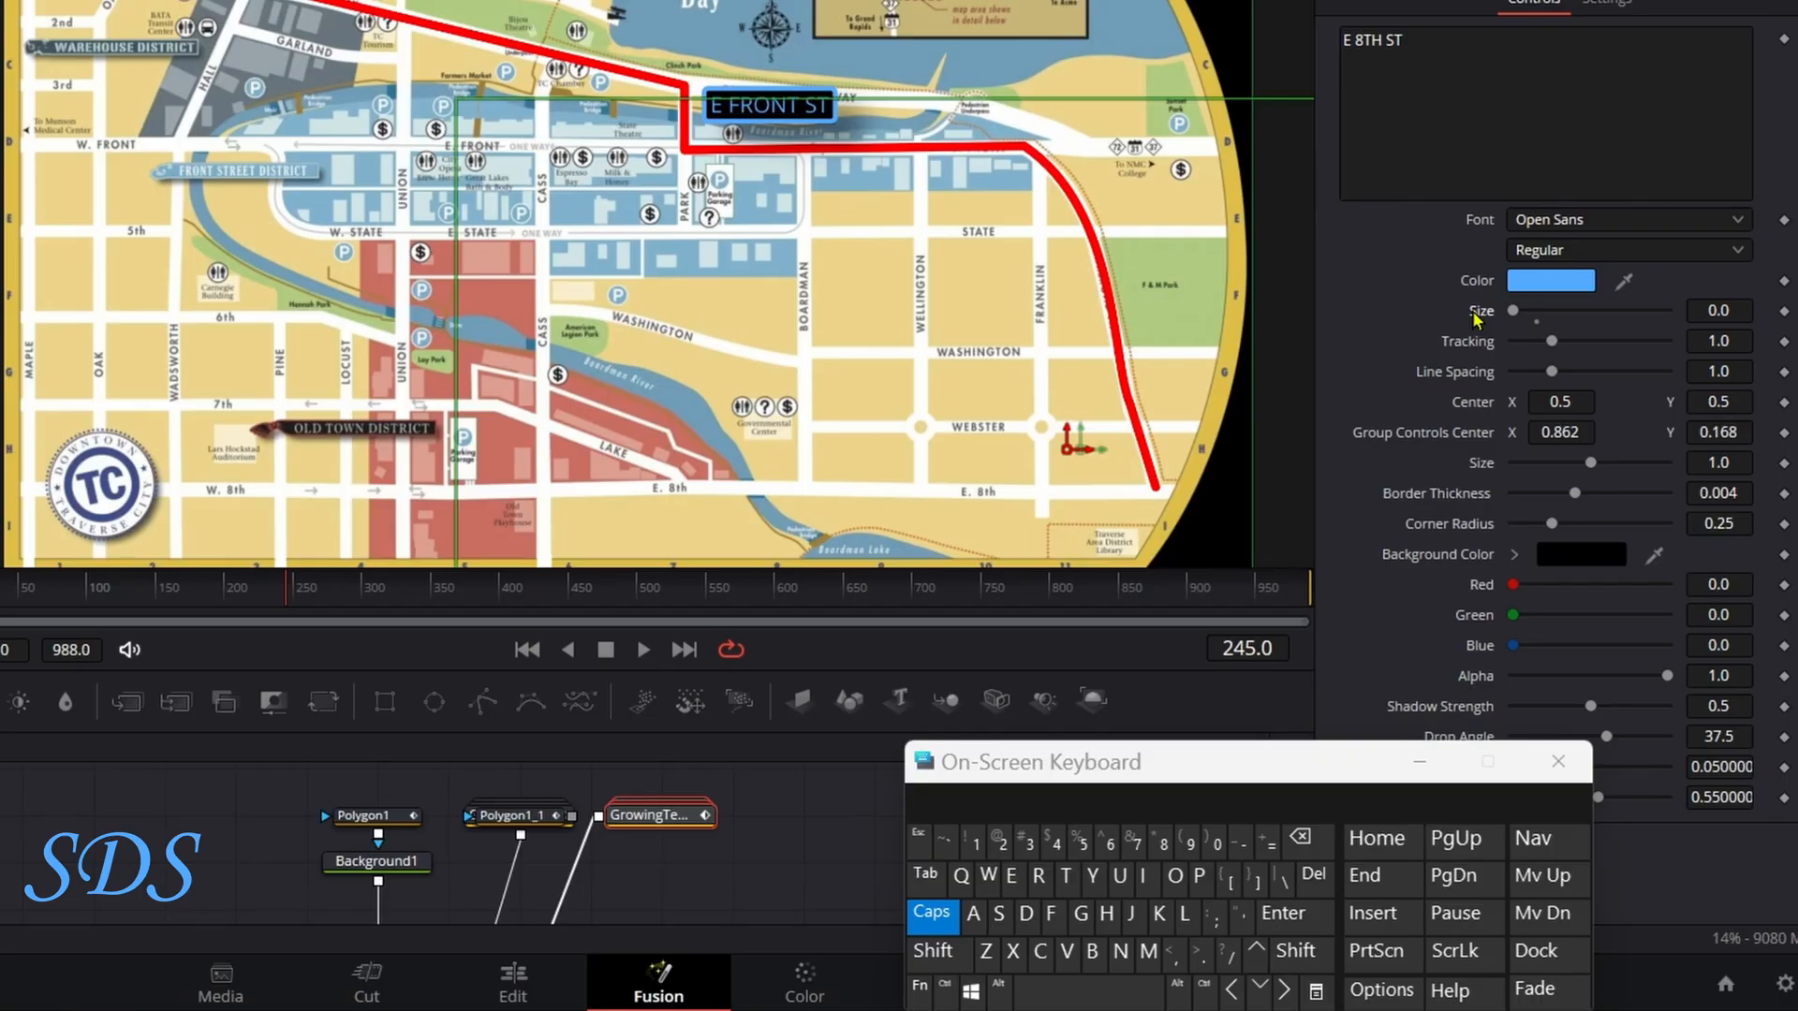
pyautogui.click(1783, 312)
pyautogui.click(931, 913)
# Set the E 8TH ST title's Size to 0.03 at the route's Length keyframe on frame 250
pyautogui.click(379, 817)
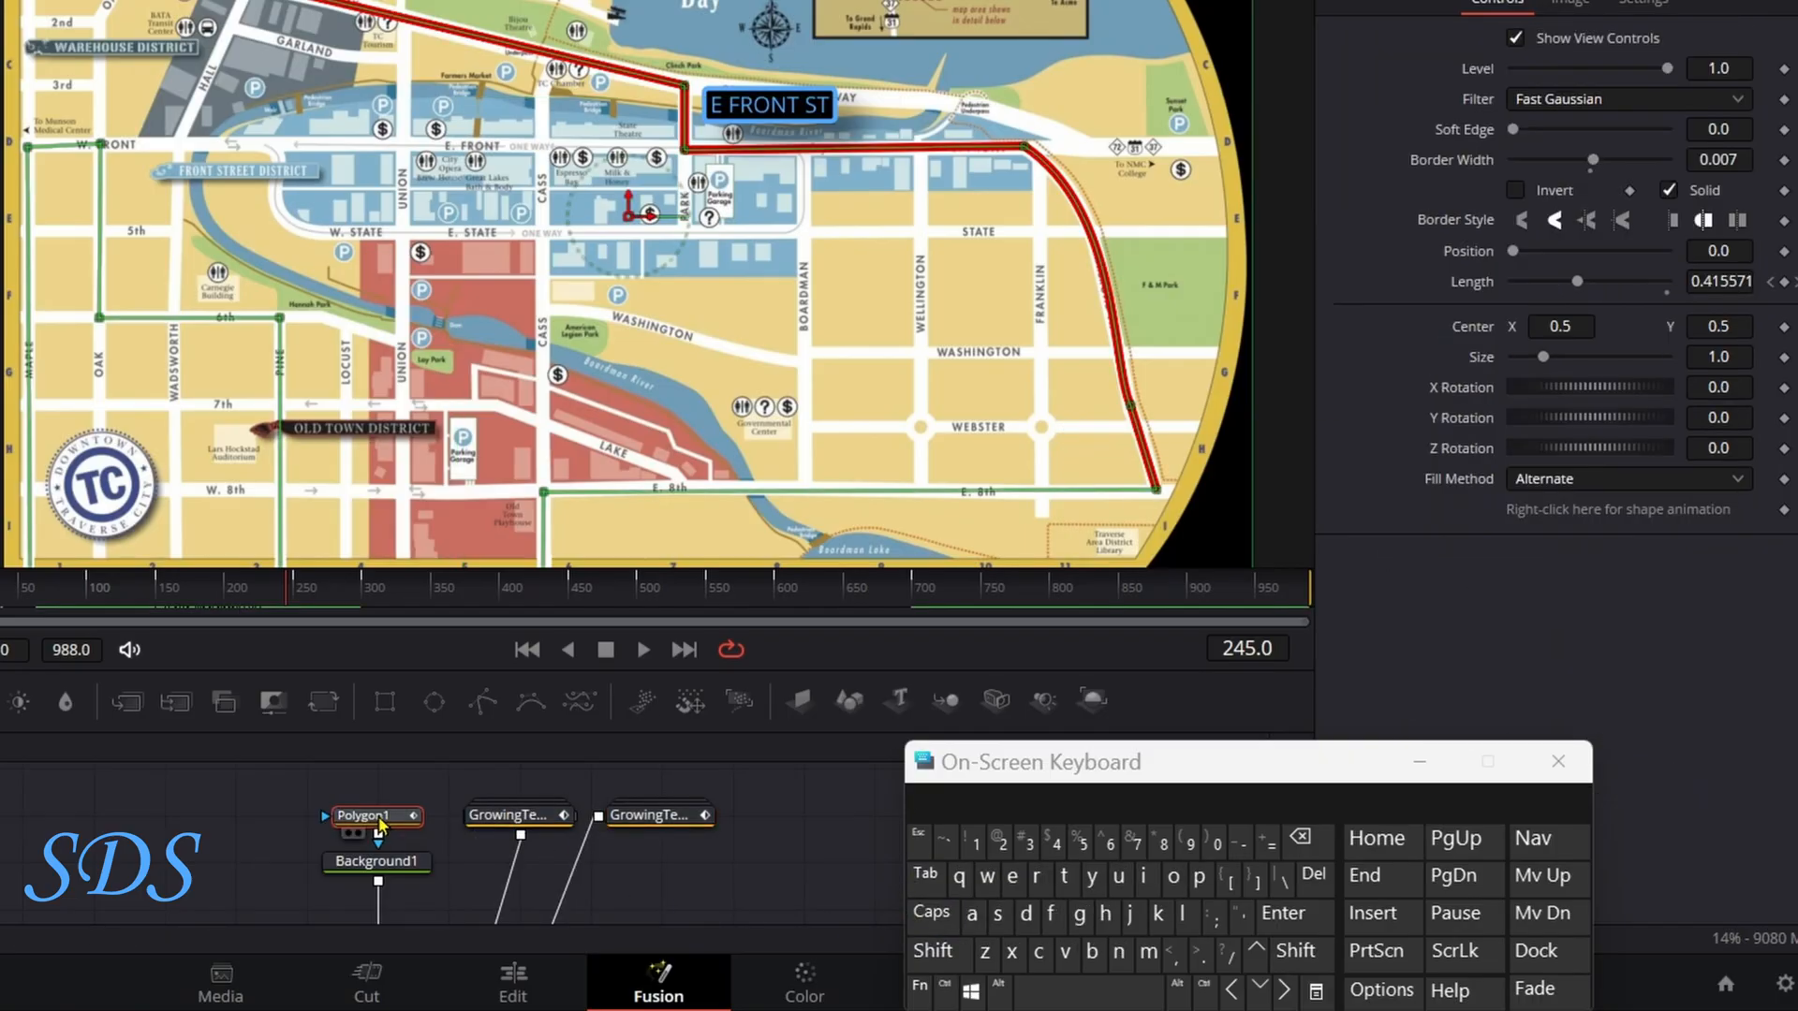
pyautogui.moveTo(294, 599); pyautogui.dragTo(298, 598)
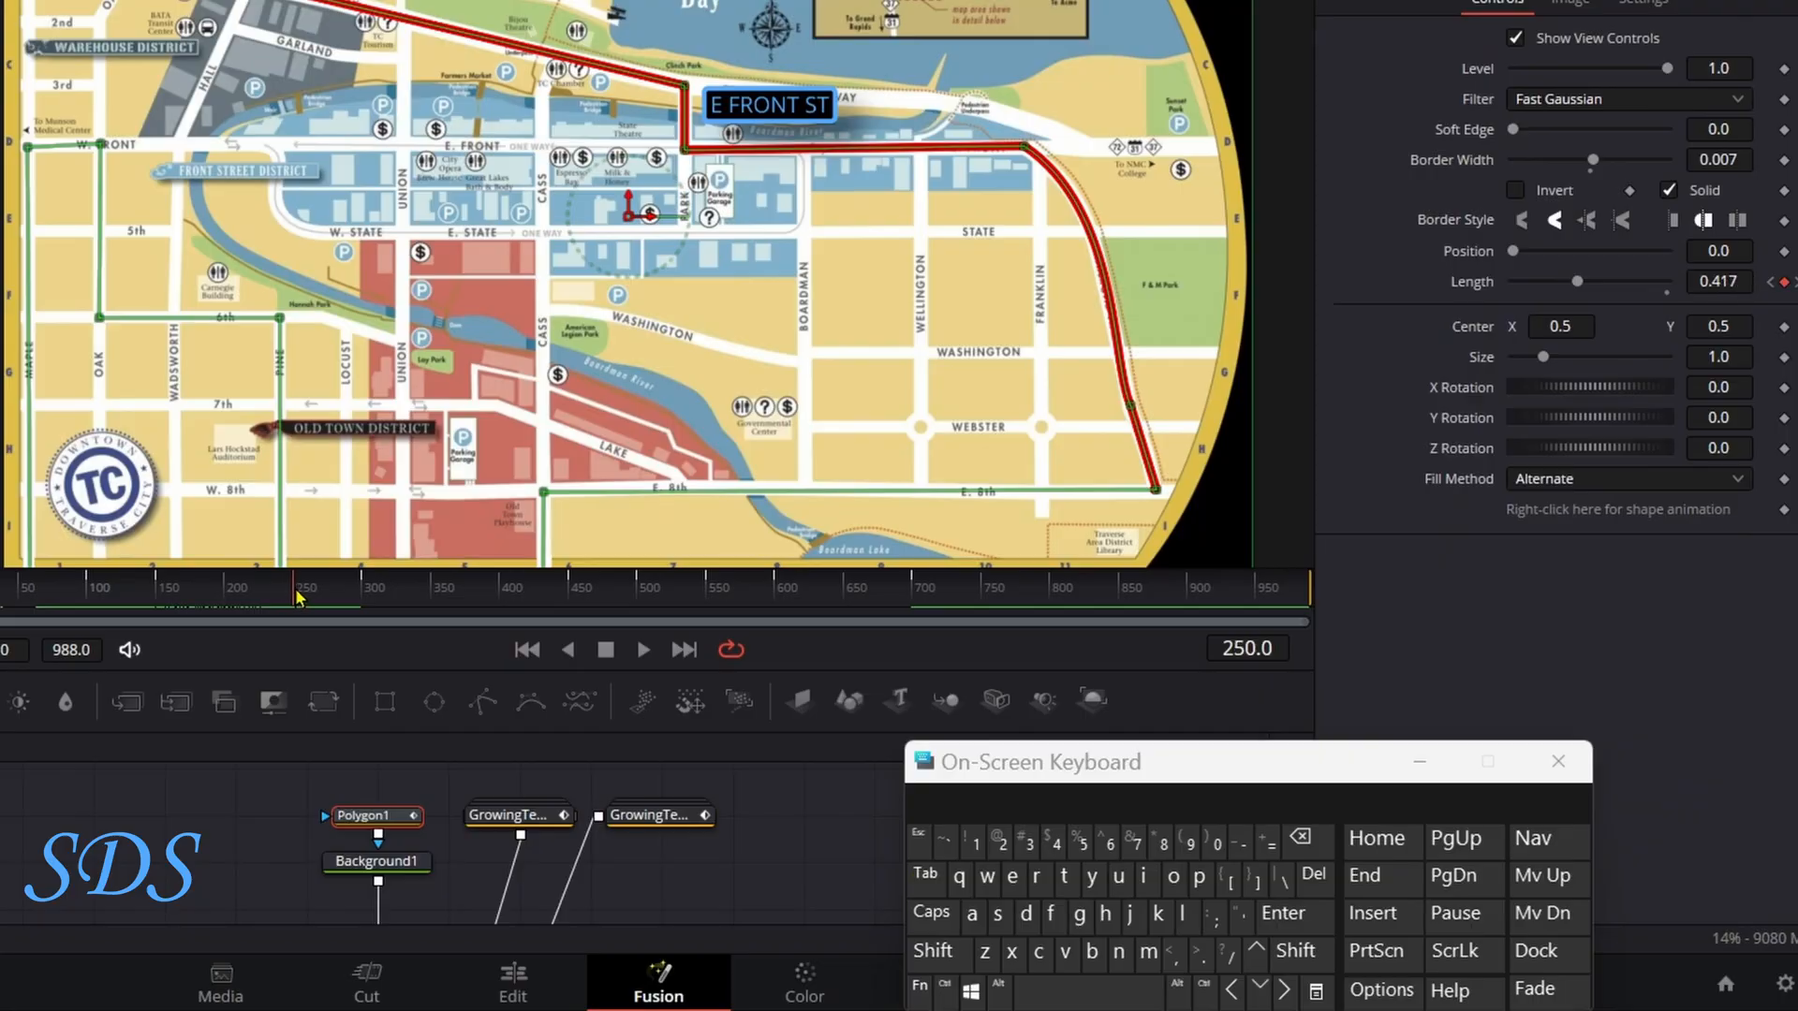
pyautogui.click(655, 816)
pyautogui.click(1705, 311)
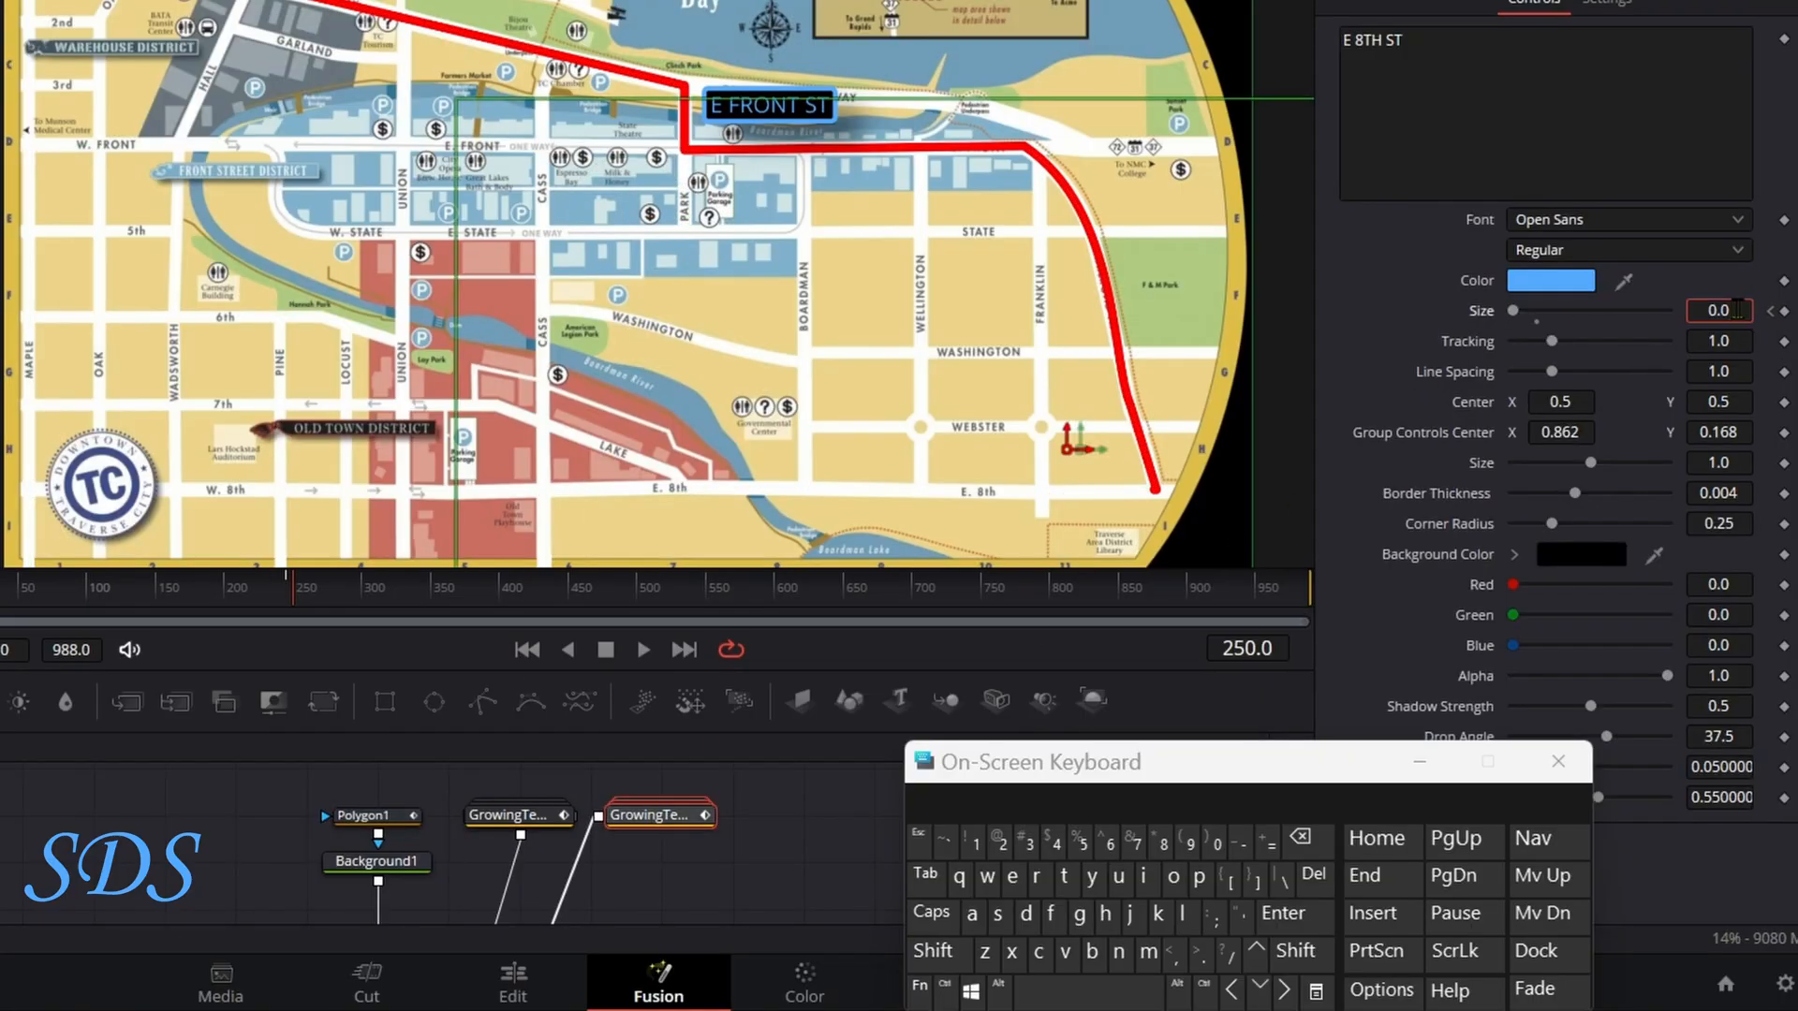
pyautogui.click(1029, 844)
pyautogui.click(1283, 913)
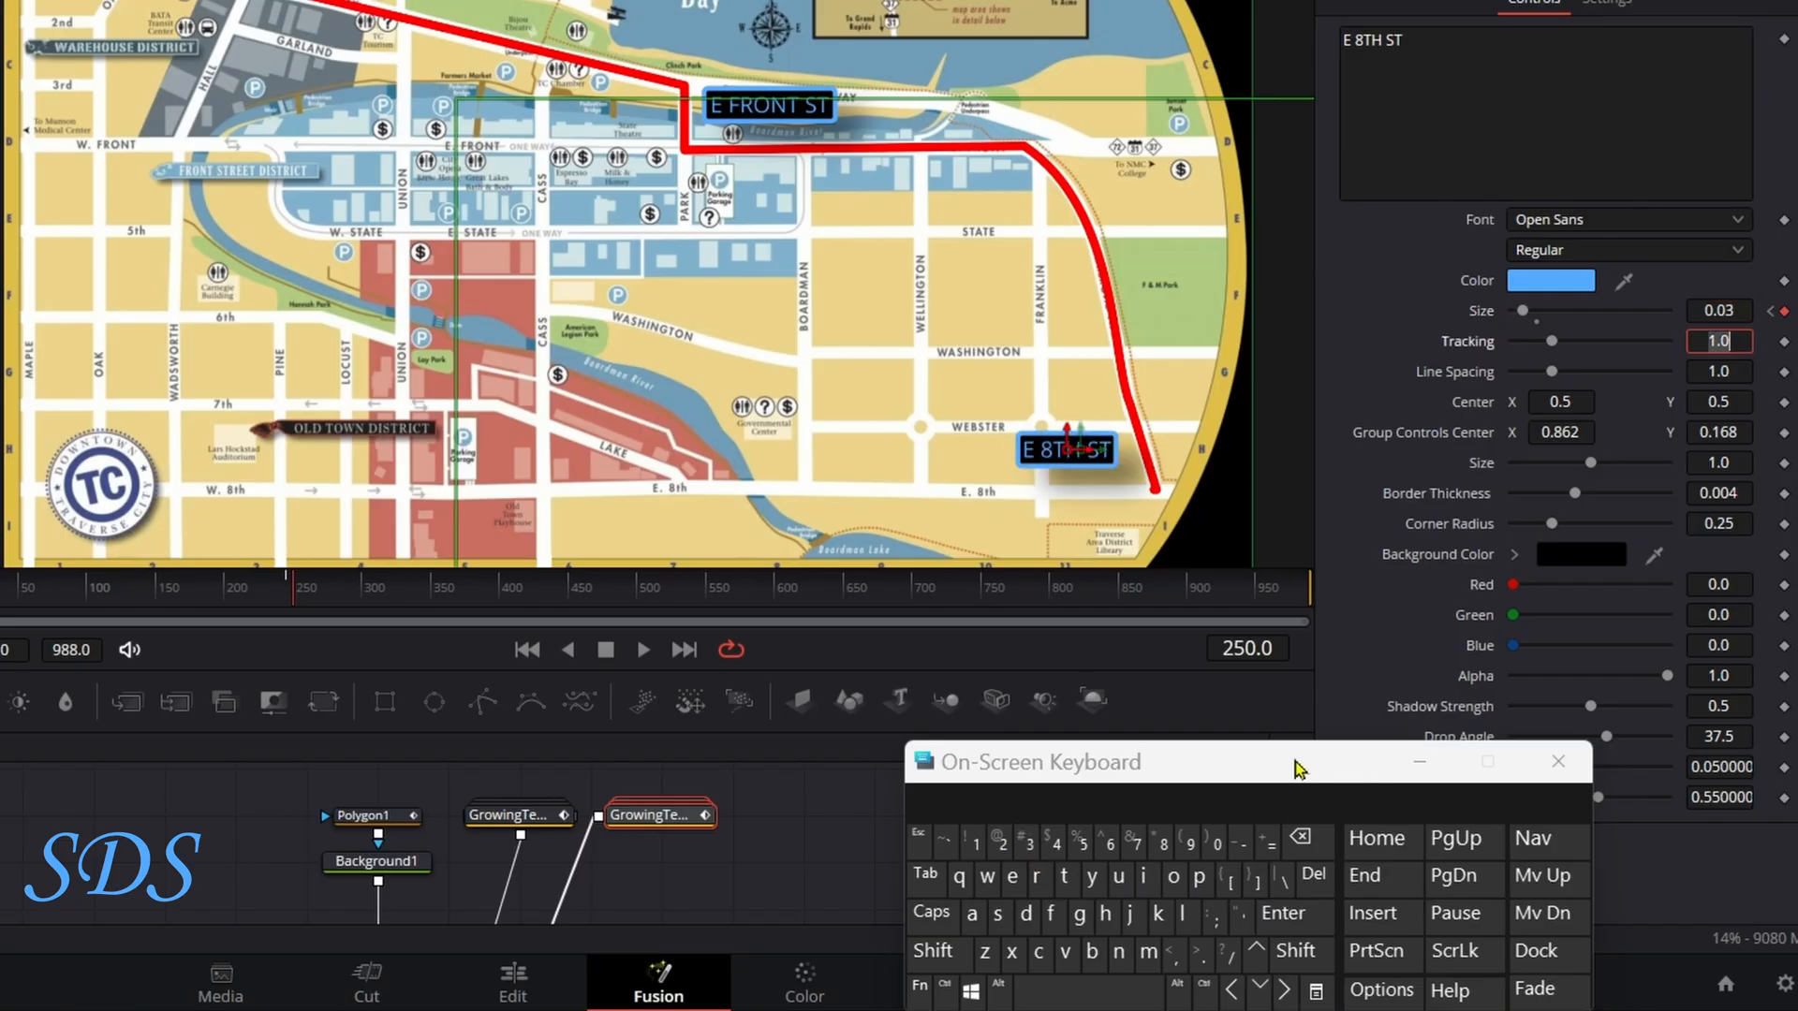
# Place the playhead at frame 445, five frames before Polygon1's Length keyframe at 450
pyautogui.click(354, 817)
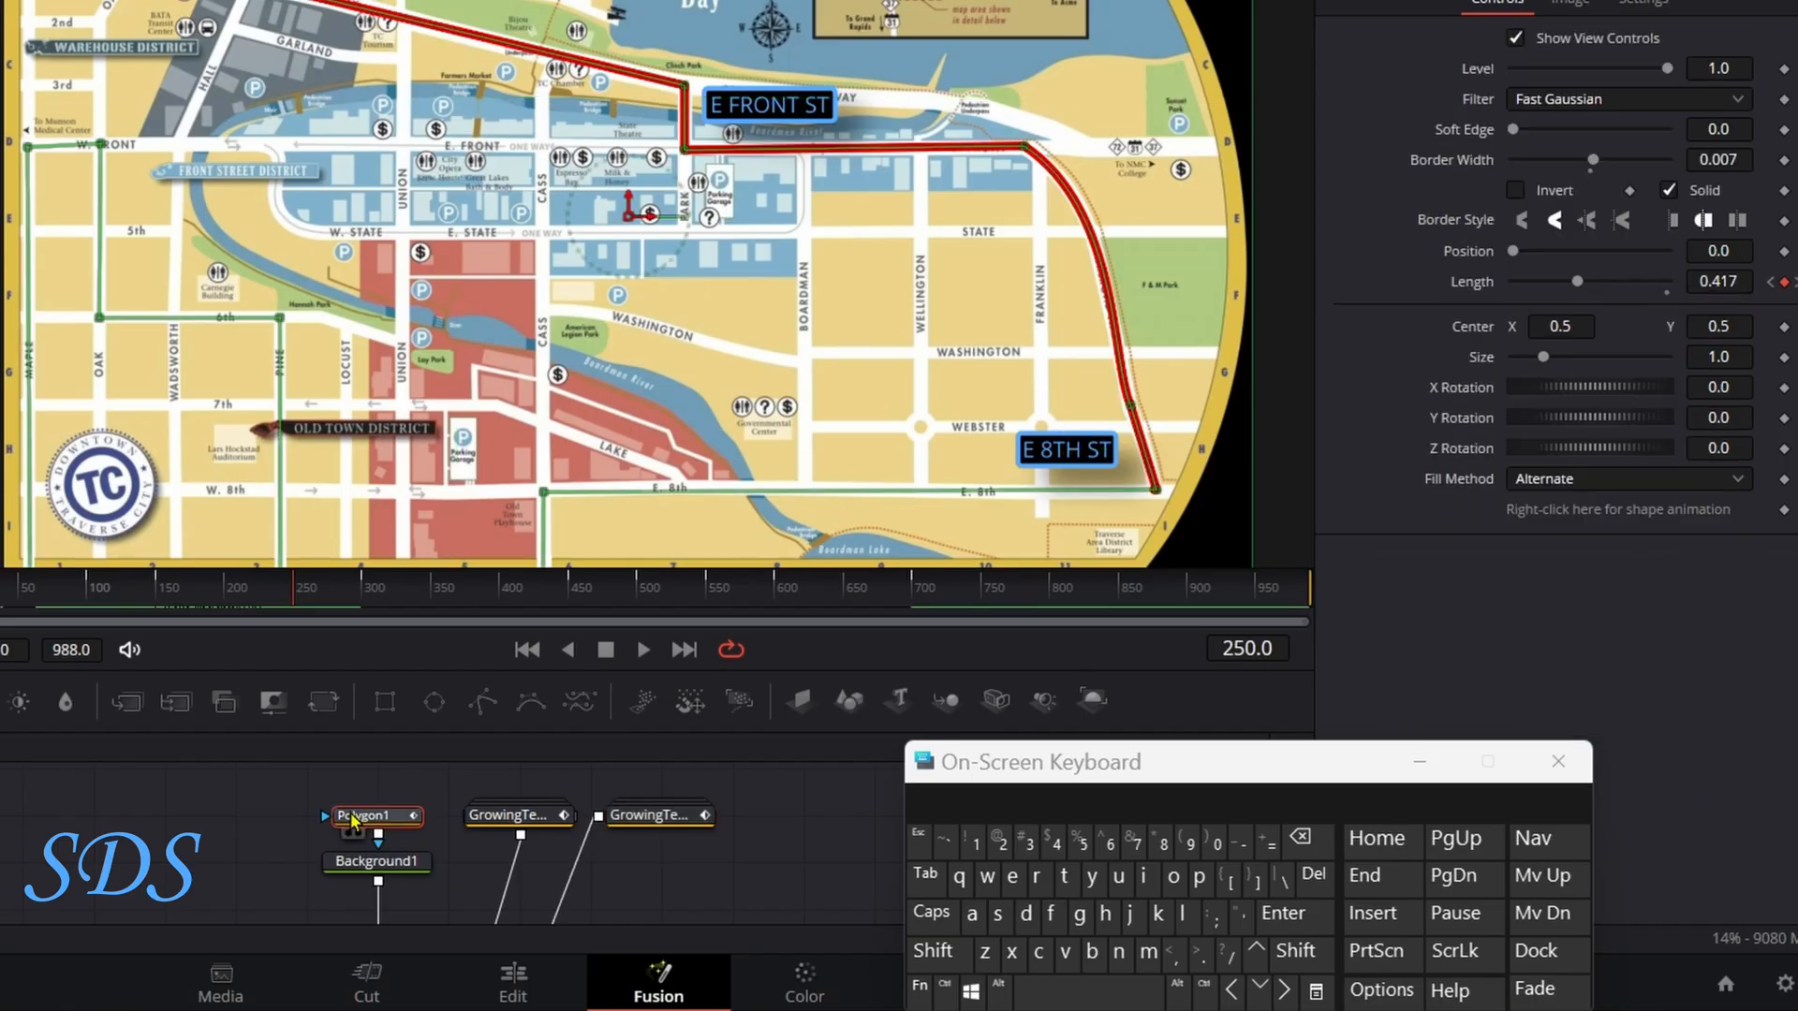
pyautogui.moveTo(293, 590); pyautogui.dragTo(573, 596)
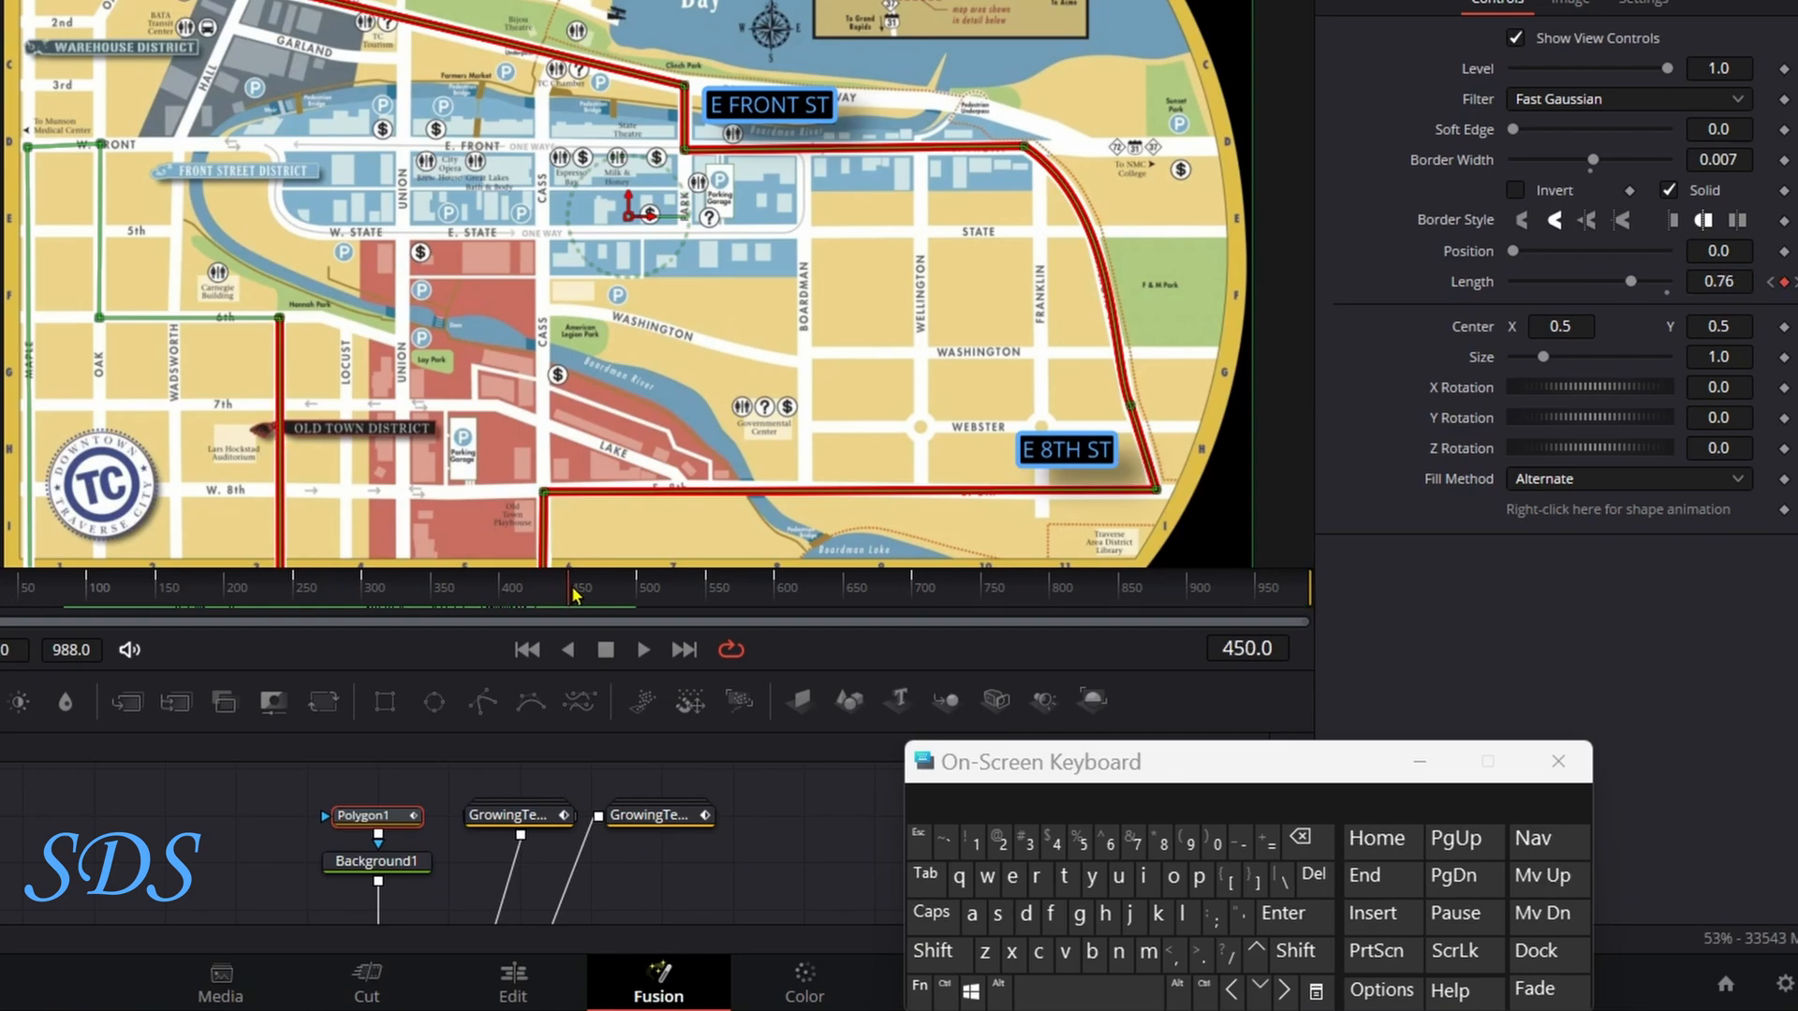
pyautogui.click(1231, 991)
pyautogui.click(1232, 991)
pyautogui.click(1232, 990)
pyautogui.click(1232, 991)
pyautogui.click(1231, 991)
pyautogui.moveTo(1005, 779); pyautogui.dragTo(1132, 775)
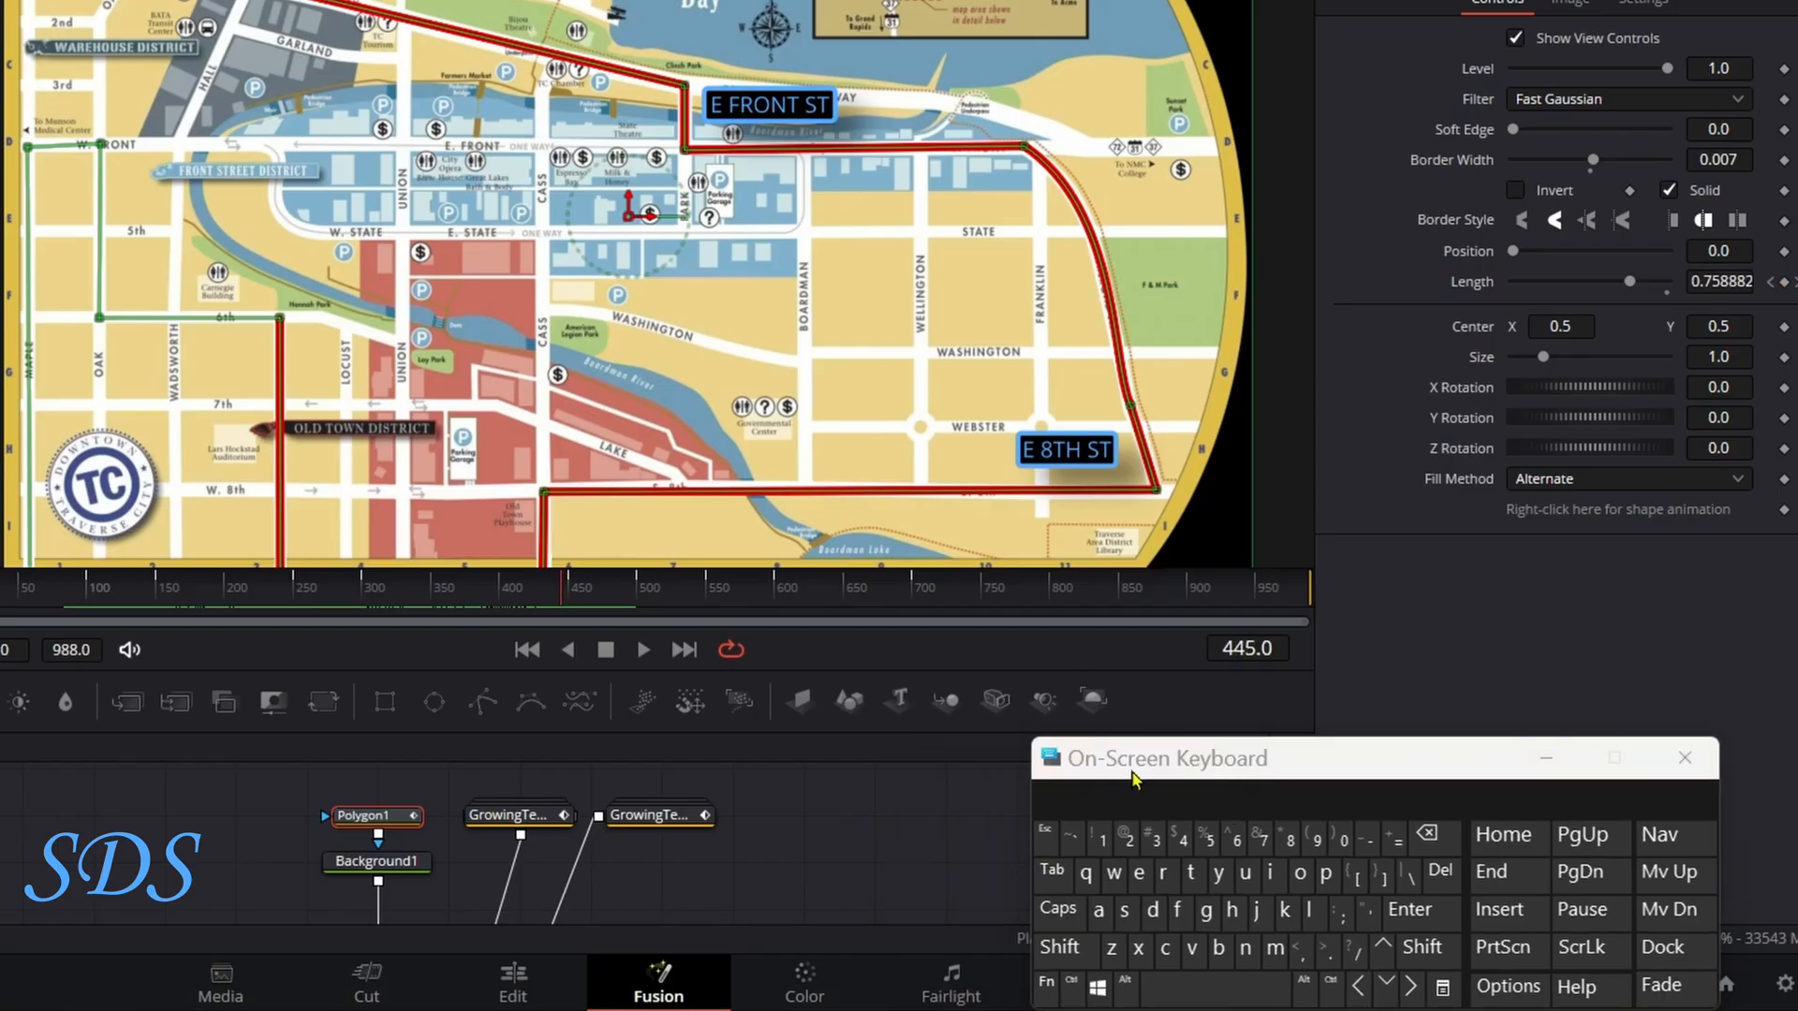
# Copy and paste the E 8TH ST title node and connect the new copy to MultiMerge1
pyautogui.click(651, 817)
pyautogui.rightClick(646, 822)
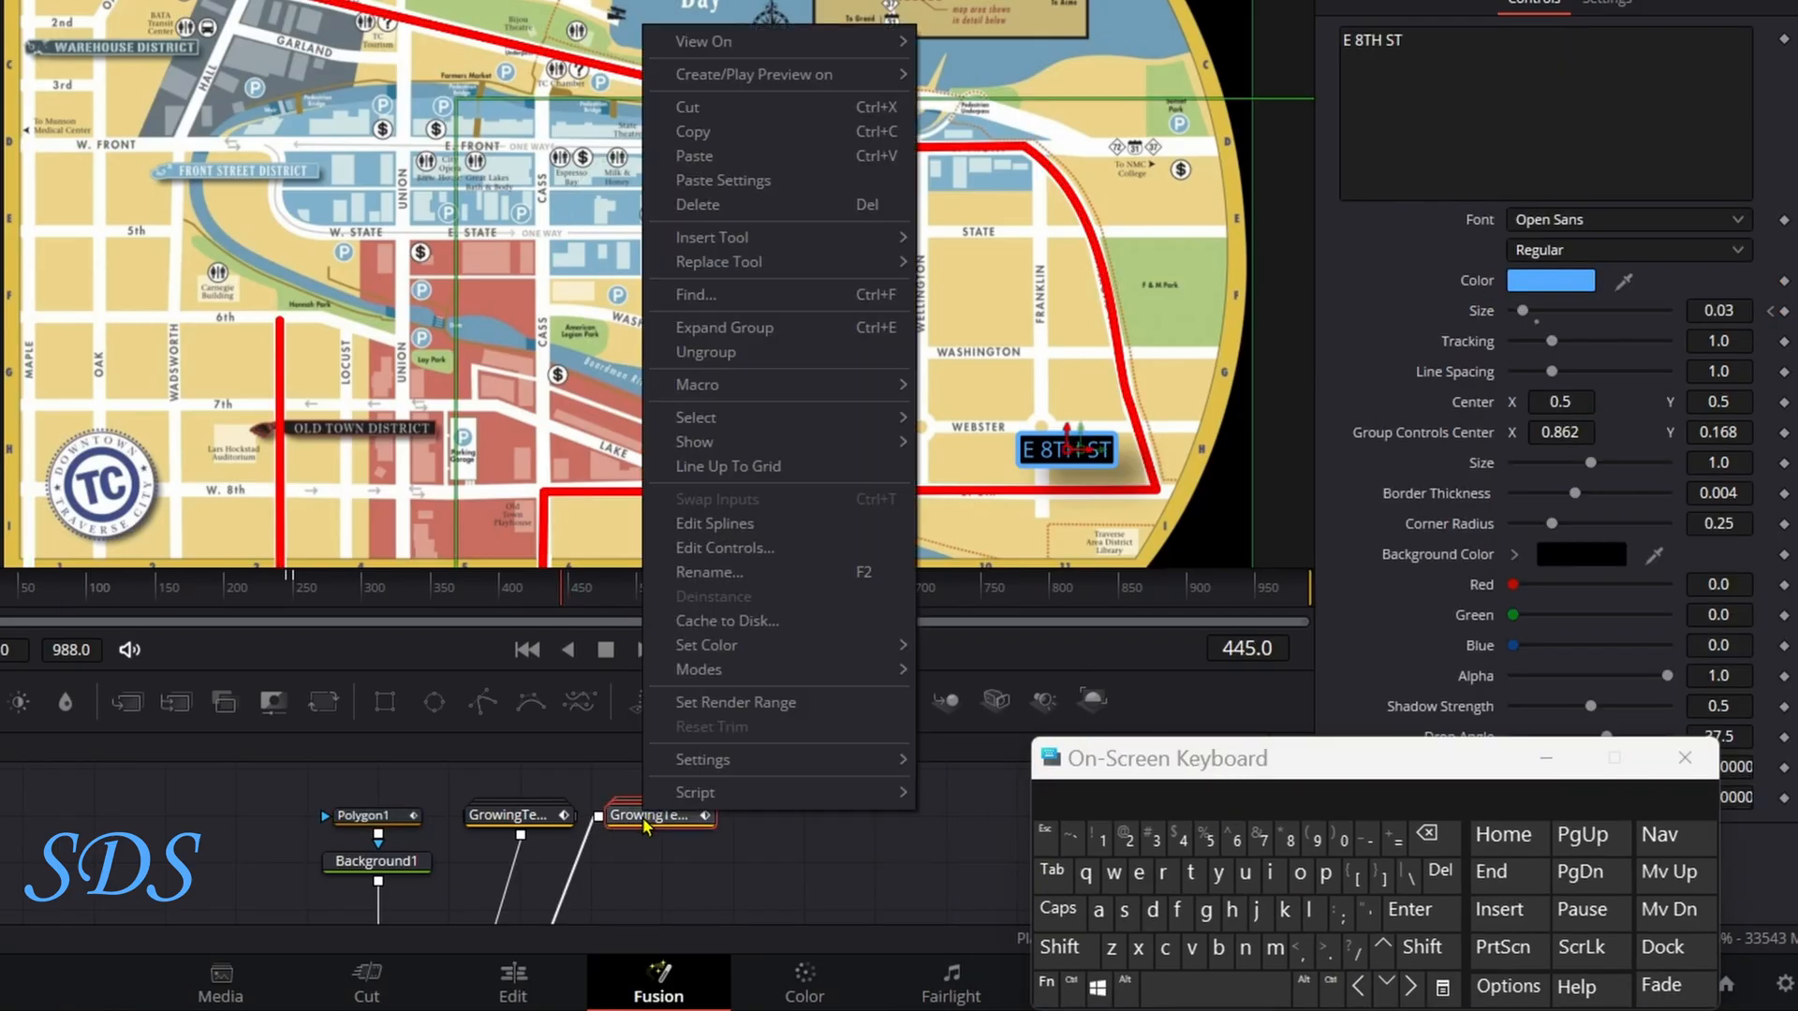
pyautogui.click(693, 132)
pyautogui.click(767, 827)
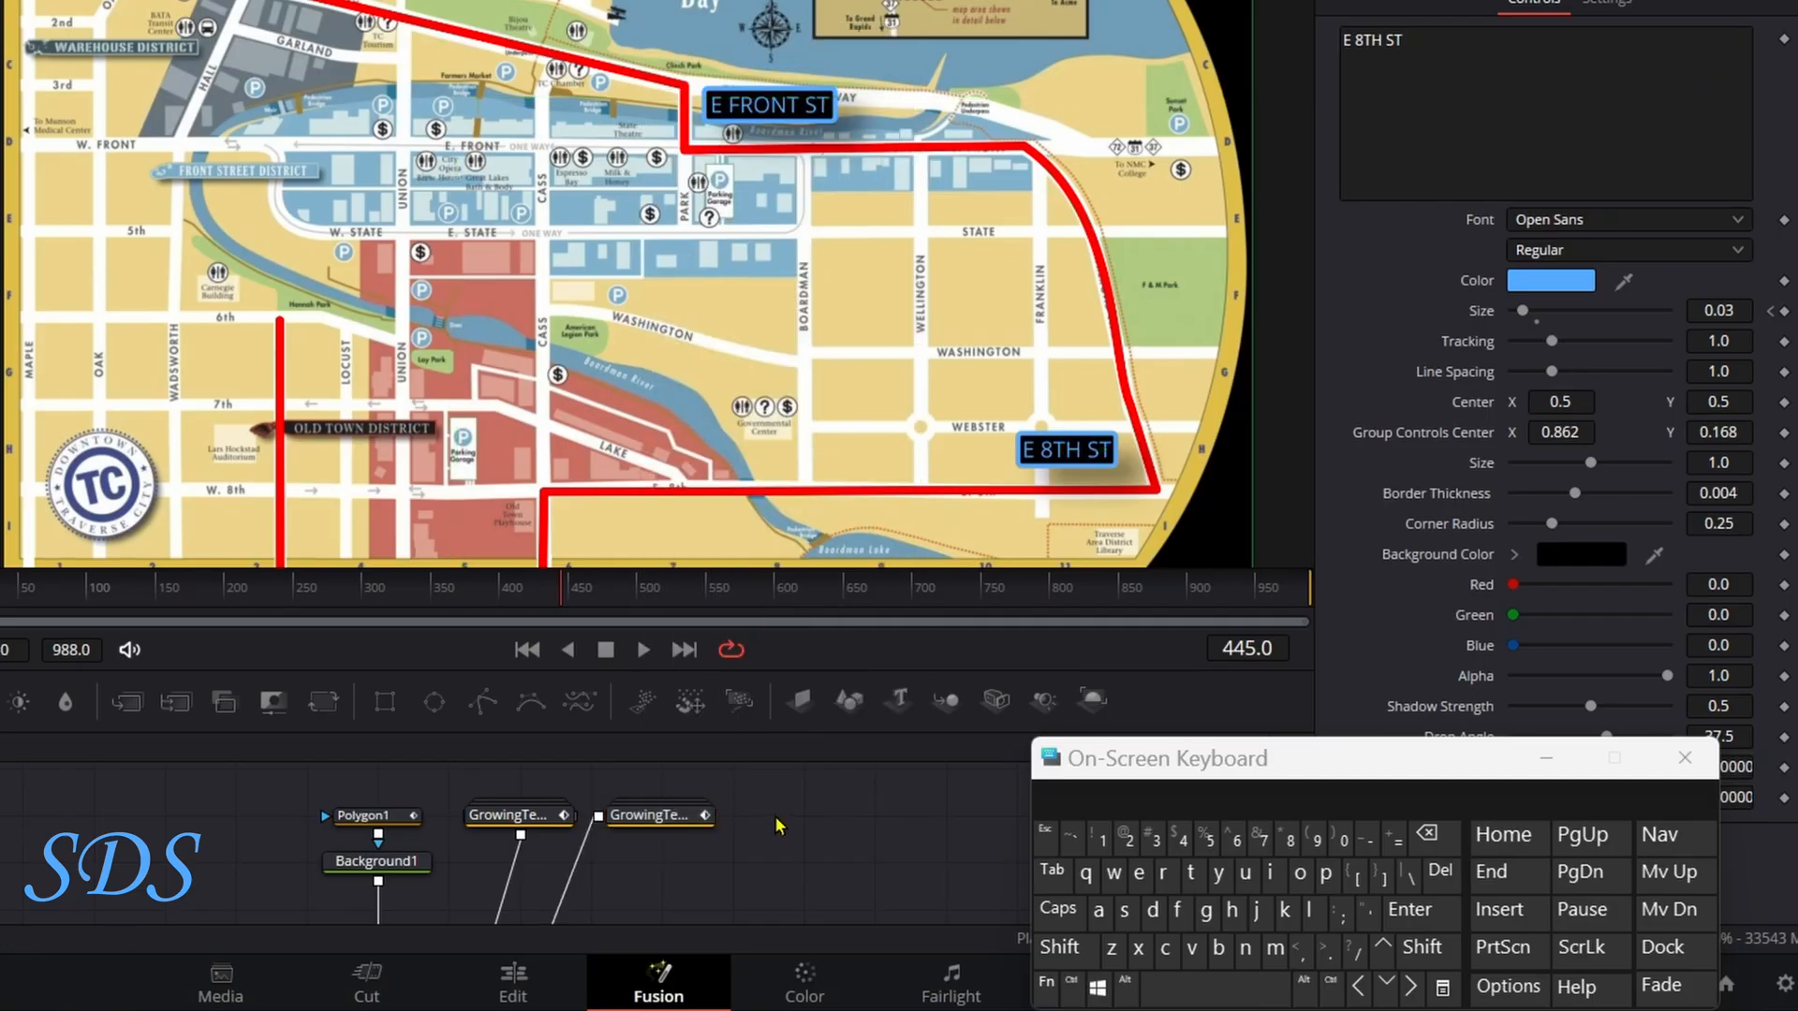
pyautogui.rightClick(777, 826)
pyautogui.click(785, 775)
pyautogui.moveTo(748, 731); pyautogui.dragTo(747, 638)
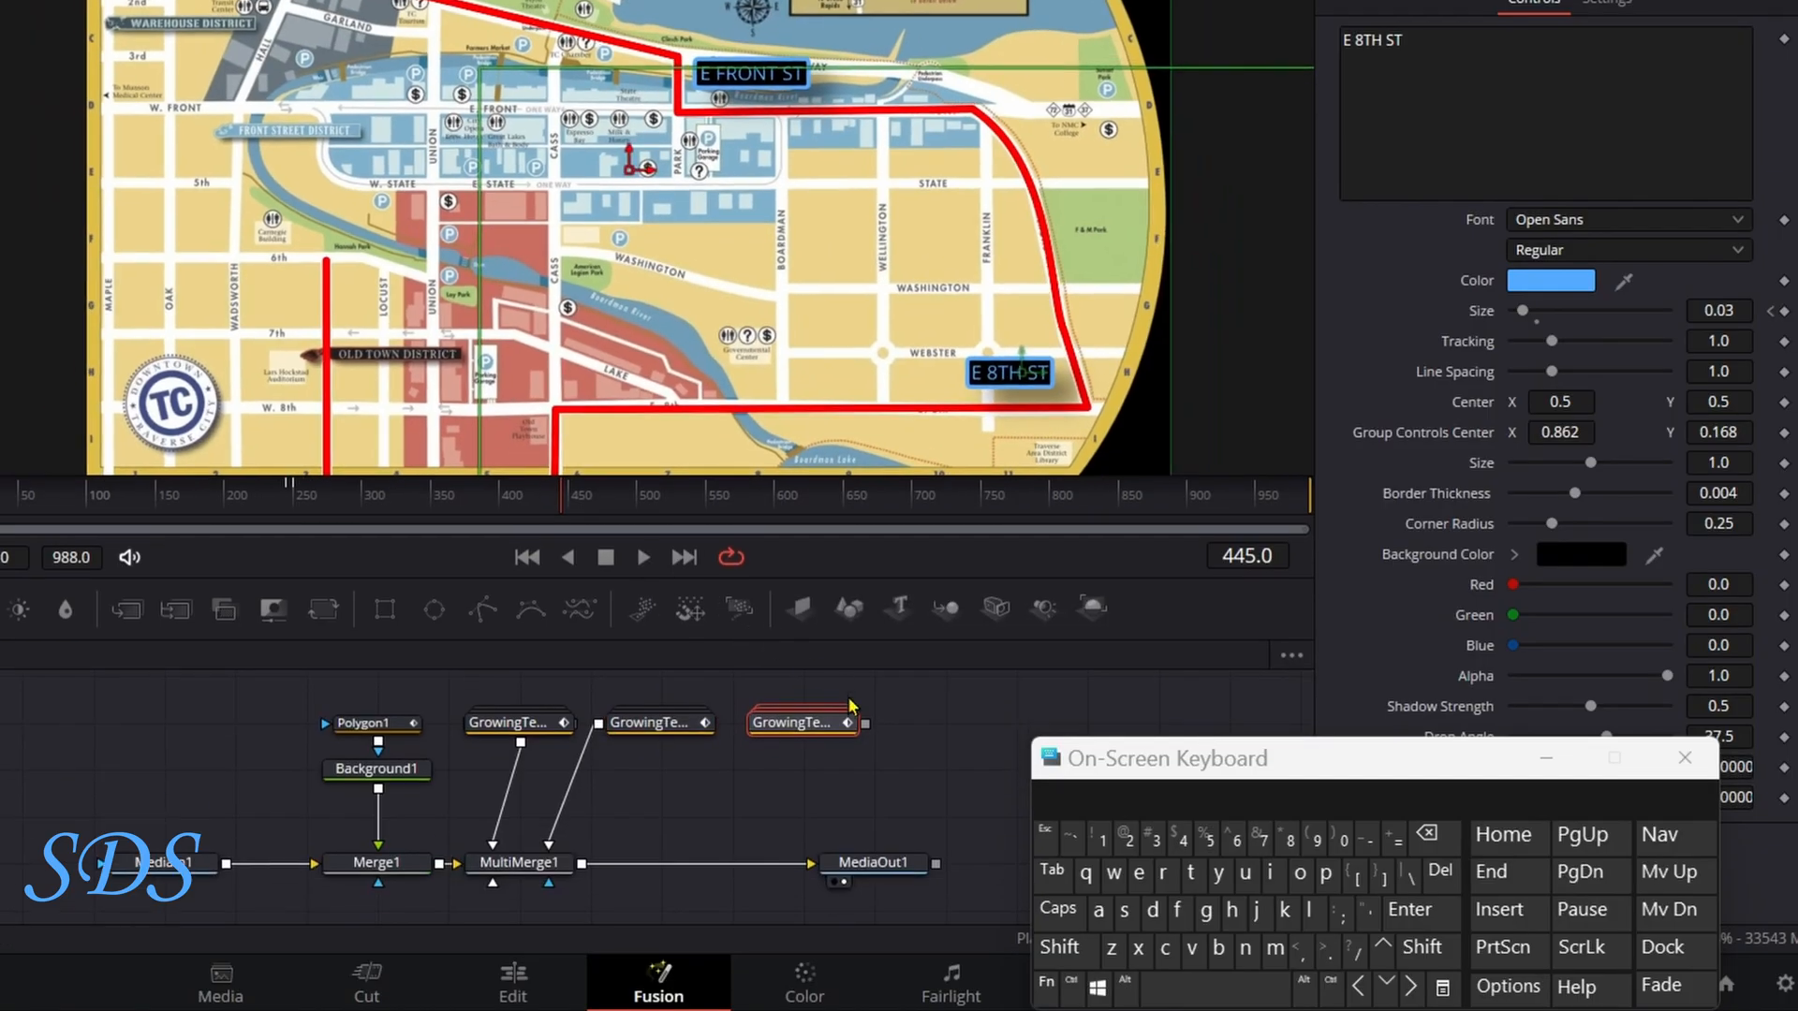
pyautogui.moveTo(860, 723); pyautogui.dragTo(557, 846)
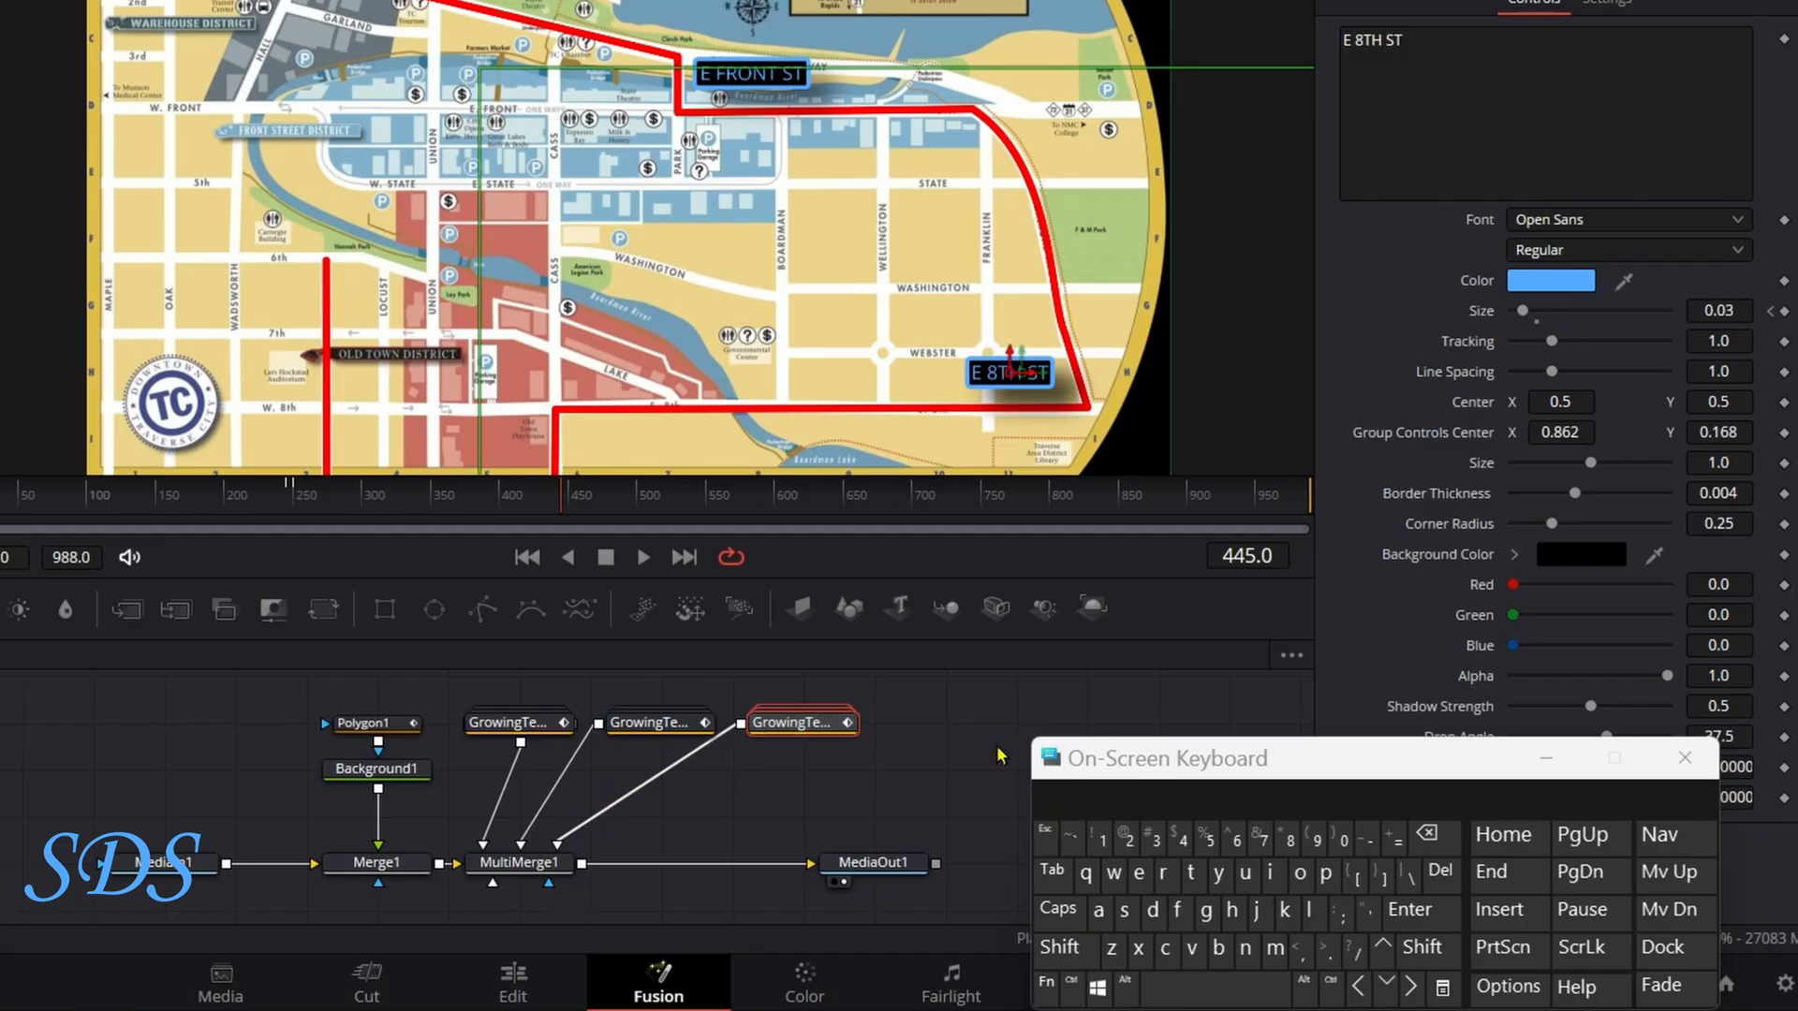
pyautogui.moveTo(1072, 771); pyautogui.dragTo(907, 747)
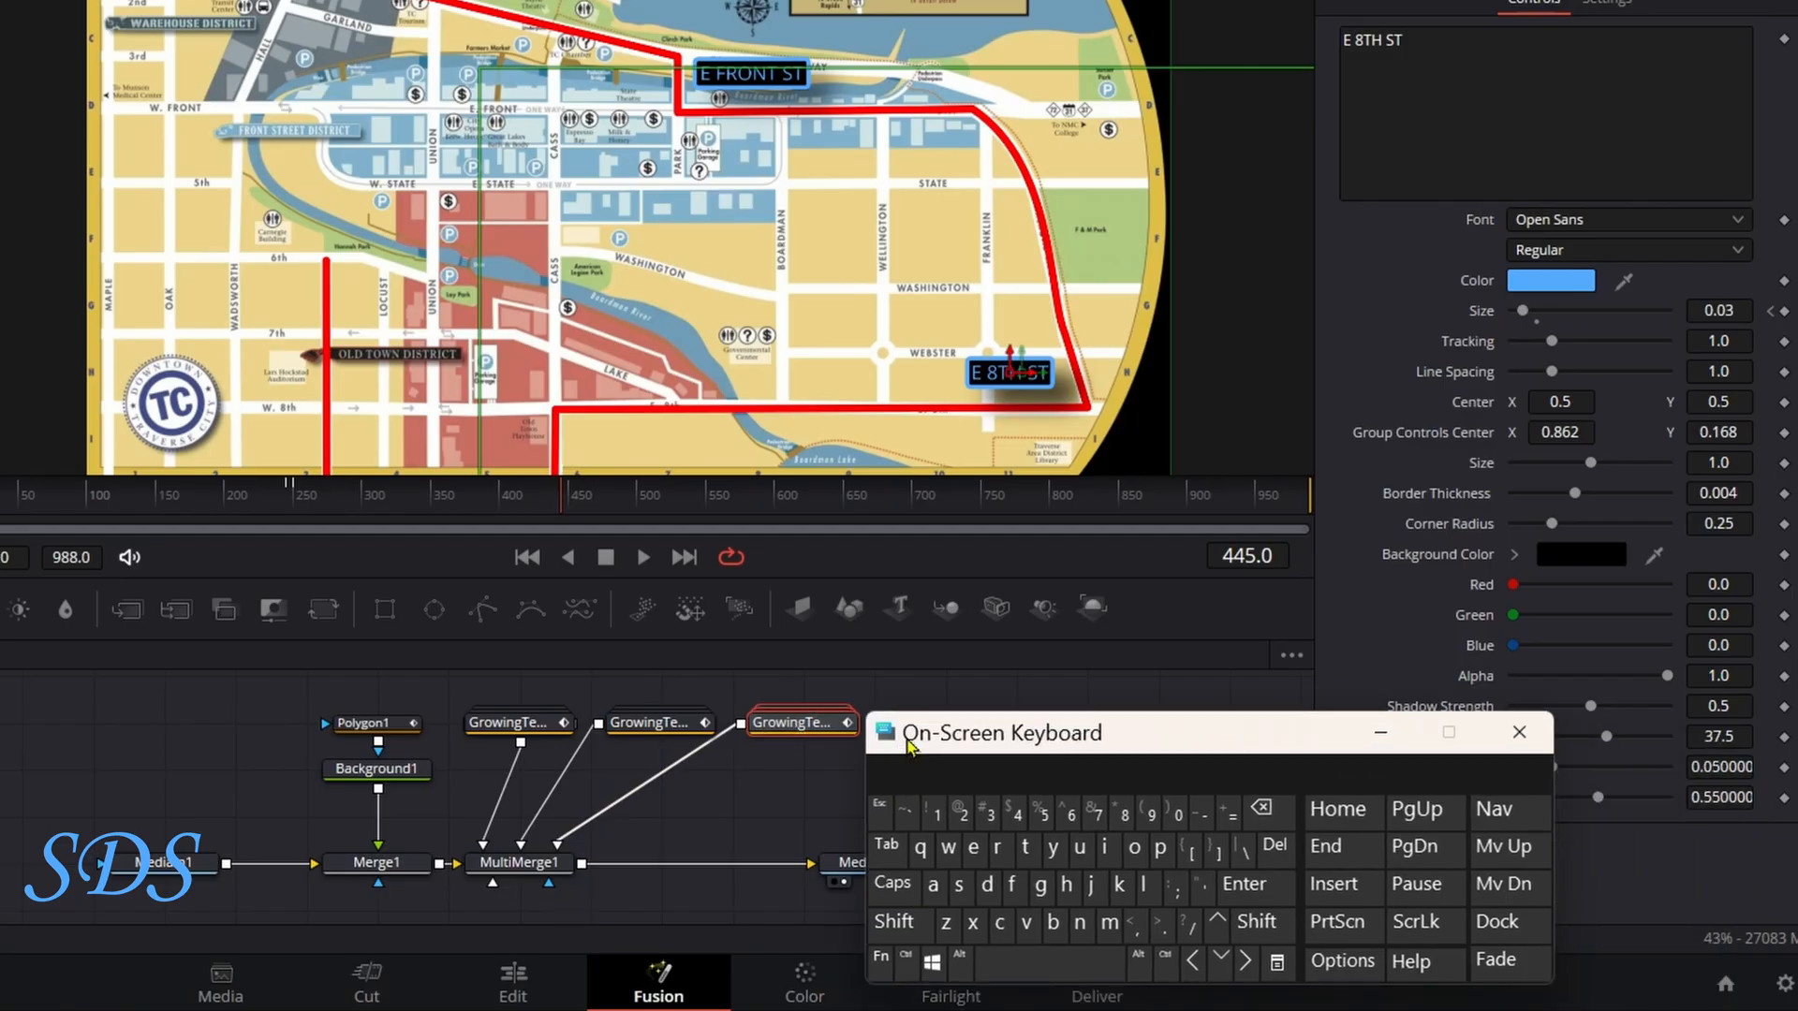
# Reset the new title's Size animation, move it to Group Controls Center X 0.222, Y 0.424, and set Size to 0 at frame 445
pyautogui.doubleClick(1483, 312)
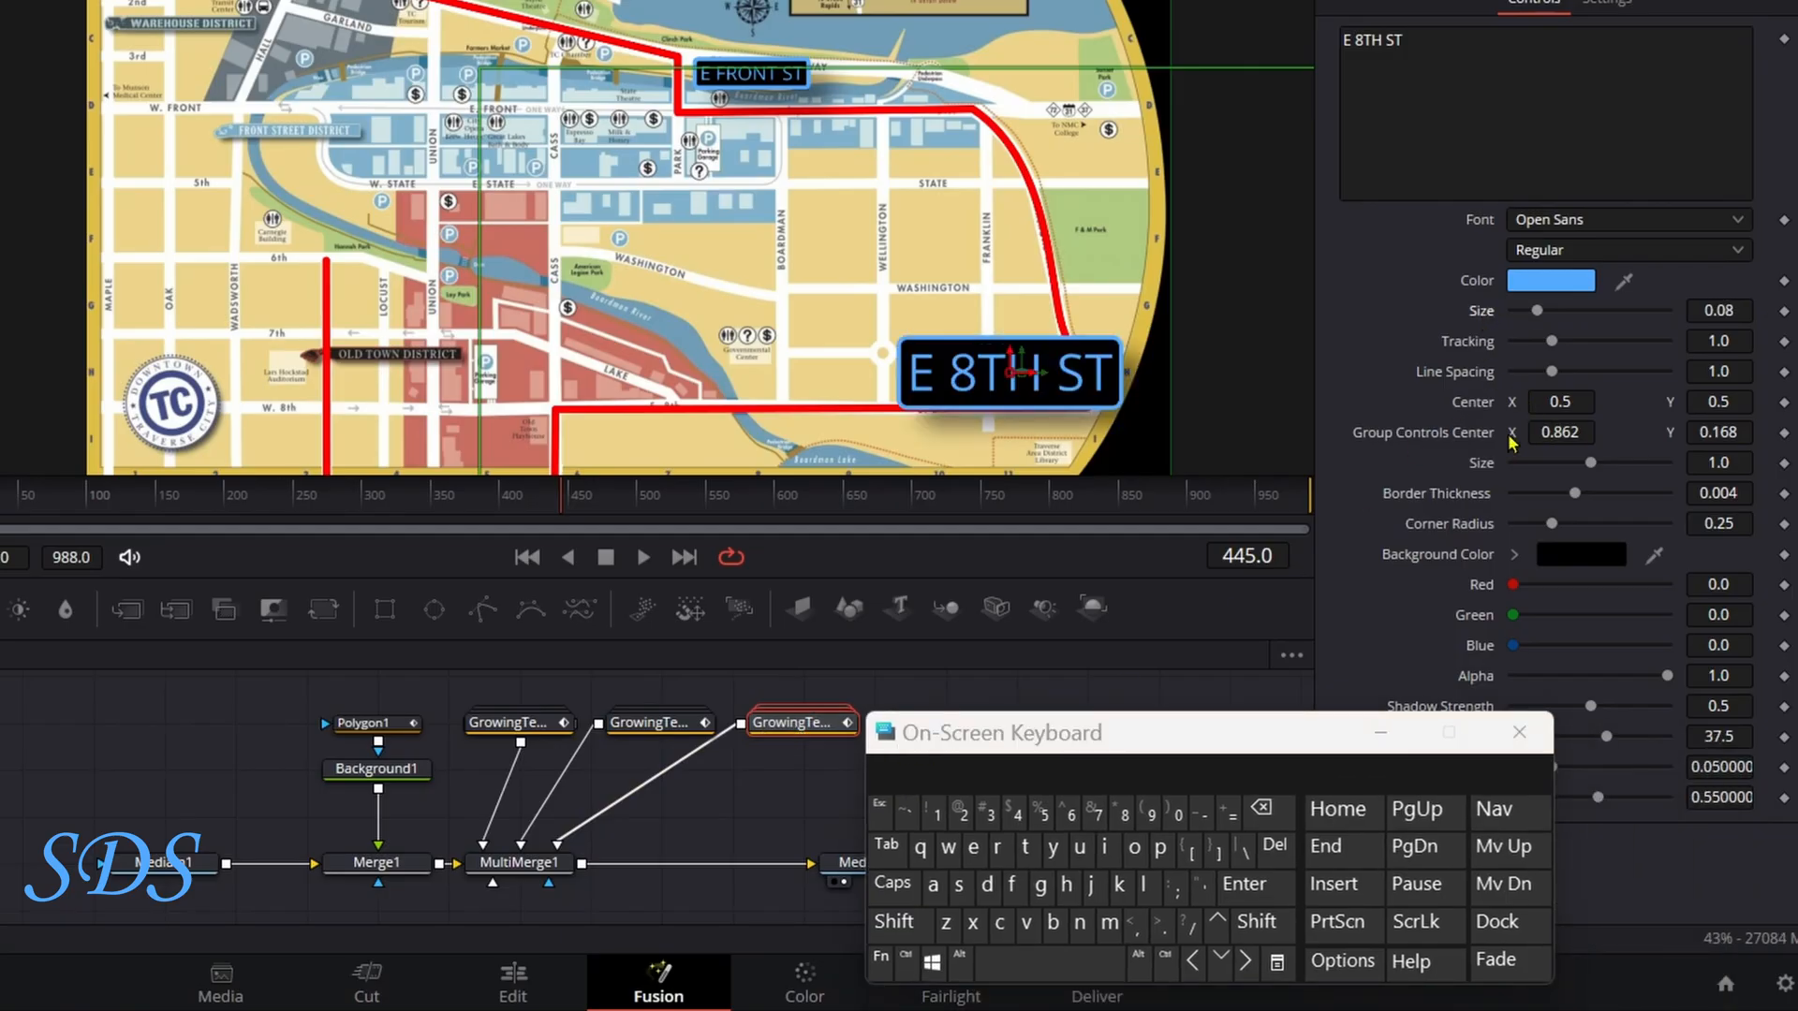
pyautogui.moveTo(1512, 442); pyautogui.dragTo(1152, 440)
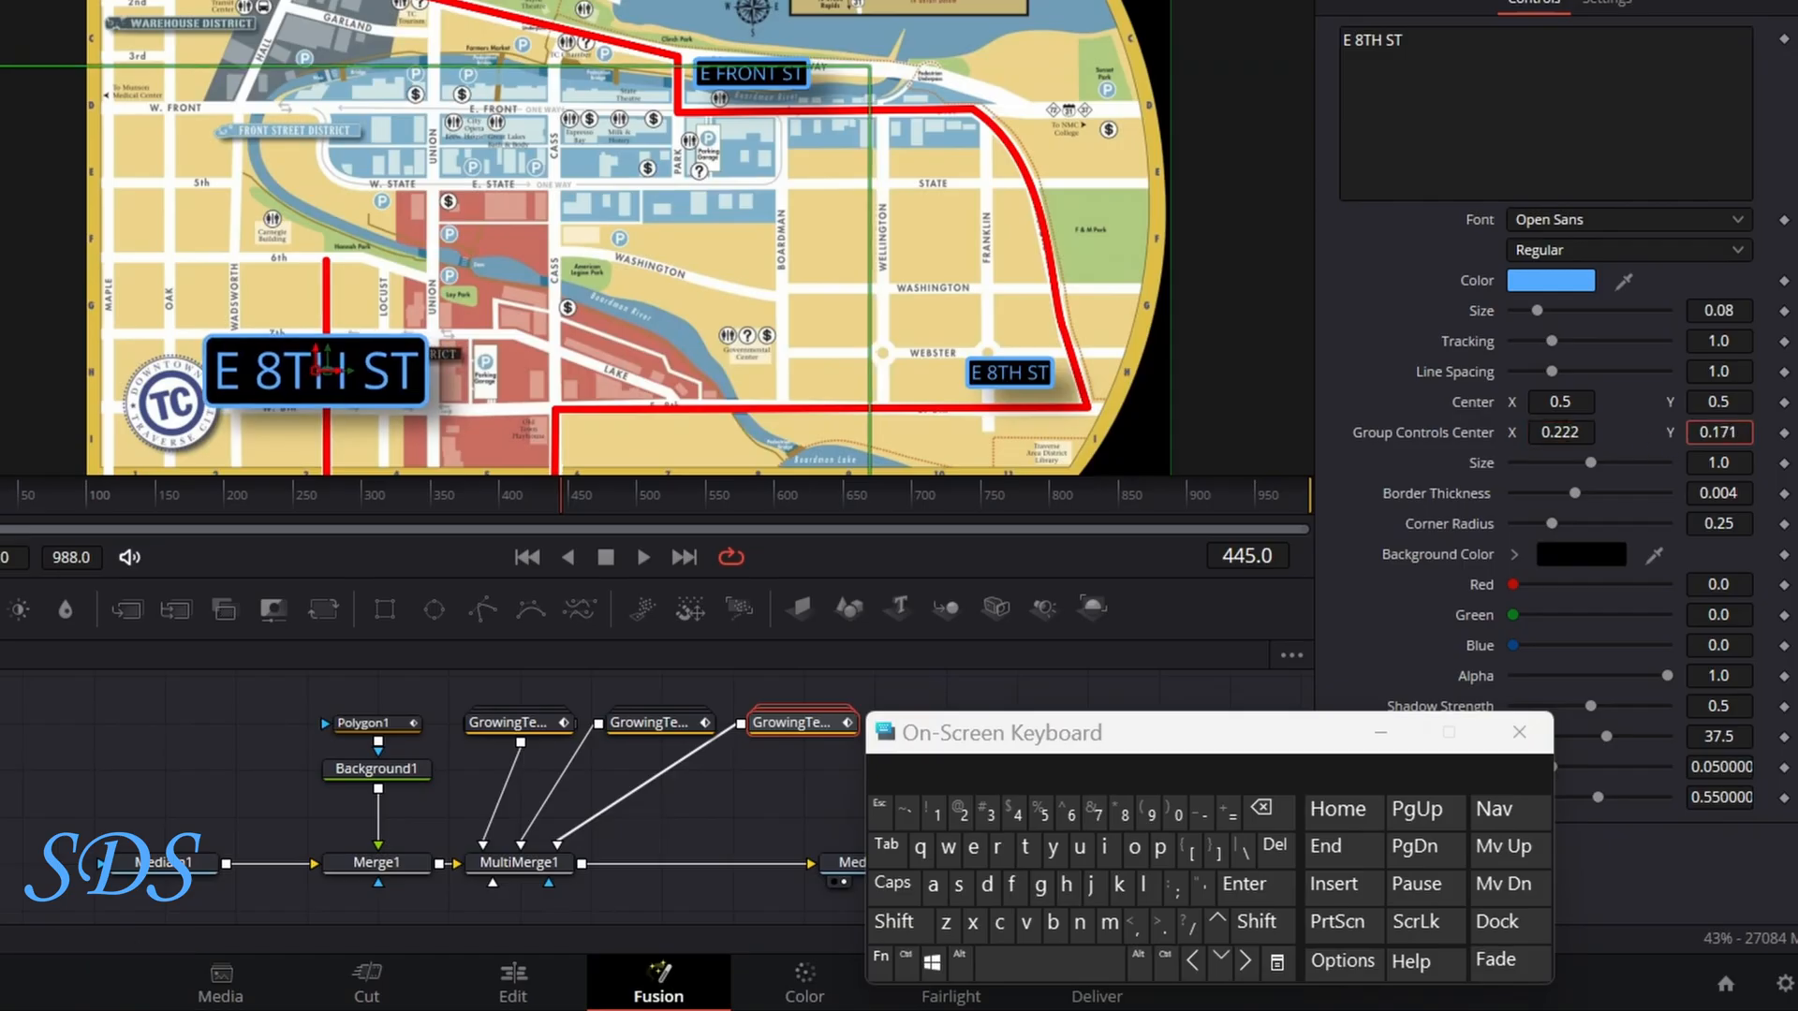
pyautogui.moveTo(1697, 433); pyautogui.dragTo(1794, 432)
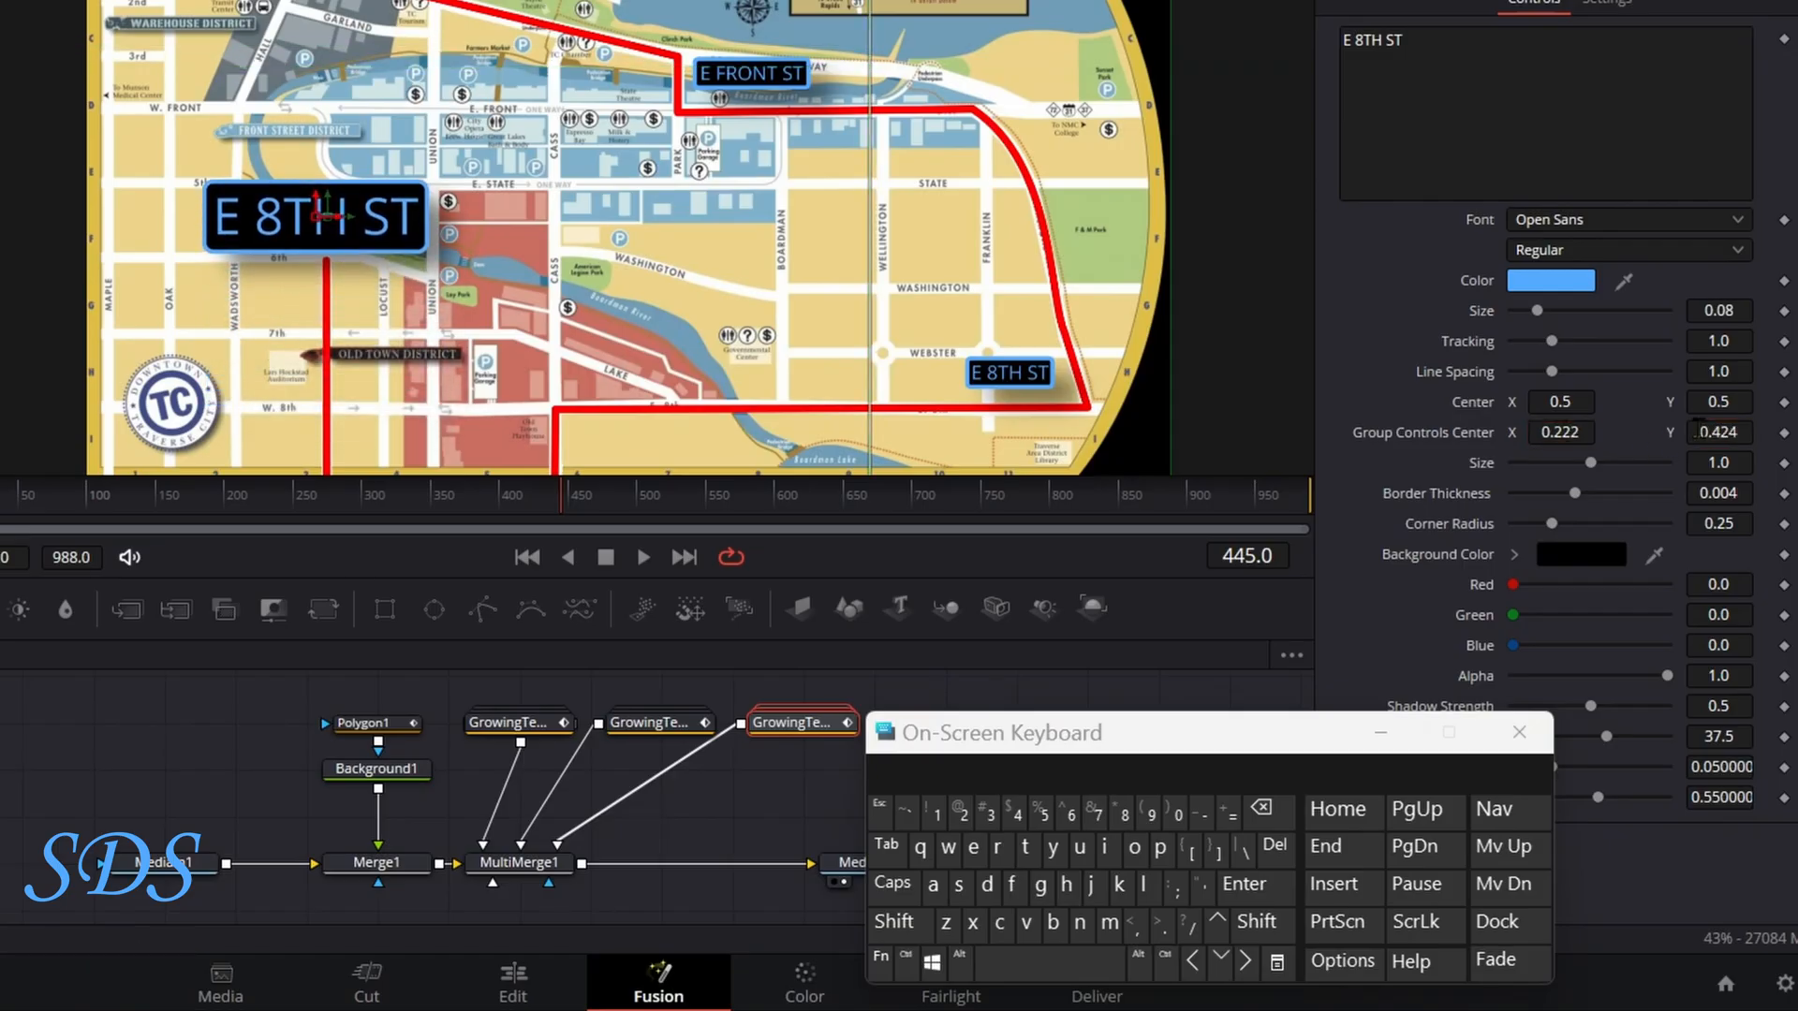
pyautogui.moveTo(1536, 312); pyautogui.dragTo(1501, 320)
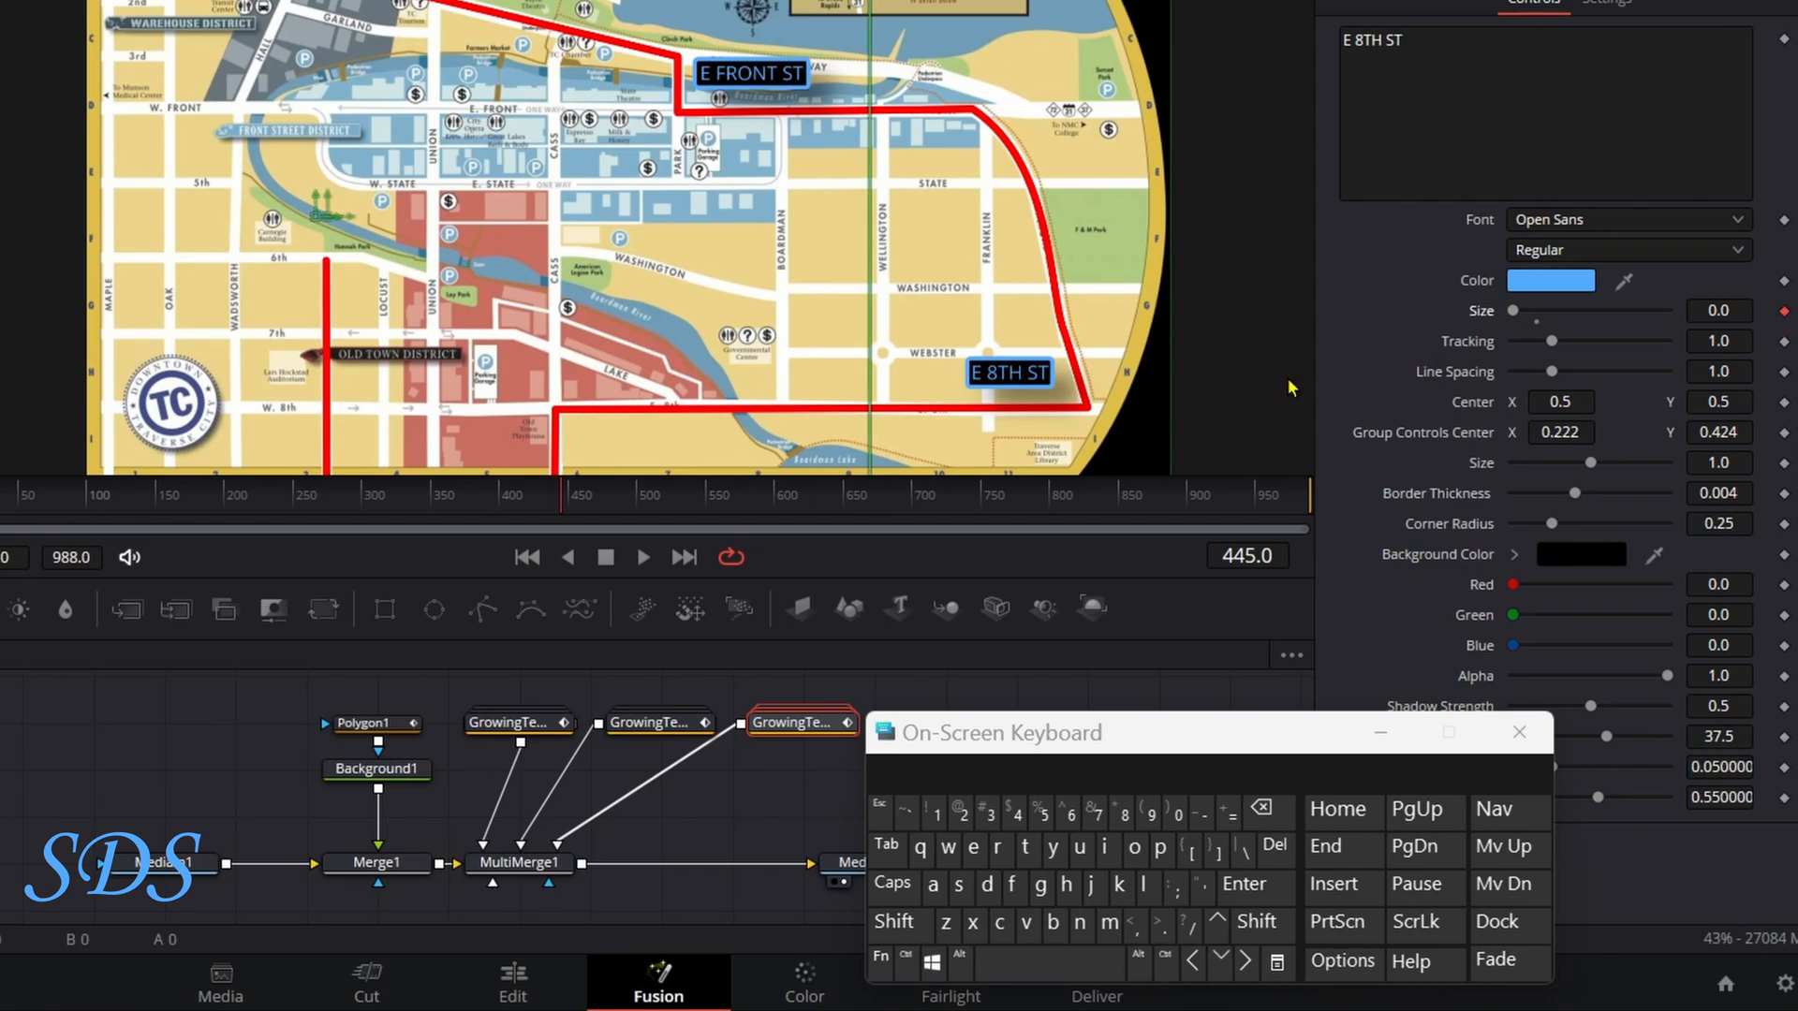
# Set the third title's Size to 0.03 at the route's Length keyframe on frame 450 and minimize the on-screen keyboard
pyautogui.click(370, 723)
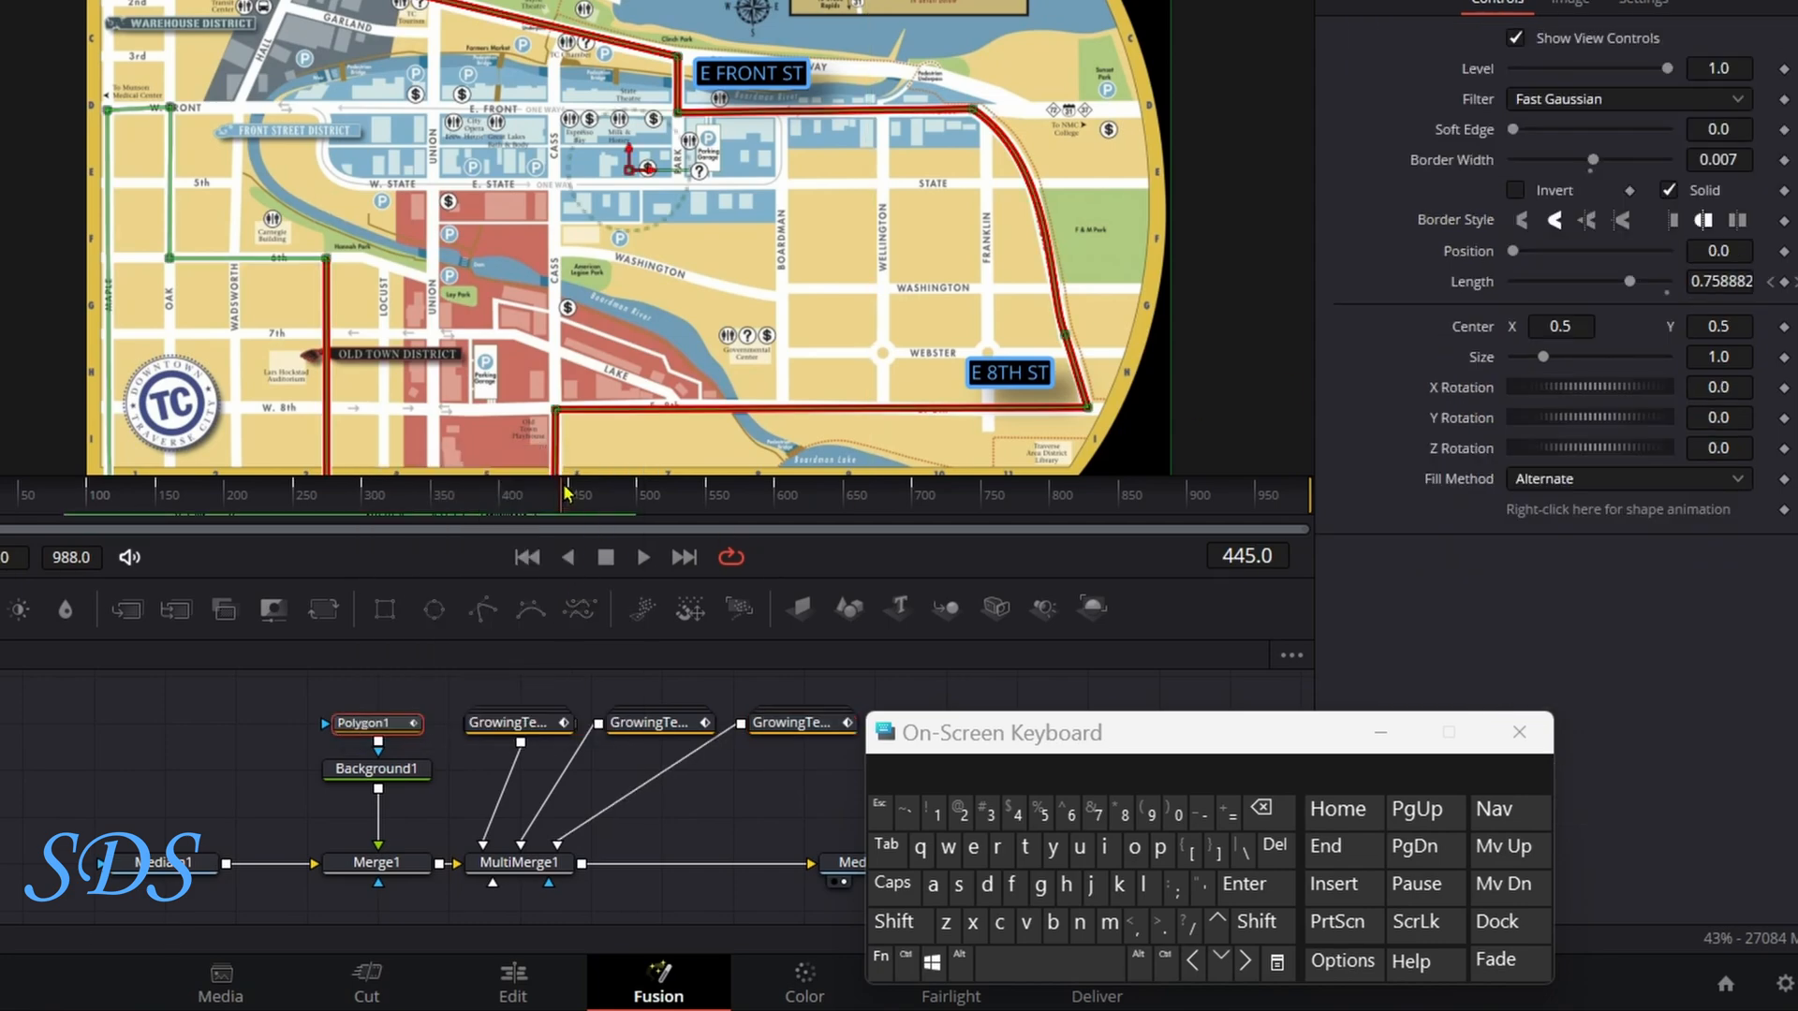
pyautogui.moveTo(565, 493); pyautogui.dragTo(573, 501)
pyautogui.click(775, 728)
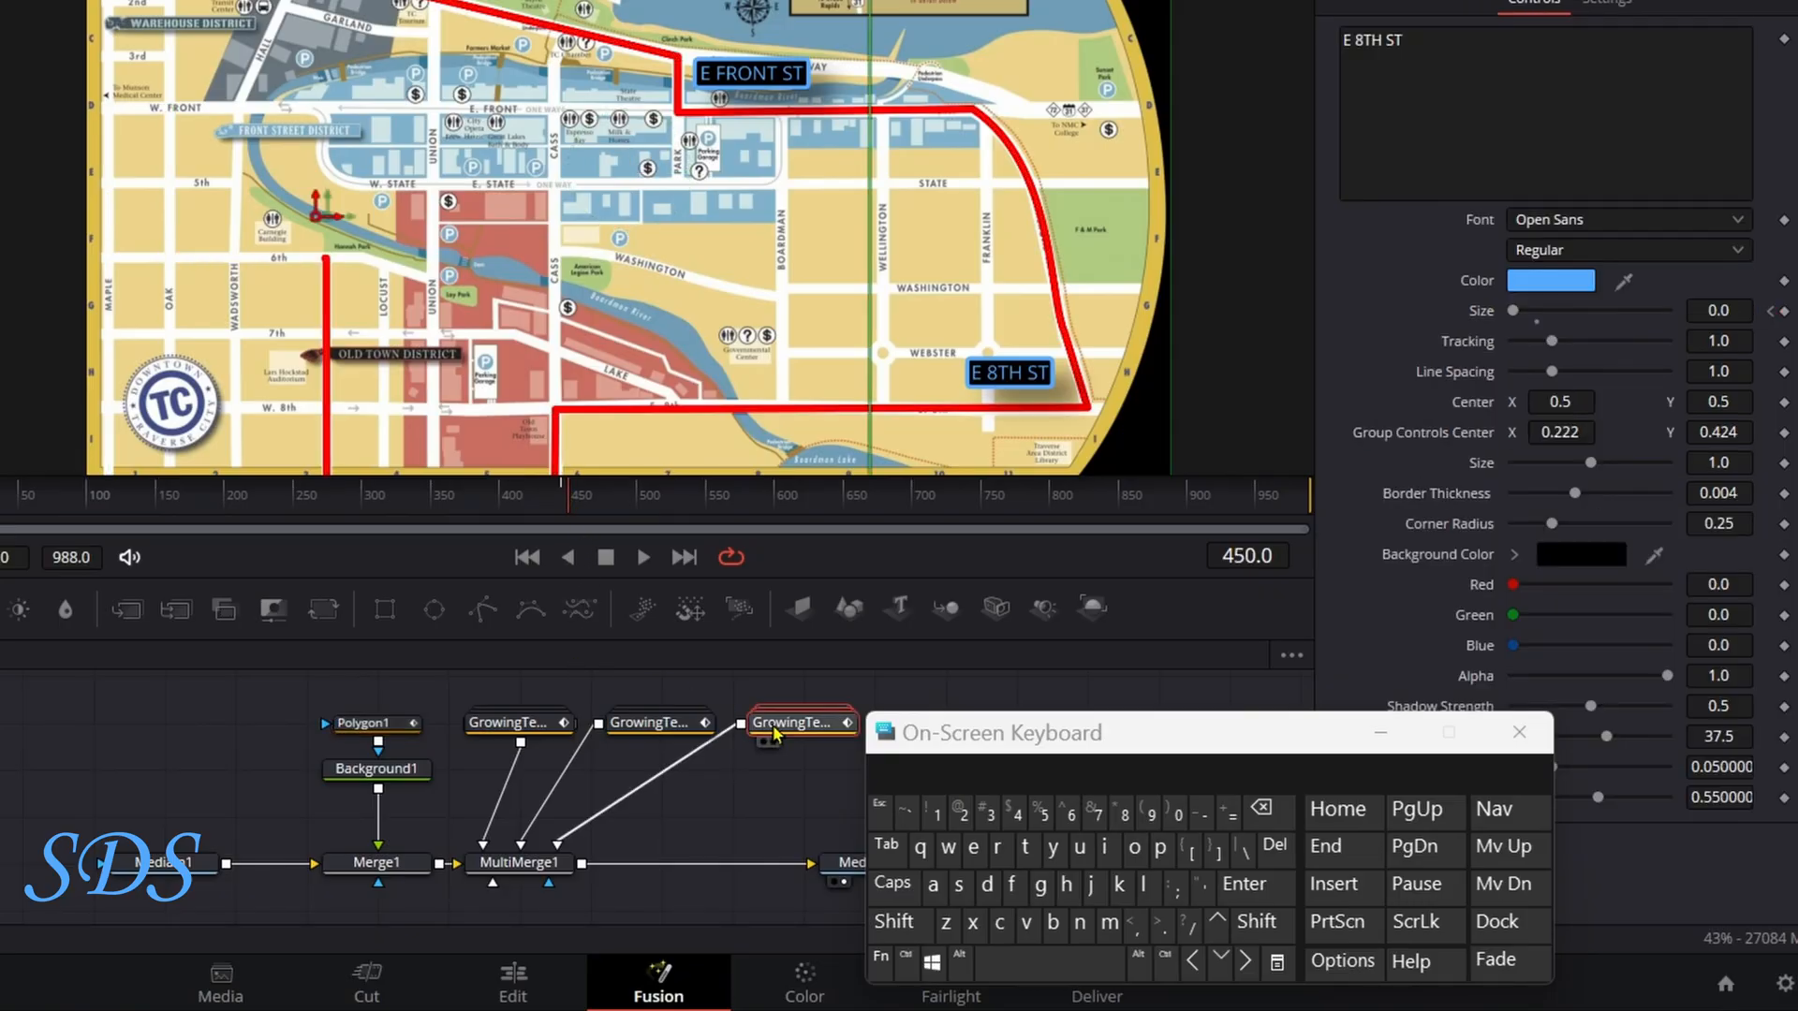
pyautogui.click(1727, 301)
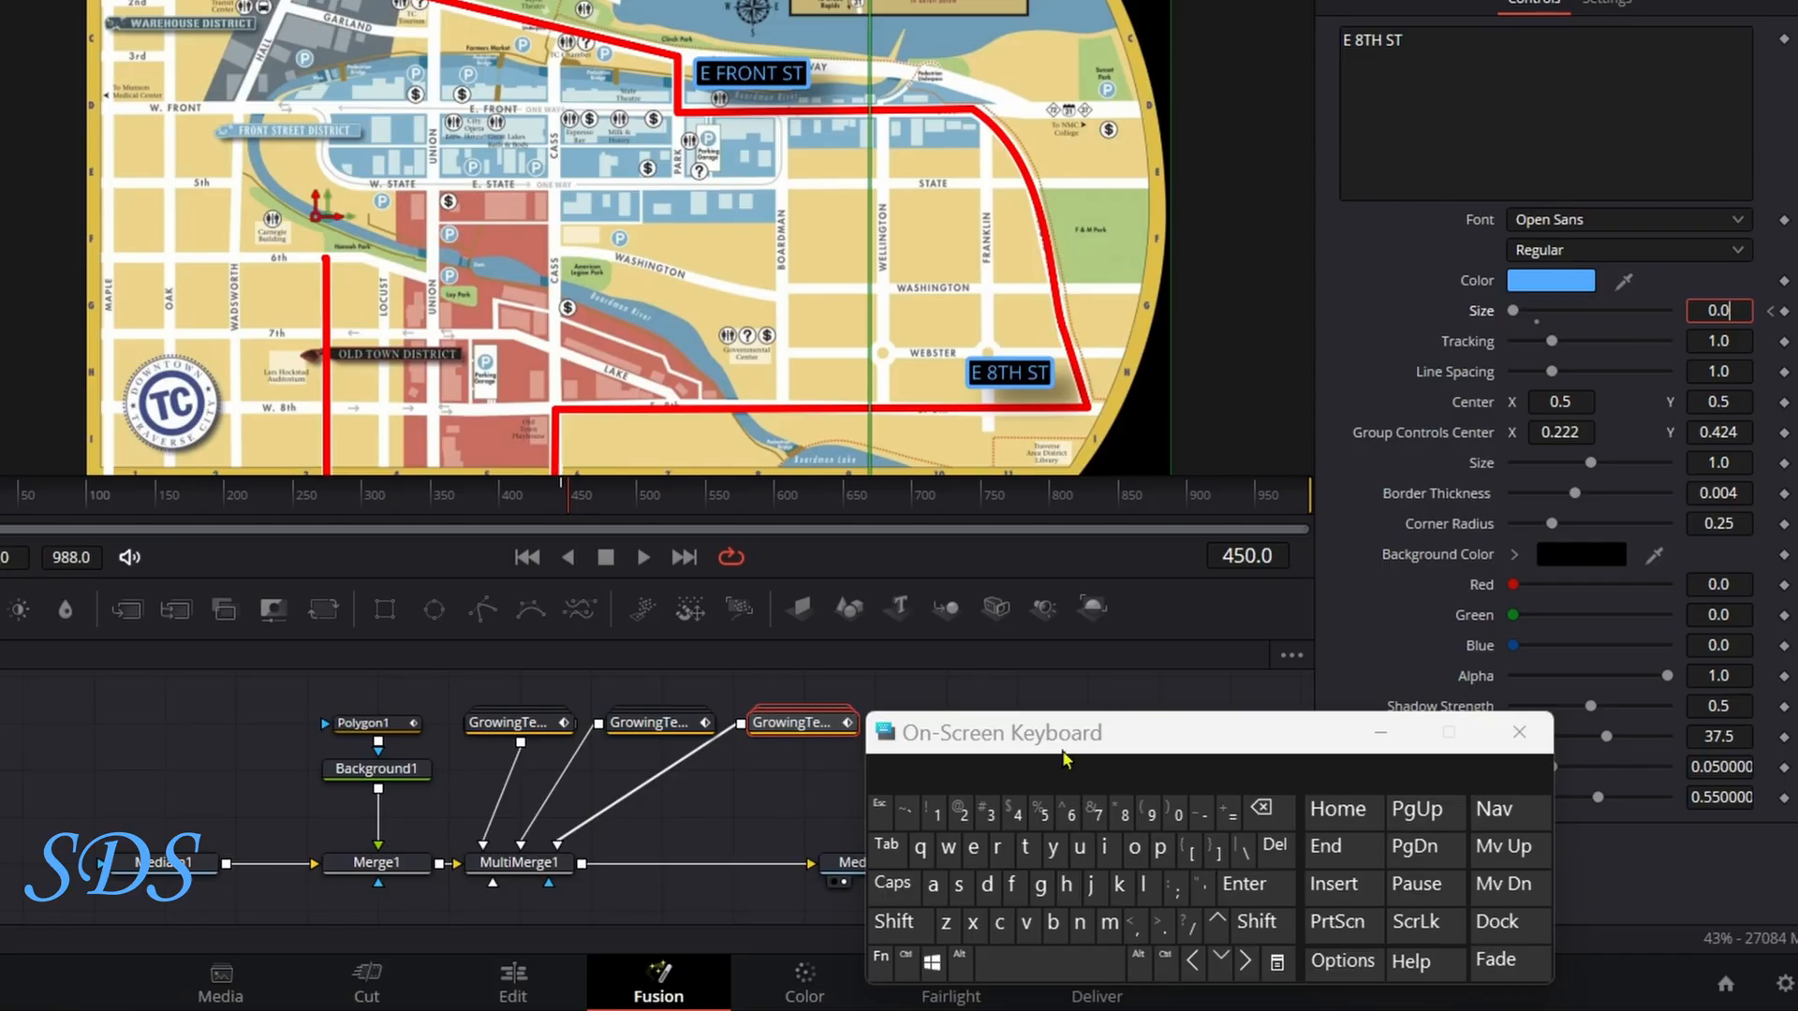
pyautogui.click(992, 818)
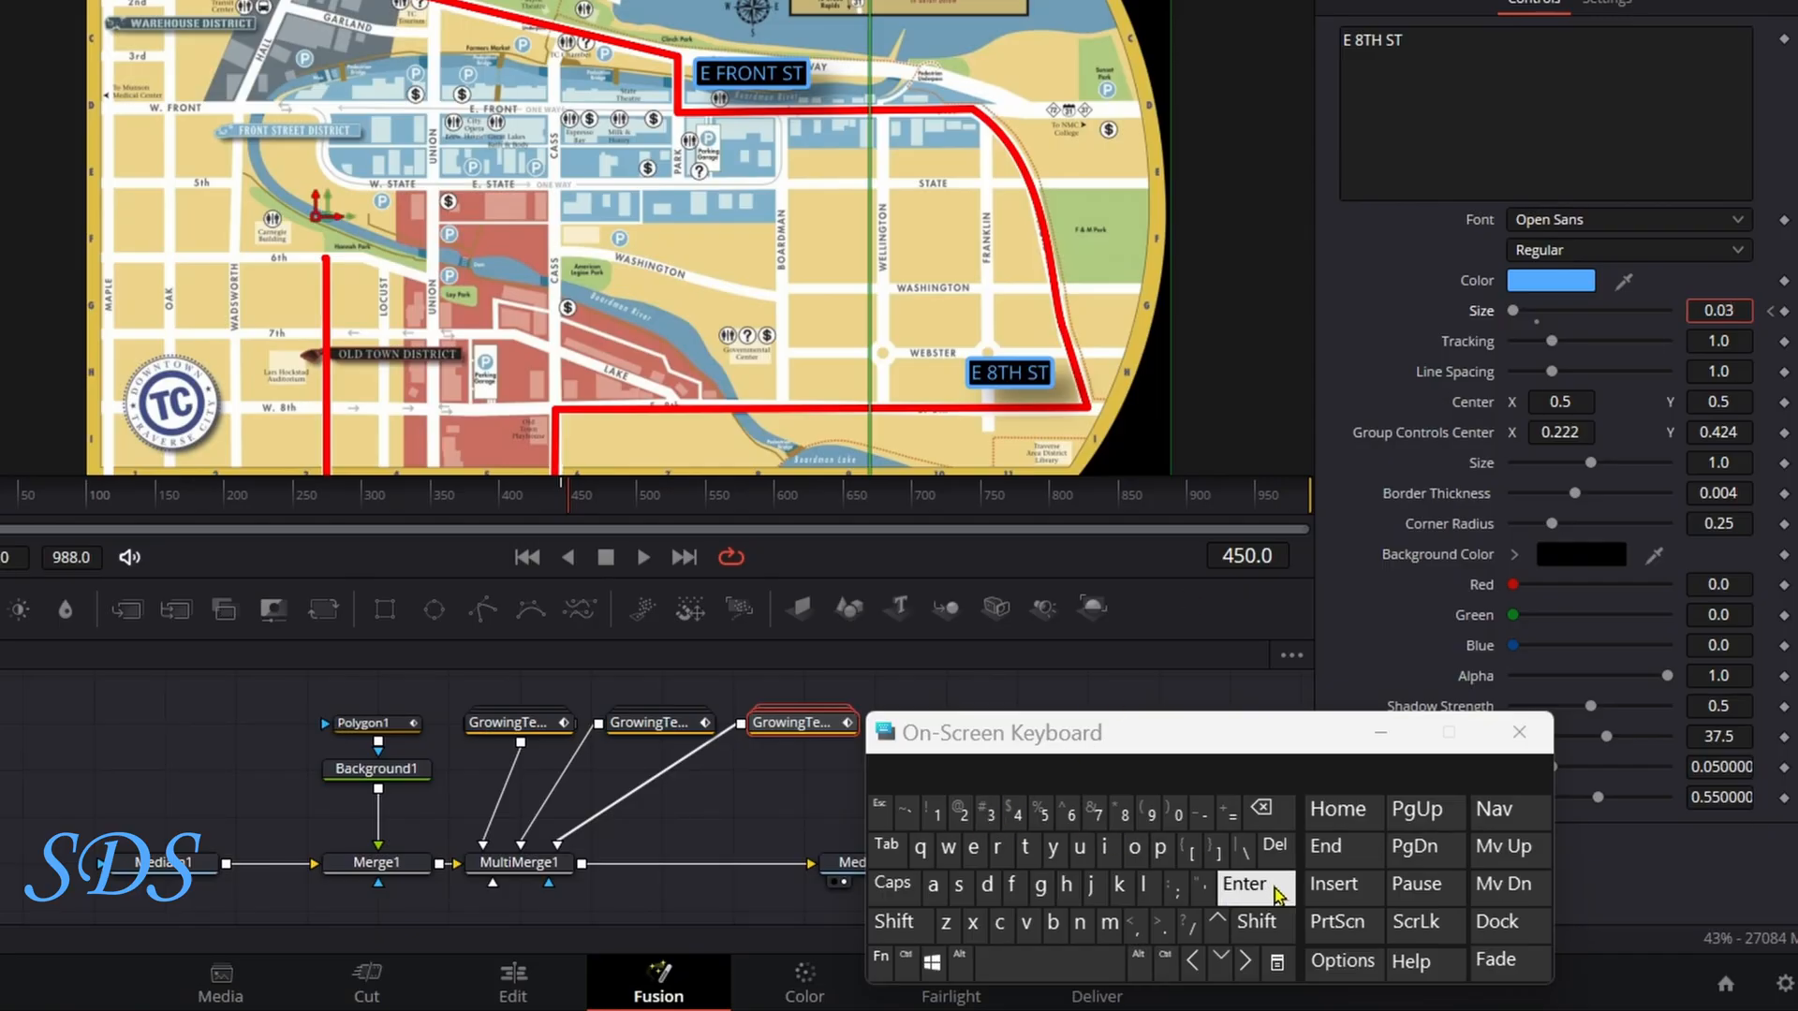
pyautogui.click(1275, 890)
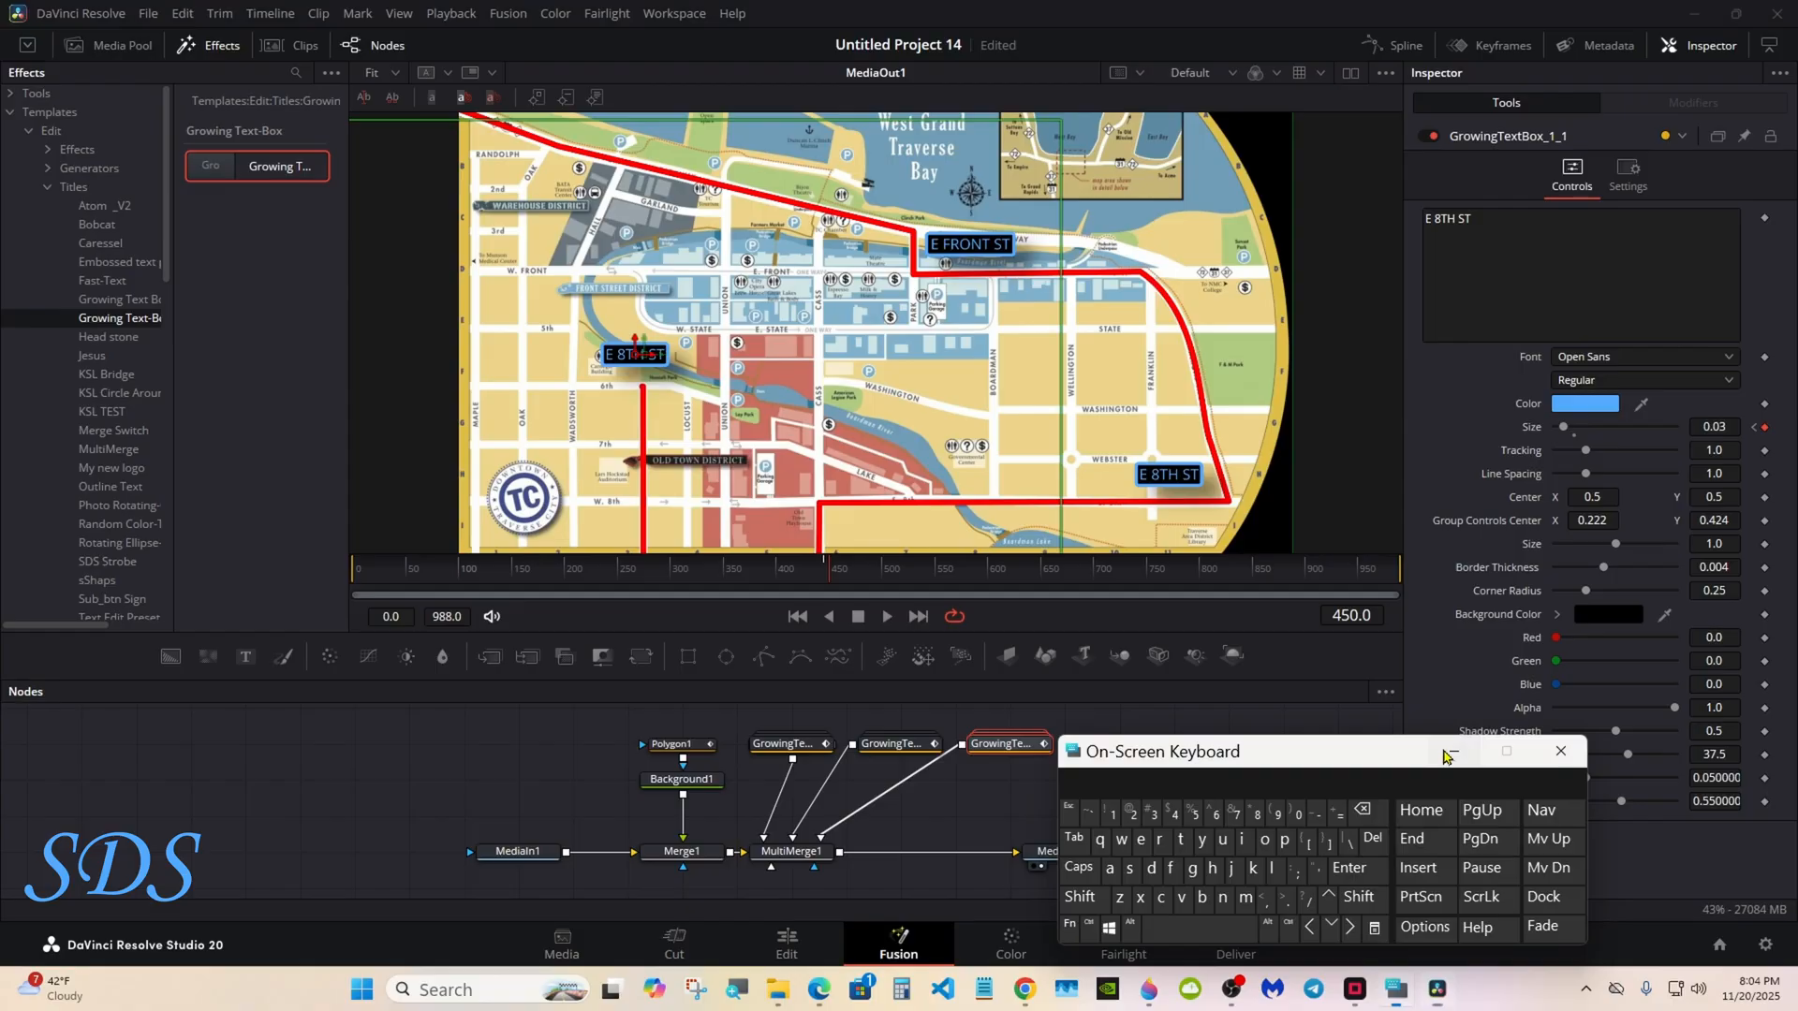
pyautogui.click(1449, 752)
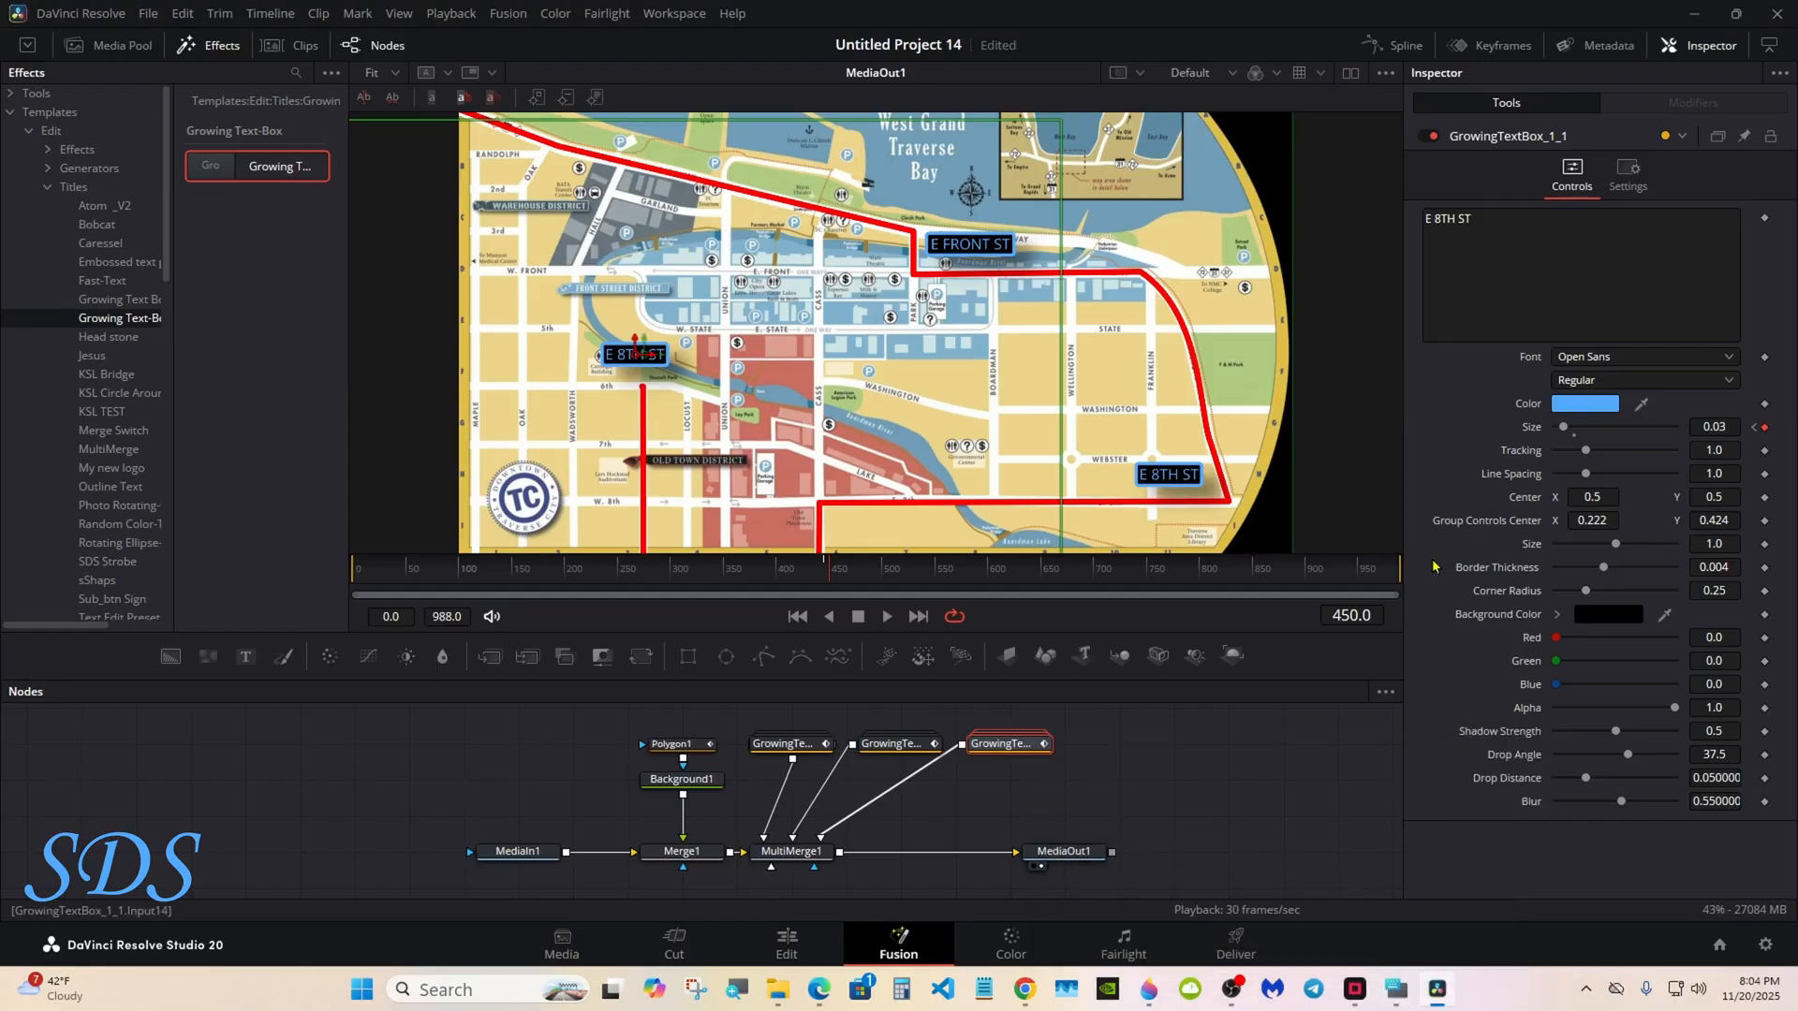
pyautogui.click(901, 564)
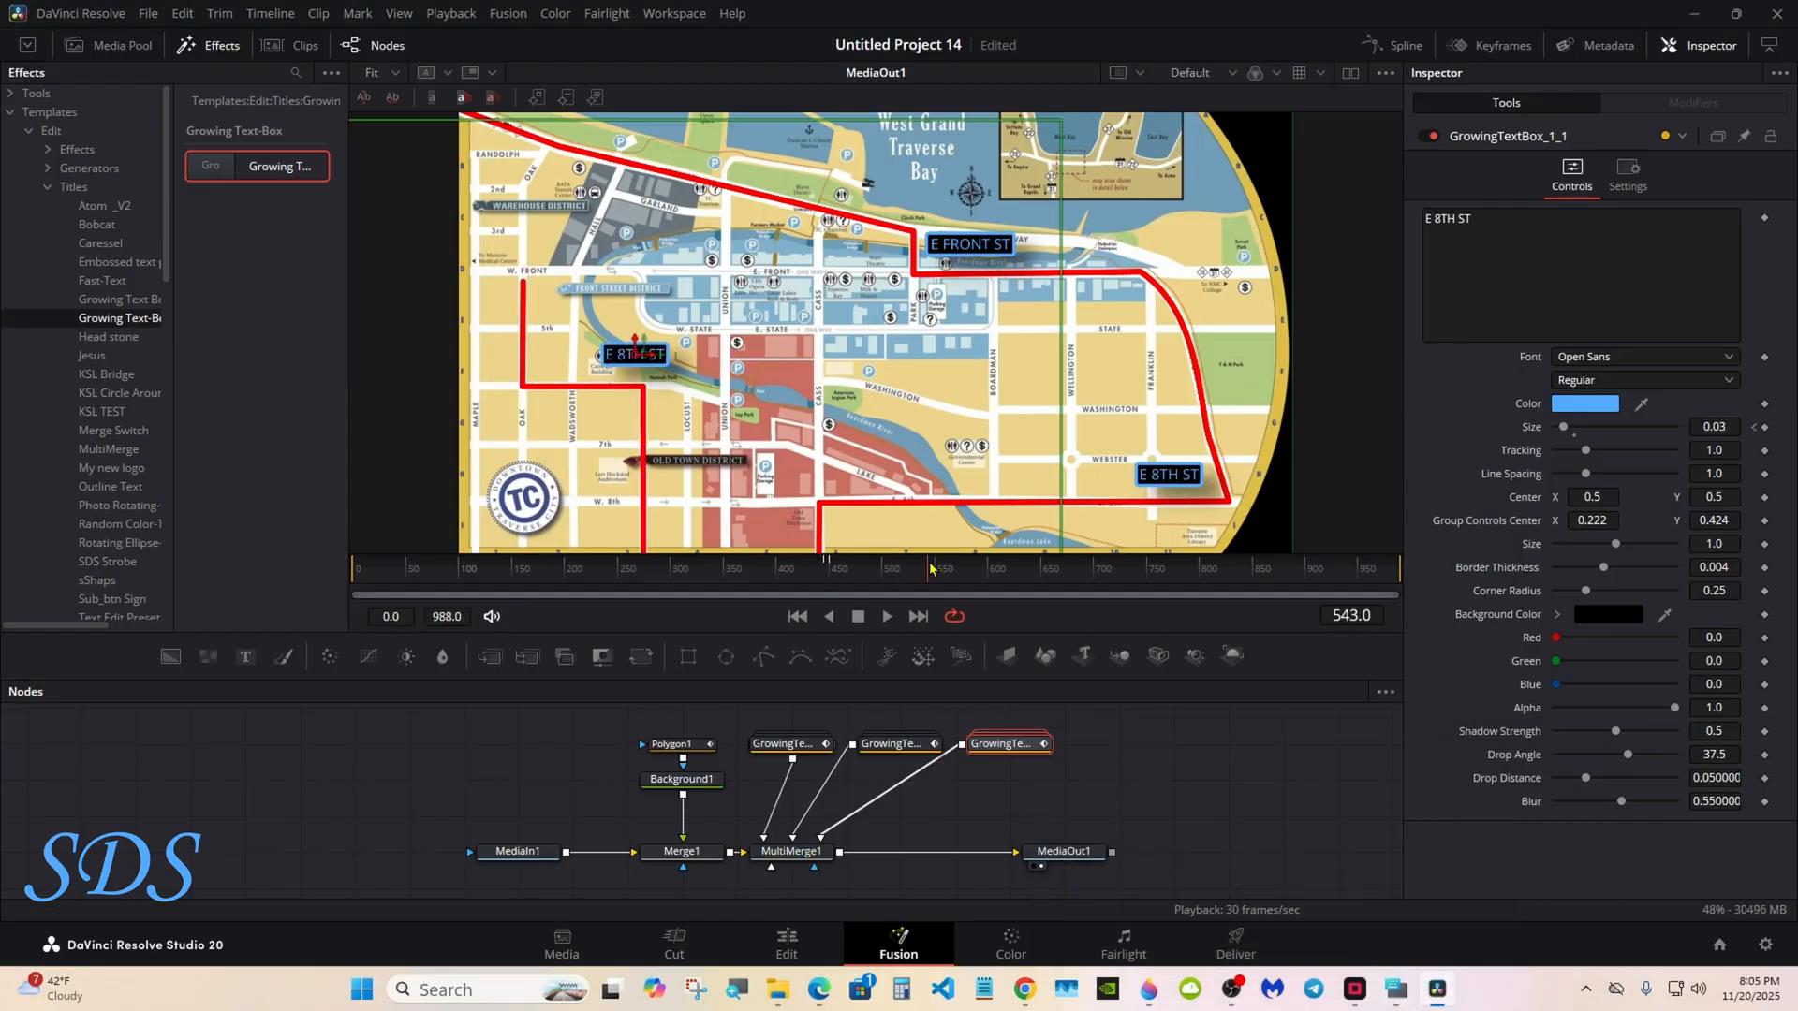
pyautogui.moveTo(902, 564); pyautogui.dragTo(889, 587)
pyautogui.click(1111, 732)
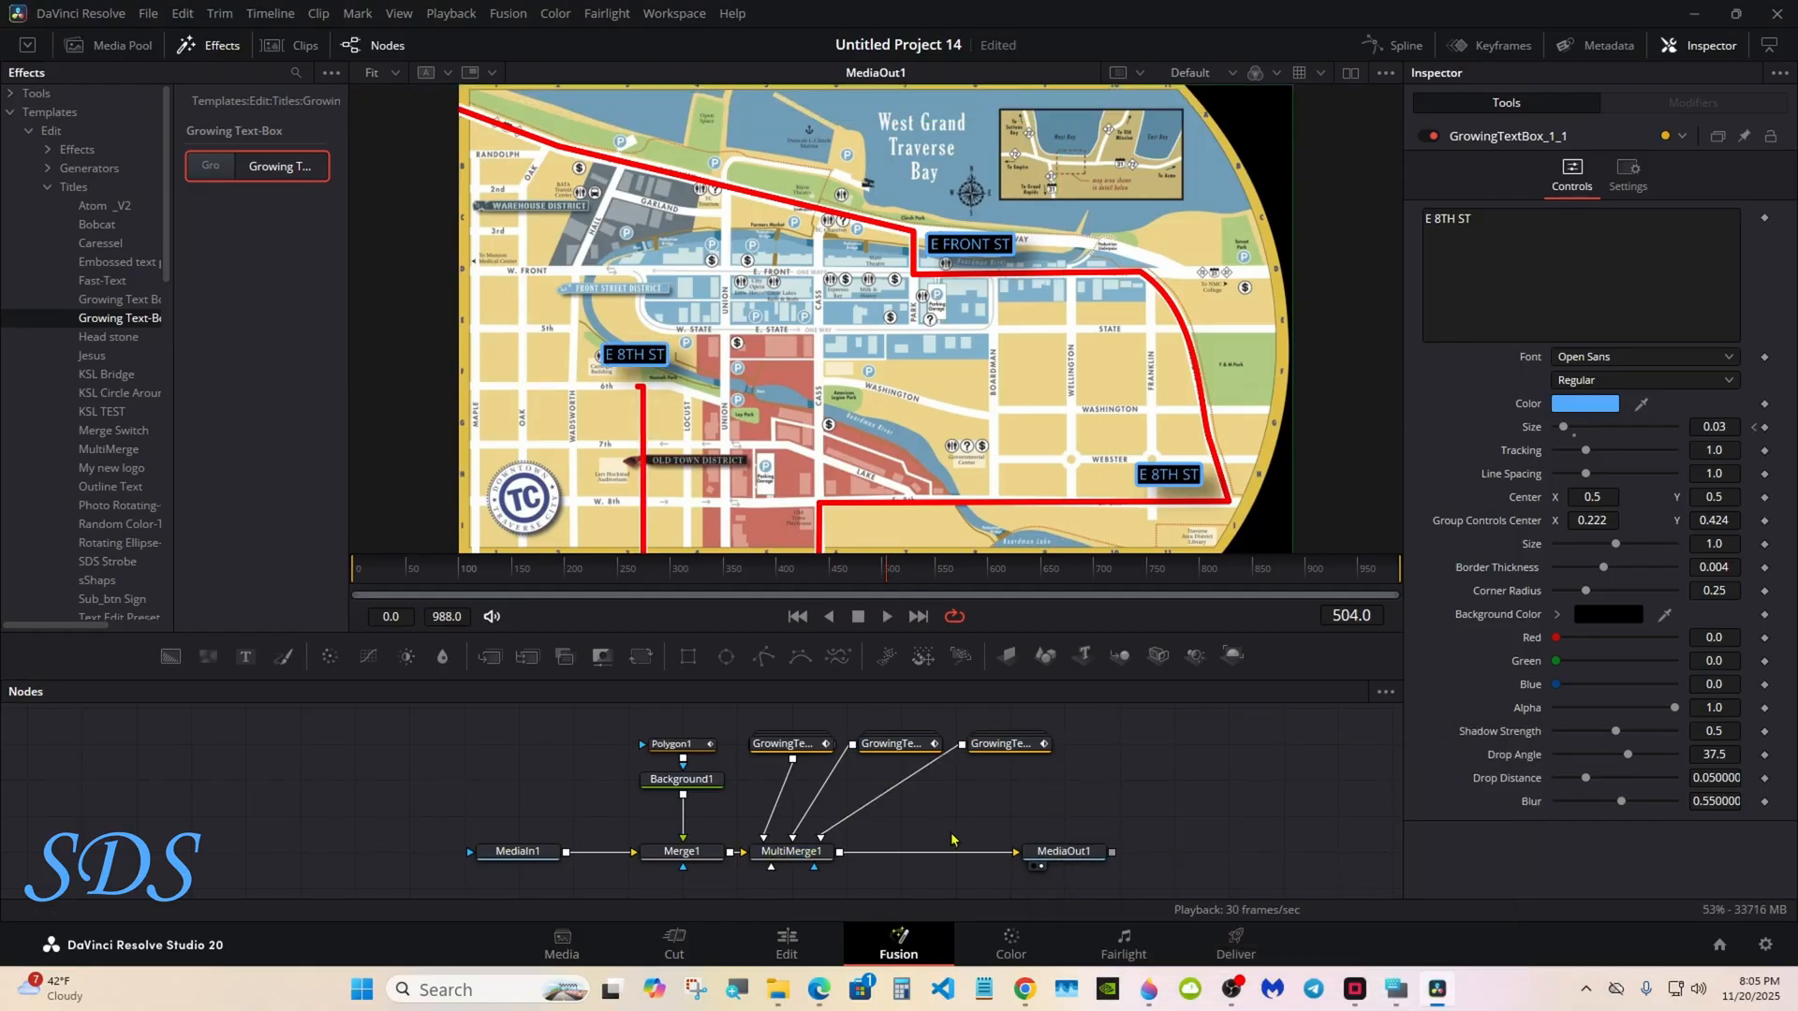
pyautogui.click(787, 945)
pyautogui.click(897, 946)
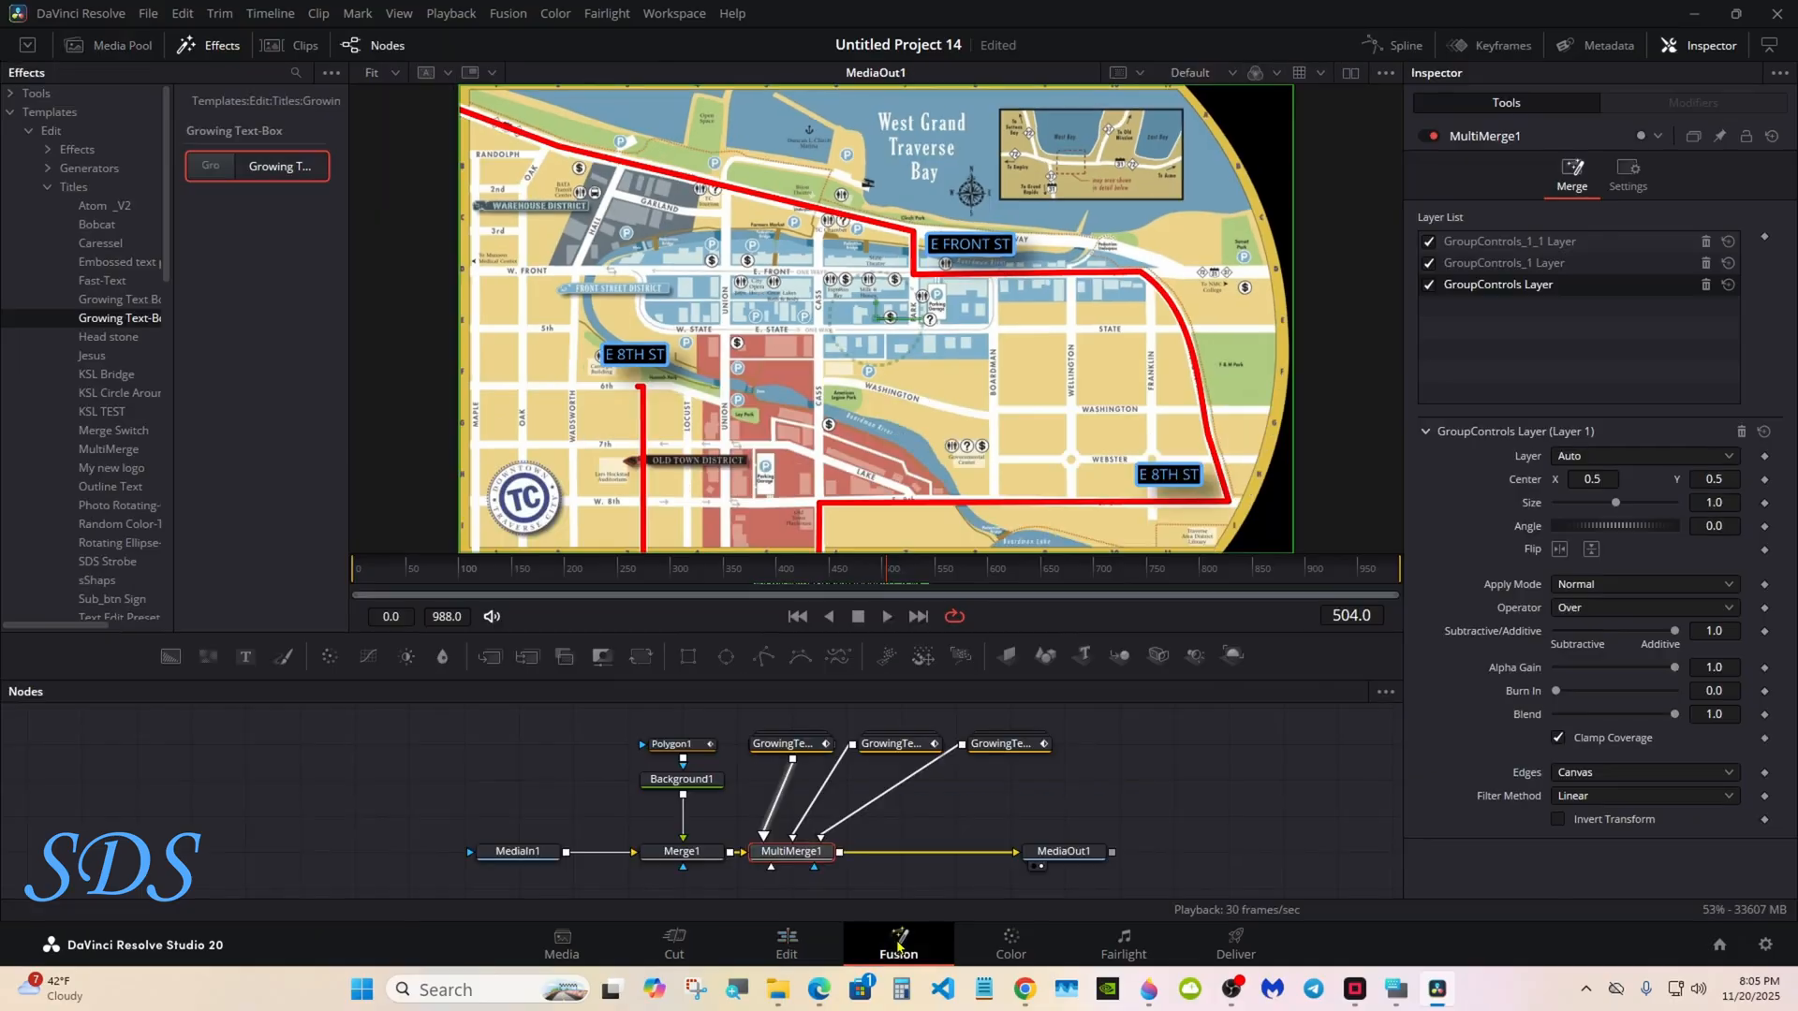
# Place the playhead at frame 801 and trim the end of the TC2.png clip to it on the Edit page
pyautogui.moveTo(700, 569); pyautogui.dragTo(1203, 577)
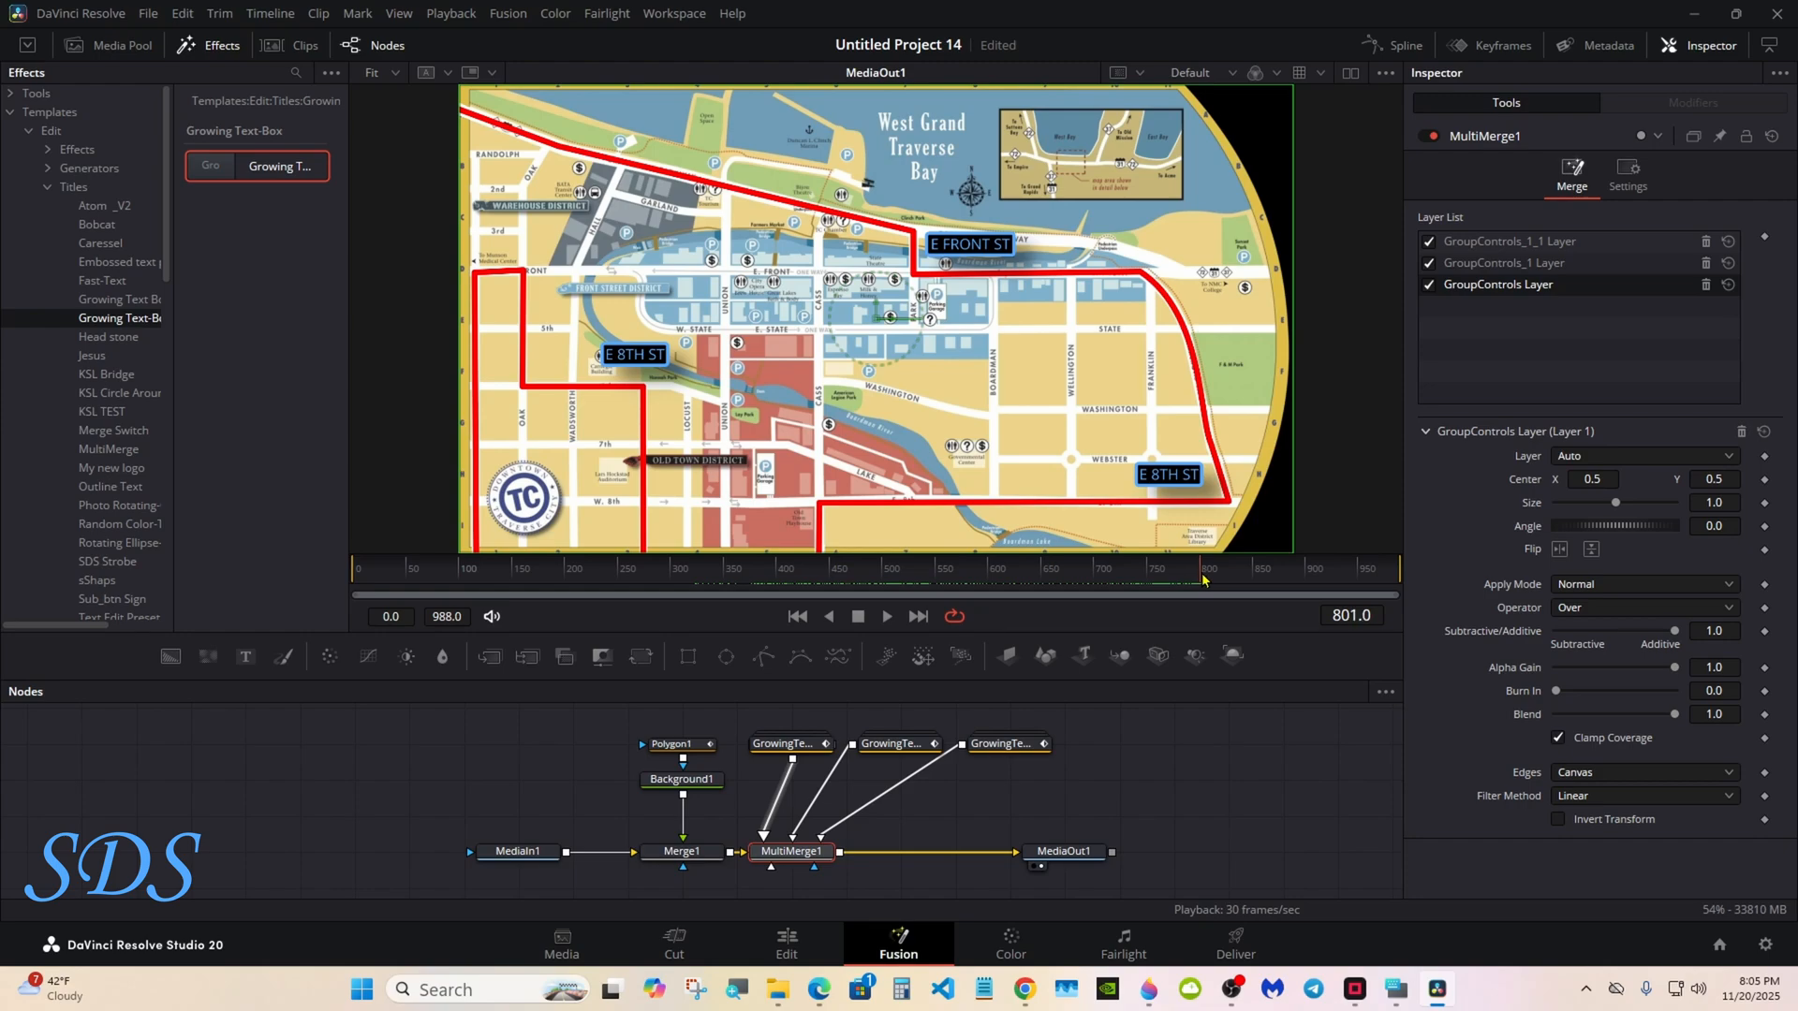
pyautogui.click(788, 944)
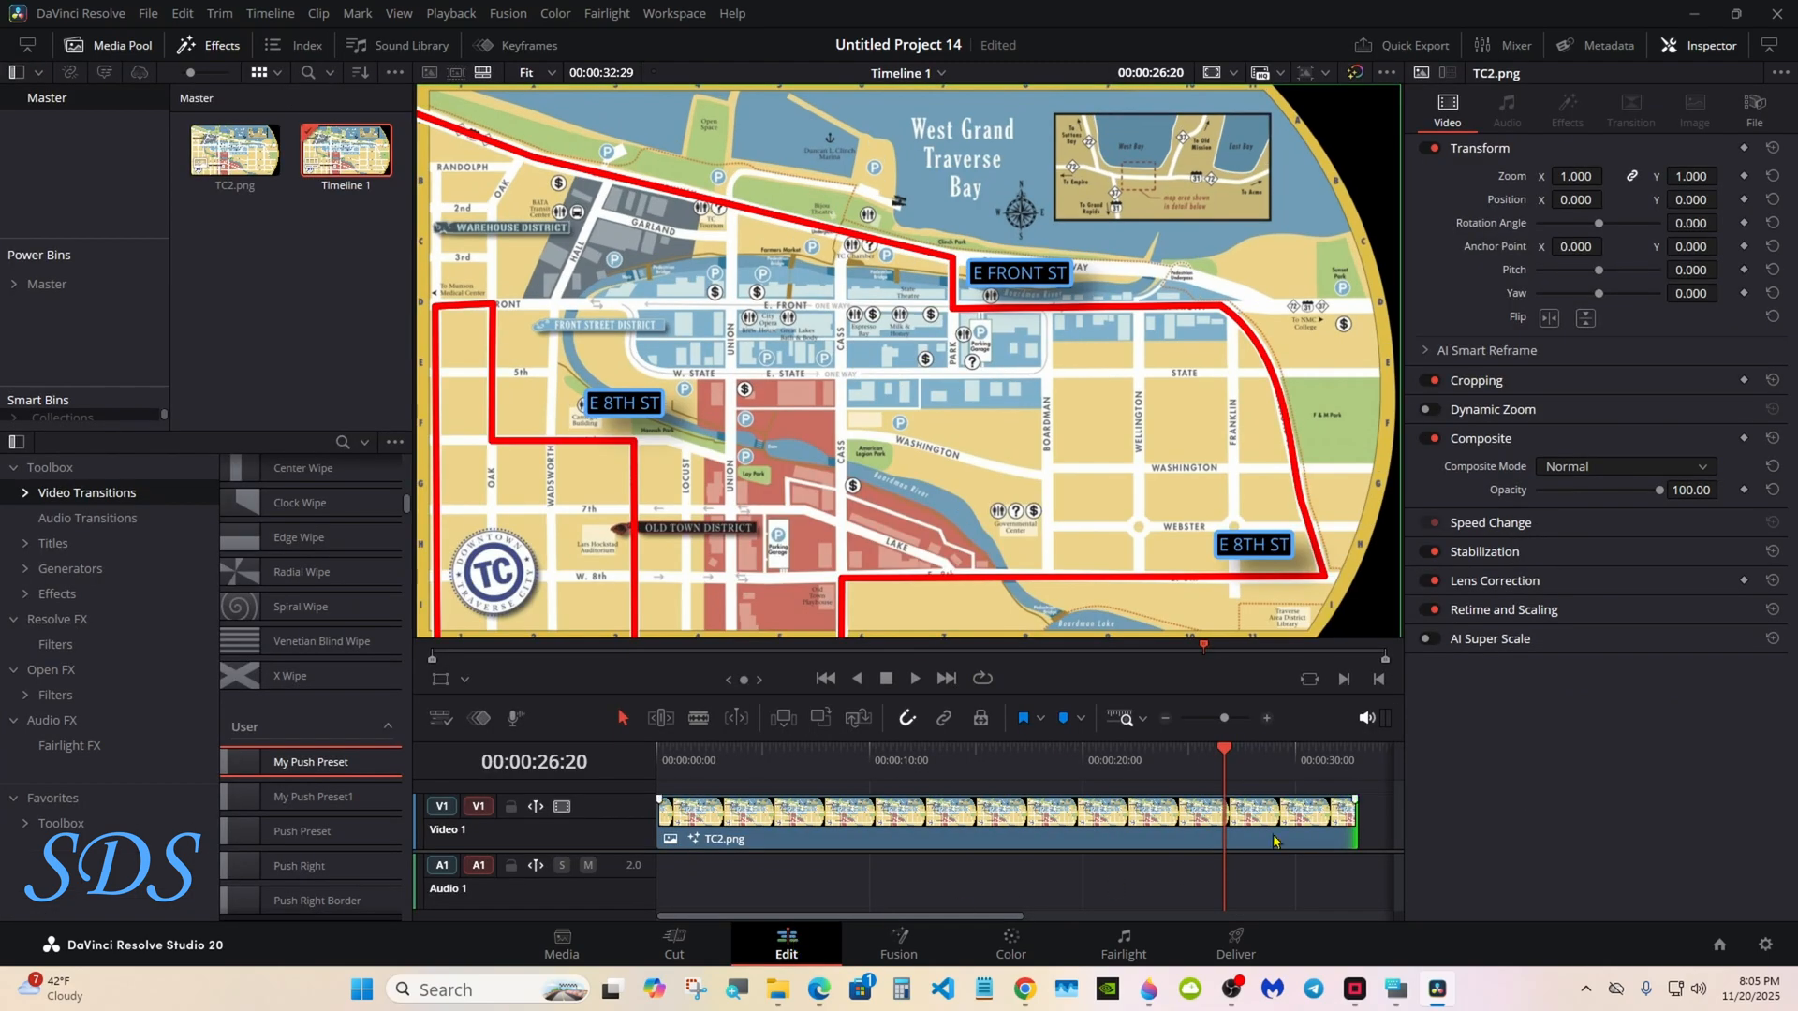
pyautogui.moveTo(1353, 817); pyautogui.dragTo(1228, 821)
pyautogui.press('Home')
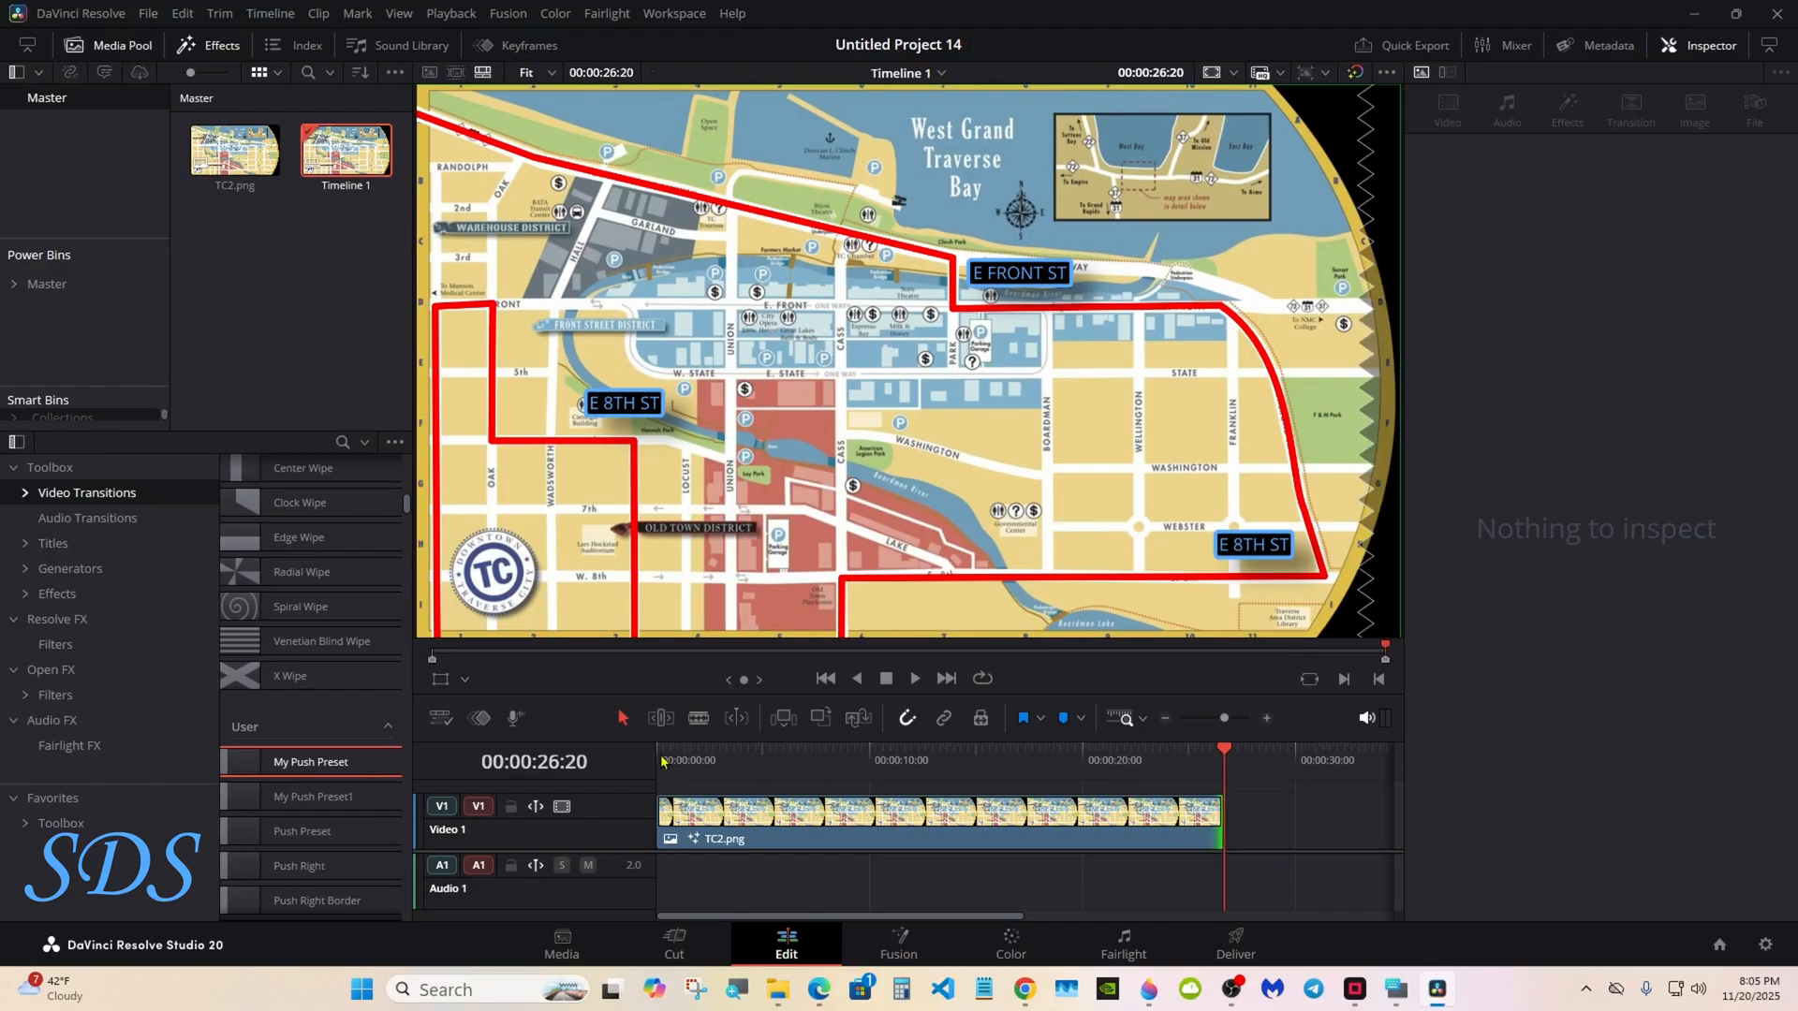